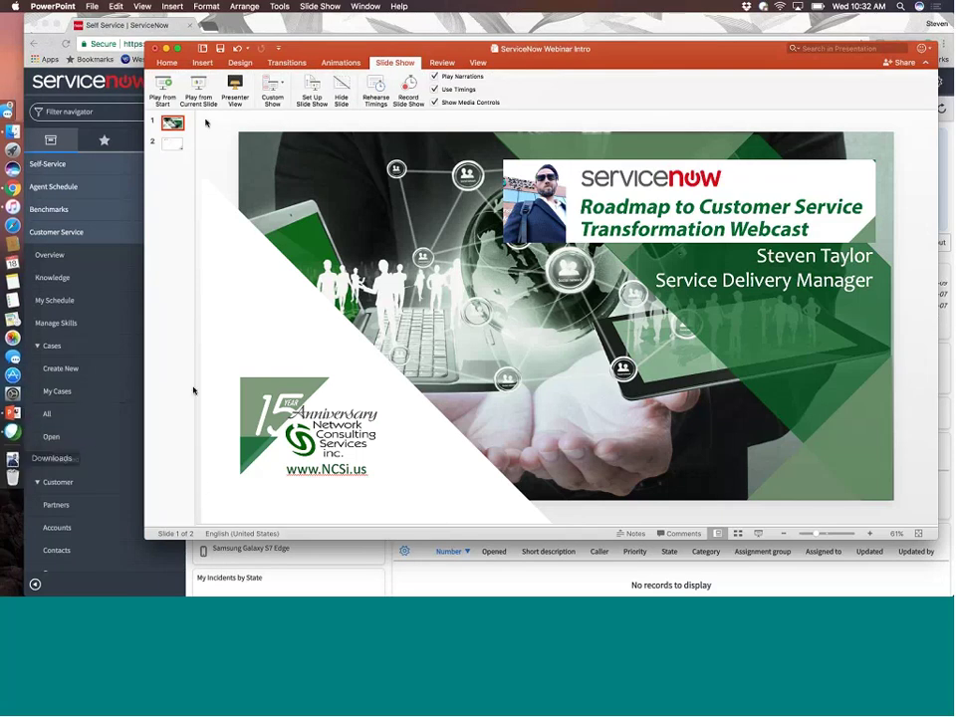
Put away the intro PowerPoint so the Chrome window shows the CSM presentation PDF.
{"action": "left_click", "coordinate": [154, 47]}
Minimize ServiceNow and scroll the PDF to page 7, 'customer service is still broken'.
{"action": "left_click", "coordinate": [46, 24]}
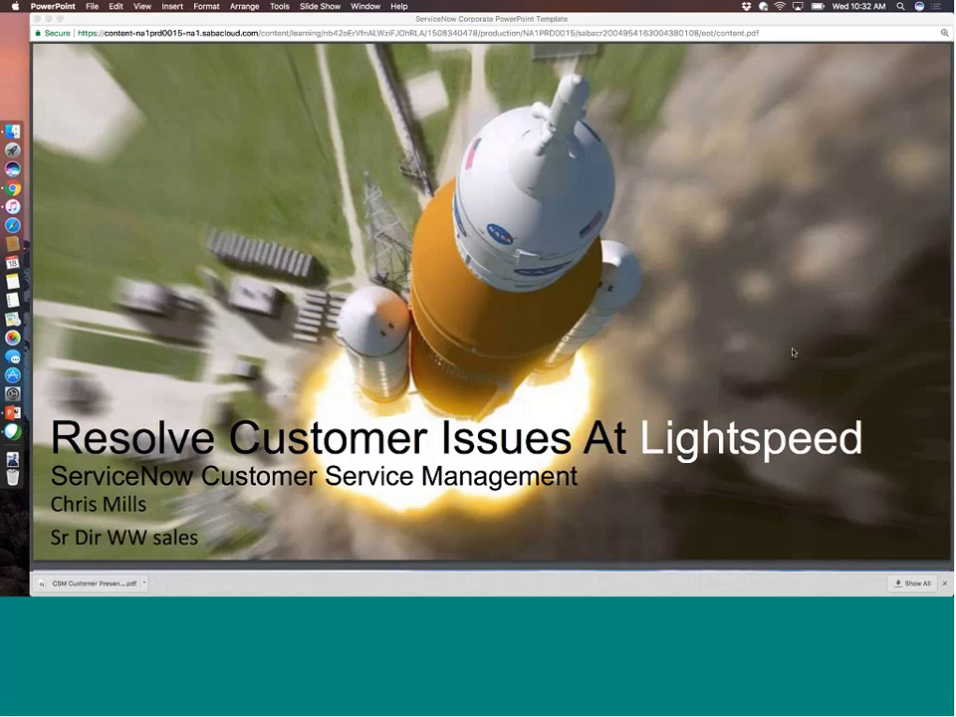
{"action": "scroll", "coordinate": [794, 352], "scroll_direction": "down", "scroll_amount": 5}
{"action": "scroll", "coordinate": [794, 352], "scroll_direction": "down", "scroll_amount": 4}
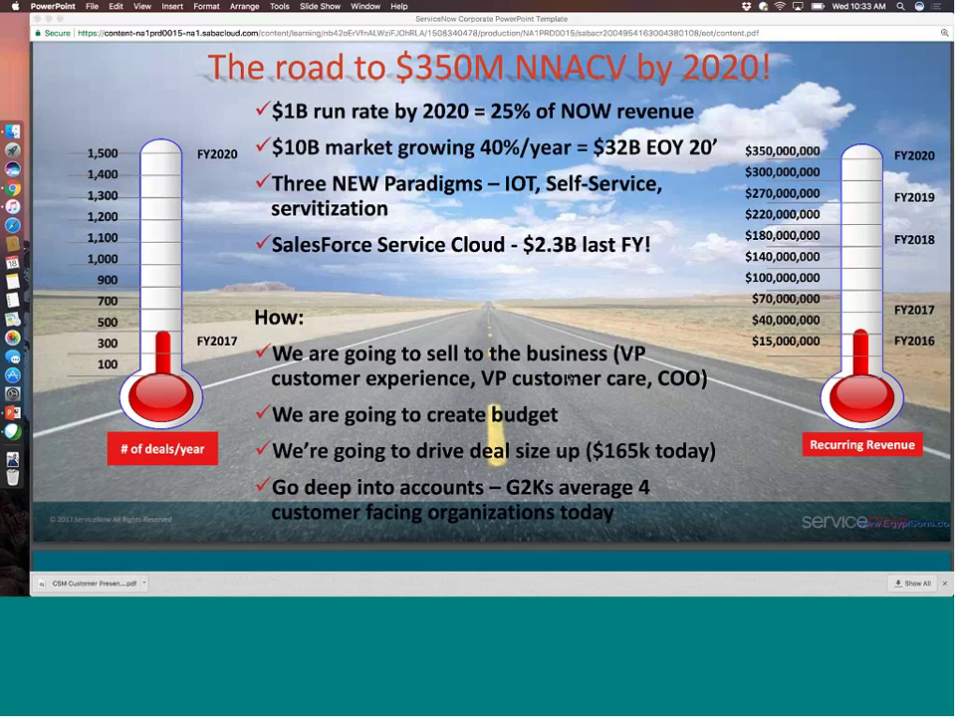
{"action": "scroll", "coordinate": [568, 378], "scroll_direction": "down", "scroll_amount": 1}
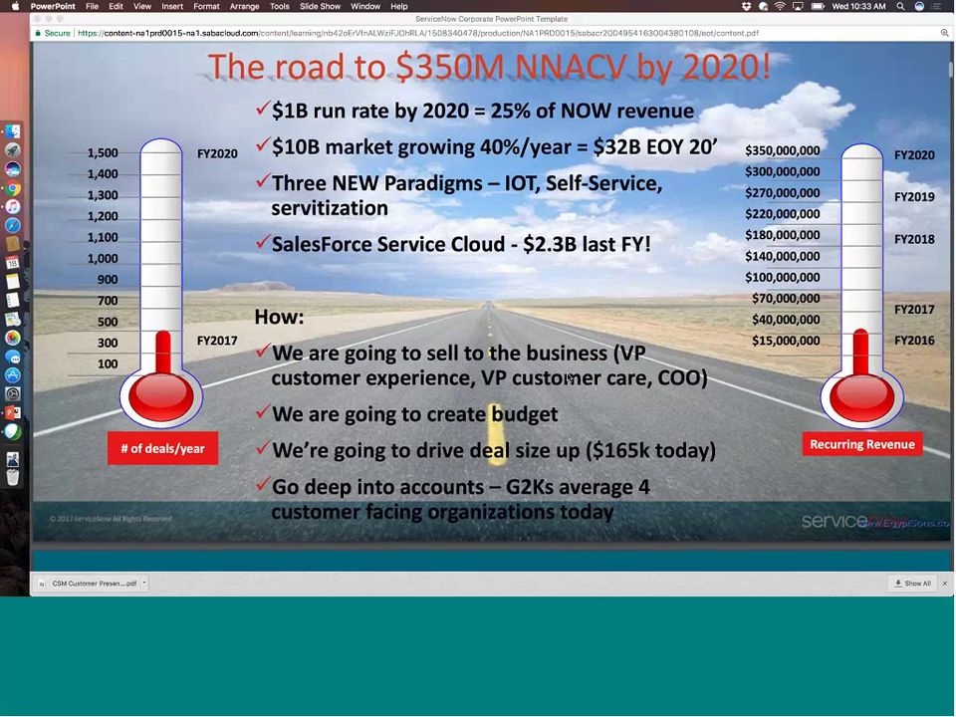
{"action": "scroll", "coordinate": [568, 378], "scroll_direction": "down", "scroll_amount": 5}
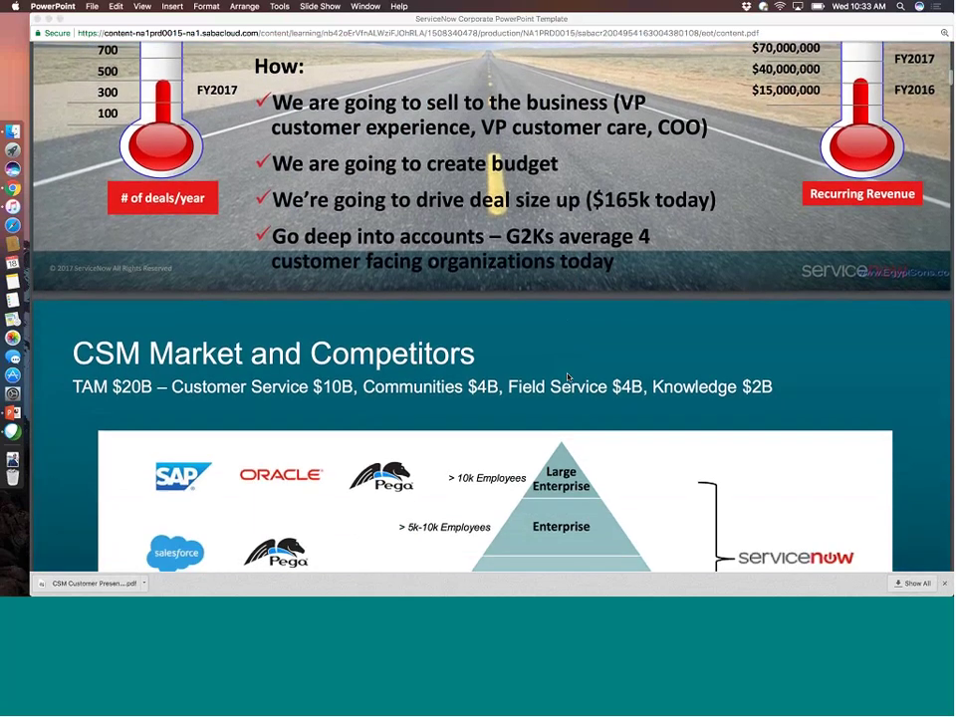
{"action": "scroll", "coordinate": [567, 377], "scroll_direction": "down", "scroll_amount": 6}
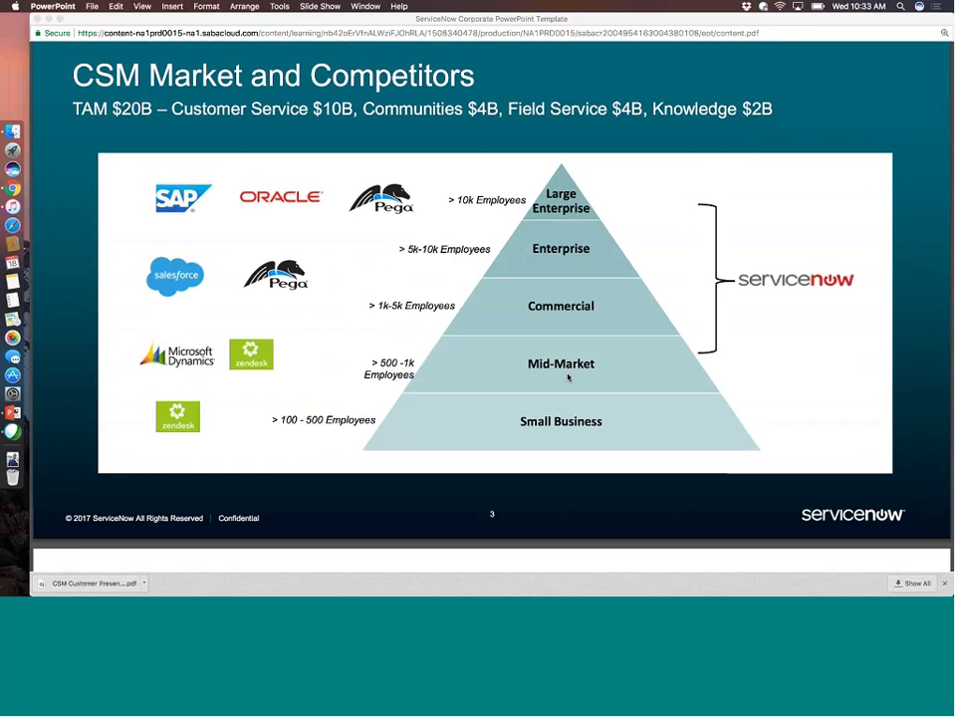
{"action": "scroll", "coordinate": [567, 377], "scroll_direction": "down", "scroll_amount": 1}
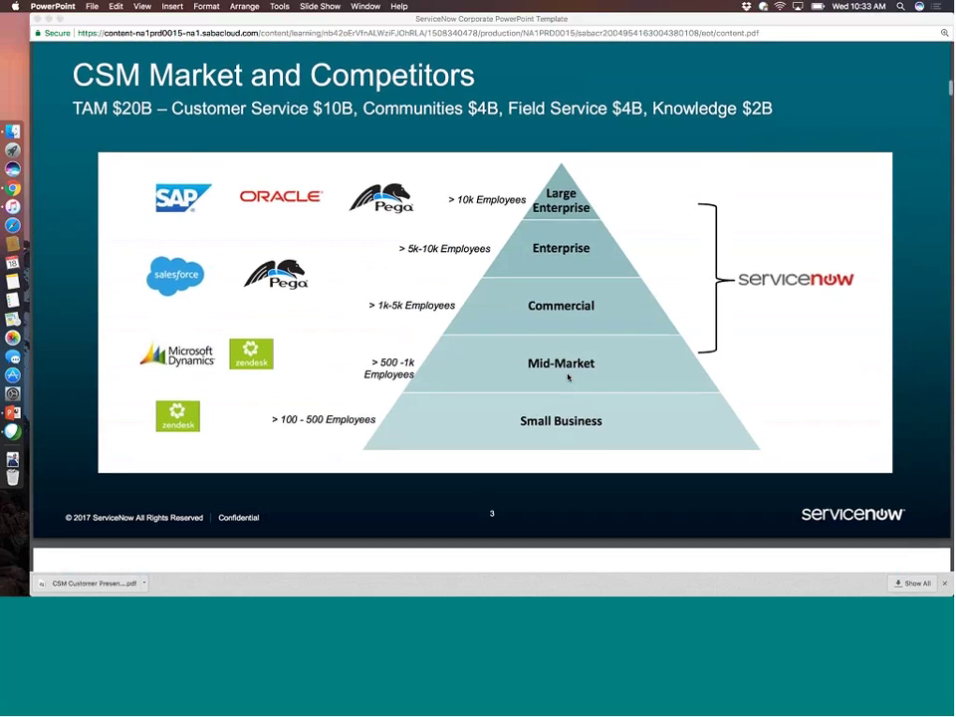
{"action": "scroll", "coordinate": [568, 376], "scroll_direction": "down", "scroll_amount": 3}
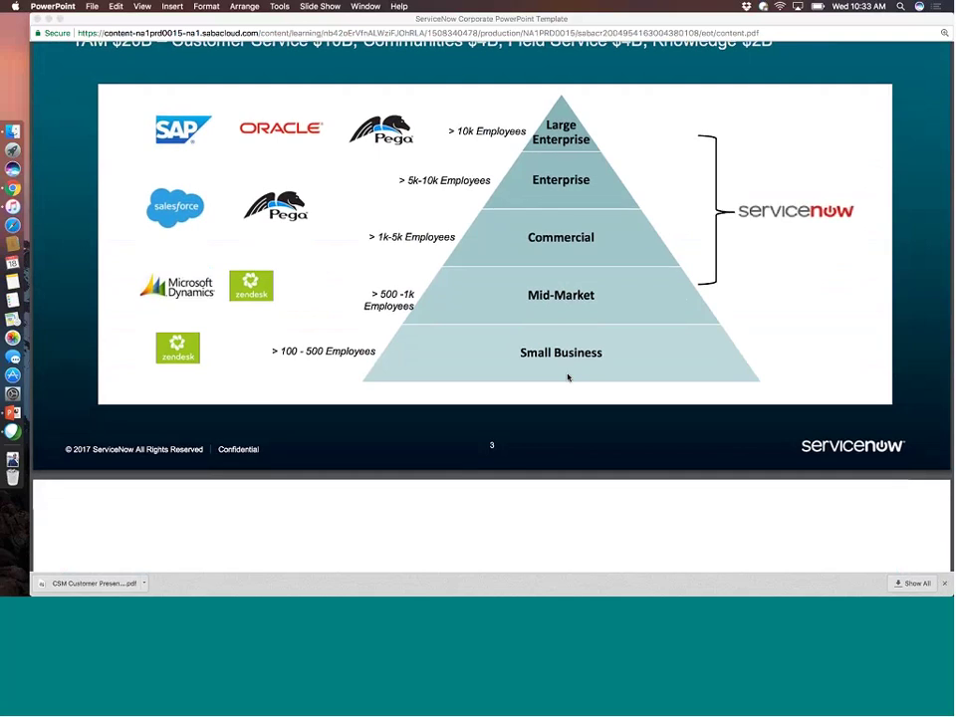
{"action": "scroll", "coordinate": [568, 376], "scroll_direction": "down", "scroll_amount": 1}
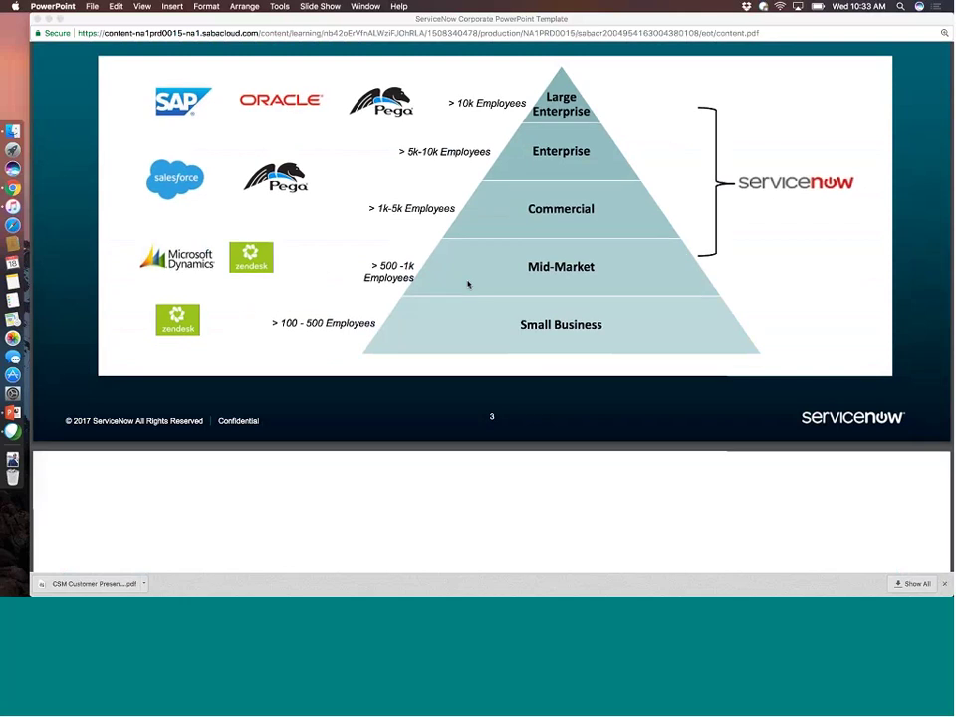
{"action": "scroll", "coordinate": [467, 283], "scroll_direction": "down", "scroll_amount": 5}
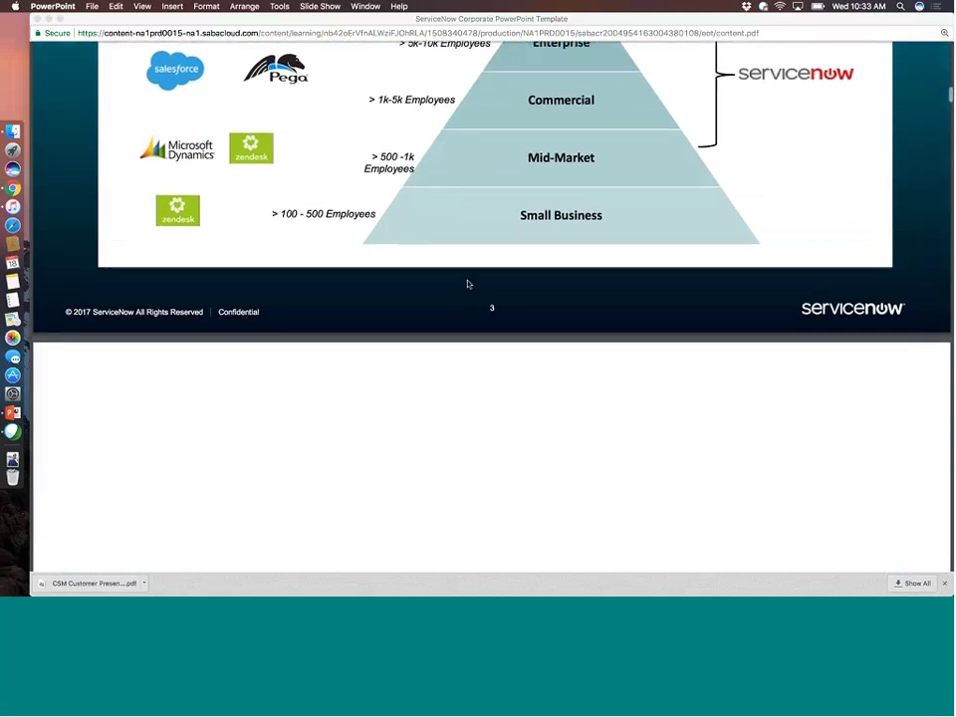
{"action": "scroll", "coordinate": [467, 284], "scroll_direction": "down", "scroll_amount": 10}
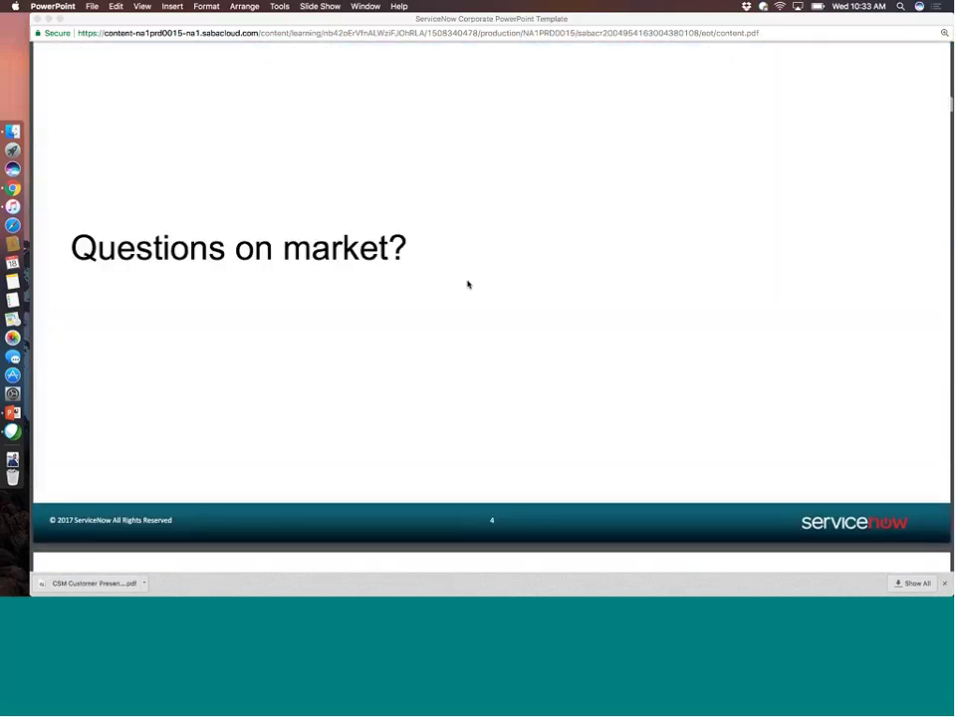
{"action": "scroll", "coordinate": [468, 284], "scroll_direction": "down", "scroll_amount": 10}
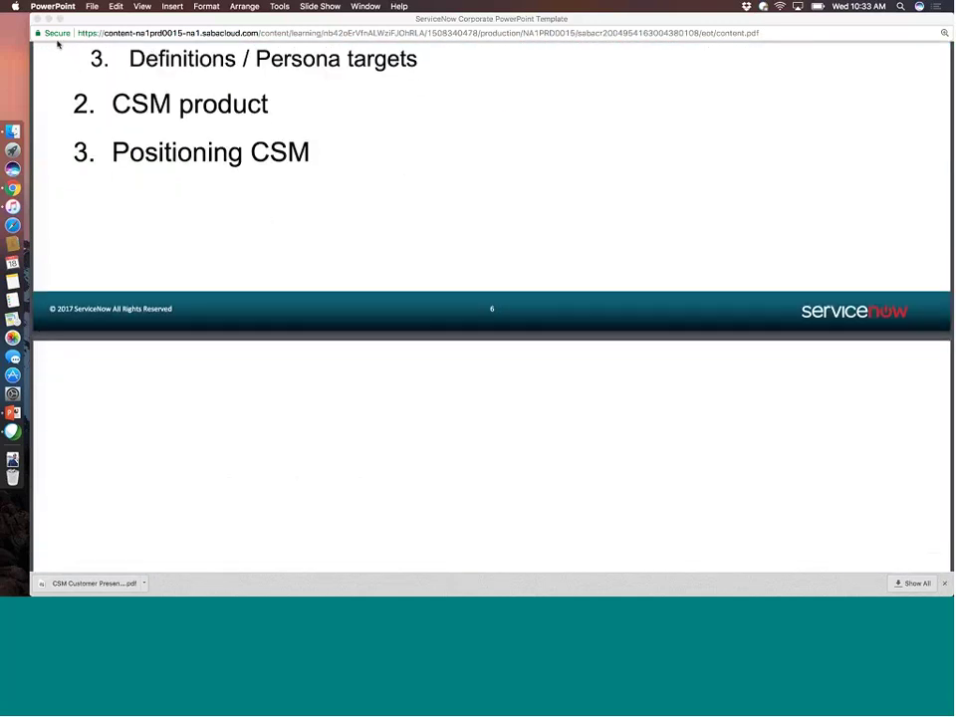
{"action": "scroll", "coordinate": [228, 273], "scroll_direction": "down", "scroll_amount": 7}
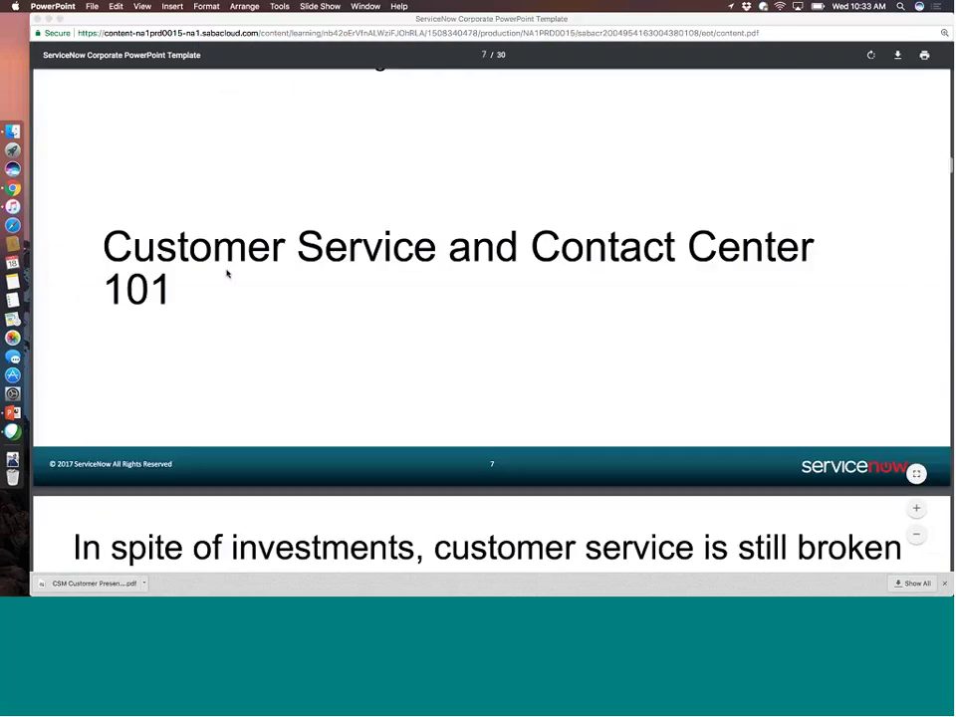
{"action": "scroll", "coordinate": [160, 191], "scroll_direction": "down", "scroll_amount": 3}
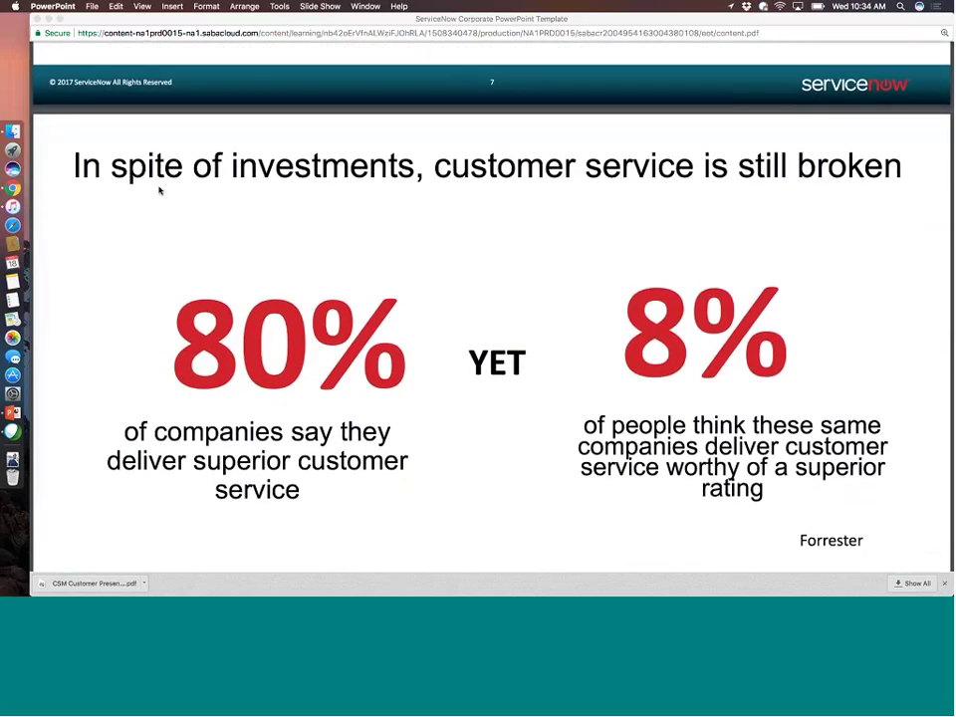
Scroll the PDF a little further on the 80% vs 8% Forrester slide.
{"action": "scroll", "coordinate": [160, 191], "scroll_direction": "down", "scroll_amount": 1}
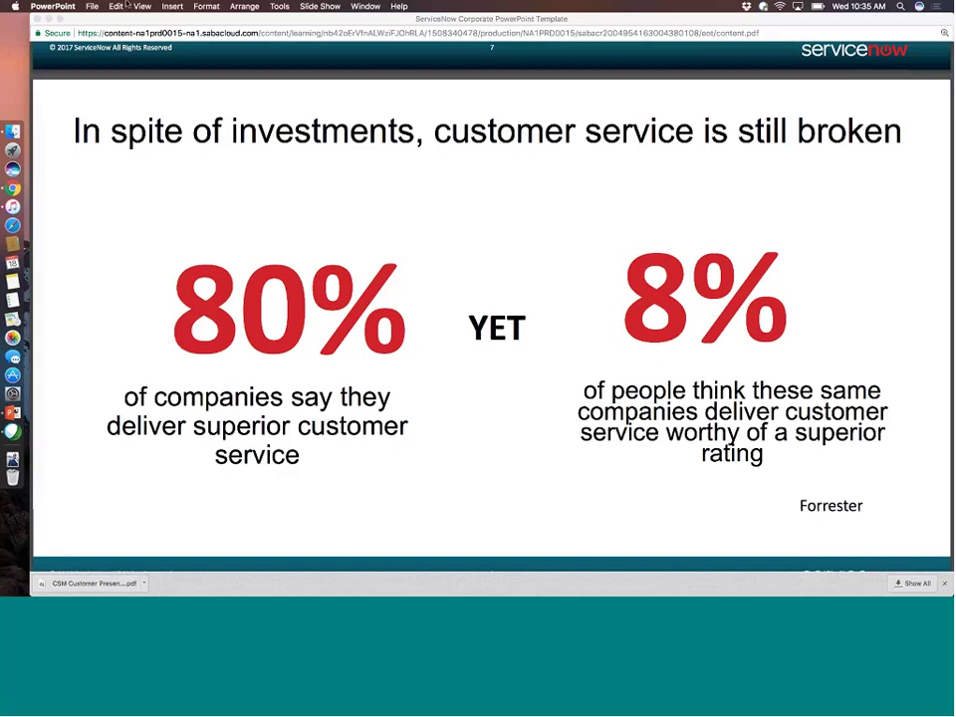
Close the PDF, restore ServiceNow, and scroll the navigator to the Customer Service modules.
{"action": "left_click", "coordinate": [37, 19]}
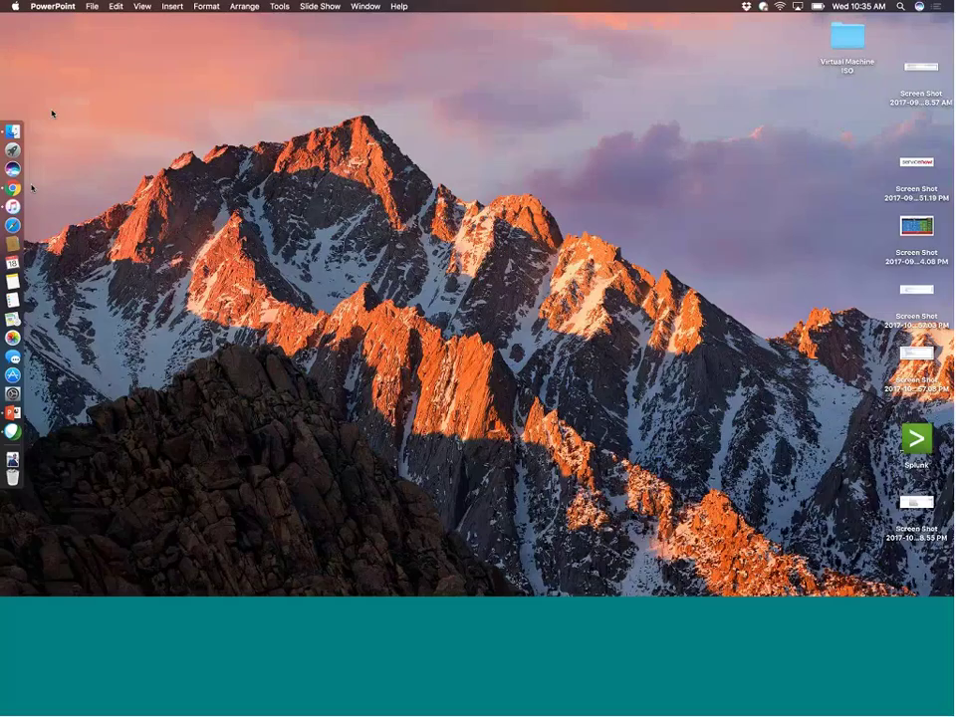
{"action": "left_click", "coordinate": [13, 189]}
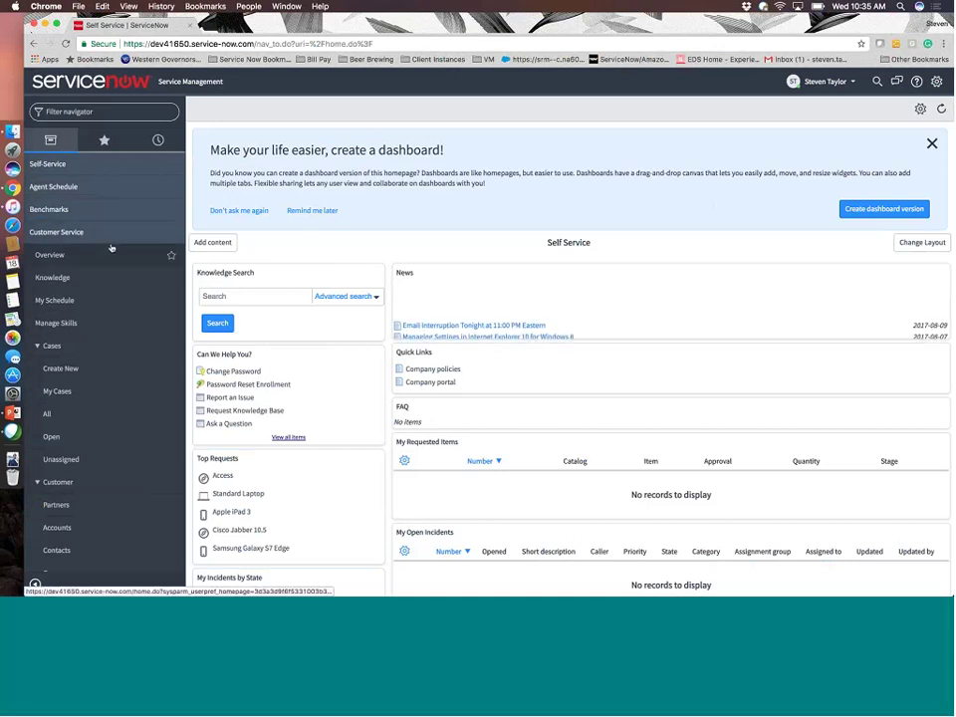
{"action": "scroll", "coordinate": [112, 248], "scroll_direction": "down", "scroll_amount": 15}
{"action": "scroll", "coordinate": [112, 248], "scroll_direction": "down", "scroll_amount": 10}
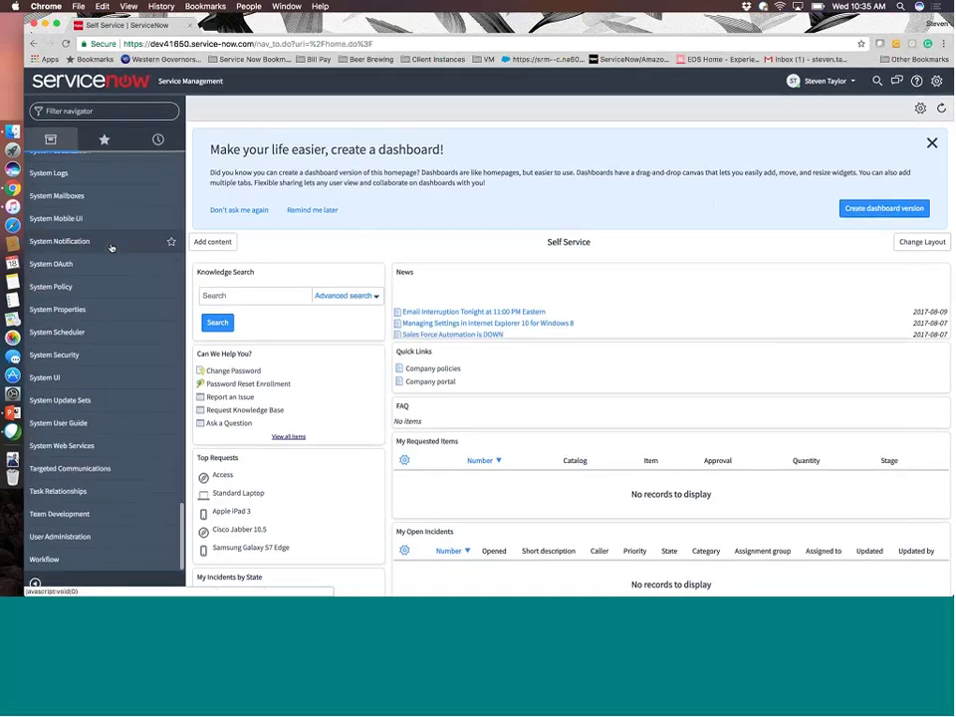
{"action": "scroll", "coordinate": [112, 248], "scroll_direction": "up", "scroll_amount": 20}
{"action": "scroll", "coordinate": [111, 248], "scroll_direction": "up", "scroll_amount": 4}
{"action": "scroll", "coordinate": [111, 249], "scroll_direction": "down", "scroll_amount": 2}
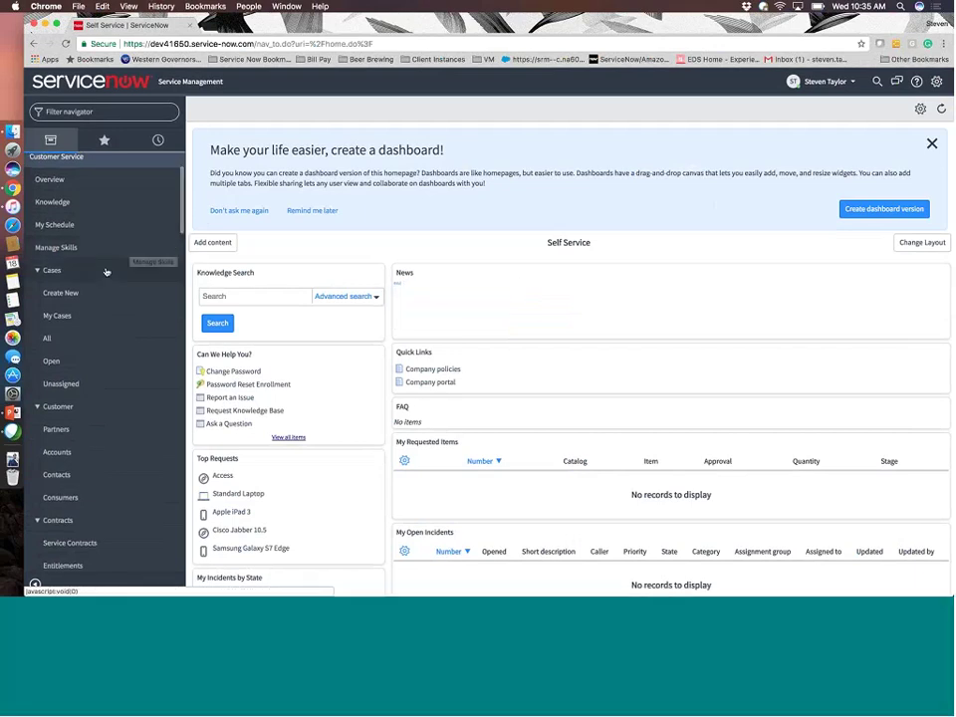
{"action": "scroll", "coordinate": [107, 272], "scroll_direction": "down", "scroll_amount": 1}
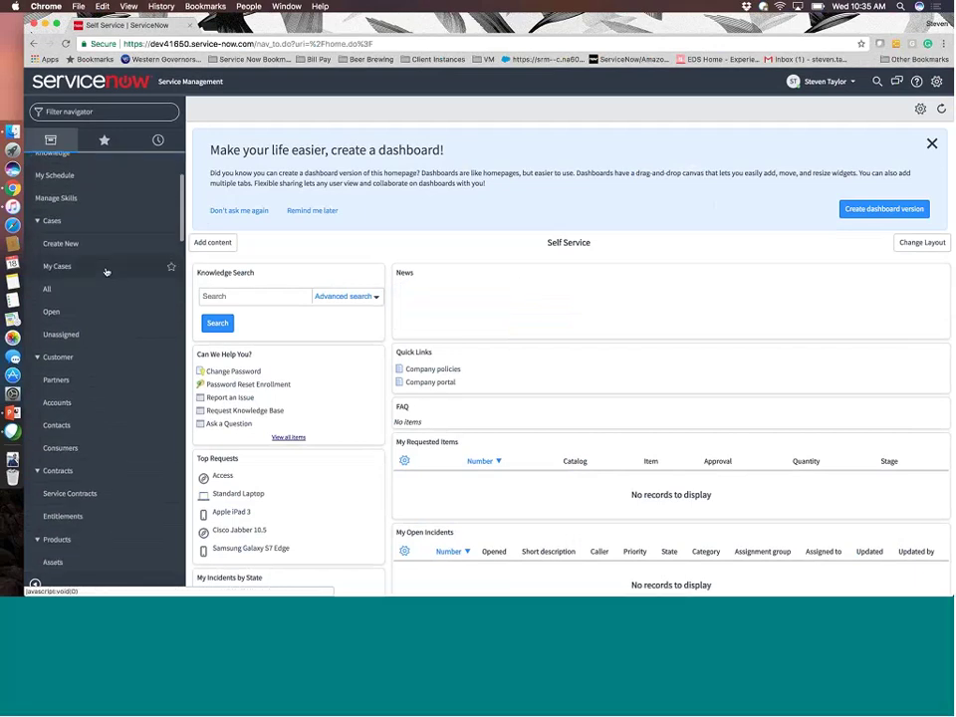
{"action": "scroll", "coordinate": [107, 276], "scroll_direction": "up", "scroll_amount": 1}
{"action": "scroll", "coordinate": [107, 276], "scroll_direction": "up", "scroll_amount": 1}
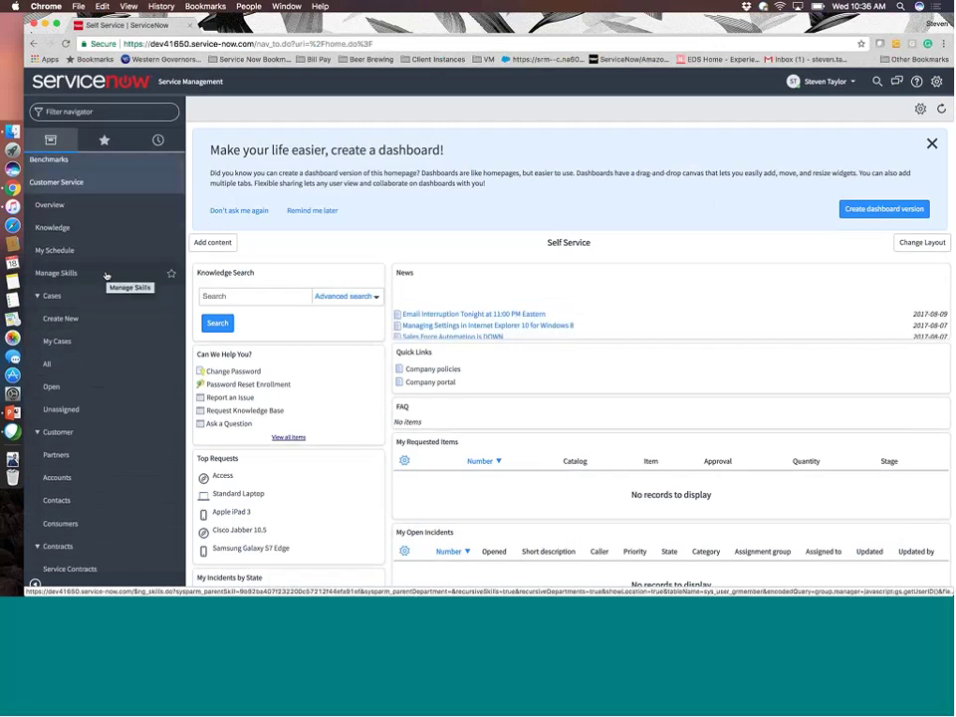
{"action": "scroll", "coordinate": [107, 276], "scroll_direction": "down", "scroll_amount": 1}
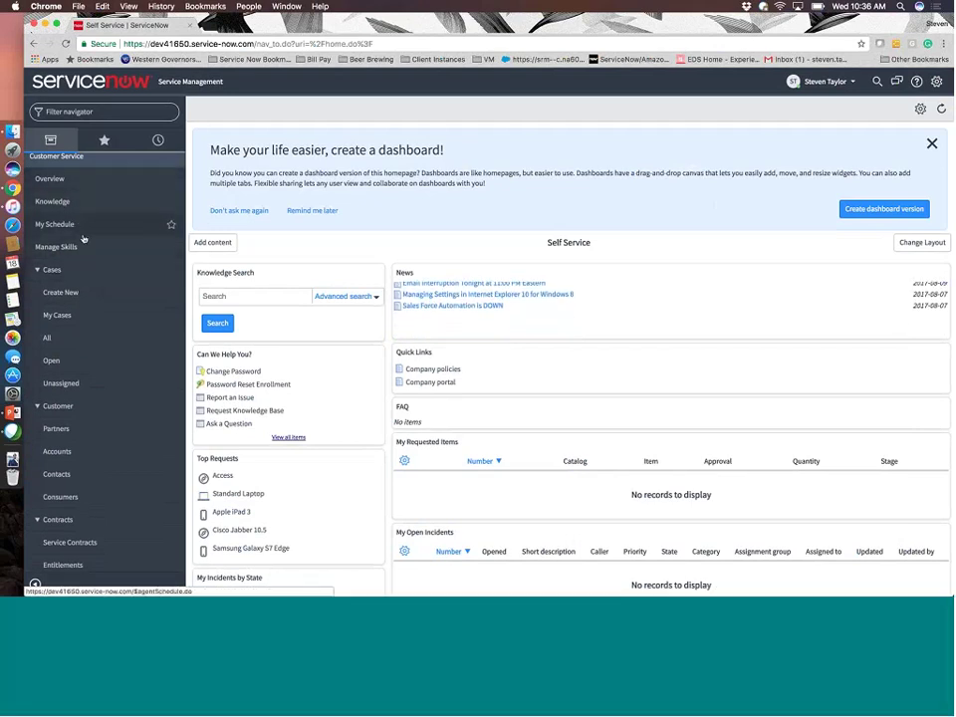
{"action": "scroll", "coordinate": [95, 254], "scroll_direction": "down", "scroll_amount": 2}
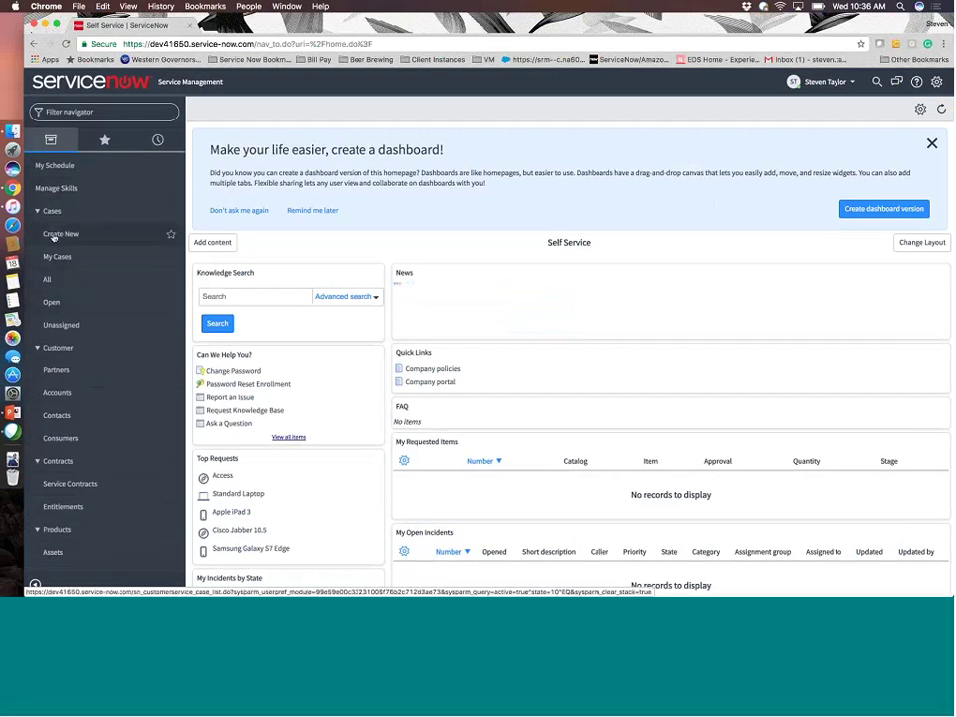
Open Customer Service > Cases > All and scroll through the 59 cases.
{"action": "left_click", "coordinate": [47, 279]}
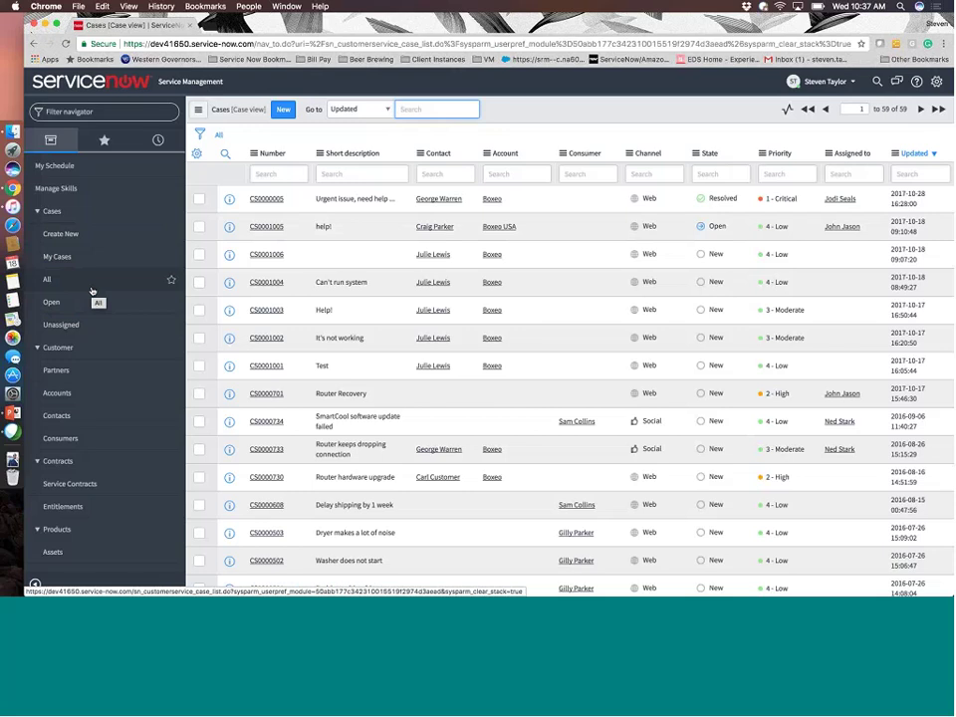
{"action": "scroll", "coordinate": [92, 291], "scroll_direction": "down", "scroll_amount": 4}
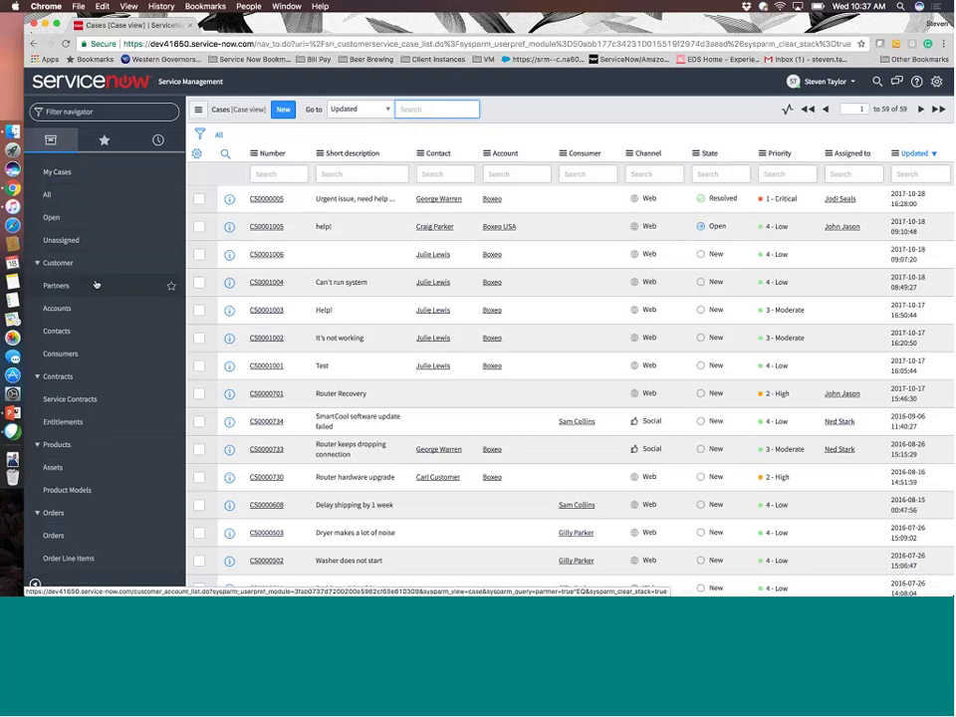
{"action": "scroll", "coordinate": [96, 285], "scroll_direction": "down", "scroll_amount": 3}
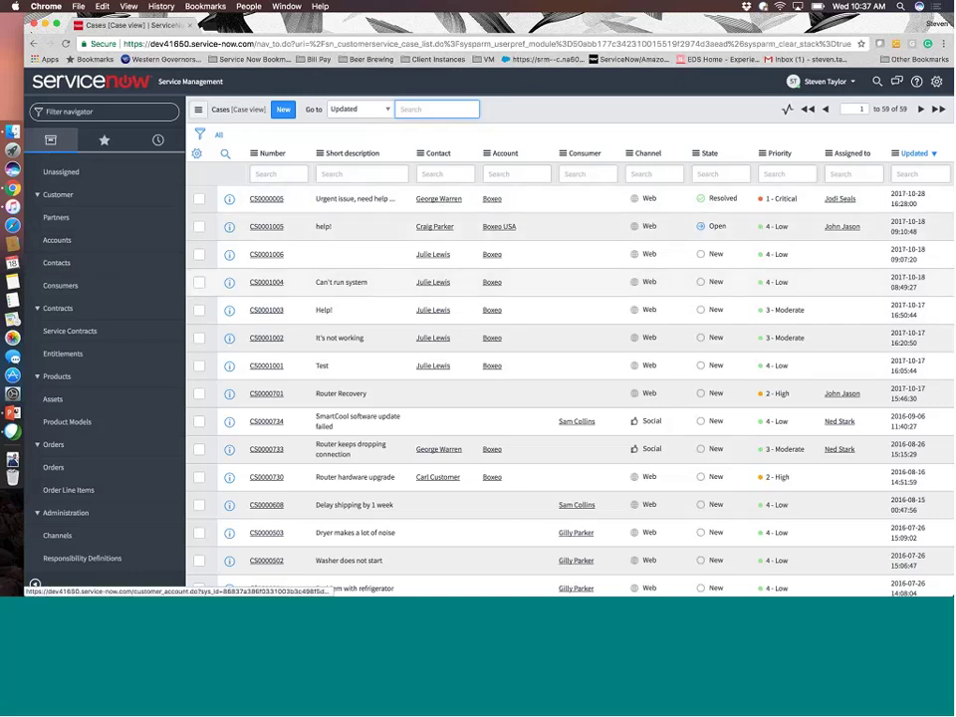
Open the accounts list and highlight Boxeo, Boxeo EMEA, Canada, France and Germany.
{"action": "left_click", "coordinate": [57, 241]}
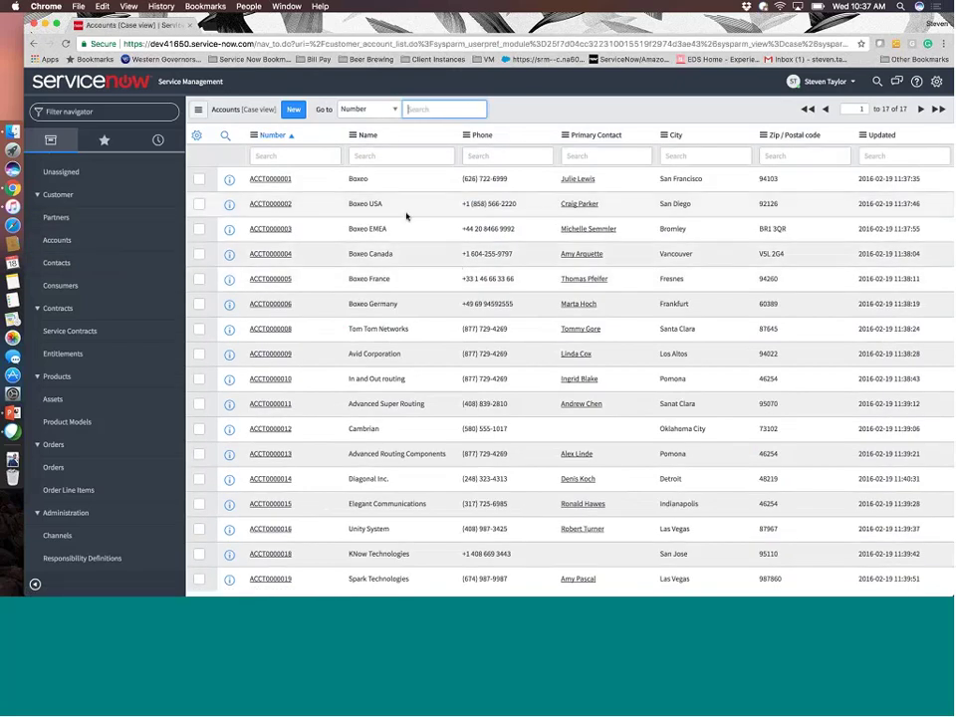
{"action": "double_click", "coordinate": [349, 179]}
{"action": "left_click", "coordinate": [367, 204]}
{"action": "left_click_drag", "start_coordinate": [394, 230], "coordinate": [369, 254]}
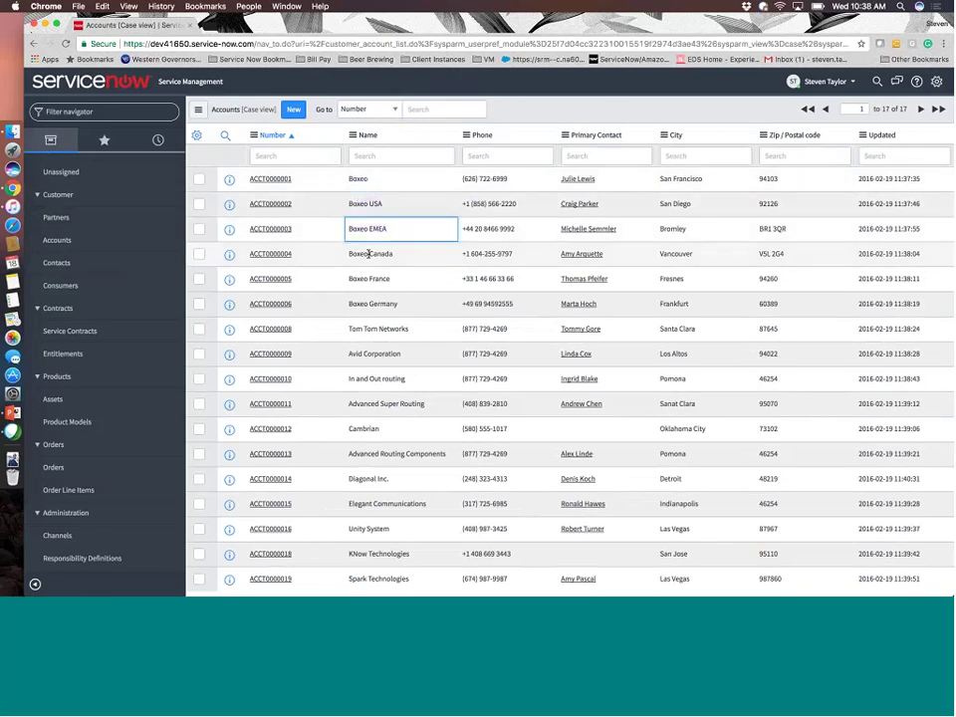
{"action": "left_click", "coordinate": [368, 254]}
{"action": "left_click", "coordinate": [398, 282]}
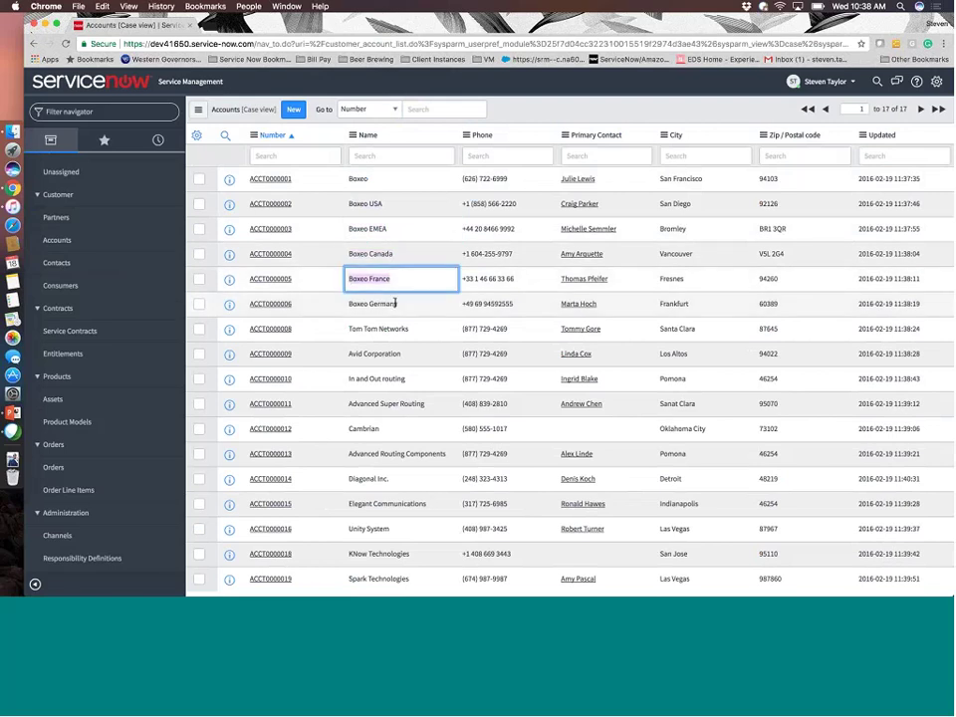
{"action": "left_click", "coordinate": [367, 306]}
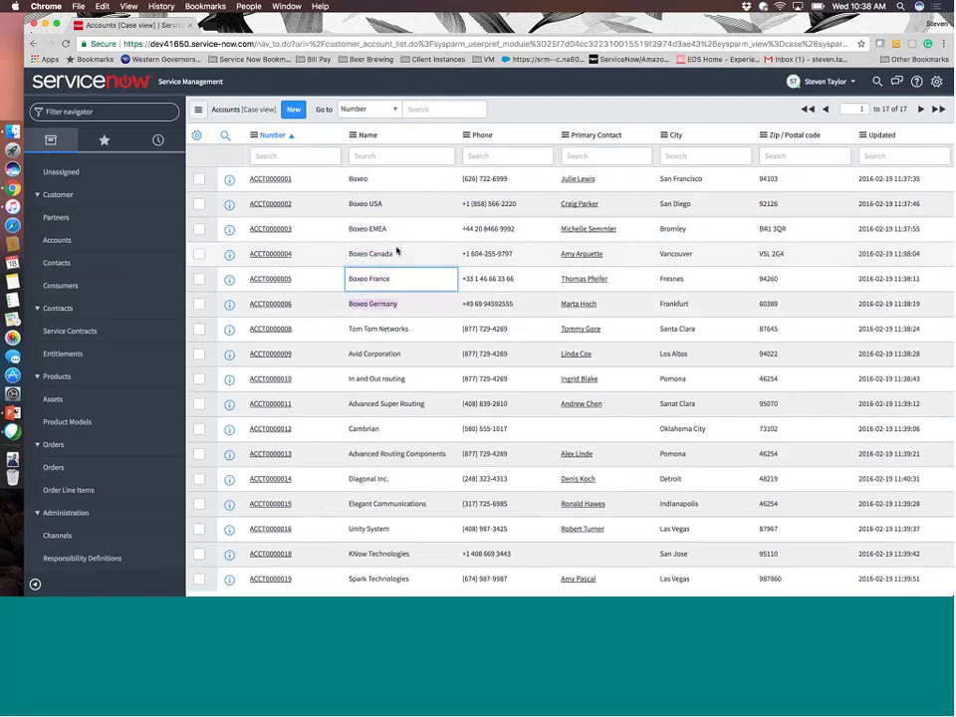
Open the Boxeo account in a new tab and switch to it.
{"action": "right_click", "coordinate": [253, 179]}
{"action": "left_click", "coordinate": [261, 185]}
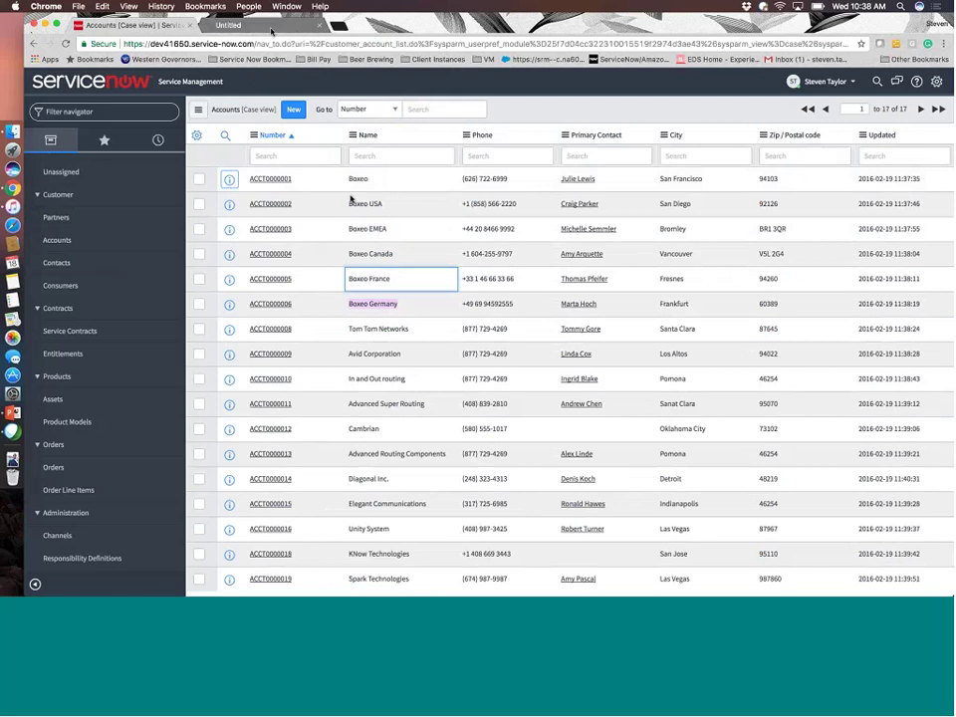
{"action": "key", "text": "ctrl+Tab"}
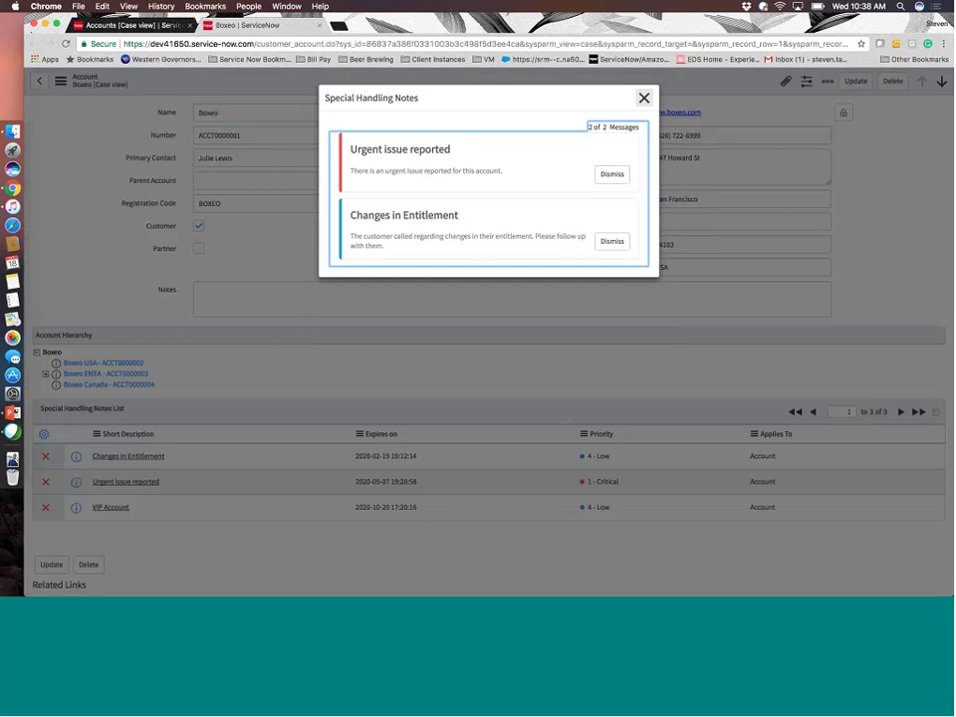
Close Special Handling Notes, expand Boxeo EMEA, and point out Boxeo's empty parent account.
{"action": "left_click", "coordinate": [644, 97]}
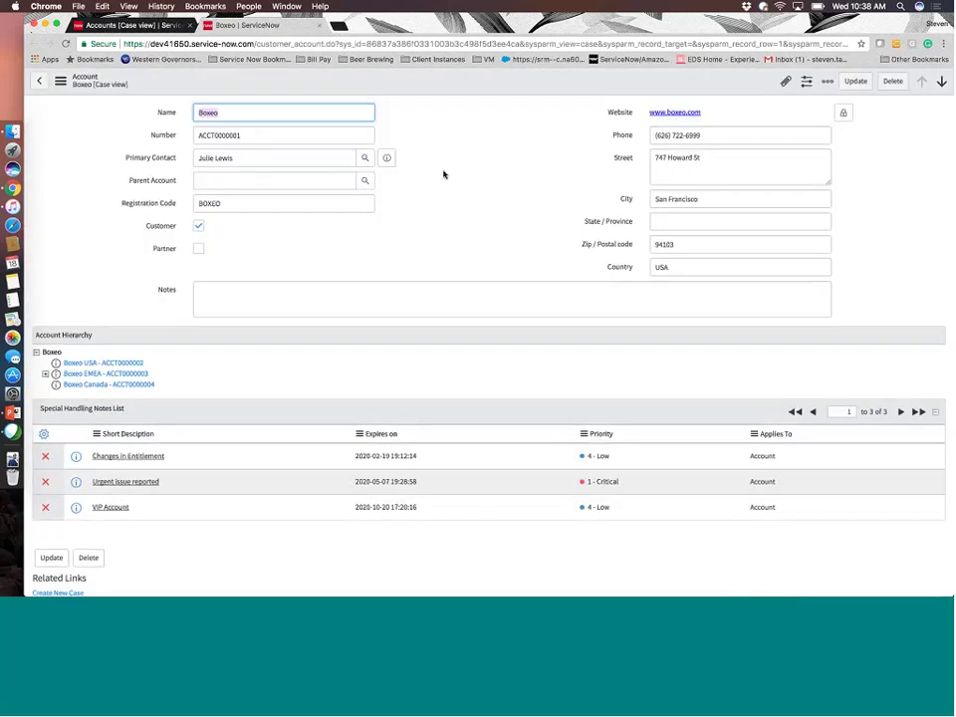
{"action": "scroll", "coordinate": [444, 174], "scroll_direction": "down", "scroll_amount": 1}
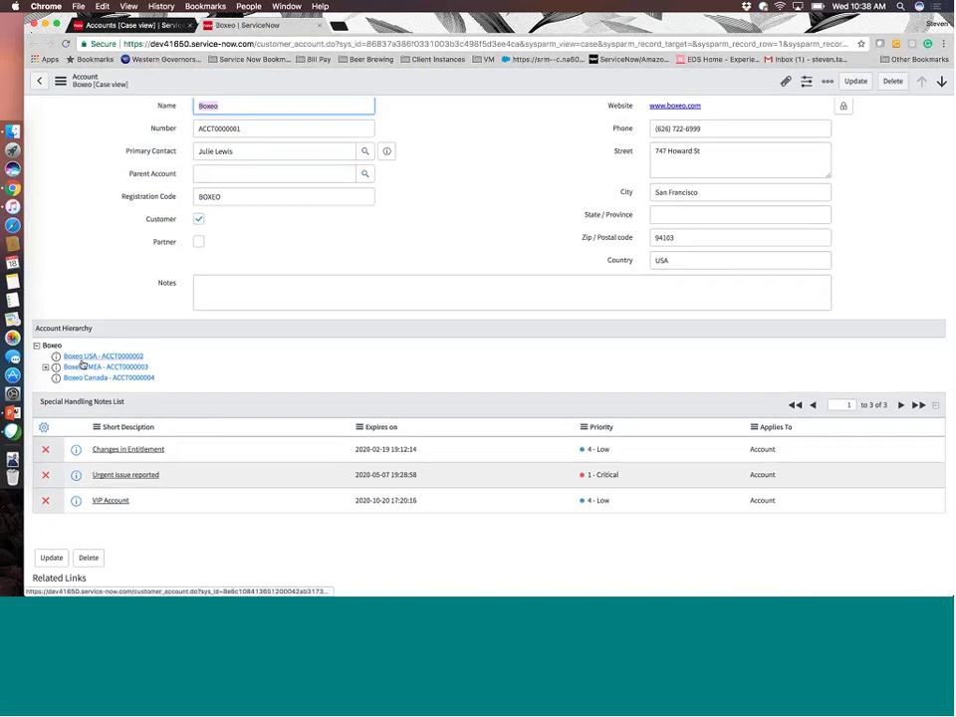
{"action": "double_click", "coordinate": [44, 346]}
{"action": "left_click", "coordinate": [45, 368]}
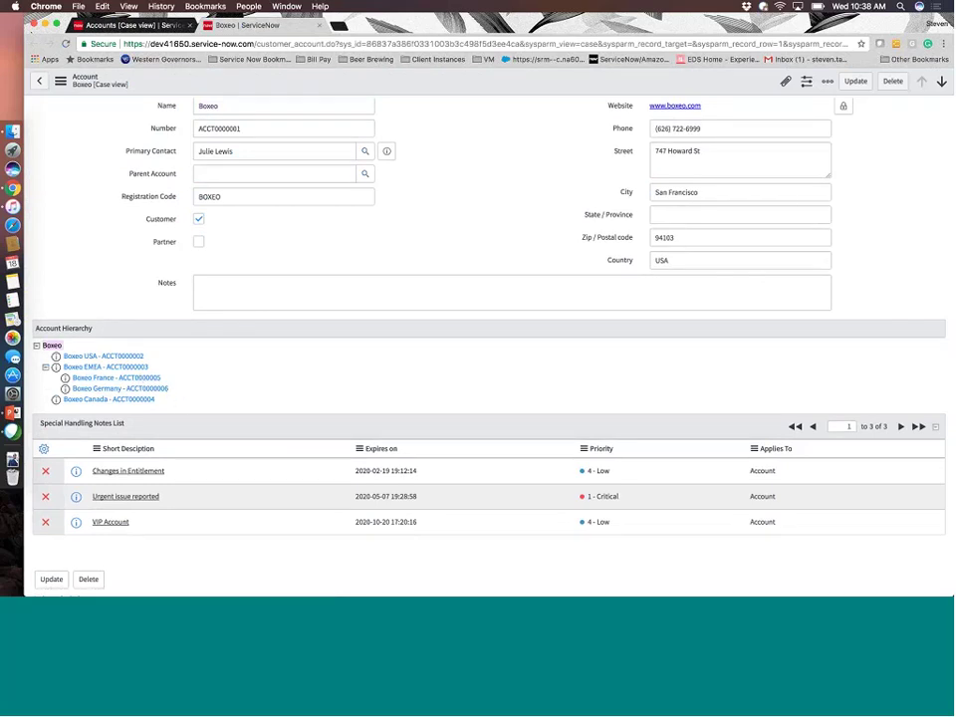
{"action": "left_click", "coordinate": [222, 175]}
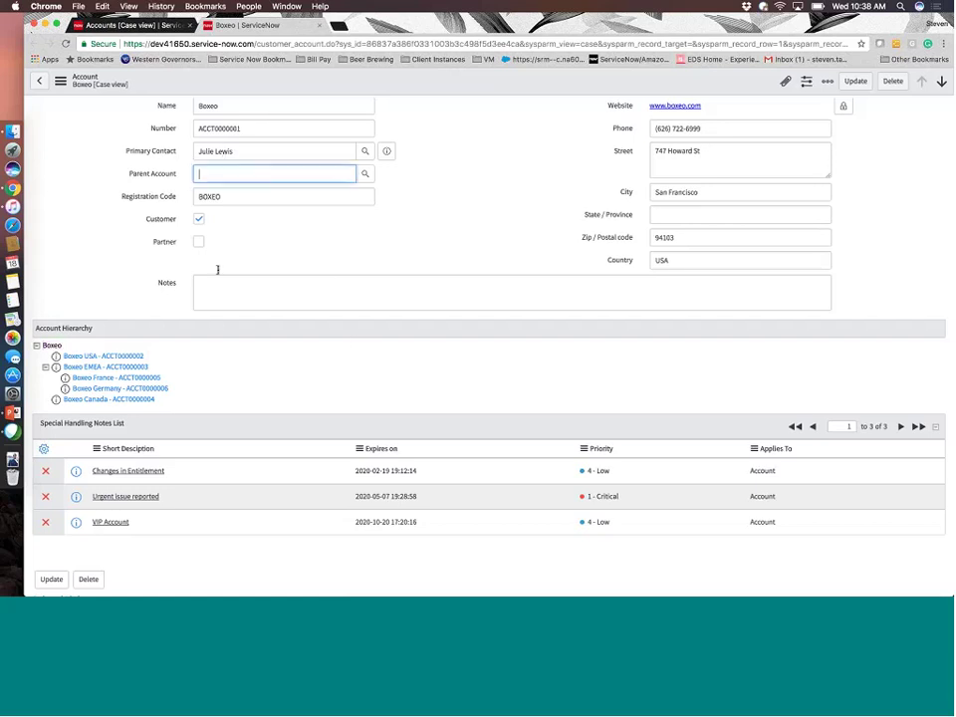
Open Boxeo USA, highlight its parent Boxeo, and view its empty Account Relationships.
{"action": "left_click", "coordinate": [126, 362]}
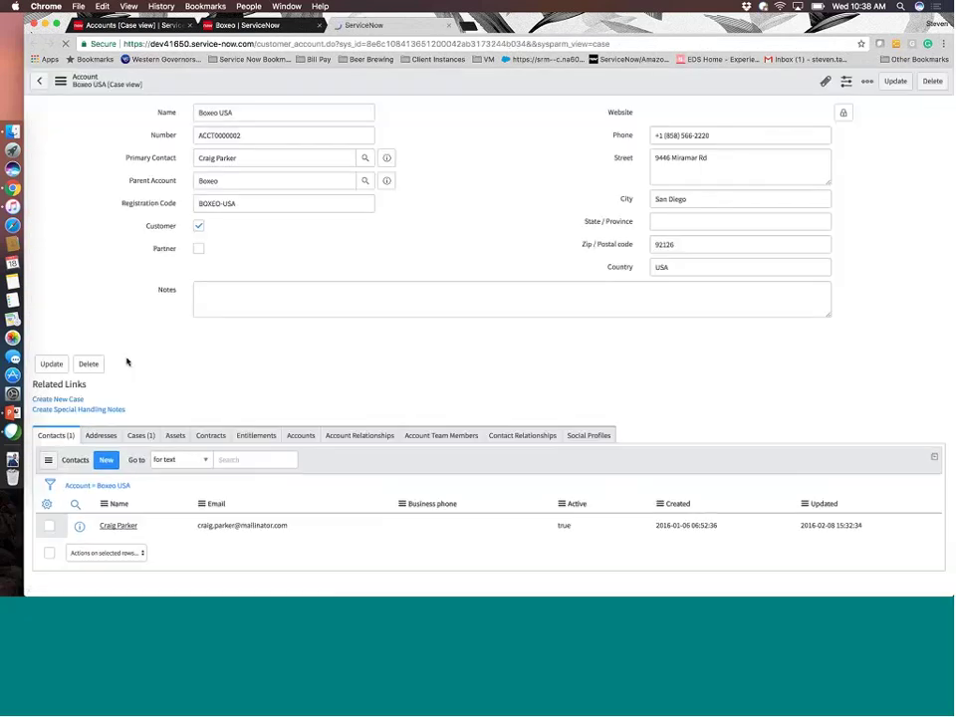
{"action": "left_click_drag", "start_coordinate": [227, 180], "coordinate": [173, 178]}
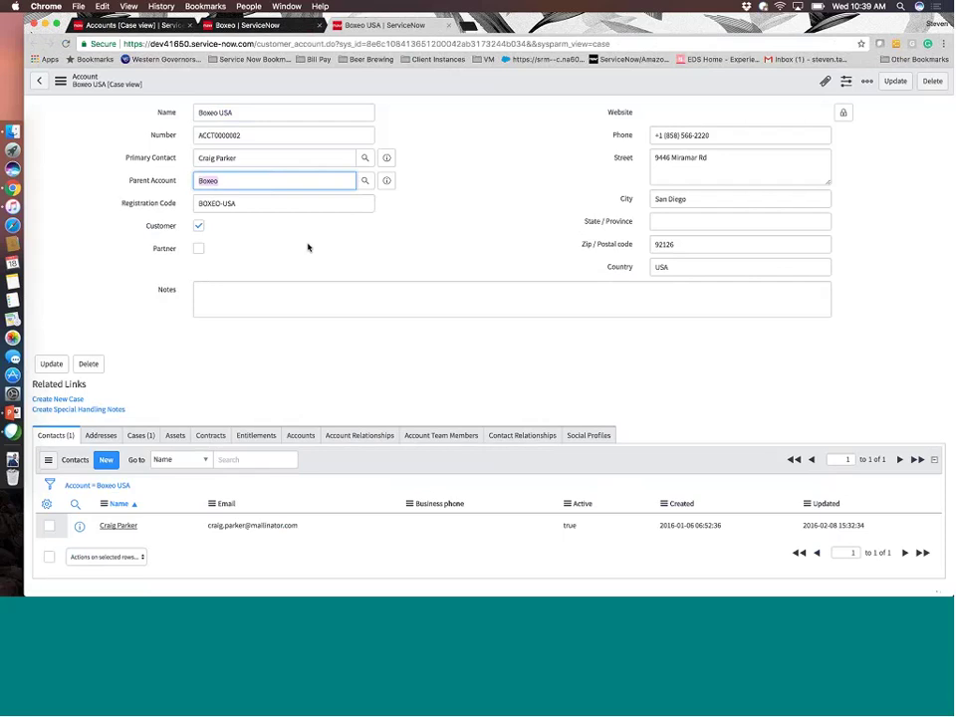
{"action": "left_click", "coordinate": [367, 437]}
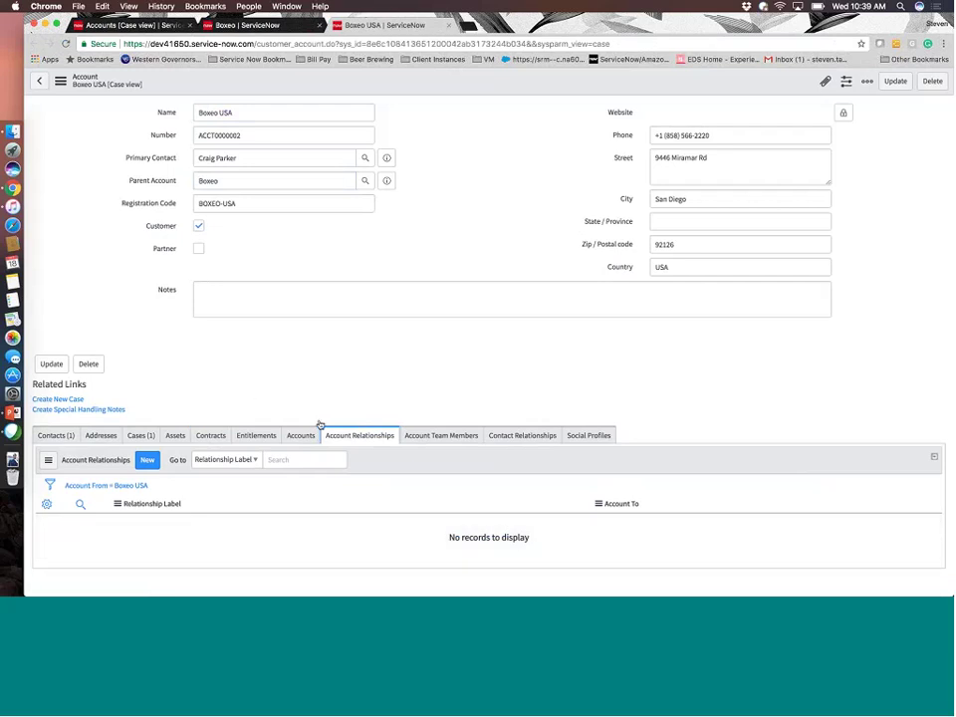
Show Boxeo USA's Contacts (1) list with its single active contact.
{"action": "left_click", "coordinate": [55, 435]}
{"action": "scroll", "coordinate": [214, 370], "scroll_direction": "down", "scroll_amount": 3}
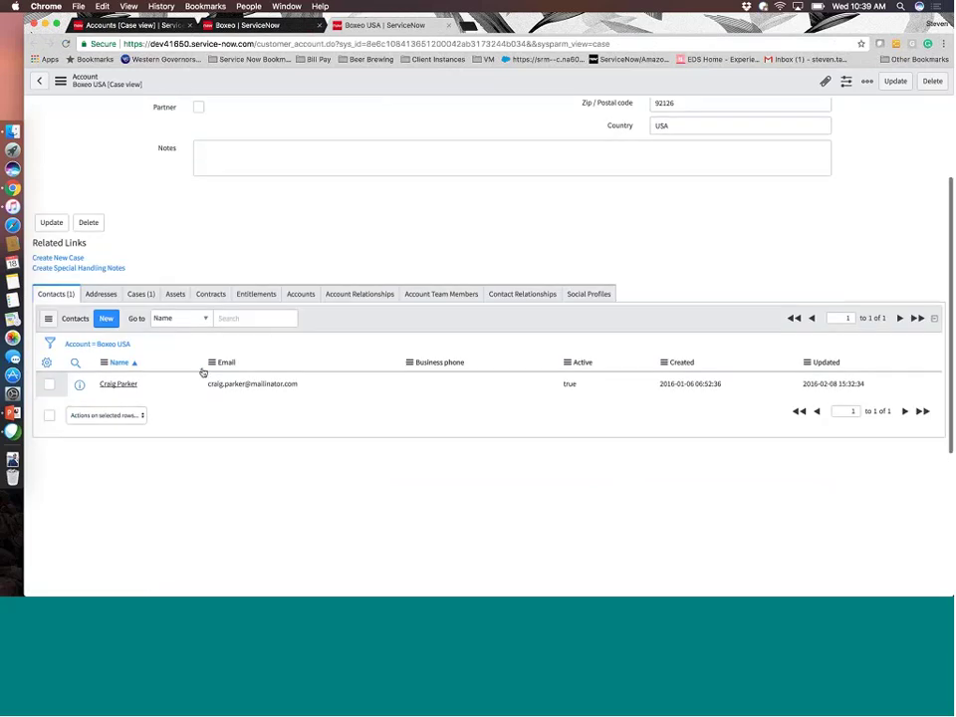
Check Boxeo USA's empty Addresses list, then its Cases list with open case CS0001005.
{"action": "left_click", "coordinate": [104, 295]}
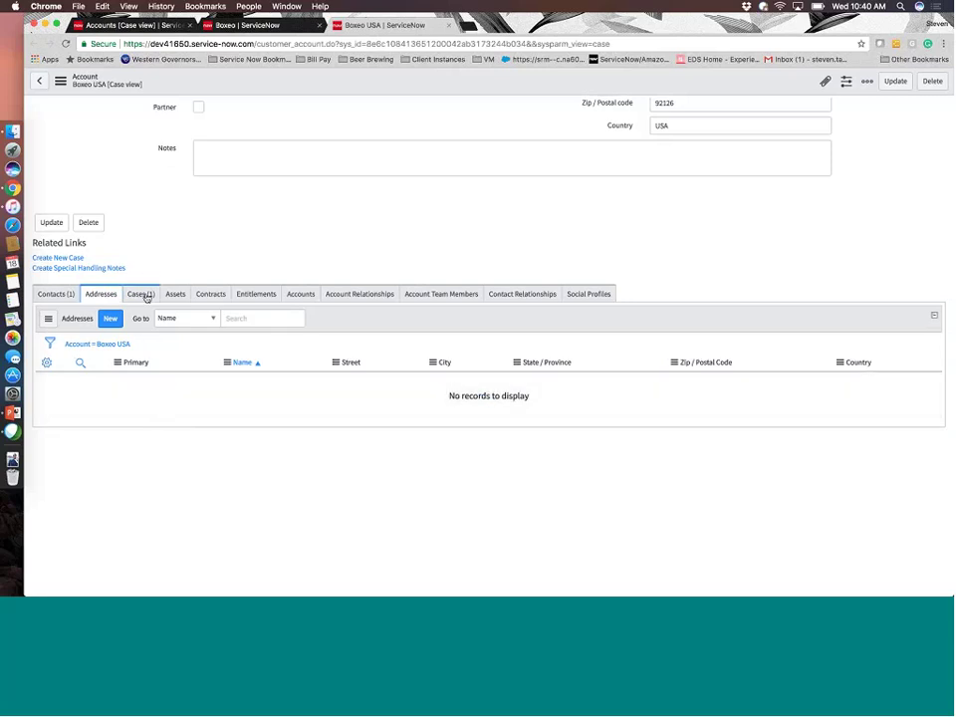
{"action": "left_click", "coordinate": [143, 295]}
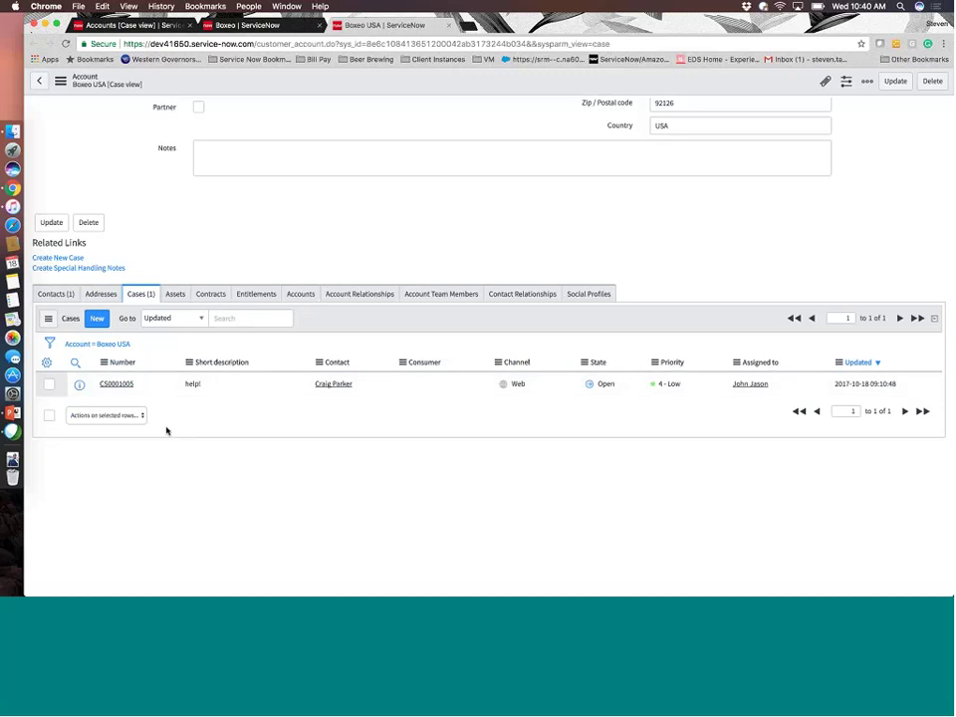
{"action": "scroll", "coordinate": [167, 430], "scroll_direction": "up", "scroll_amount": 3}
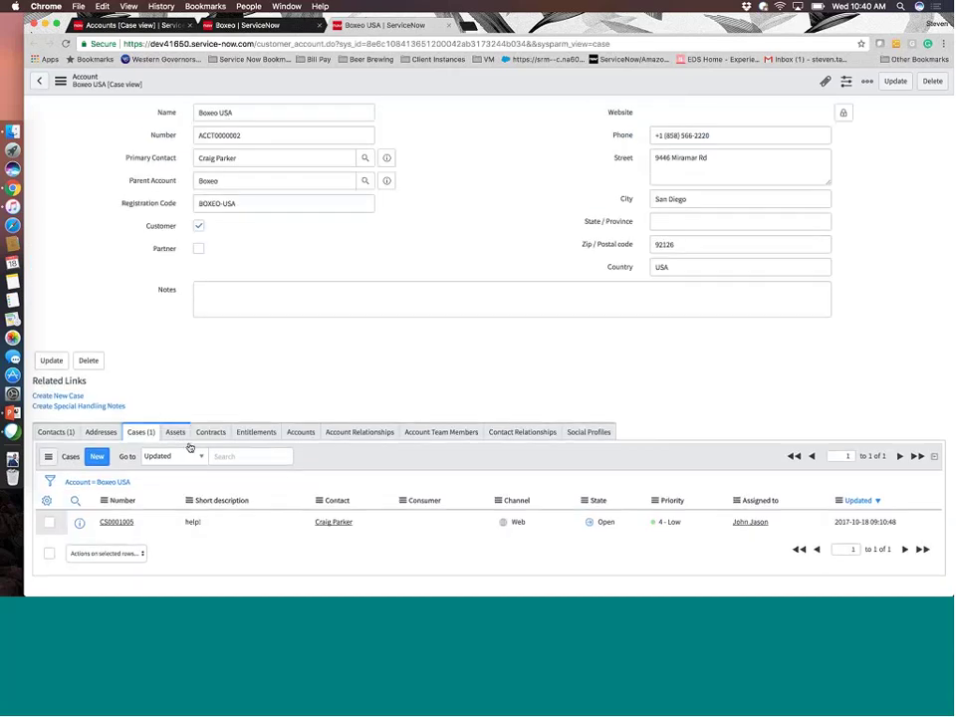
{"action": "scroll", "coordinate": [209, 451], "scroll_direction": "down", "scroll_amount": 2}
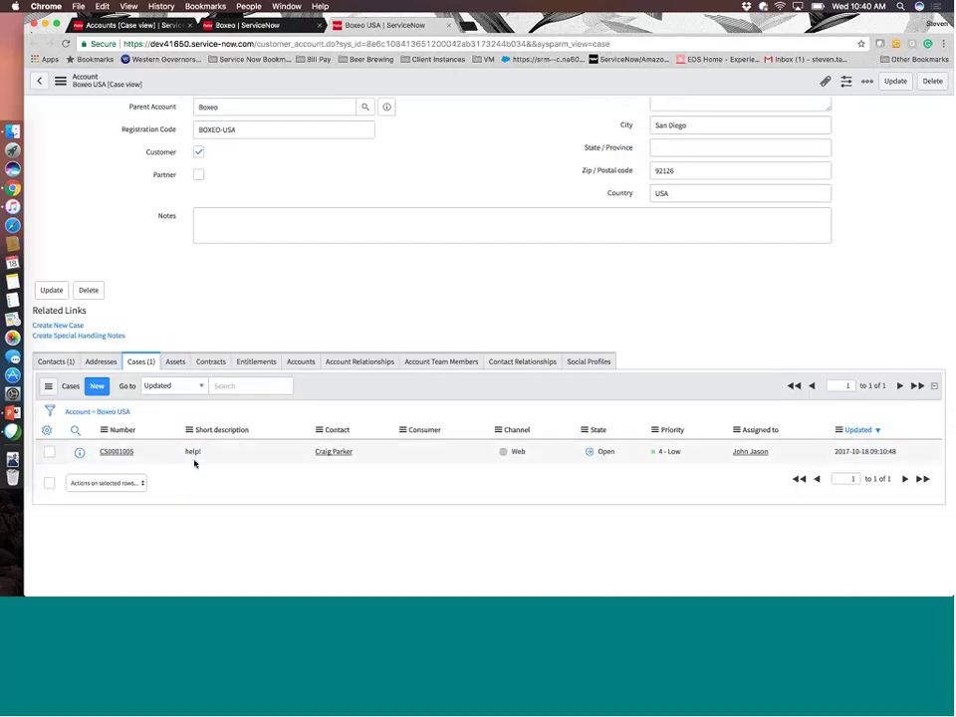
Review Boxeo USA's assets, then close the Boxeo USA account tab.
{"action": "left_click", "coordinate": [175, 363]}
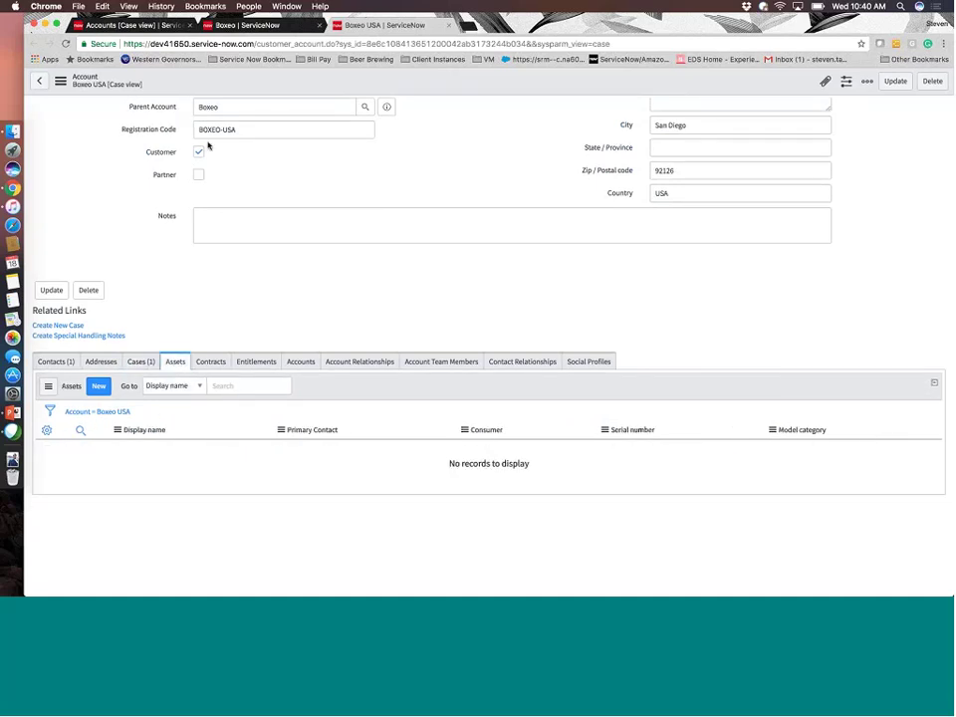
{"action": "middle_click", "coordinate": [336, 21]}
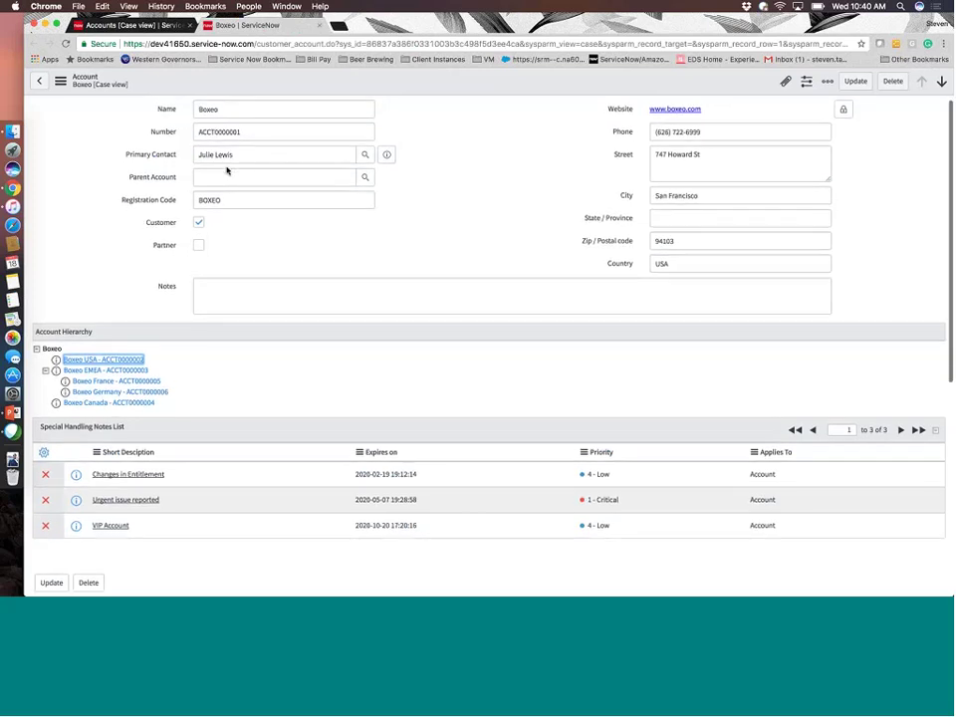
{"action": "scroll", "coordinate": [273, 248], "scroll_direction": "down", "scroll_amount": 5}
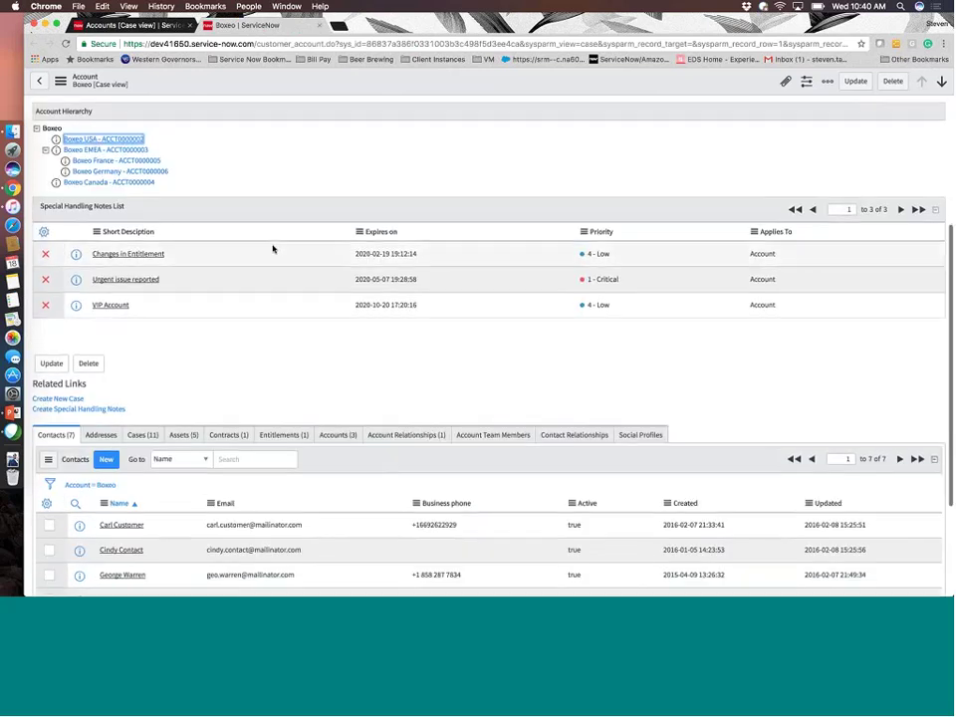
{"action": "scroll", "coordinate": [273, 248], "scroll_direction": "down", "scroll_amount": 3}
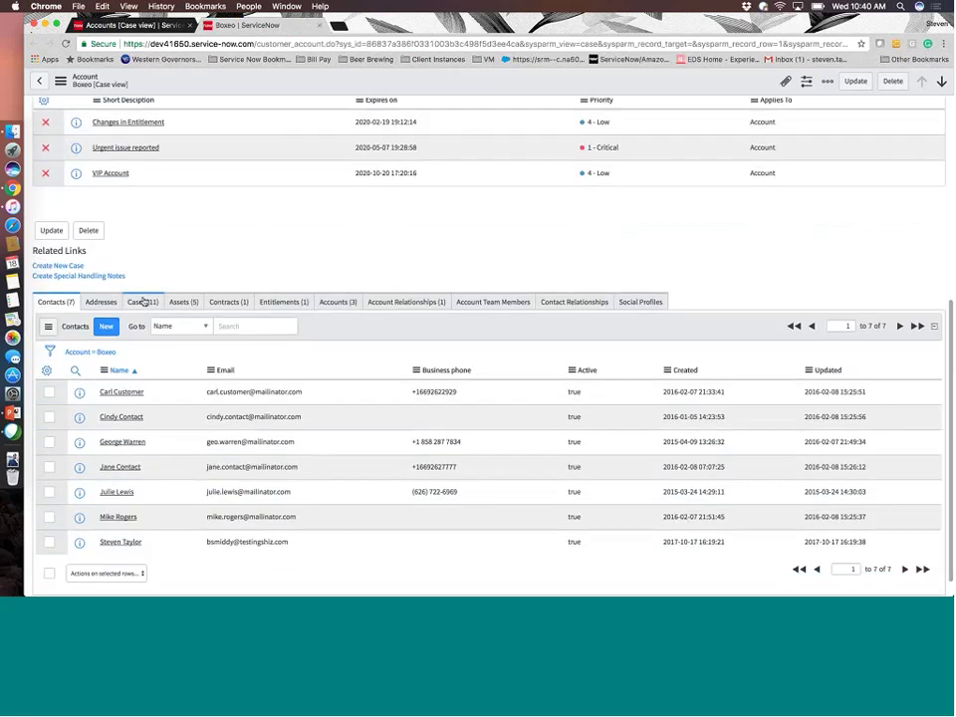
List Boxeo's 11 cases and five assets, then open asset 344-9448 ACME KX Series KX5000.
{"action": "left_click", "coordinate": [144, 302]}
{"action": "scroll", "coordinate": [213, 452], "scroll_direction": "down", "scroll_amount": 2}
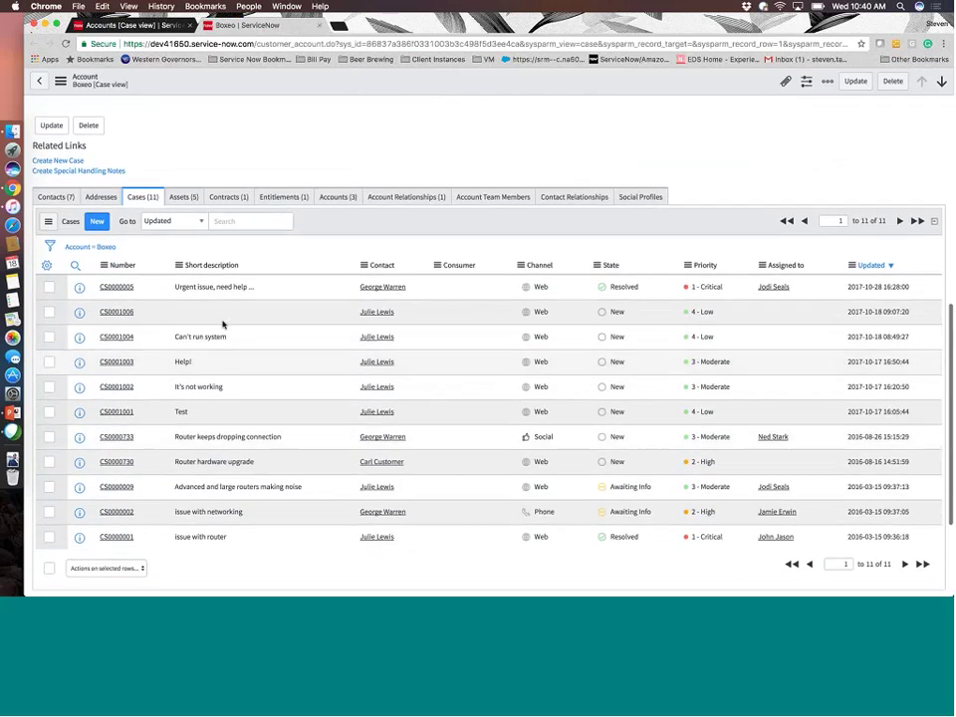
{"action": "left_click", "coordinate": [183, 196]}
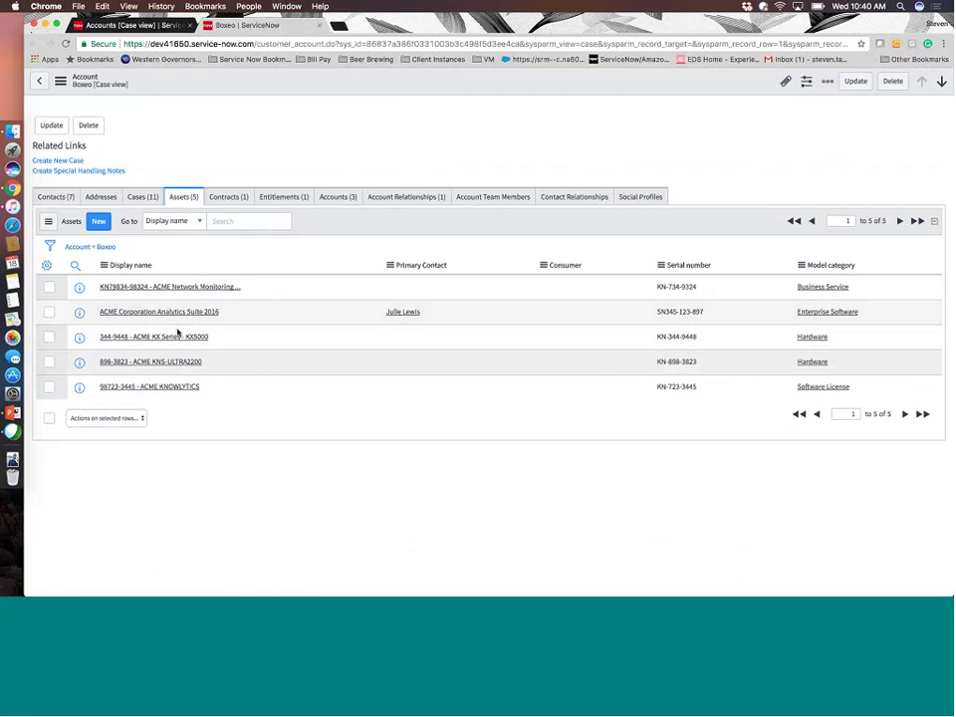
{"action": "left_click", "coordinate": [176, 339]}
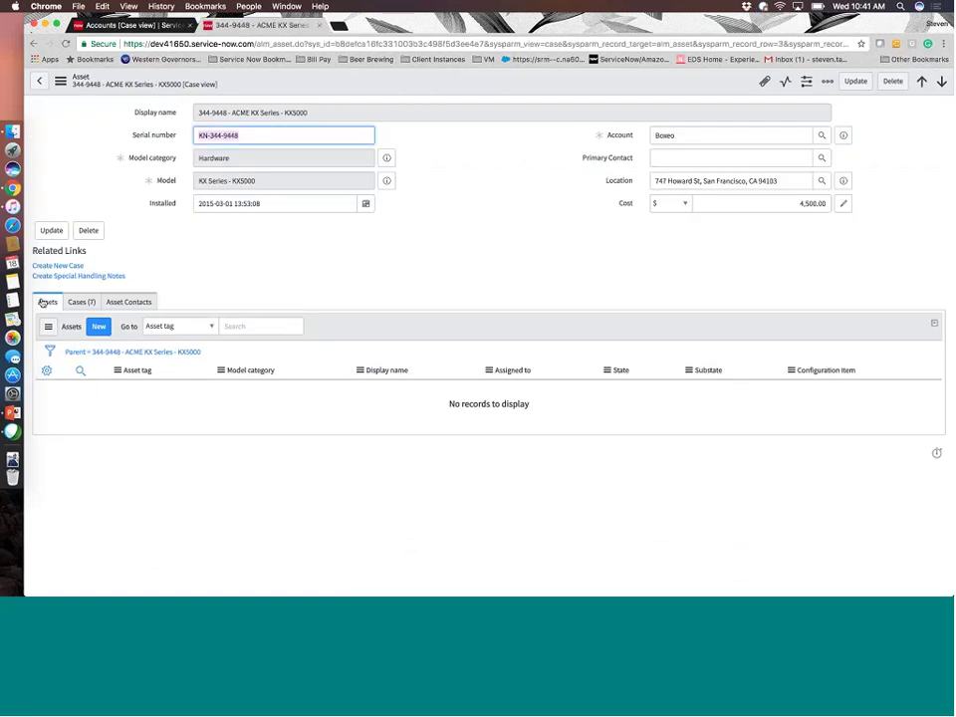
Check the KX5000 asset's contacts (none) and its seven cases, then return to the Boxeo account.
{"action": "left_click", "coordinate": [128, 303]}
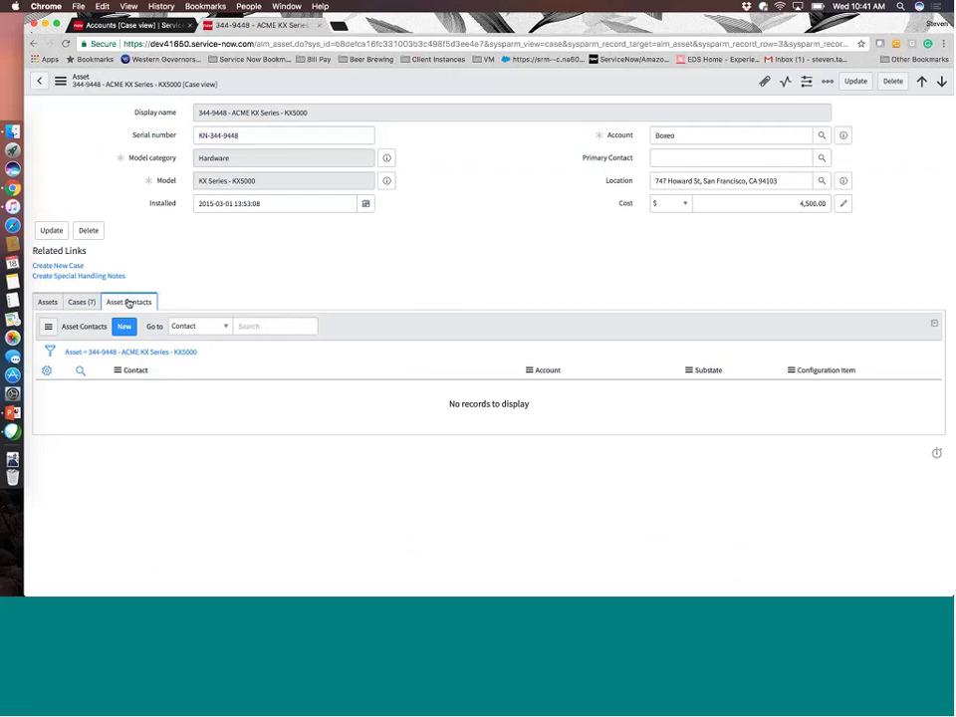
{"action": "left_click", "coordinate": [82, 301]}
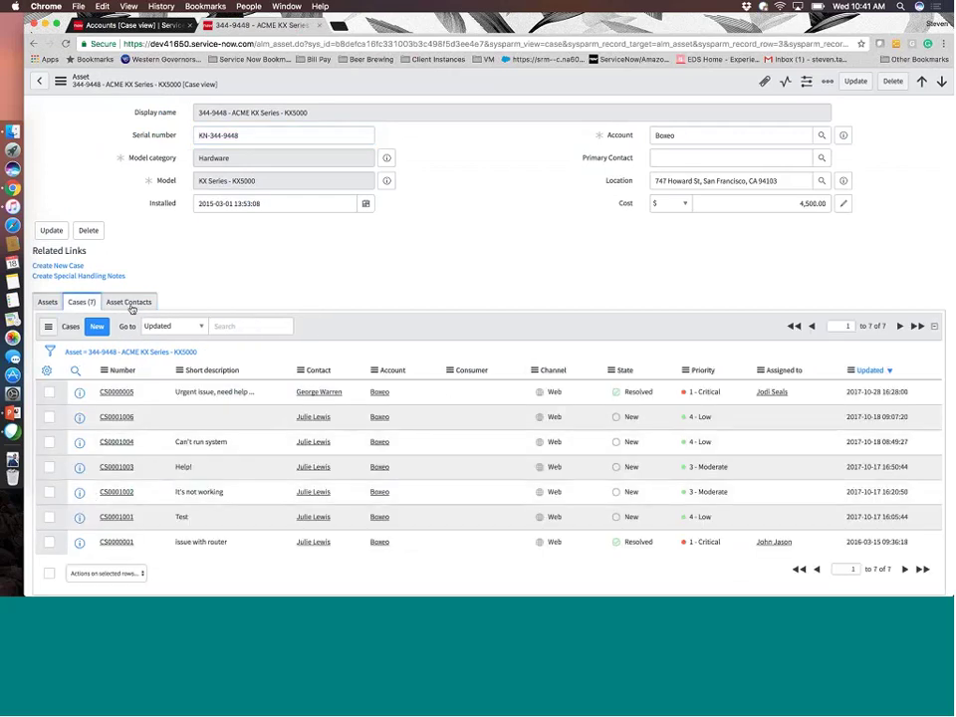
{"action": "left_click", "coordinate": [33, 43]}
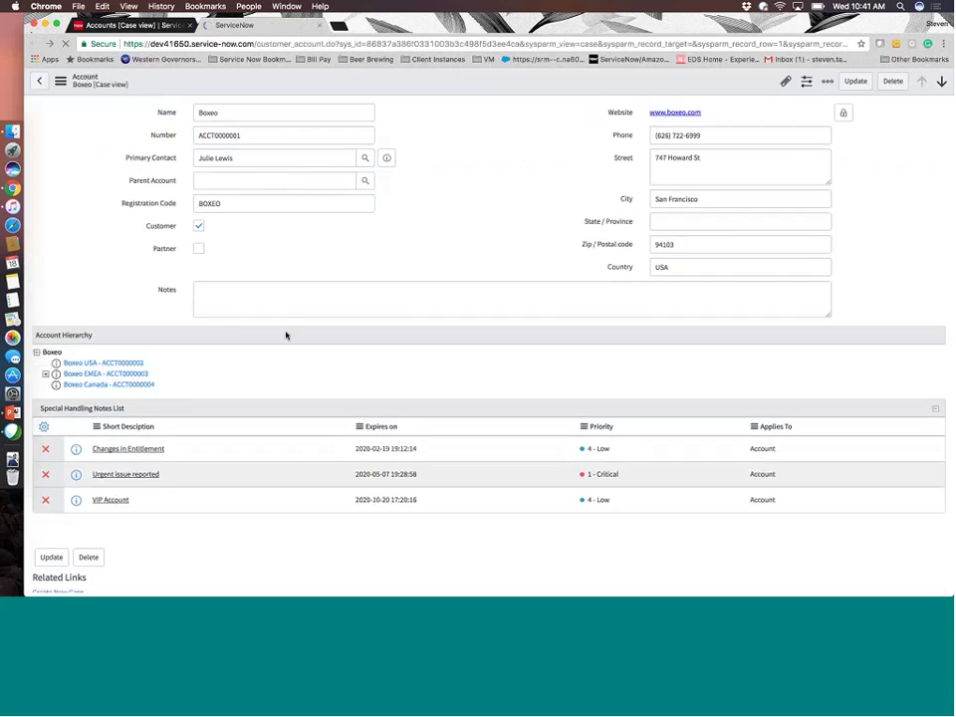
Dismiss the Special Handling Notes and open Boxeo's service contract CNTR0000603.
{"action": "scroll", "coordinate": [294, 333], "scroll_direction": "down", "scroll_amount": 5}
{"action": "left_click", "coordinate": [643, 98]}
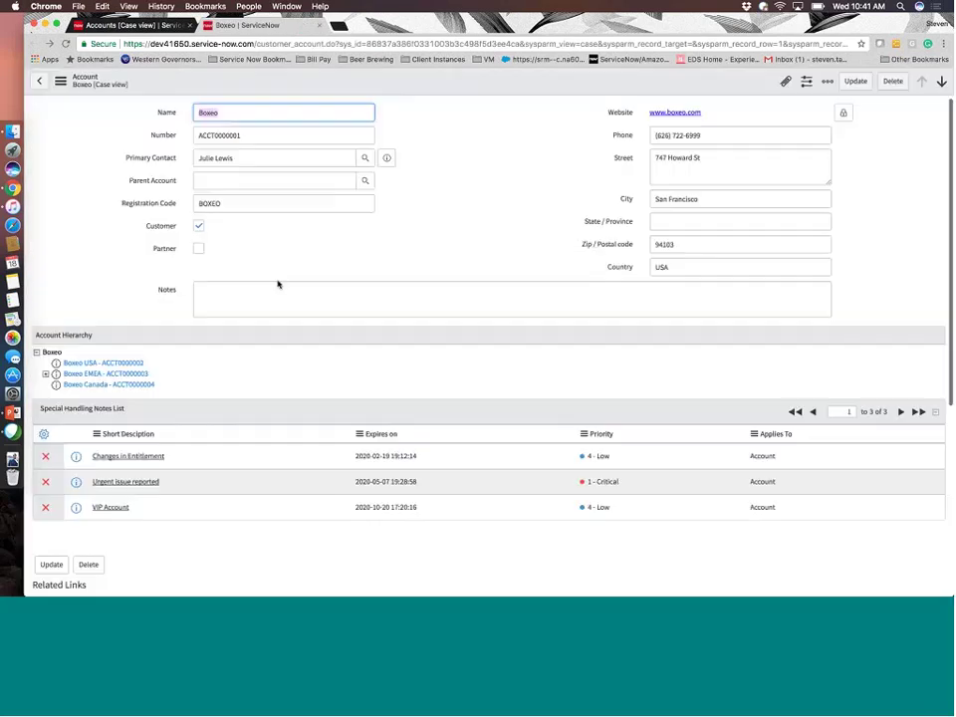
{"action": "scroll", "coordinate": [262, 353], "scroll_direction": "down", "scroll_amount": 5}
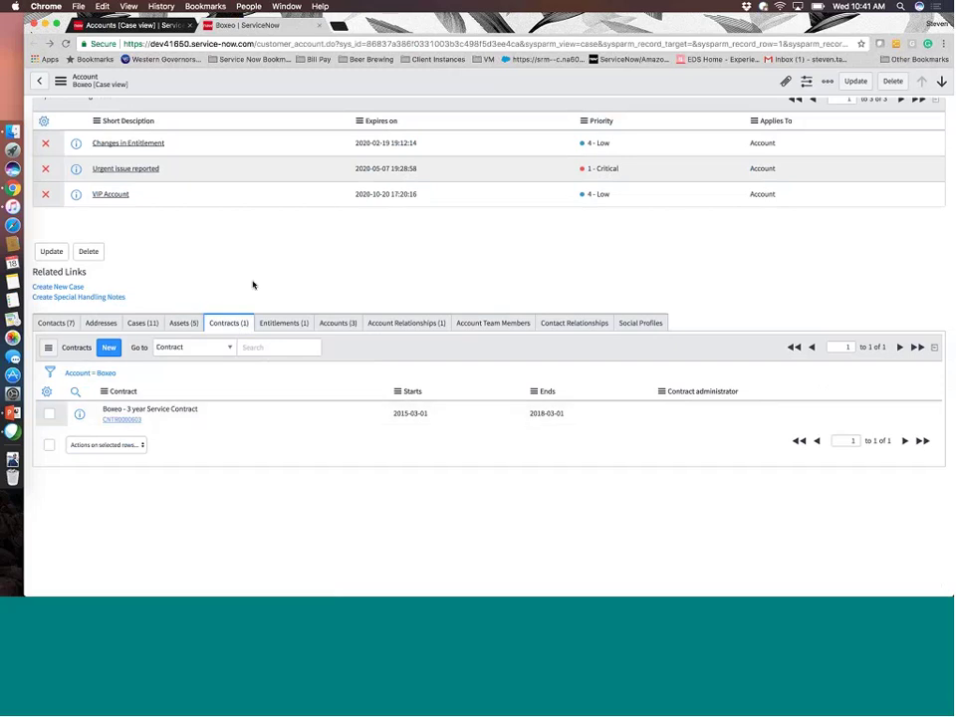
{"action": "left_click", "coordinate": [121, 420]}
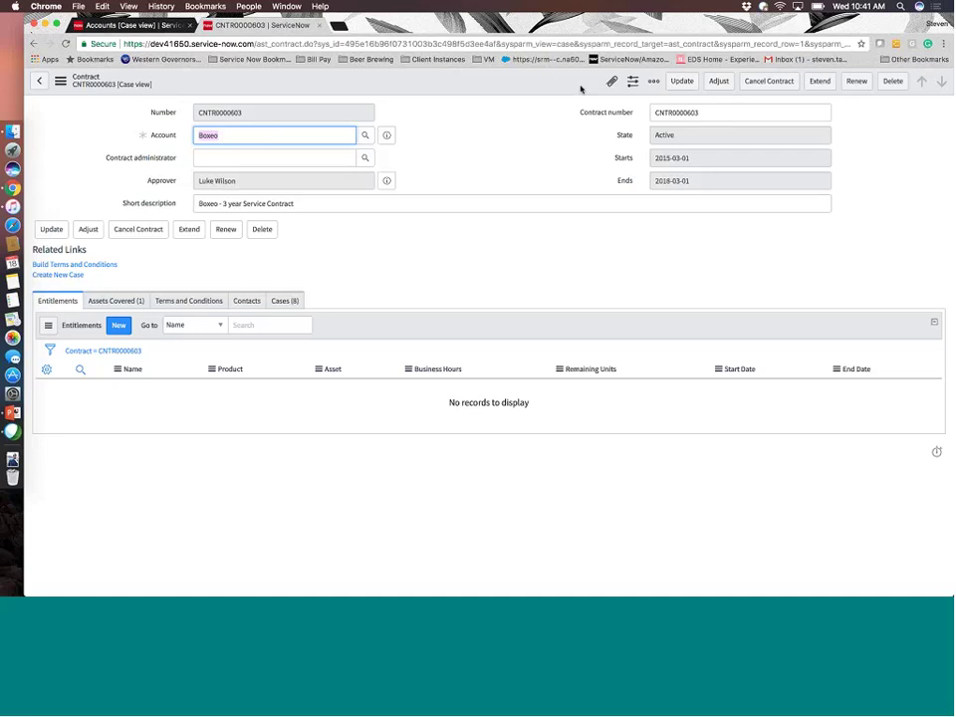
Browse contract CNTR0000603's attachments, assets, terms, contacts and eight cases, then go back.
{"action": "left_click", "coordinate": [445, 113]}
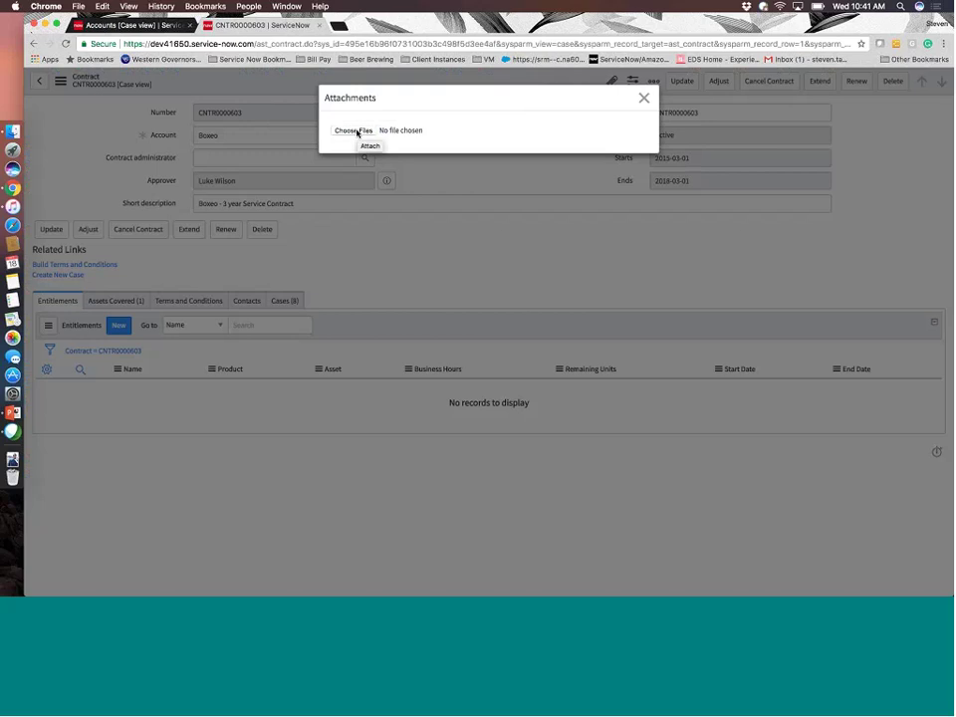
{"action": "left_click", "coordinate": [643, 99]}
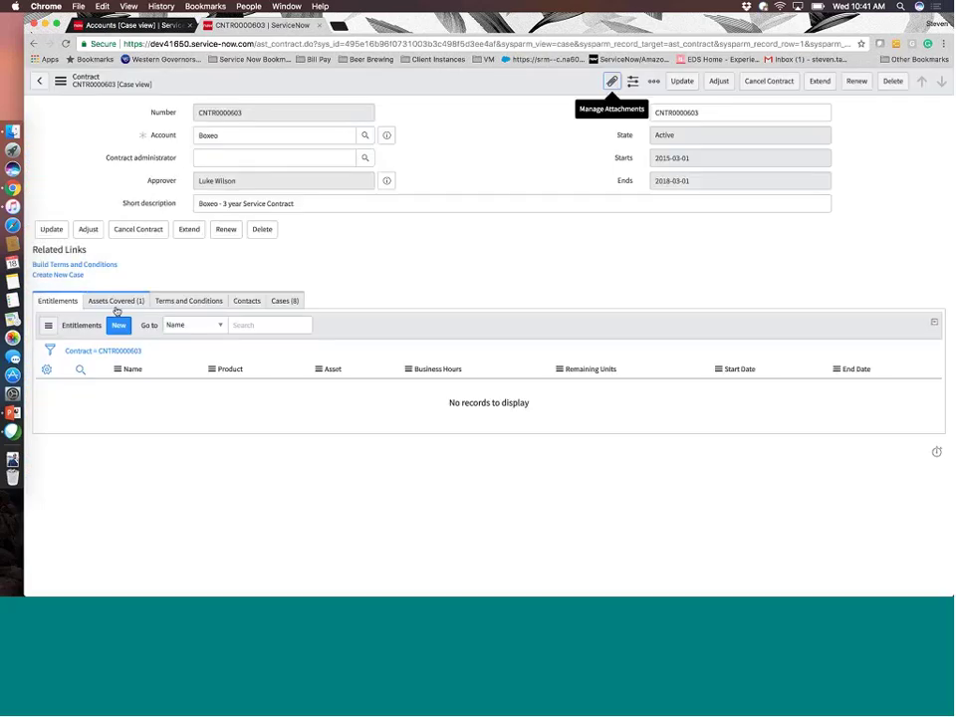
{"action": "left_click", "coordinate": [129, 301]}
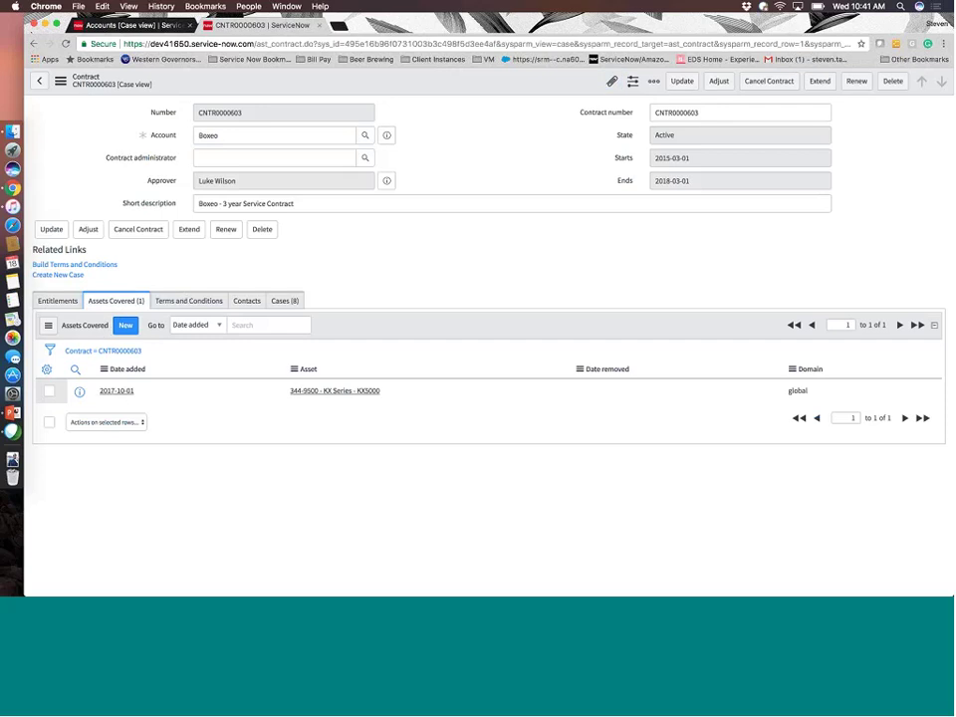
{"action": "left_click", "coordinate": [195, 303]}
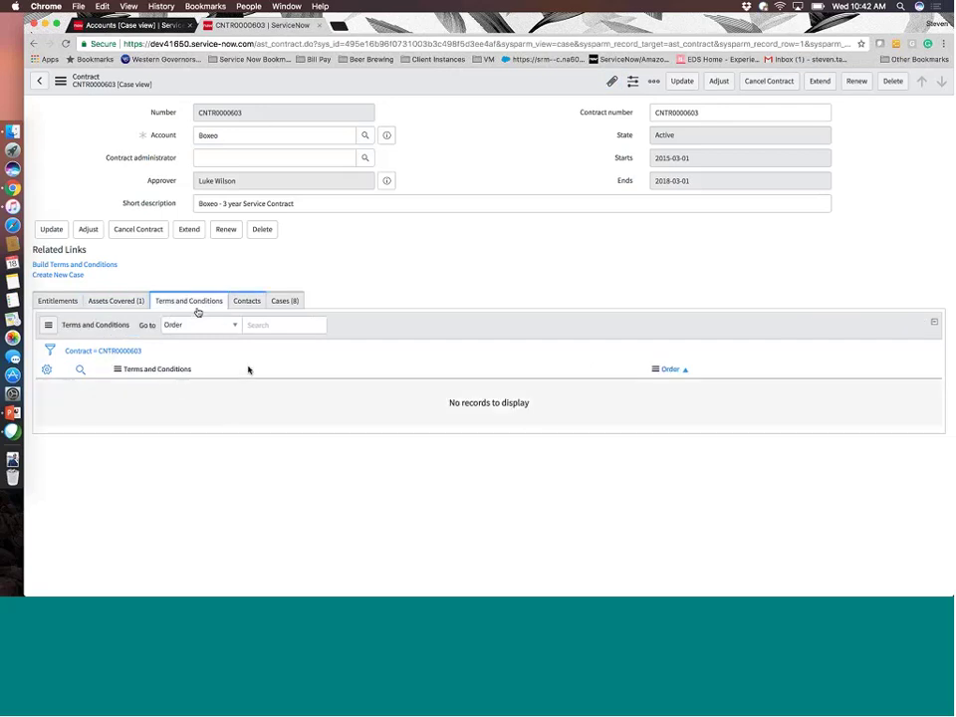
{"action": "left_click", "coordinate": [248, 304]}
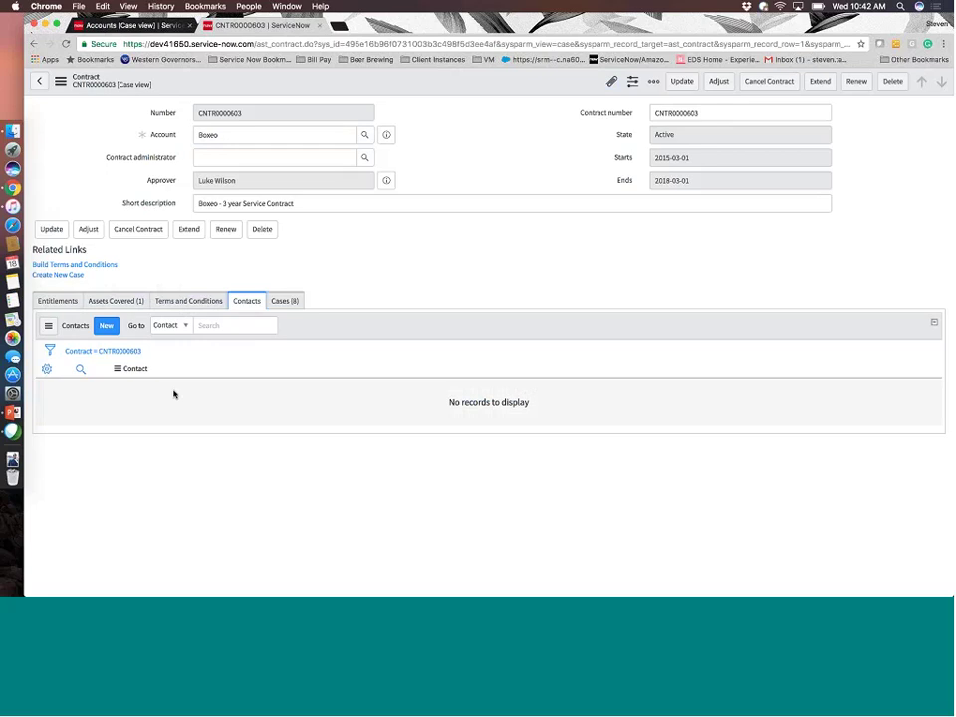
{"action": "left_click", "coordinate": [285, 301]}
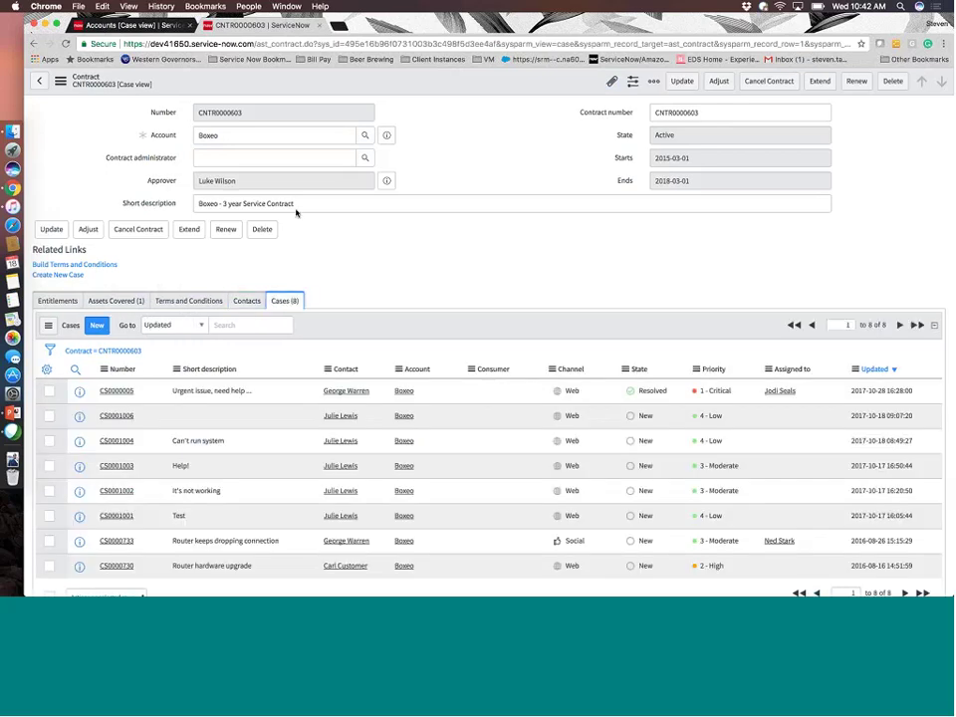
{"action": "left_click", "coordinate": [33, 44]}
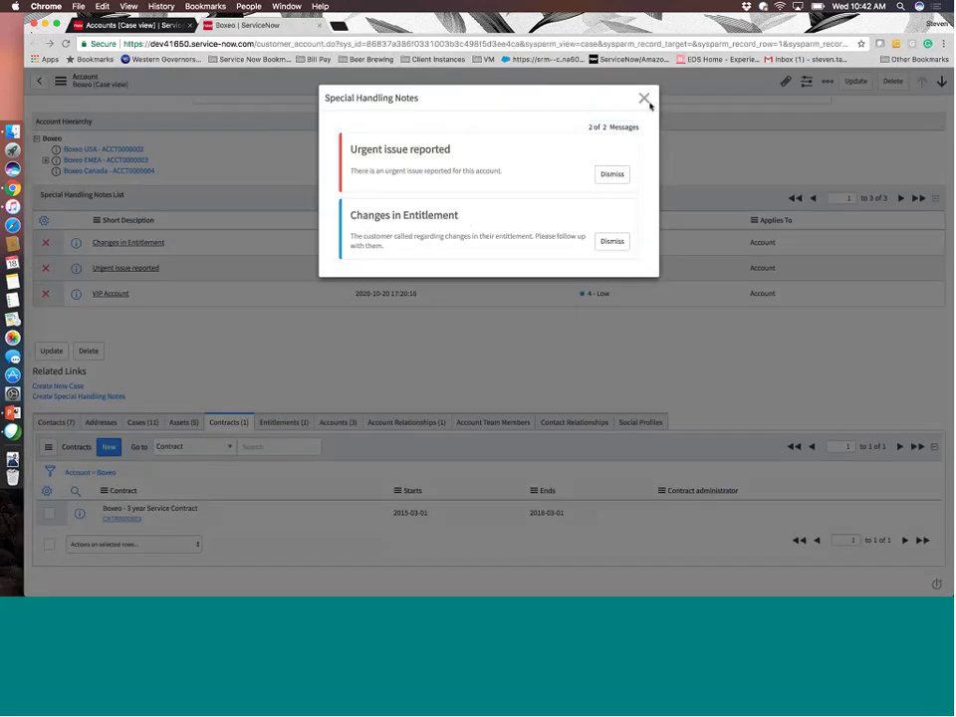
Dismiss the special handling notes and list Boxeo's 24x7 Customer Support entitlement.
{"action": "left_click", "coordinate": [644, 98]}
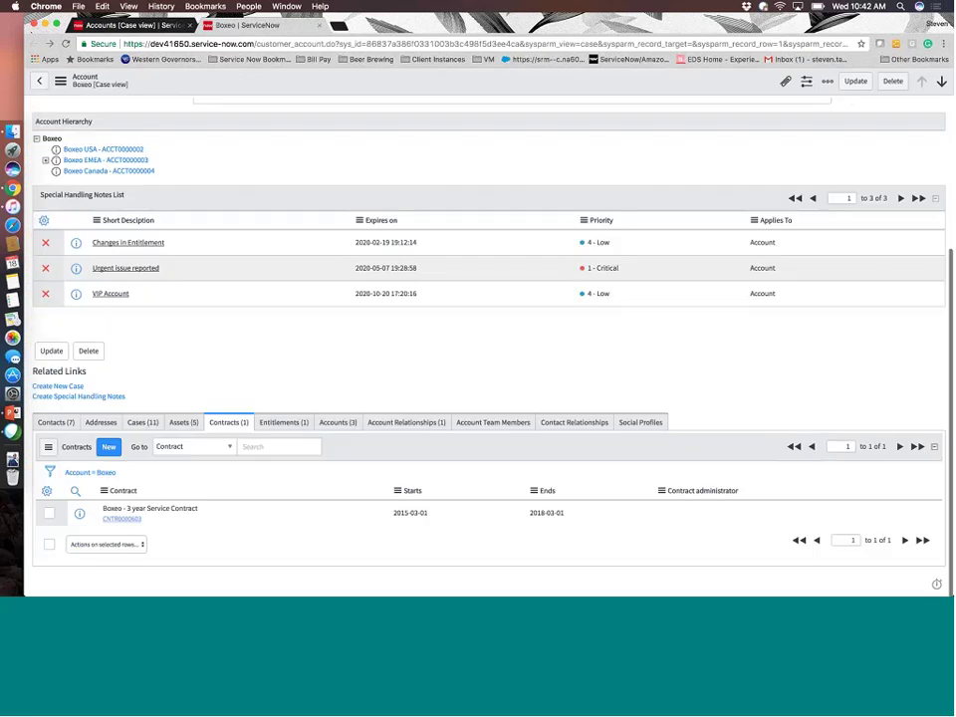
{"action": "left_click", "coordinate": [303, 424]}
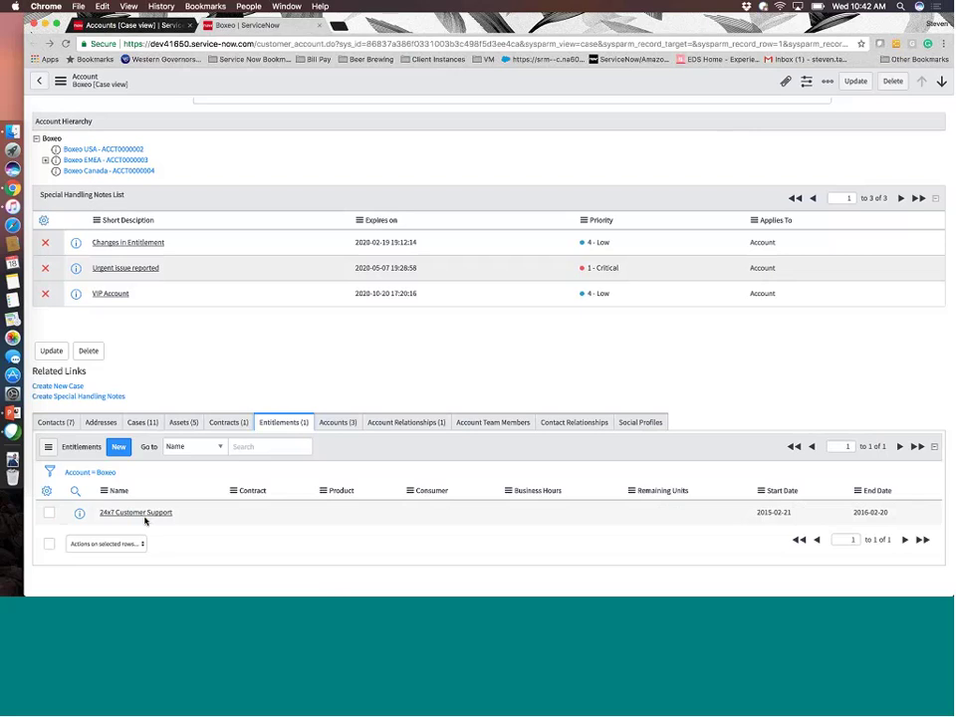
List Boxeo's three child accounts and open the Boxeo EMEA account record.
{"action": "left_click", "coordinate": [337, 424]}
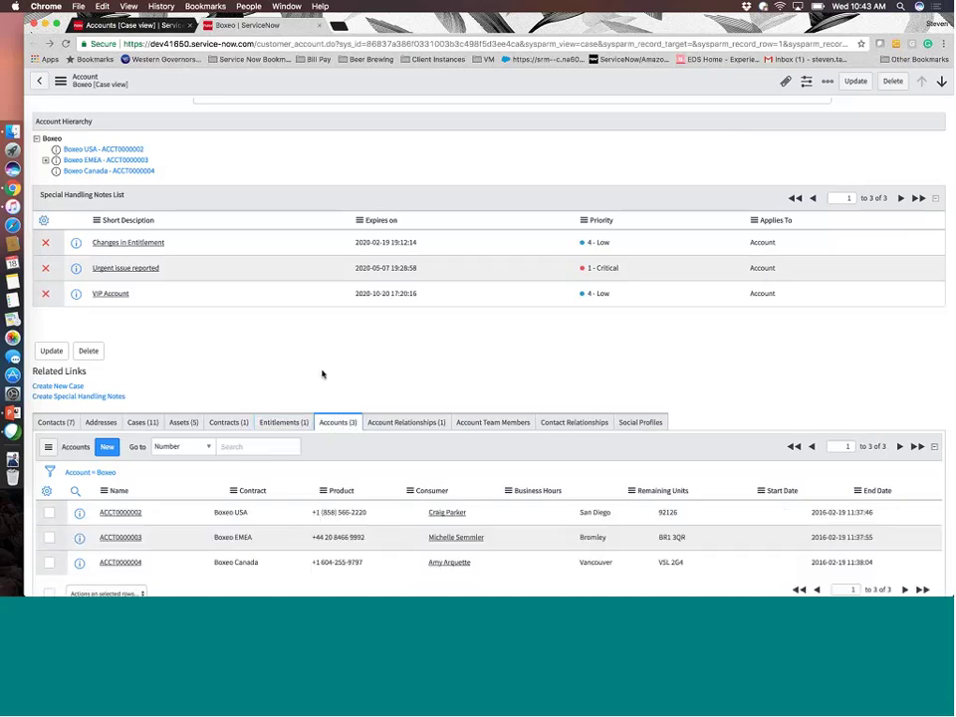
{"action": "scroll", "coordinate": [323, 376], "scroll_direction": "down", "scroll_amount": 2}
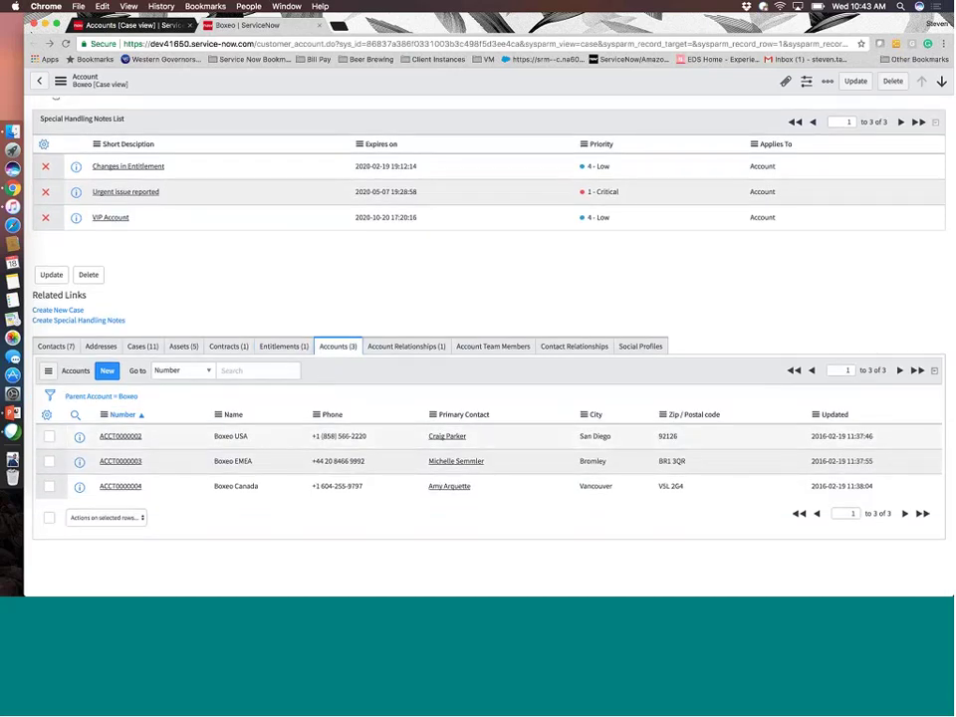
{"action": "scroll", "coordinate": [273, 493], "scroll_direction": "up", "scroll_amount": 8}
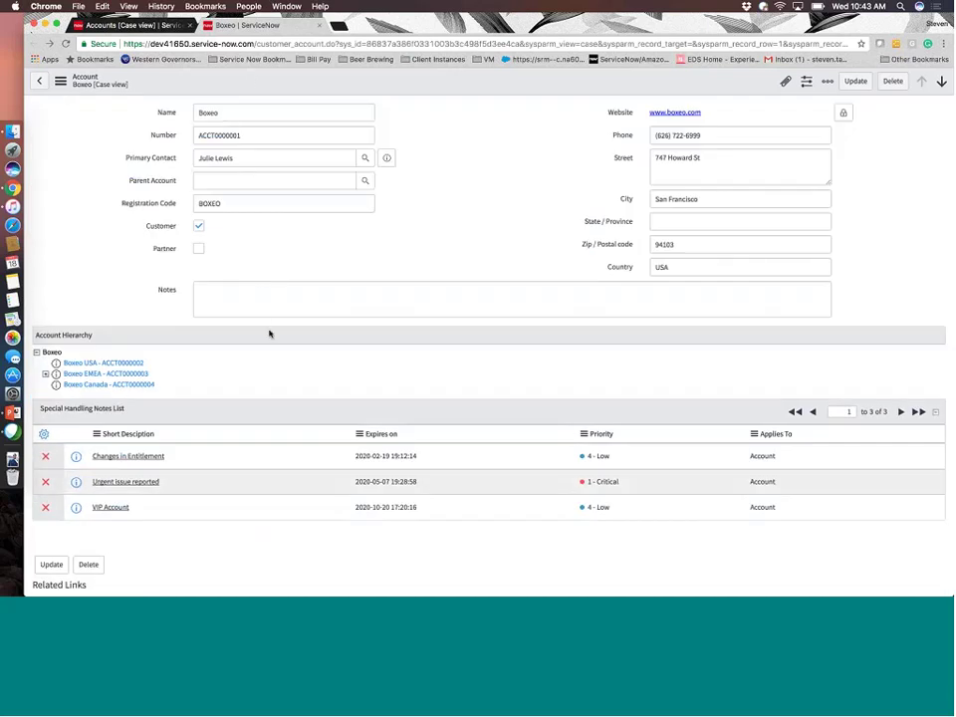
{"action": "scroll", "coordinate": [273, 330], "scroll_direction": "down", "scroll_amount": 8}
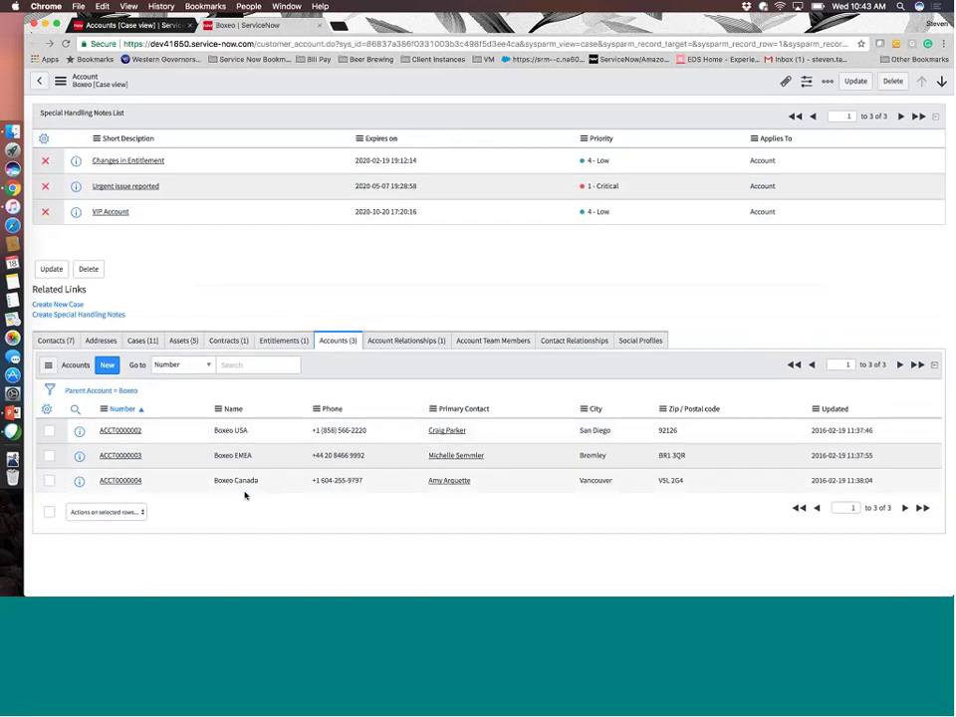
{"action": "left_click", "coordinate": [122, 457]}
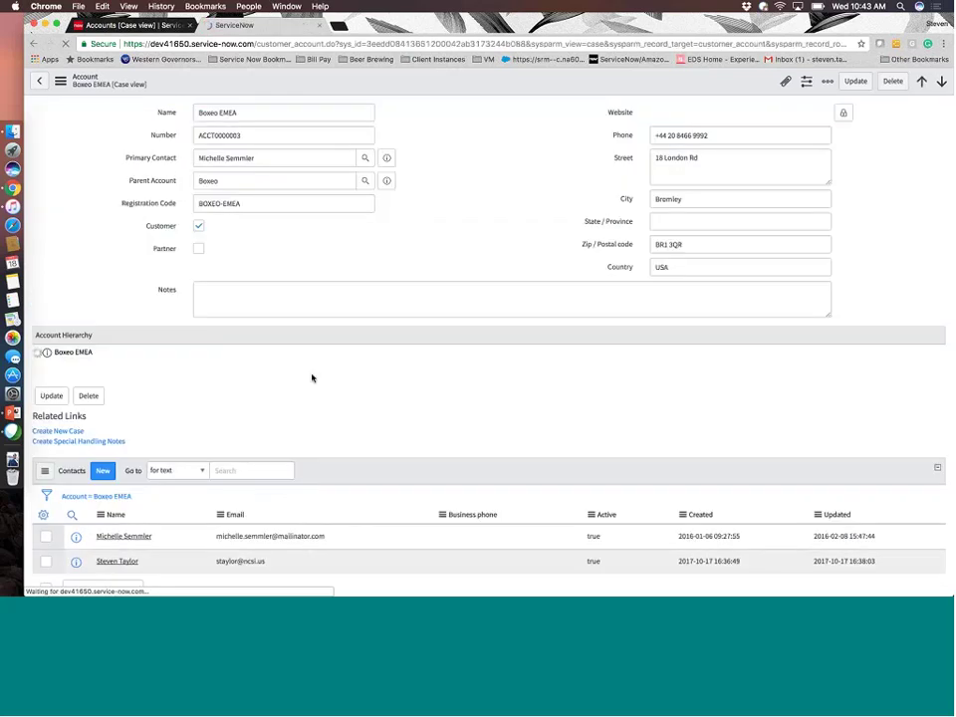
Return to the Boxeo parent account and dismiss its special handling notes.
{"action": "scroll", "coordinate": [311, 373], "scroll_direction": "down", "scroll_amount": 2}
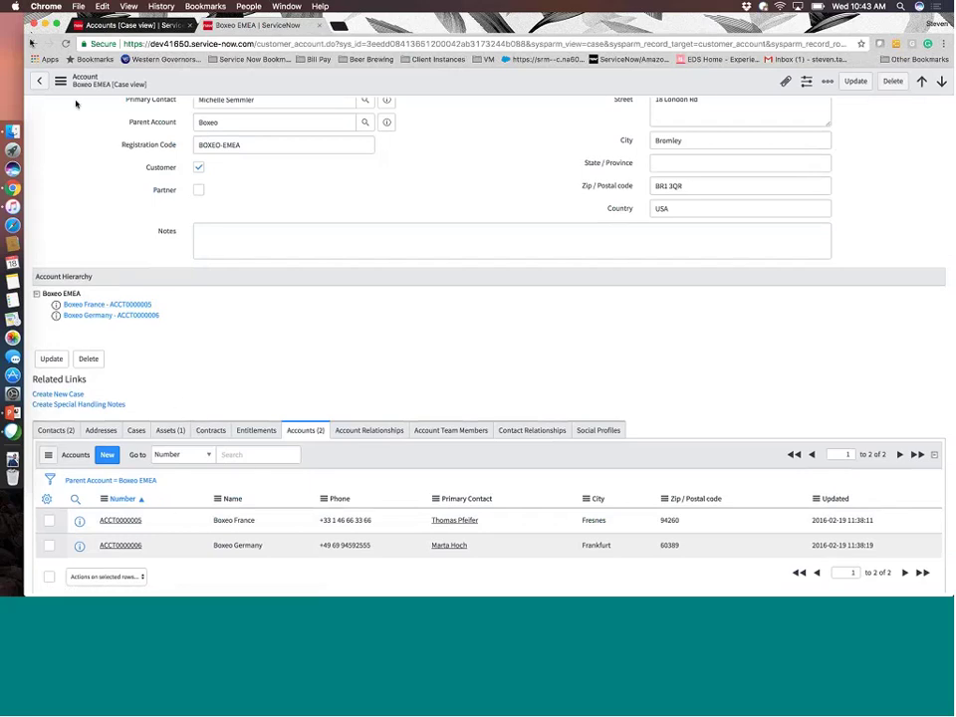
{"action": "left_click", "coordinate": [276, 302]}
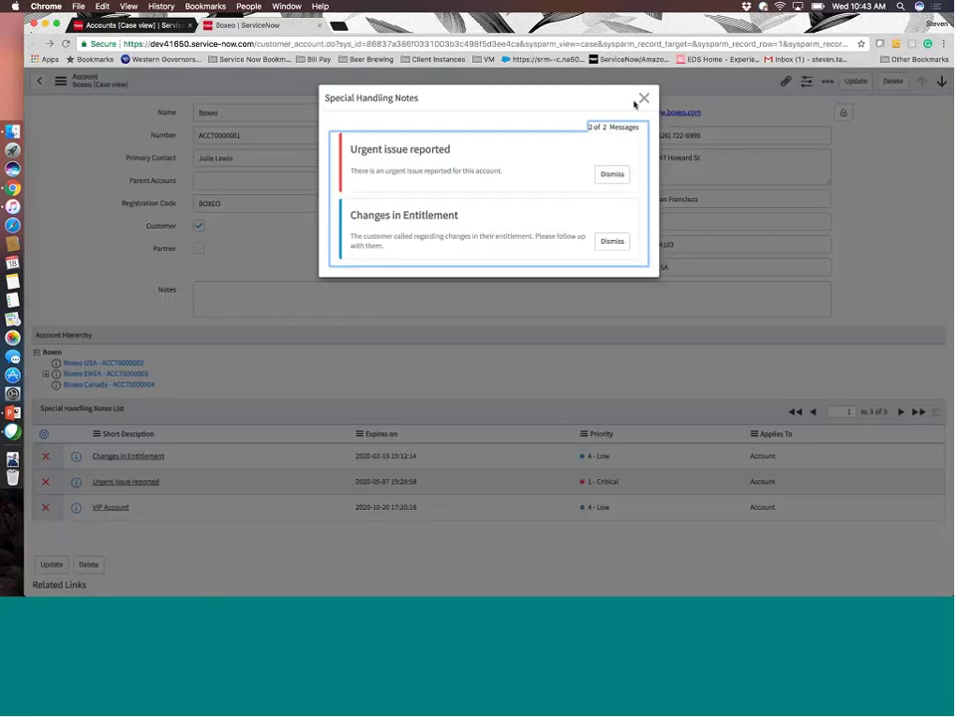
{"action": "left_click", "coordinate": [644, 99]}
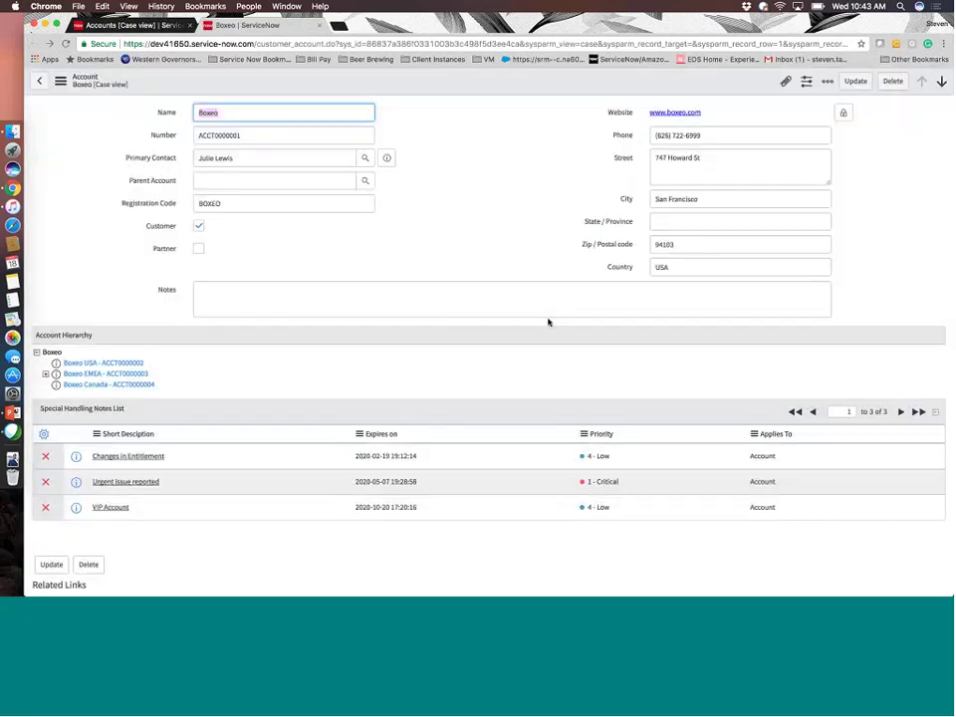
{"action": "scroll", "coordinate": [482, 373], "scroll_direction": "down", "scroll_amount": 5}
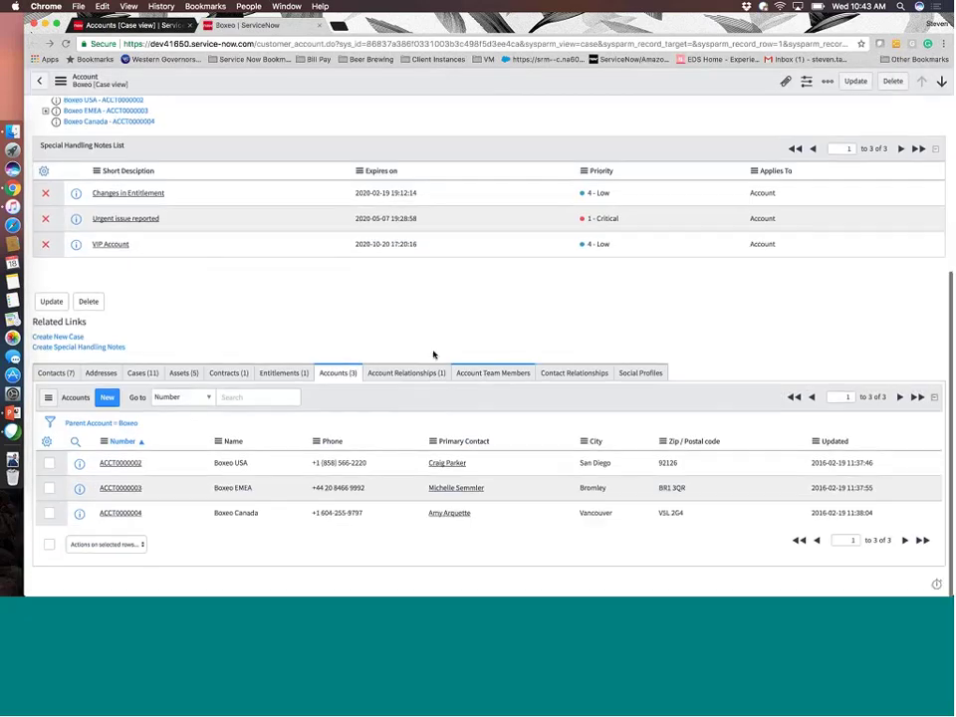
{"action": "left_click", "coordinate": [403, 373]}
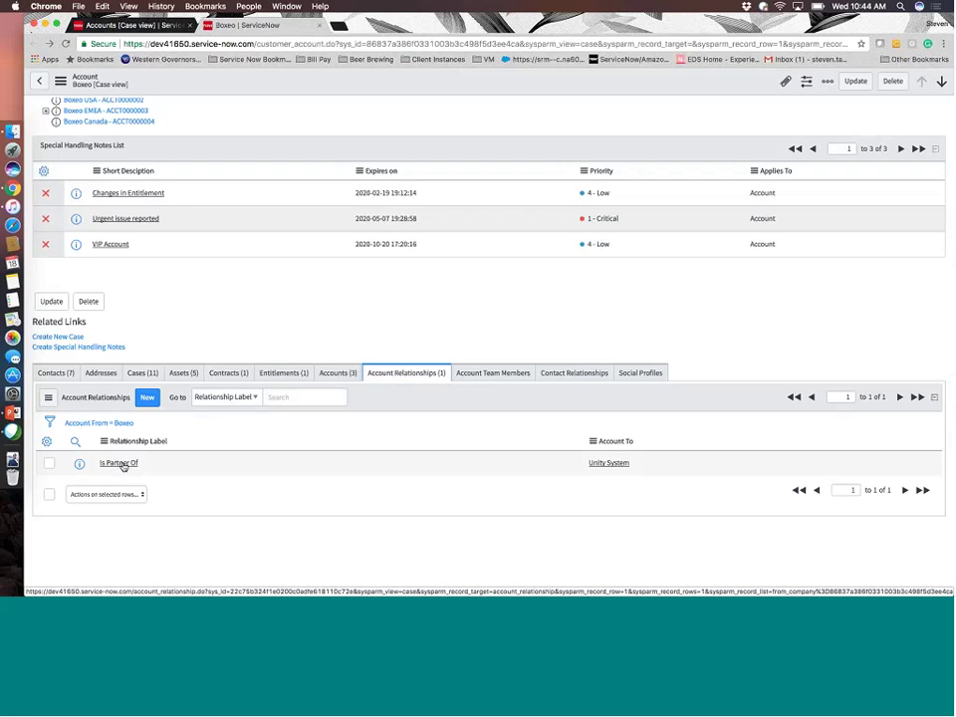
{"action": "left_click", "coordinate": [497, 372]}
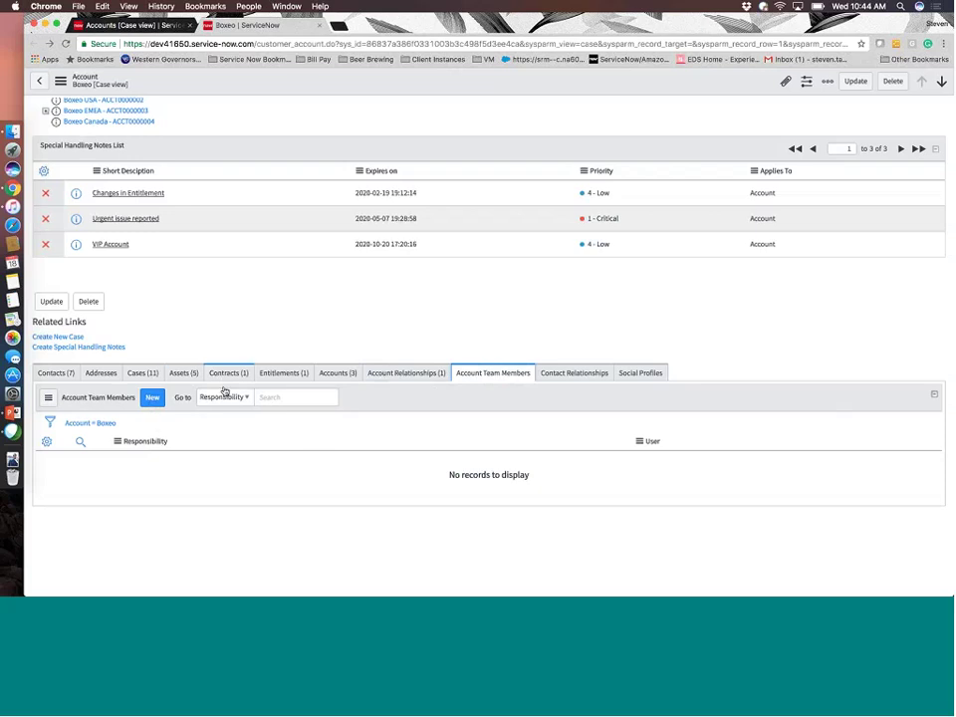
{"action": "left_click", "coordinate": [588, 378]}
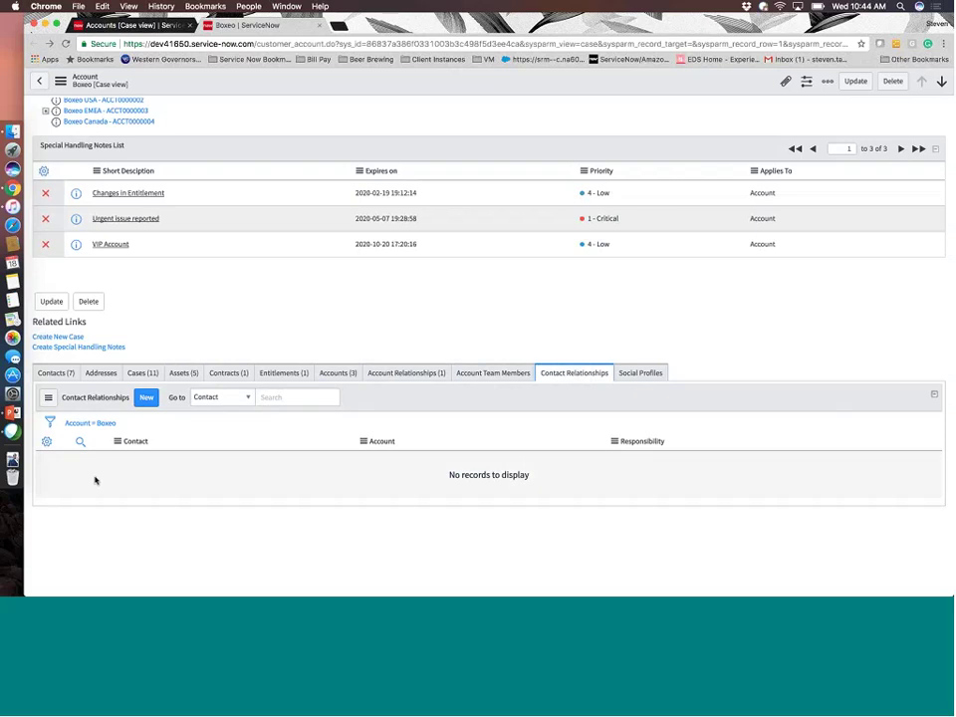
{"action": "left_click", "coordinate": [637, 374]}
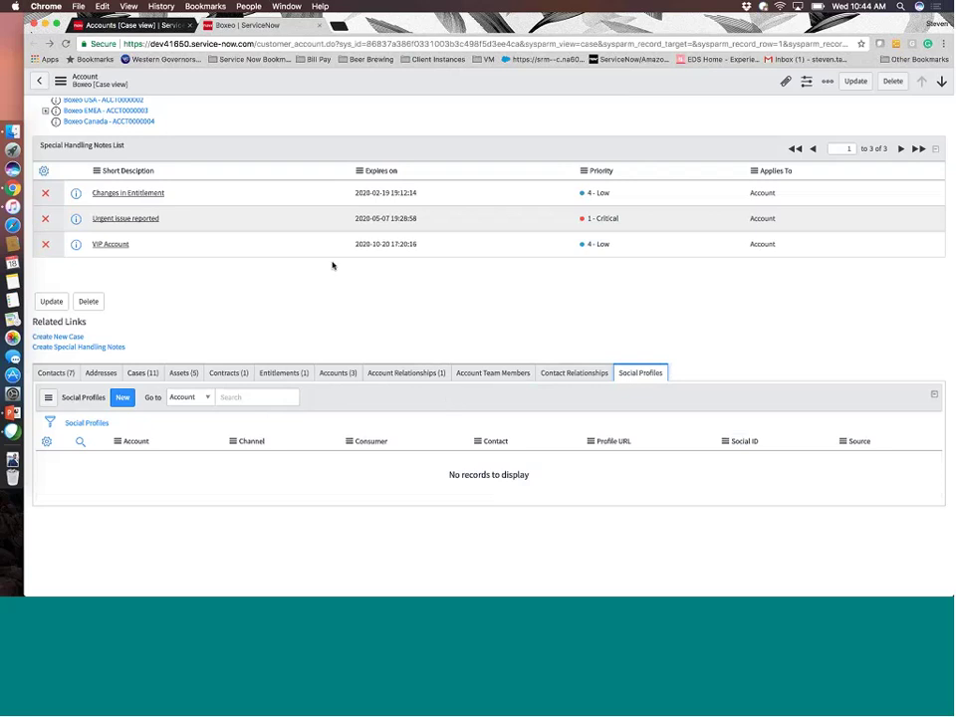
{"action": "scroll", "coordinate": [333, 265], "scroll_direction": "up", "scroll_amount": 5}
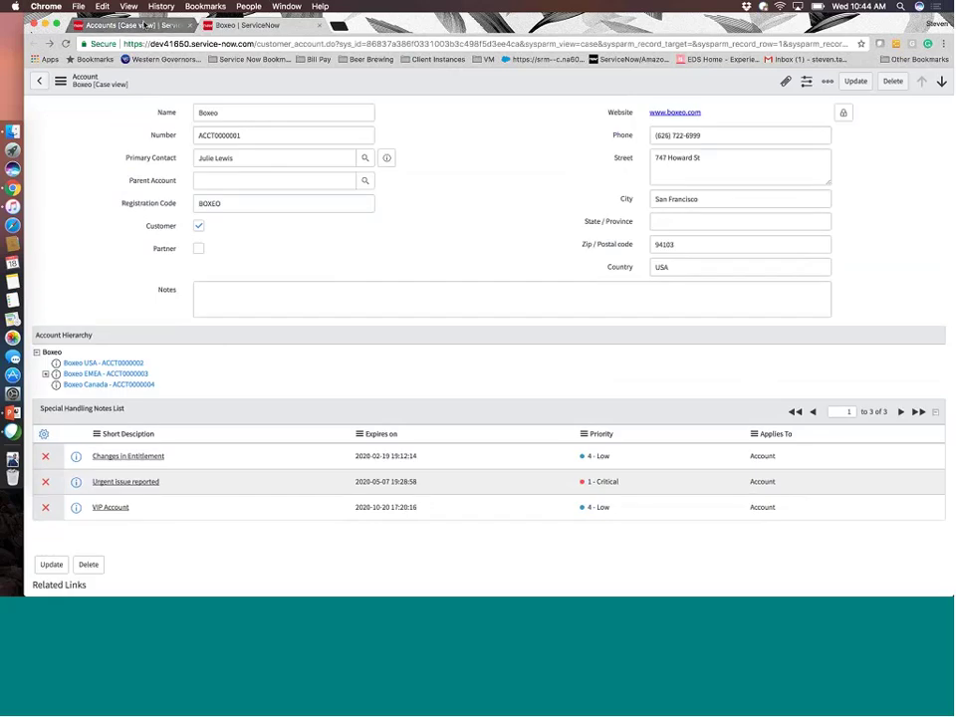
Switch to the other ServiceNow tab and browse the 28-record Contacts list.
{"action": "left_click", "coordinate": [250, 27]}
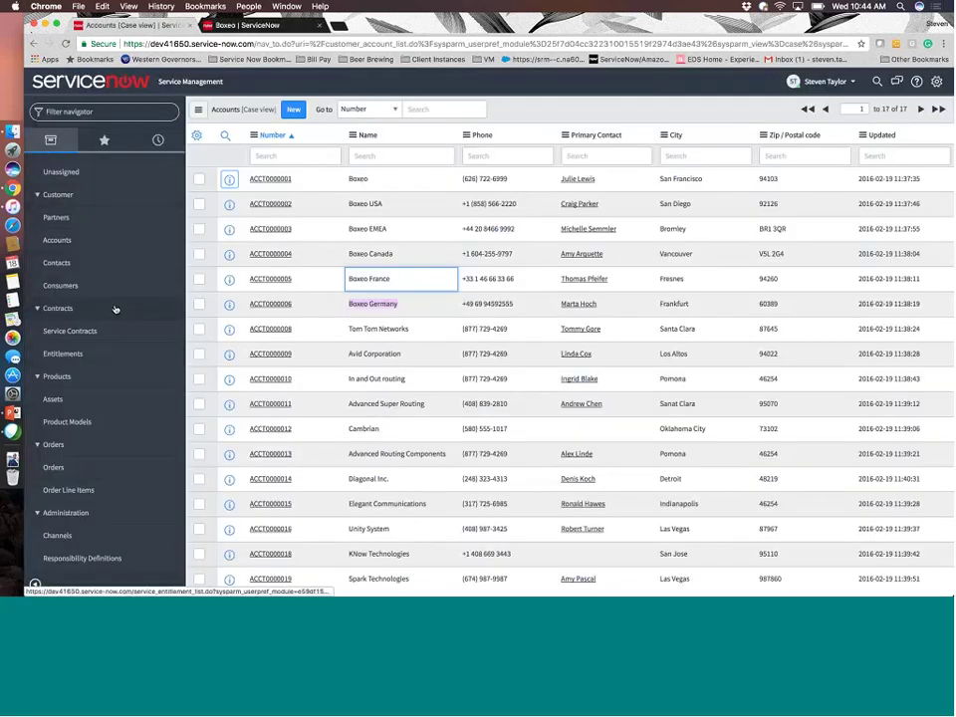
{"action": "left_click", "coordinate": [100, 257]}
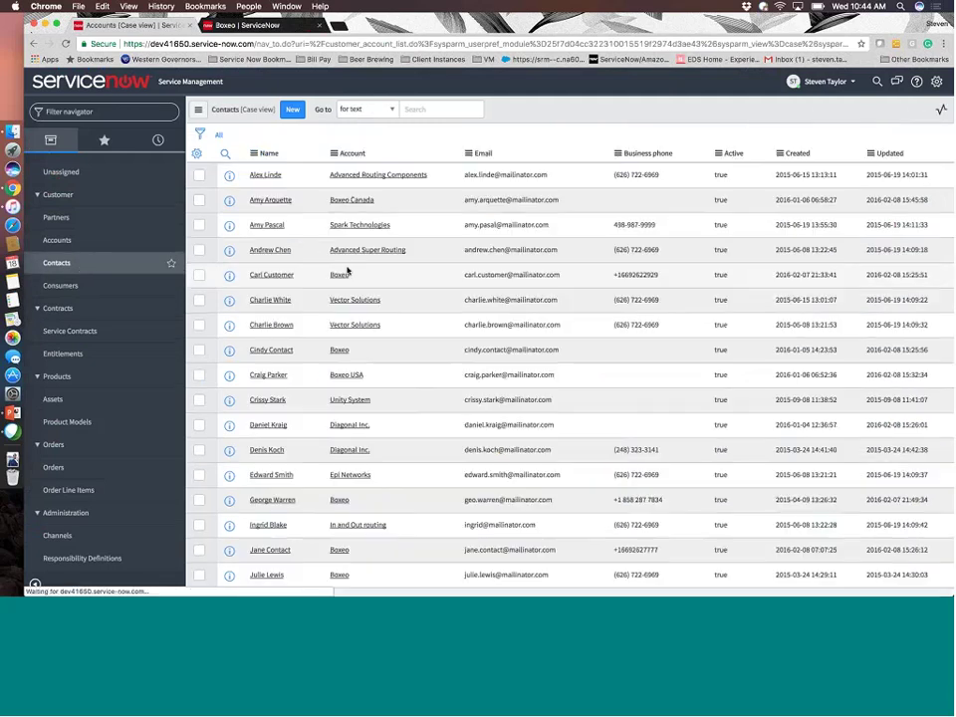
{"action": "scroll", "coordinate": [339, 241], "scroll_direction": "down", "scroll_amount": 5}
{"action": "scroll", "coordinate": [329, 237], "scroll_direction": "down", "scroll_amount": 2}
{"action": "scroll", "coordinate": [330, 237], "scroll_direction": "up", "scroll_amount": 7}
{"action": "scroll", "coordinate": [330, 237], "scroll_direction": "up", "scroll_amount": 1}
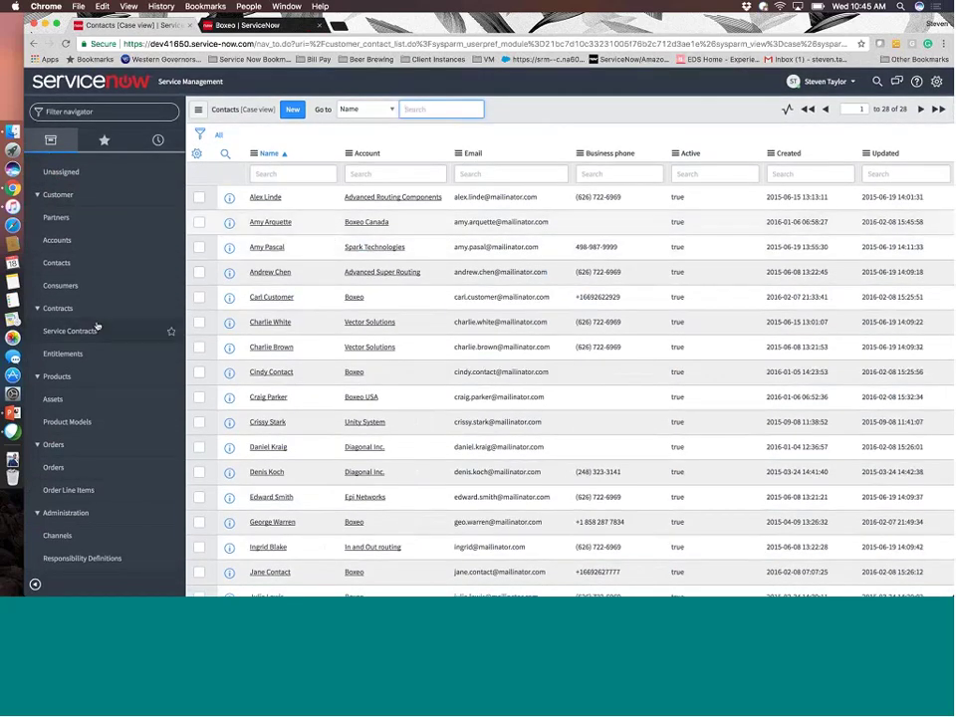
{"action": "scroll", "coordinate": [99, 327], "scroll_direction": "down", "scroll_amount": 4}
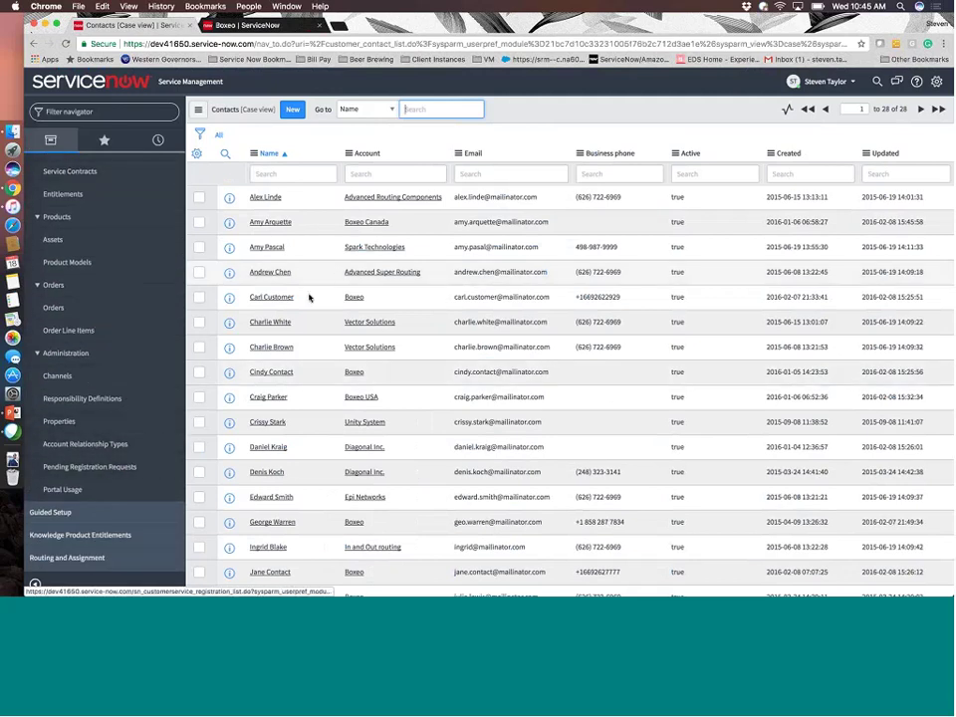
{"action": "scroll", "coordinate": [90, 289], "scroll_direction": "up", "scroll_amount": 3}
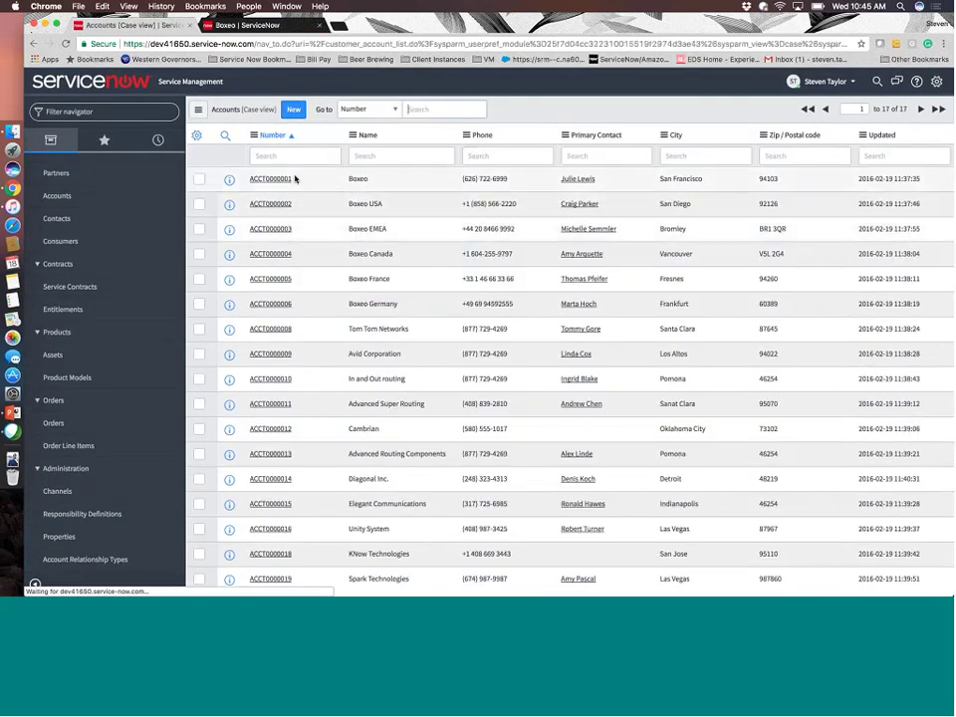
Open Boxeo USA account ACCT0000002 and highlight its BOXEO-USA registration code.
{"action": "left_click", "coordinate": [277, 206]}
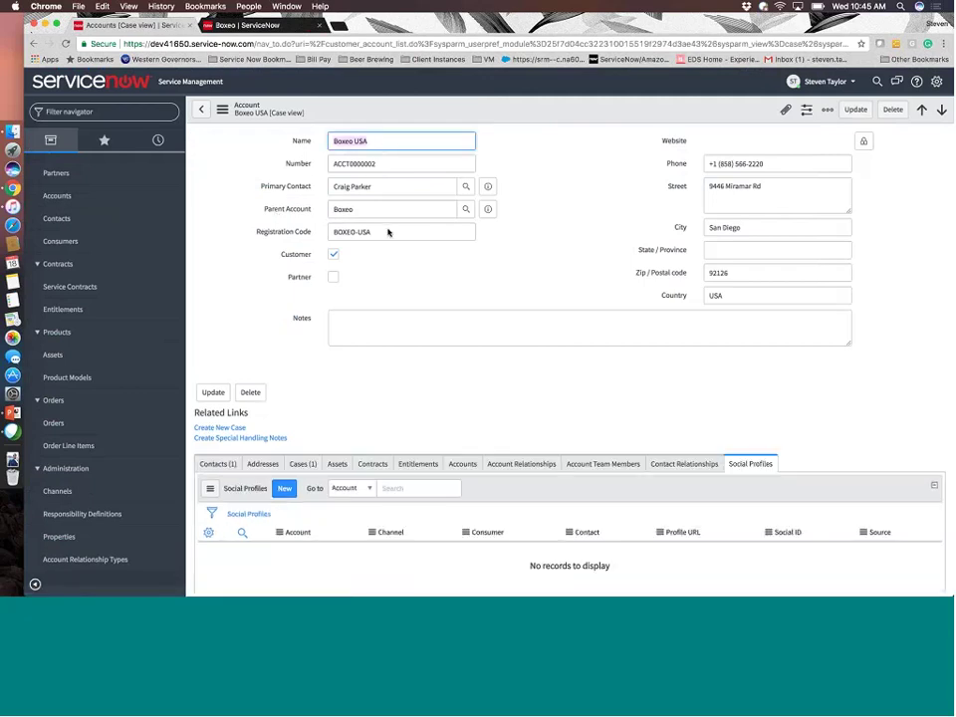
{"action": "left_click", "coordinate": [403, 231]}
{"action": "triple_click", "coordinate": [385, 236]}
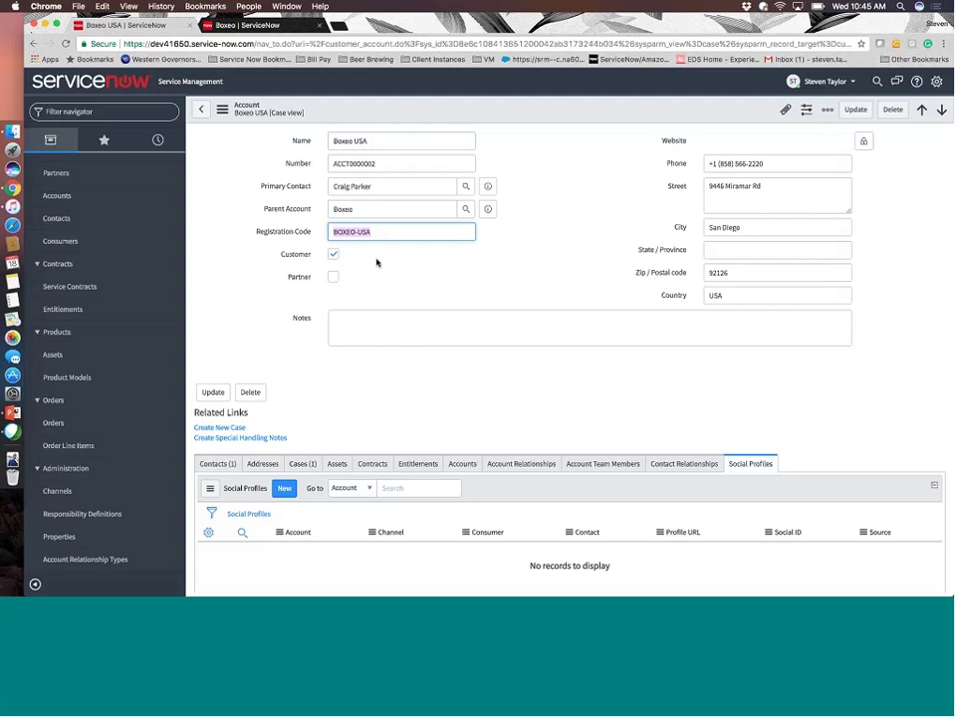
{"action": "left_click", "coordinate": [367, 233]}
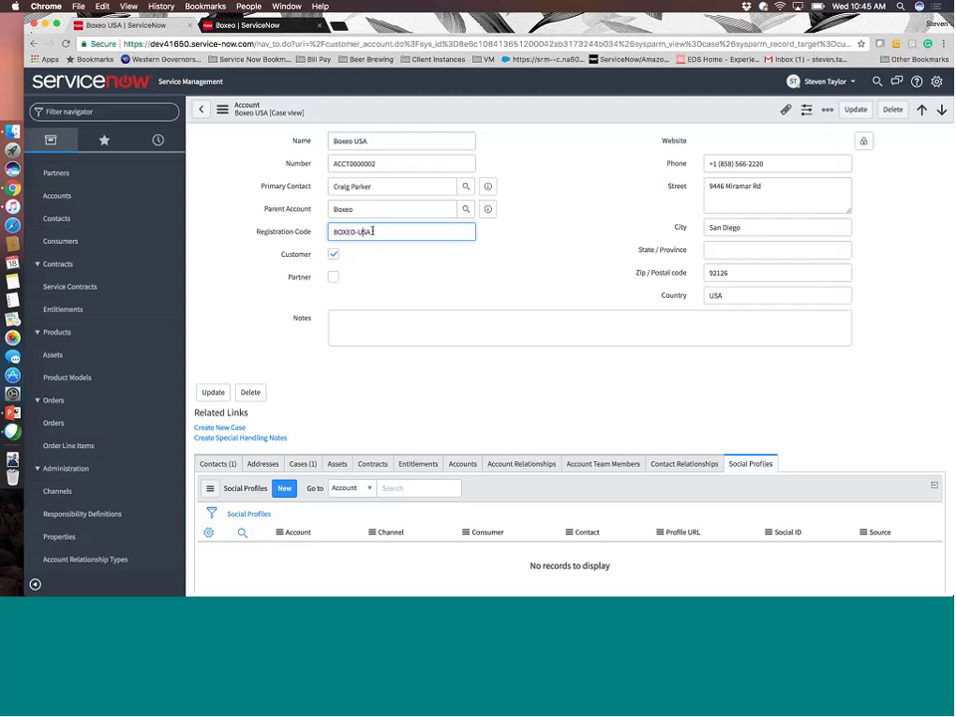
{"action": "key", "text": "super+a"}
{"action": "scroll", "coordinate": [142, 457], "scroll_direction": "down", "scroll_amount": 1}
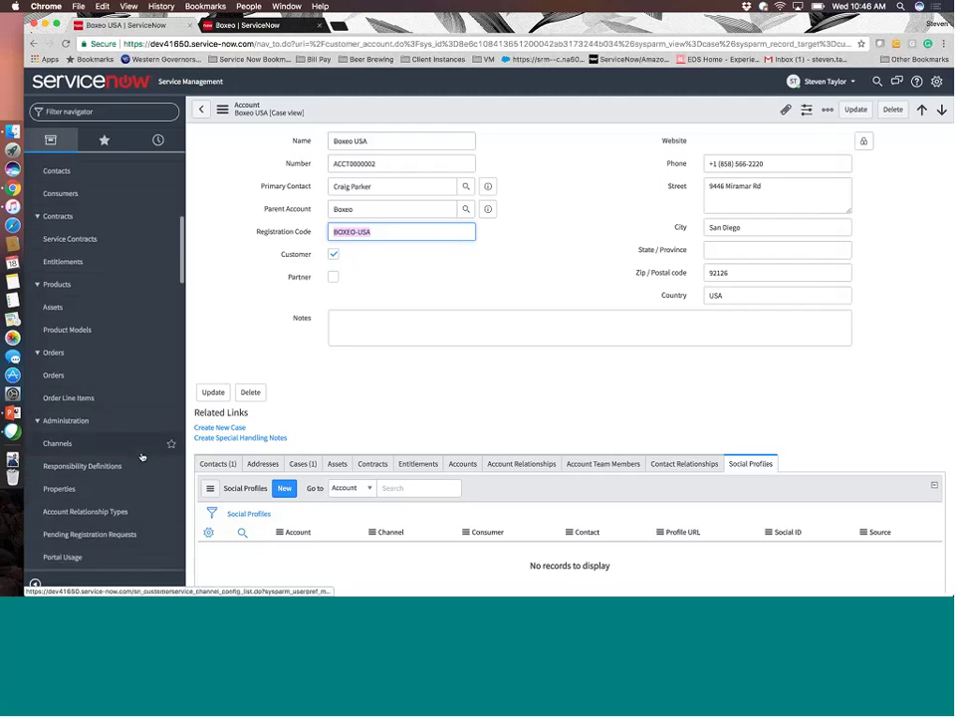
{"action": "scroll", "coordinate": [139, 468], "scroll_direction": "down", "scroll_amount": 2}
Open Pending Registration Requests, showing the two pending Boxeo requests.
{"action": "left_click", "coordinate": [120, 507]}
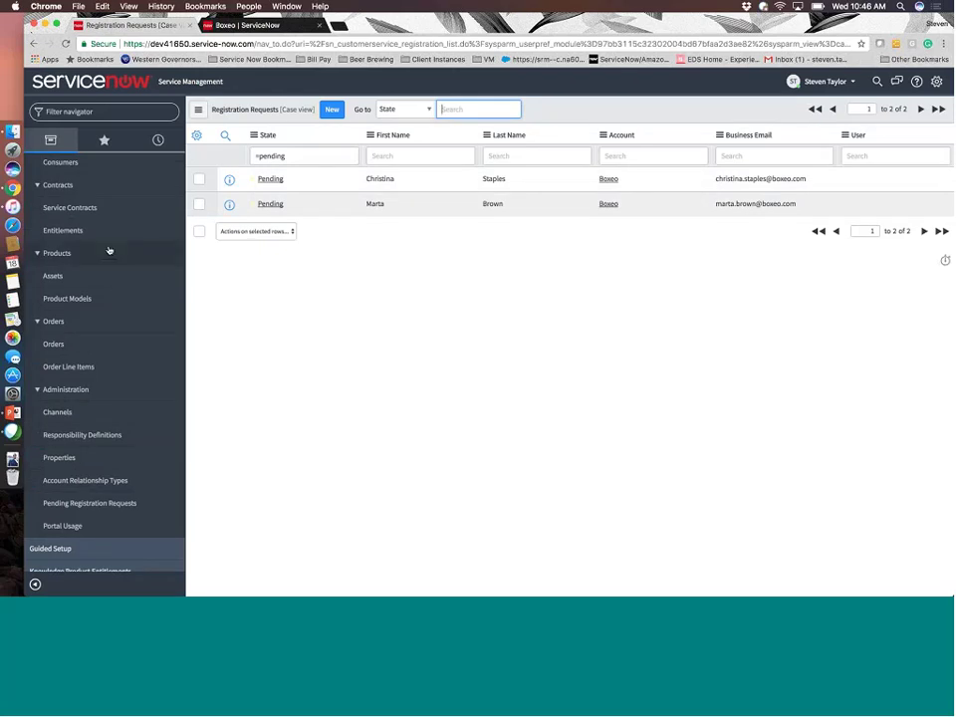
{"action": "scroll", "coordinate": [107, 250], "scroll_direction": "up", "scroll_amount": 4}
{"action": "scroll", "coordinate": [107, 250], "scroll_direction": "up", "scroll_amount": 2}
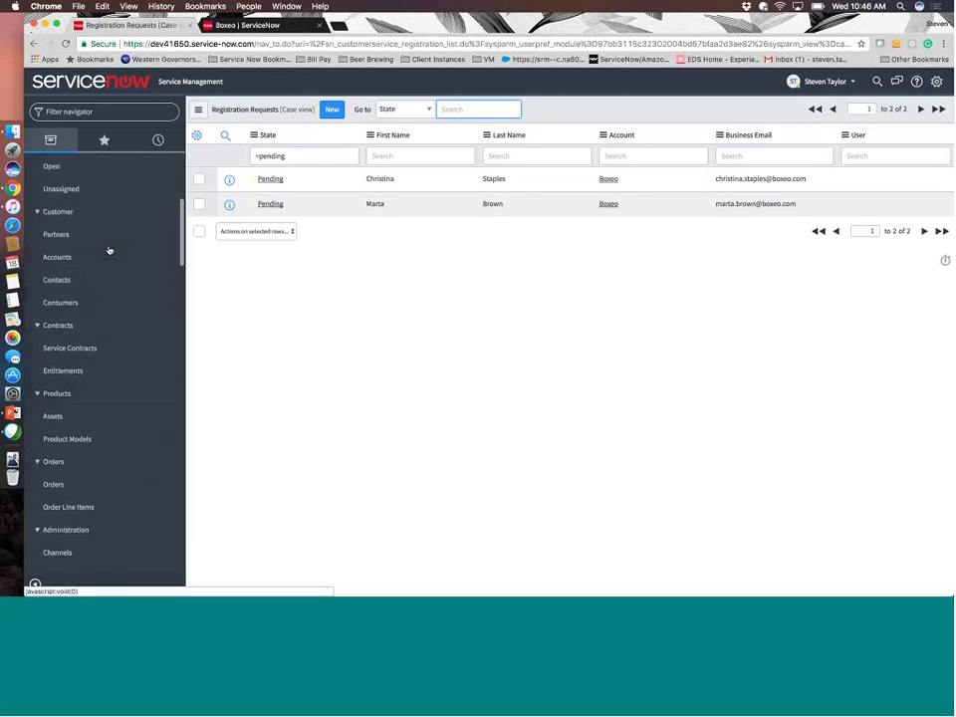
Open the customer Accounts list and scroll through its 17 accounts.
{"action": "left_click", "coordinate": [95, 264]}
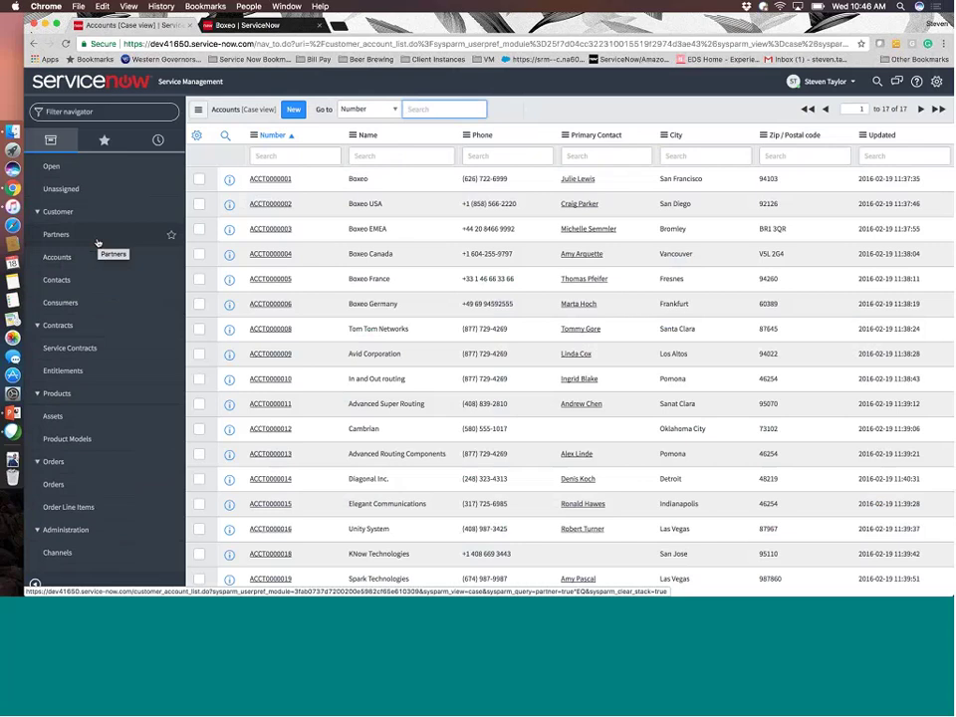
{"action": "scroll", "coordinate": [91, 264], "scroll_direction": "down", "scroll_amount": 3}
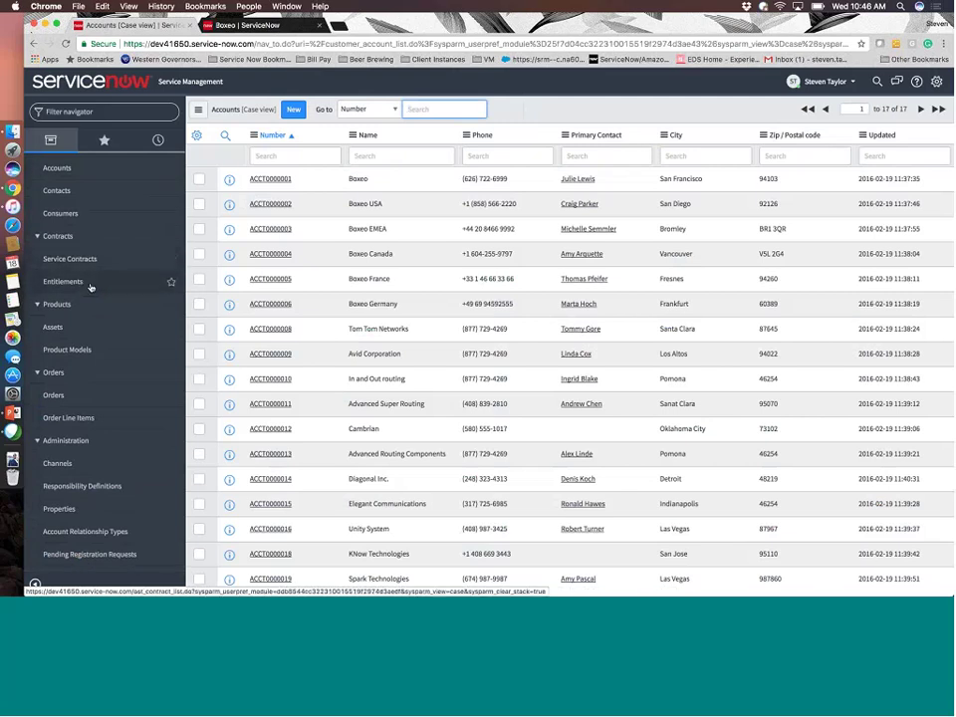
{"action": "scroll", "coordinate": [109, 281], "scroll_direction": "down", "scroll_amount": 3}
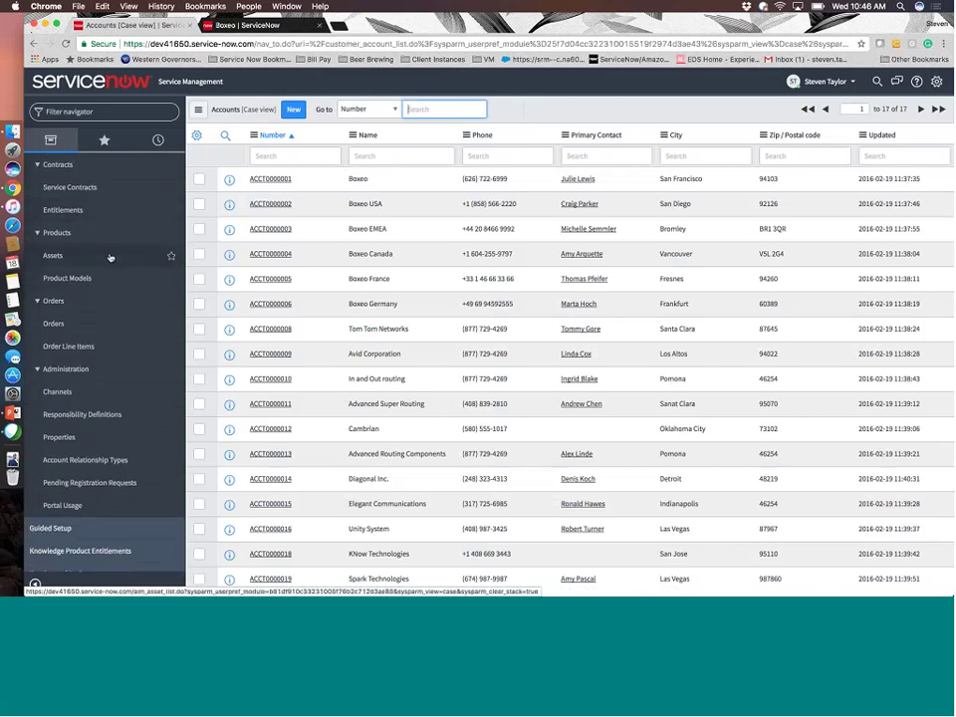
Go from the Assets list to the Product Models list and scan it.
{"action": "left_click", "coordinate": [98, 261]}
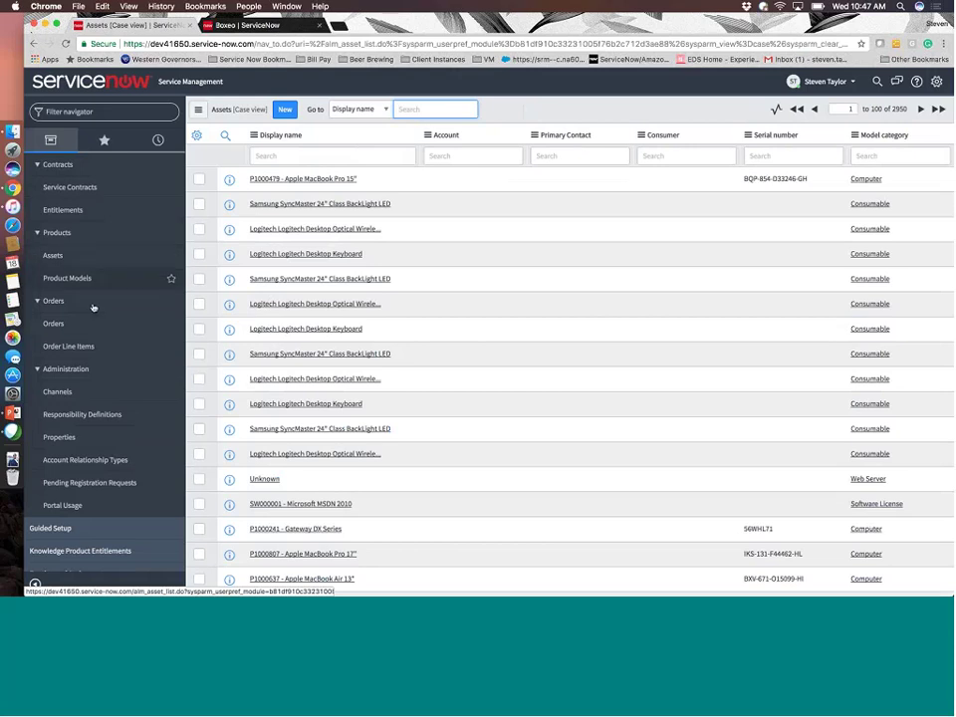
{"action": "left_click", "coordinate": [85, 278]}
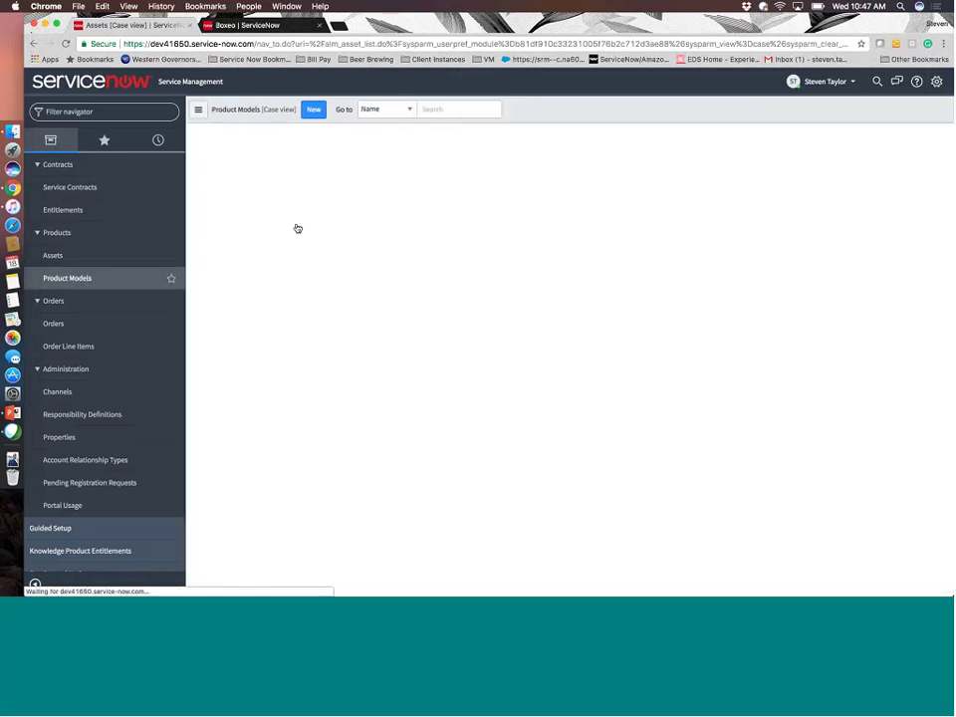
{"action": "scroll", "coordinate": [328, 334], "scroll_direction": "down", "scroll_amount": 3}
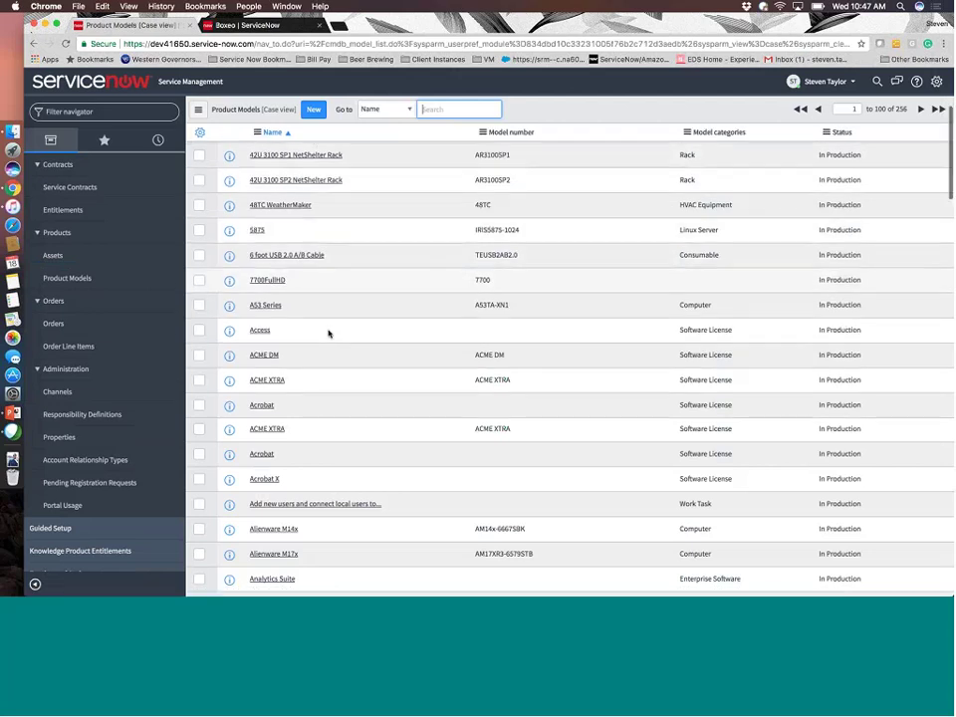
{"action": "scroll", "coordinate": [292, 323], "scroll_direction": "up", "scroll_amount": 3}
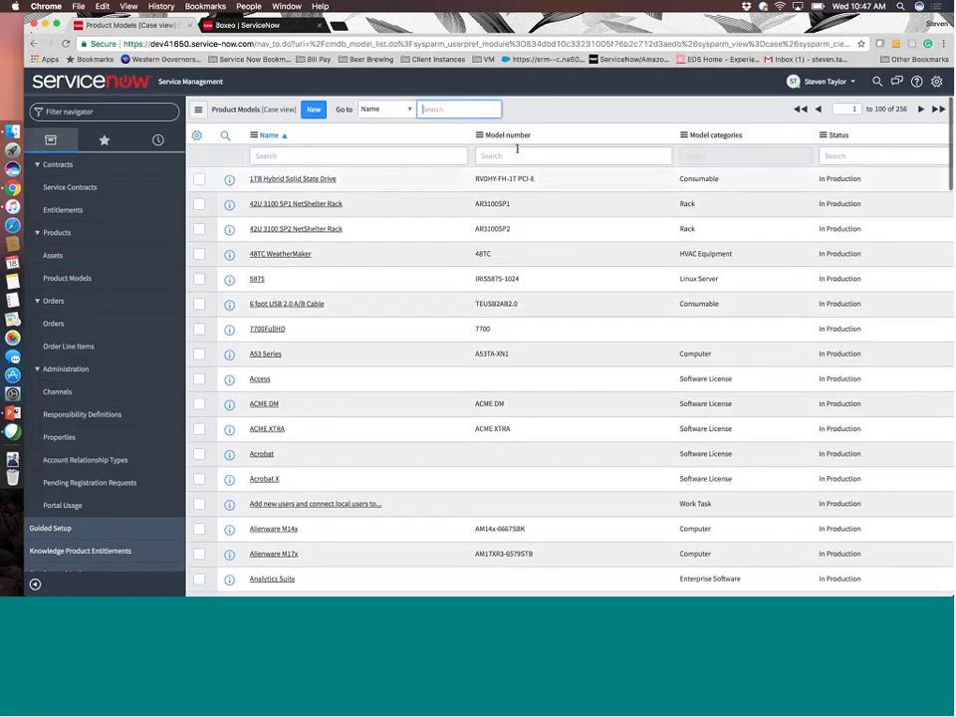
Filter Product Models on model number '*kx', leaving four models.
{"action": "left_click", "coordinate": [503, 157]}
{"action": "type", "text": "*kx"}
{"action": "key", "text": "Return"}
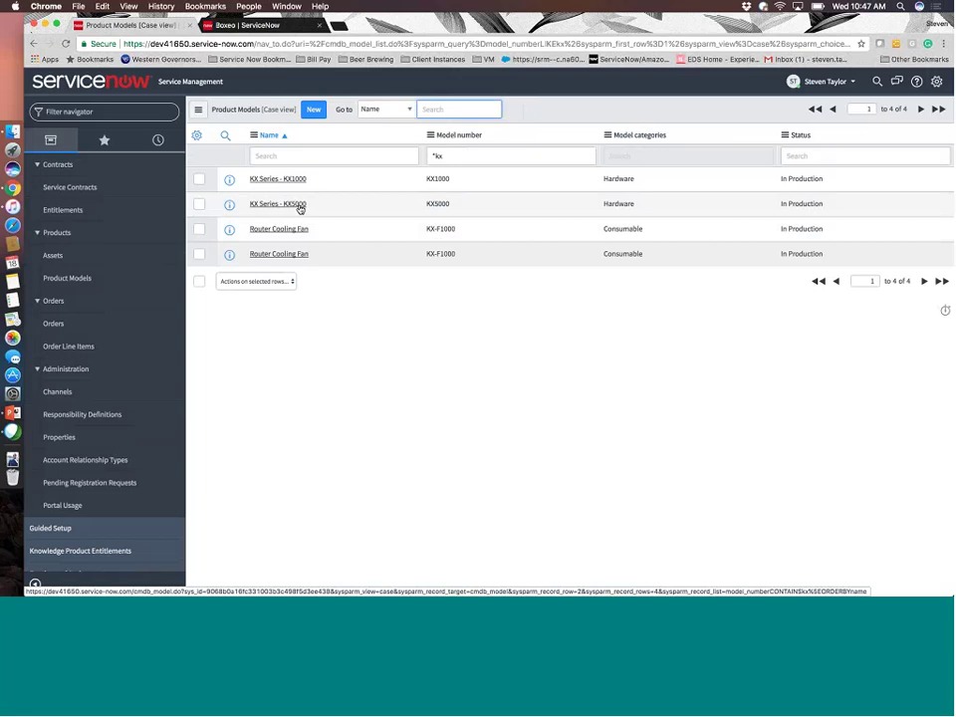
Open the KX Series - KX5000 model record and review its manufacturer, category and status.
{"action": "left_click", "coordinate": [301, 207]}
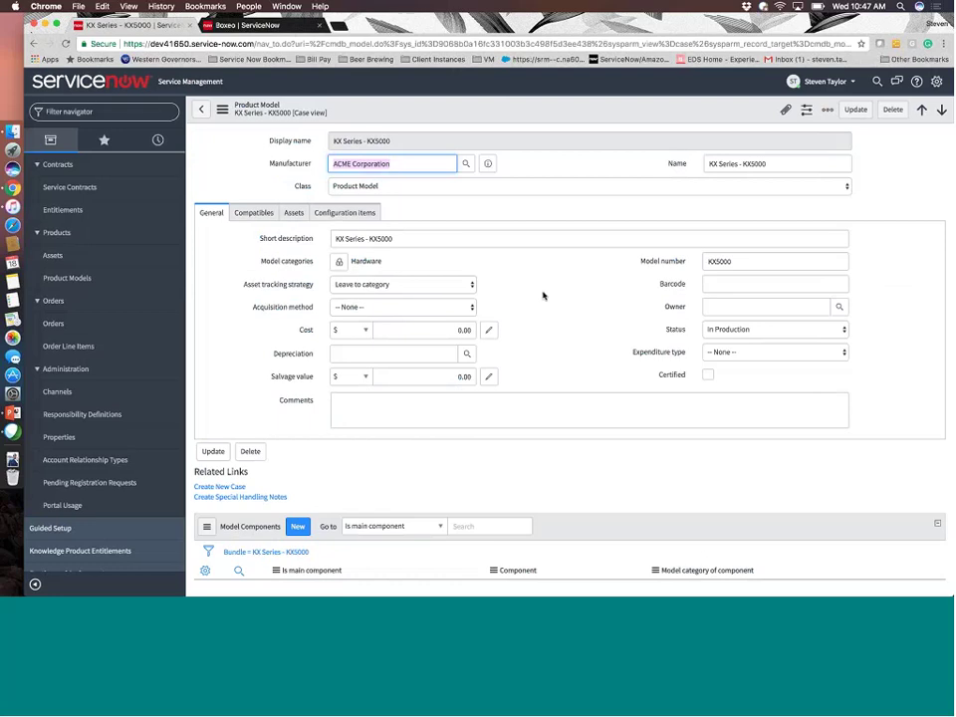
{"action": "scroll", "coordinate": [543, 296], "scroll_direction": "down", "scroll_amount": 1}
{"action": "scroll", "coordinate": [543, 296], "scroll_direction": "down", "scroll_amount": 1}
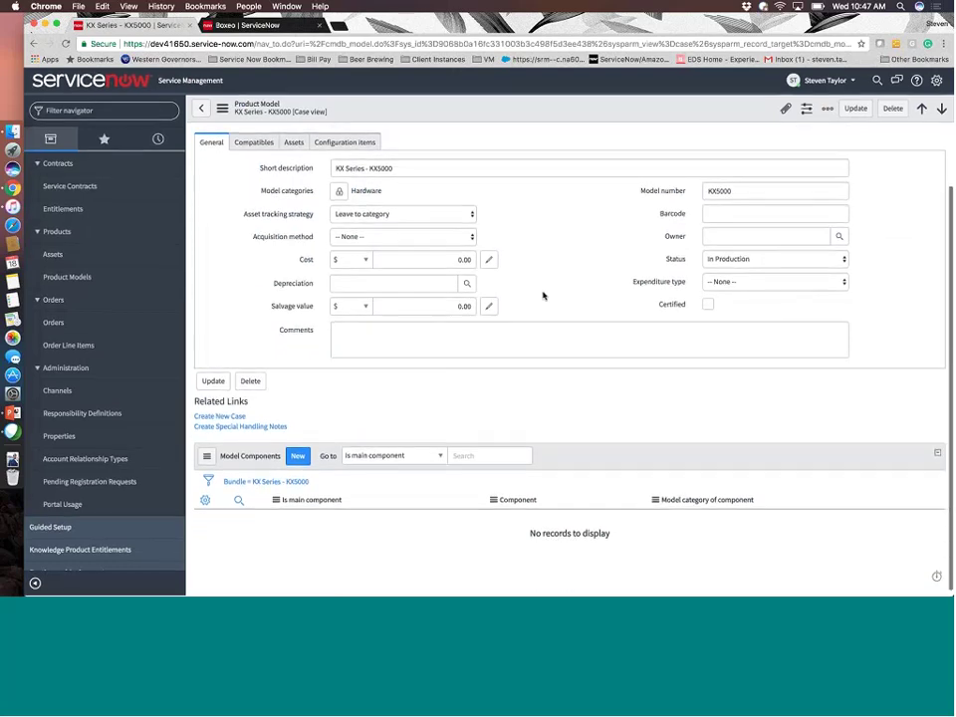
{"action": "scroll", "coordinate": [543, 296], "scroll_direction": "up", "scroll_amount": 2}
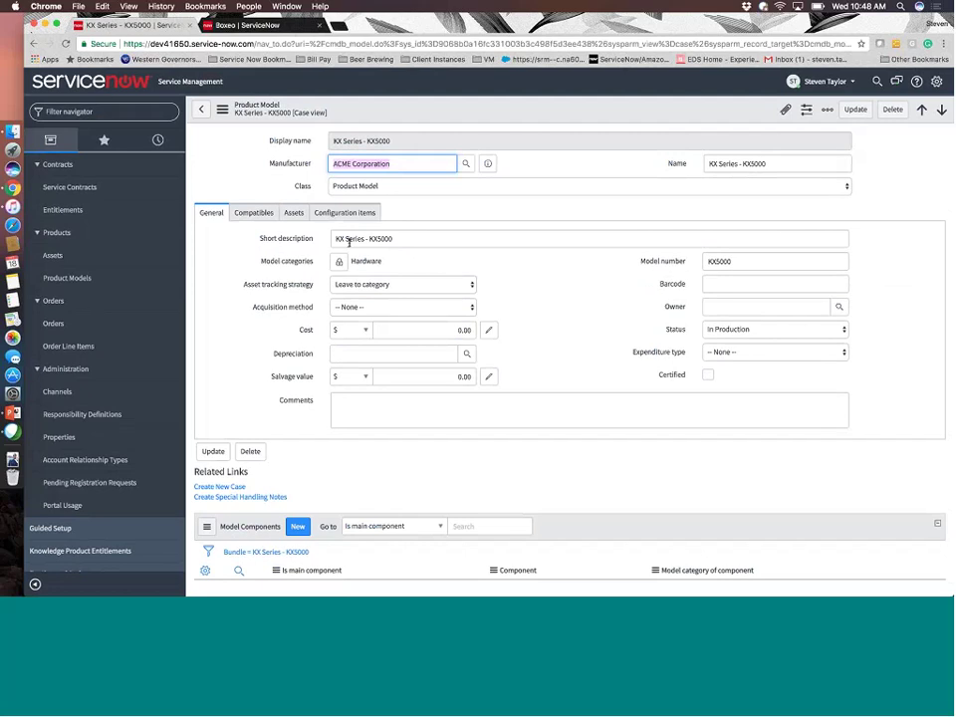
Browse the KX5000 record's Compatibles, Assets and Configuration items tabs.
{"action": "left_click", "coordinate": [253, 213]}
{"action": "left_click", "coordinate": [213, 214]}
{"action": "left_click", "coordinate": [297, 213]}
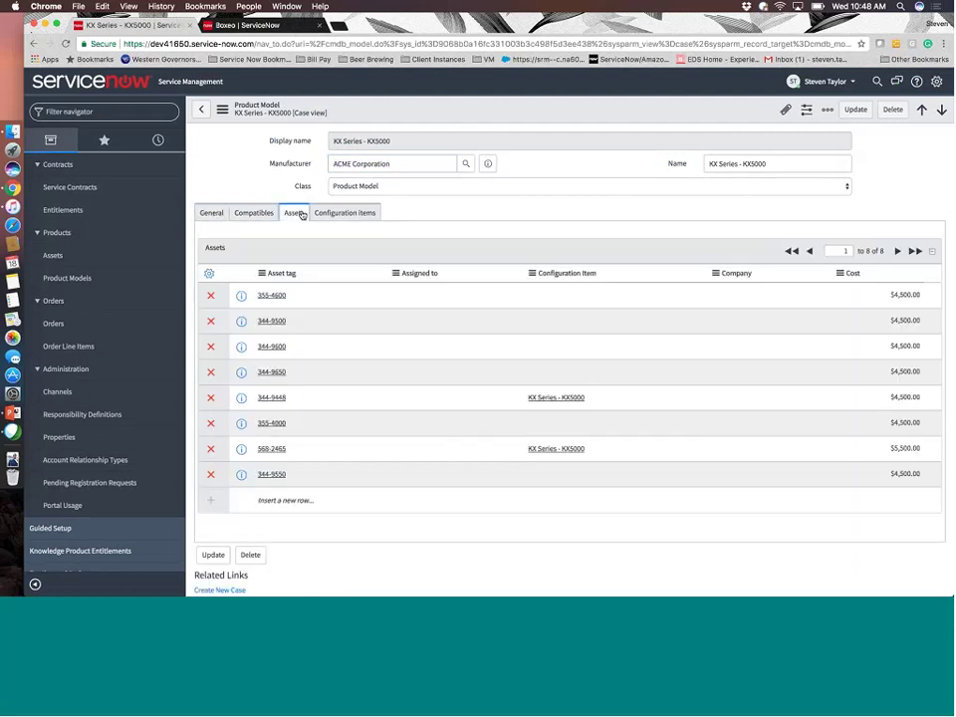
{"action": "left_click", "coordinate": [323, 215]}
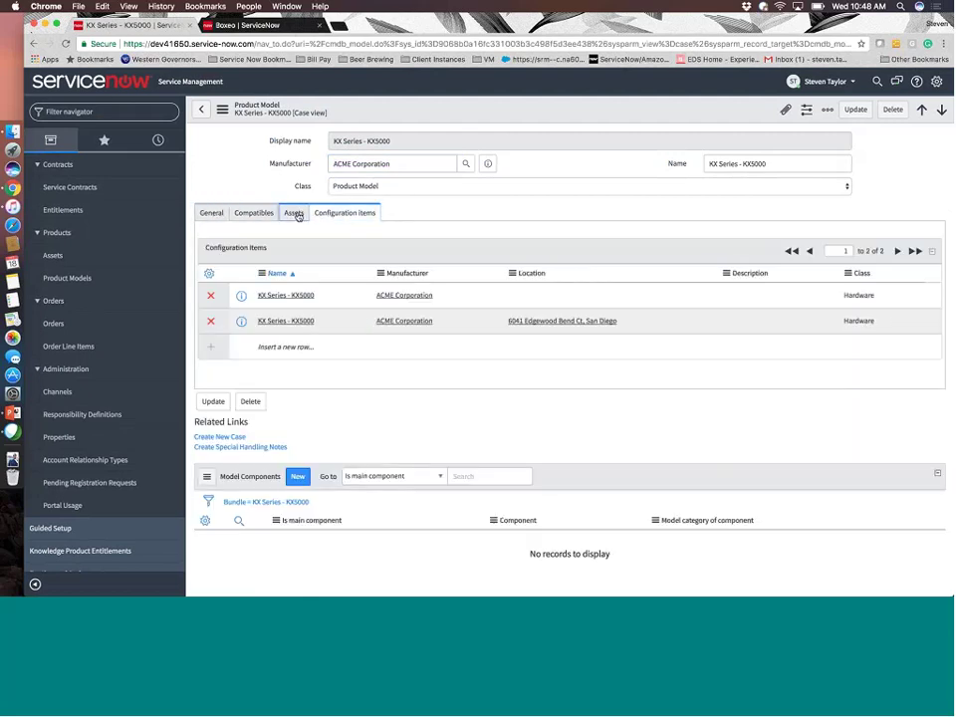
{"action": "left_click", "coordinate": [296, 215]}
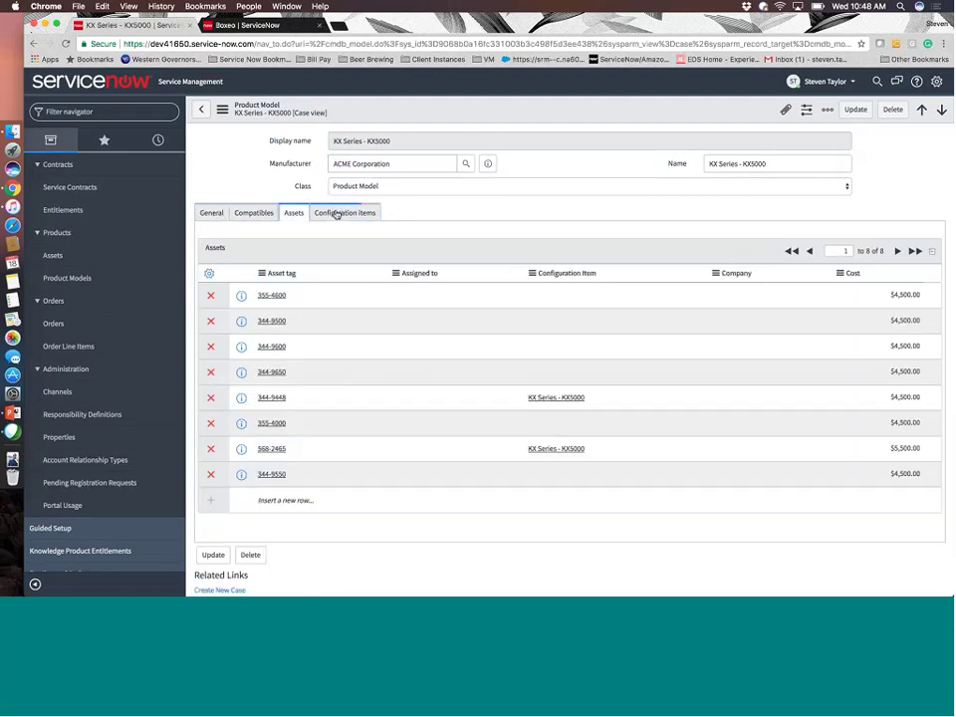
{"action": "left_click", "coordinate": [316, 213]}
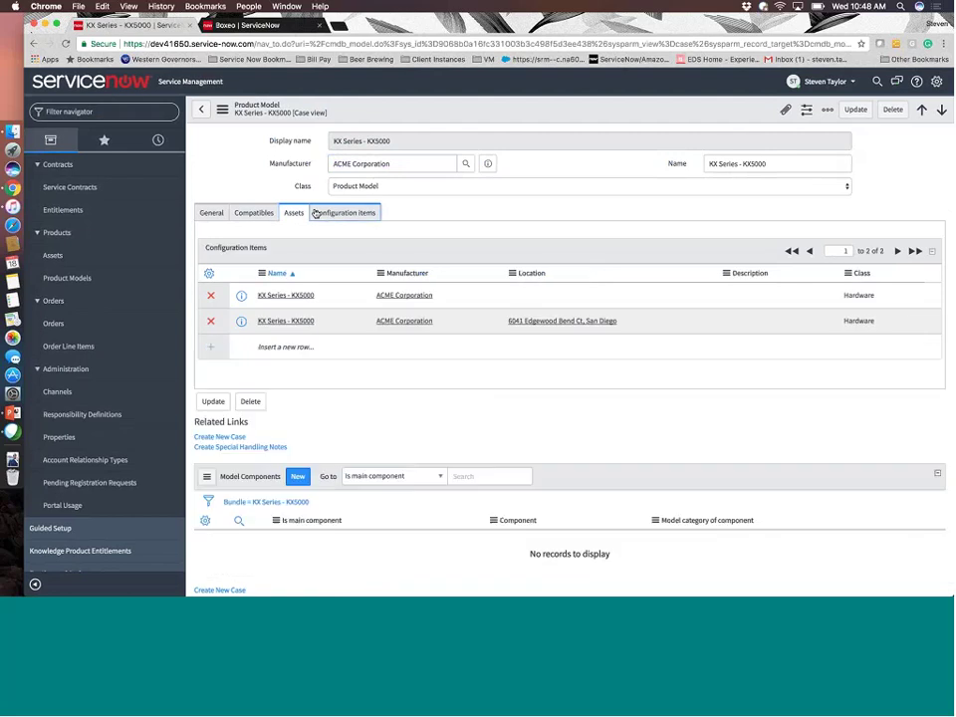
Keep the model's class as Product Model and show its eight related assets.
{"action": "left_click", "coordinate": [373, 162]}
{"action": "left_click", "coordinate": [383, 187]}
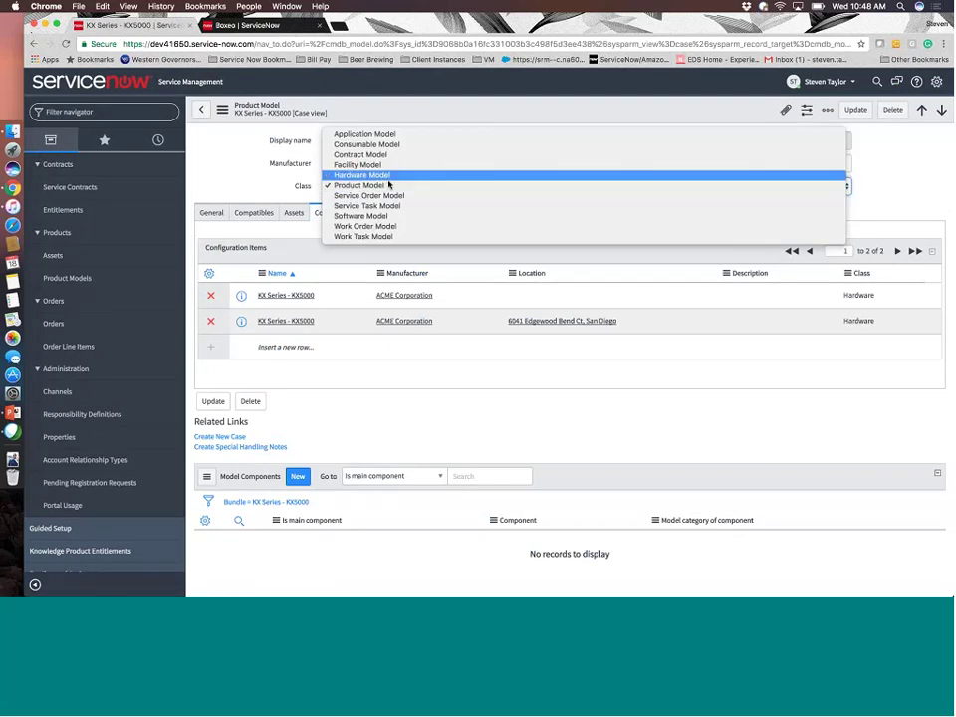
{"action": "left_click", "coordinate": [382, 190]}
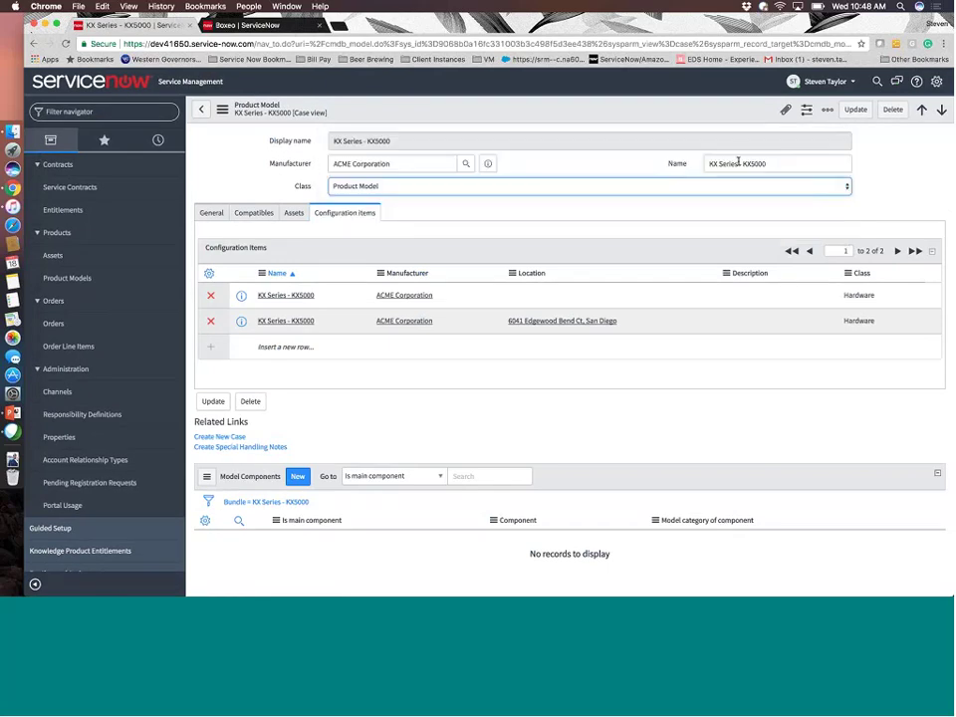
{"action": "left_click", "coordinate": [716, 165]}
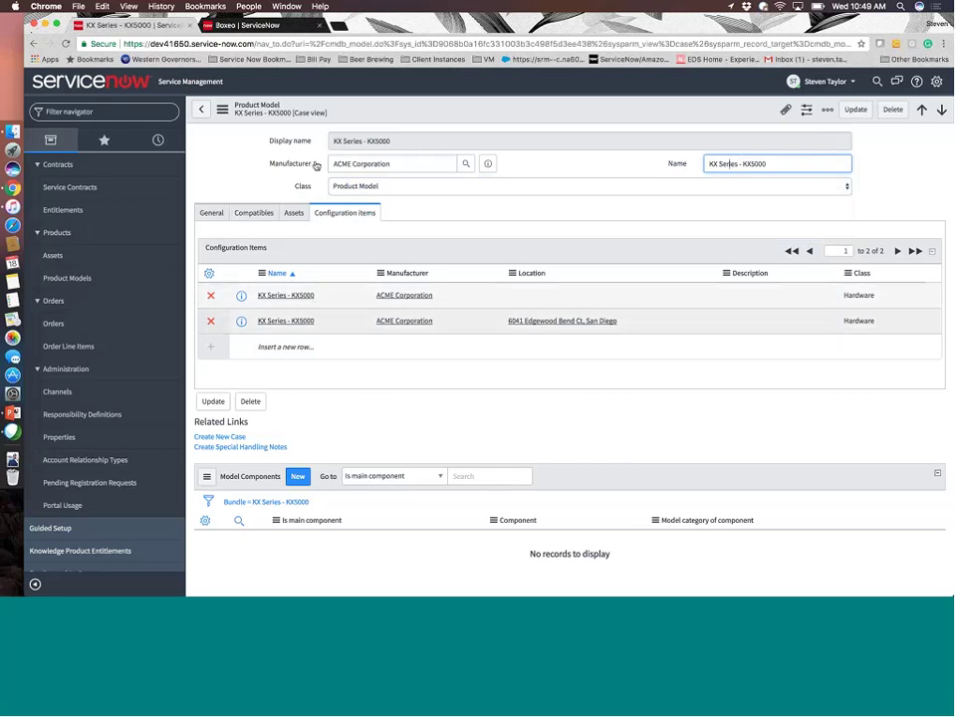
{"action": "left_click", "coordinate": [294, 212]}
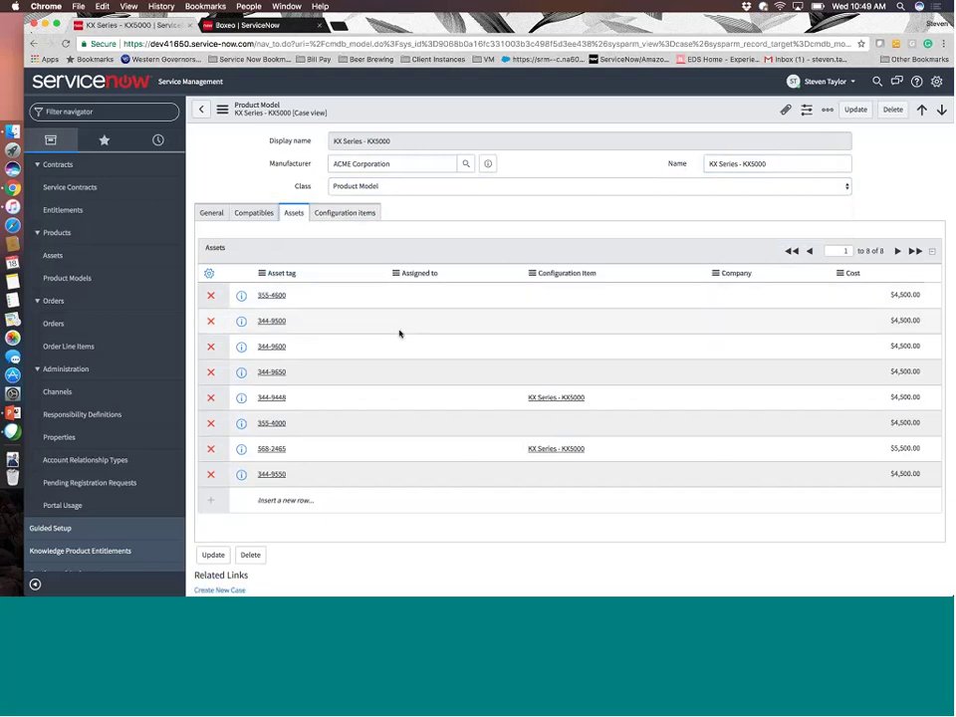
{"action": "scroll", "coordinate": [399, 331], "scroll_direction": "down", "scroll_amount": 1}
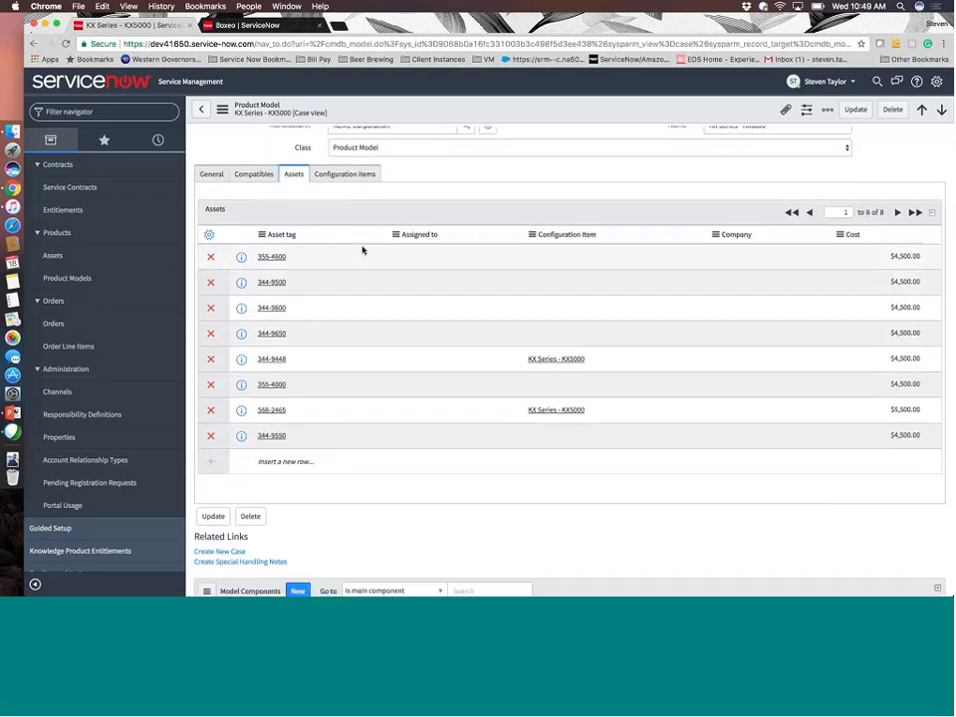
{"action": "scroll", "coordinate": [364, 248], "scroll_direction": "up", "scroll_amount": 1}
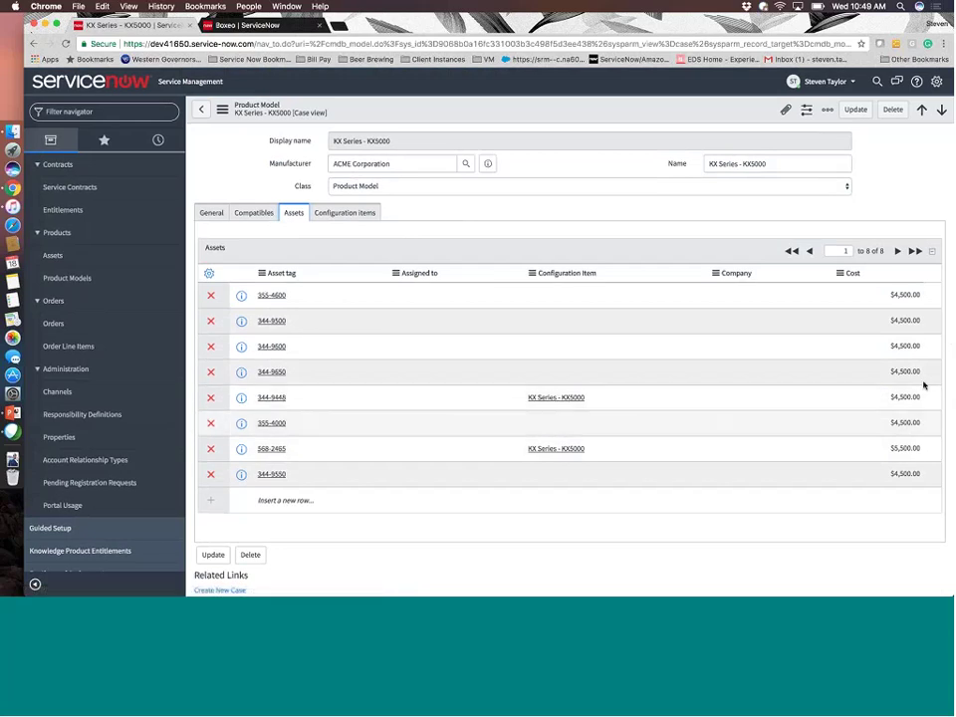
Check KX5000's compatibles, then return to General details and highlight the Hardware category.
{"action": "left_click", "coordinate": [254, 213]}
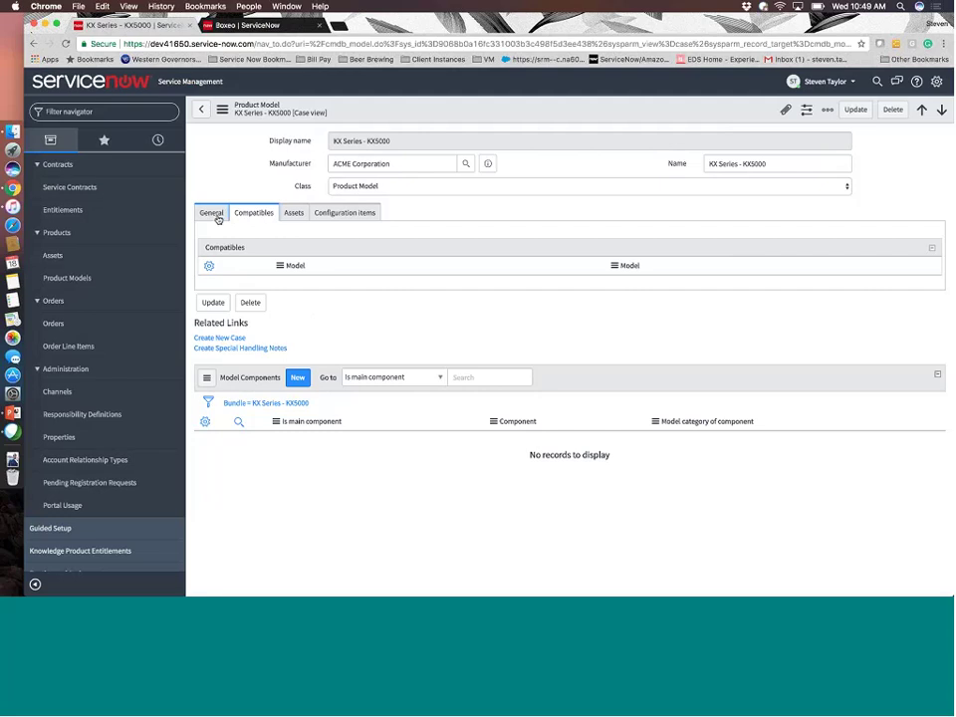
{"action": "left_click", "coordinate": [215, 217]}
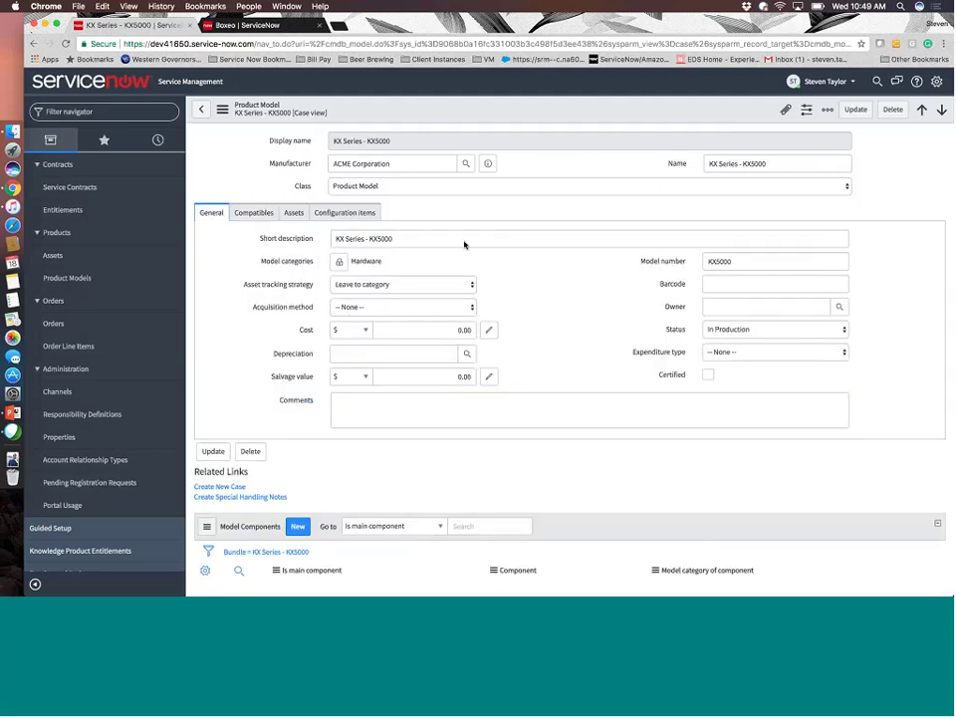
{"action": "double_click", "coordinate": [380, 263]}
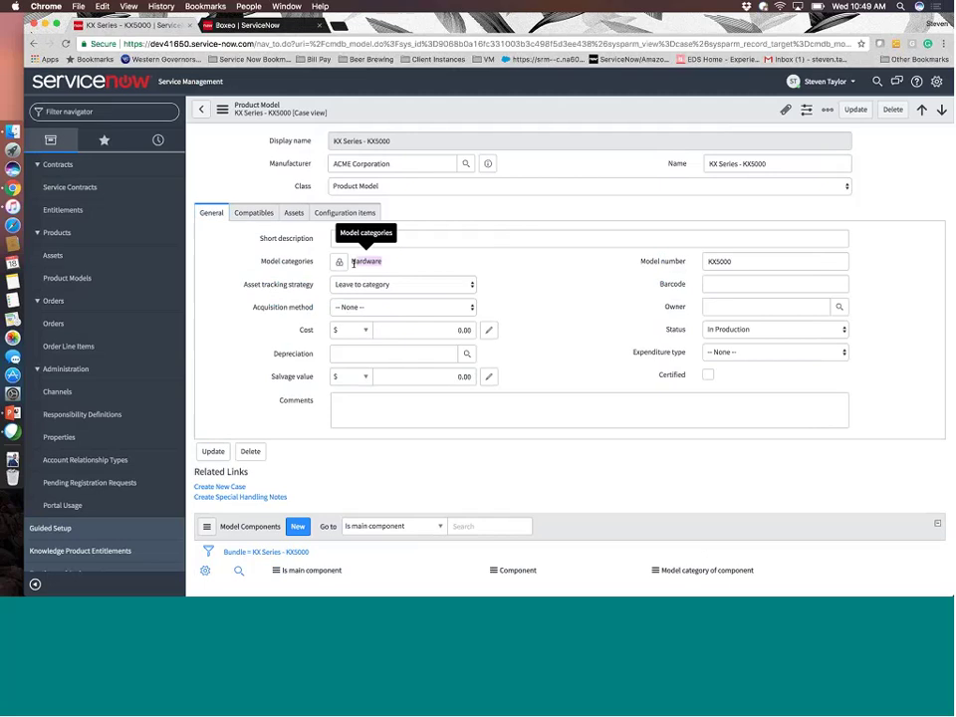
{"action": "left_click", "coordinate": [401, 267]}
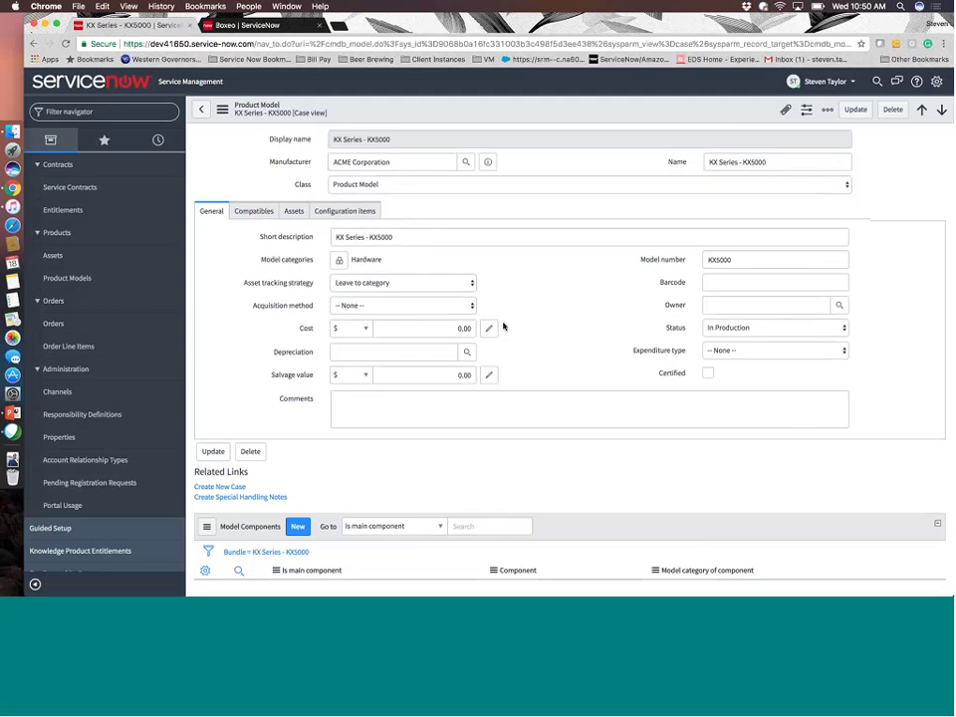
{"action": "scroll", "coordinate": [503, 324], "scroll_direction": "down", "scroll_amount": 3}
{"action": "scroll", "coordinate": [503, 323], "scroll_direction": "up", "scroll_amount": 2}
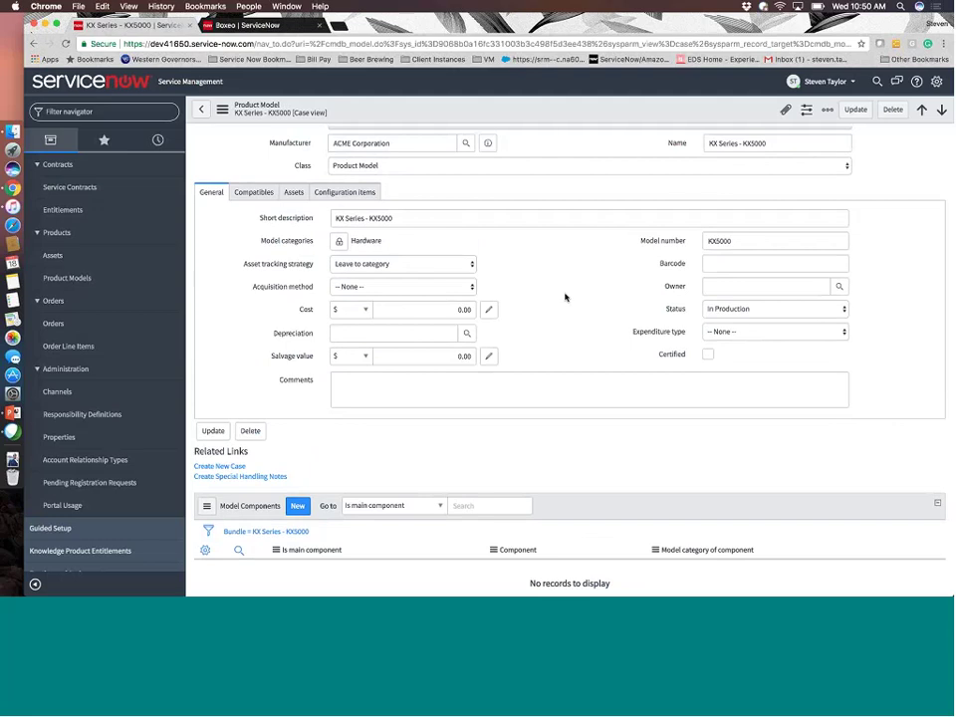
Open the Assets list and scroll down to highlight its 2950-record total.
{"action": "left_click", "coordinate": [81, 261]}
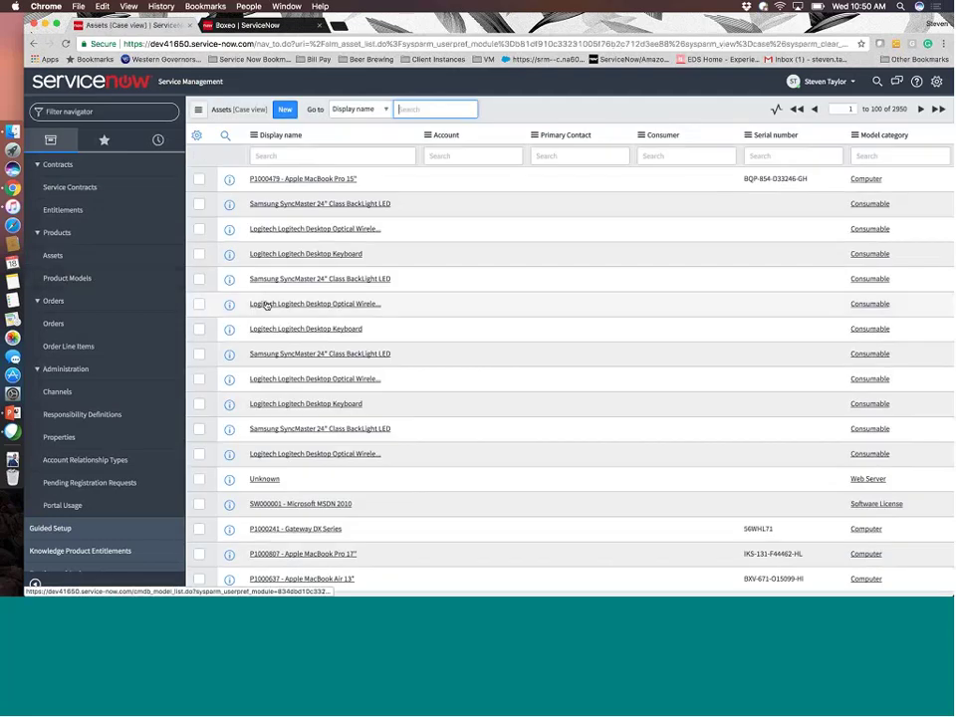
{"action": "scroll", "coordinate": [349, 404], "scroll_direction": "down", "scroll_amount": 10}
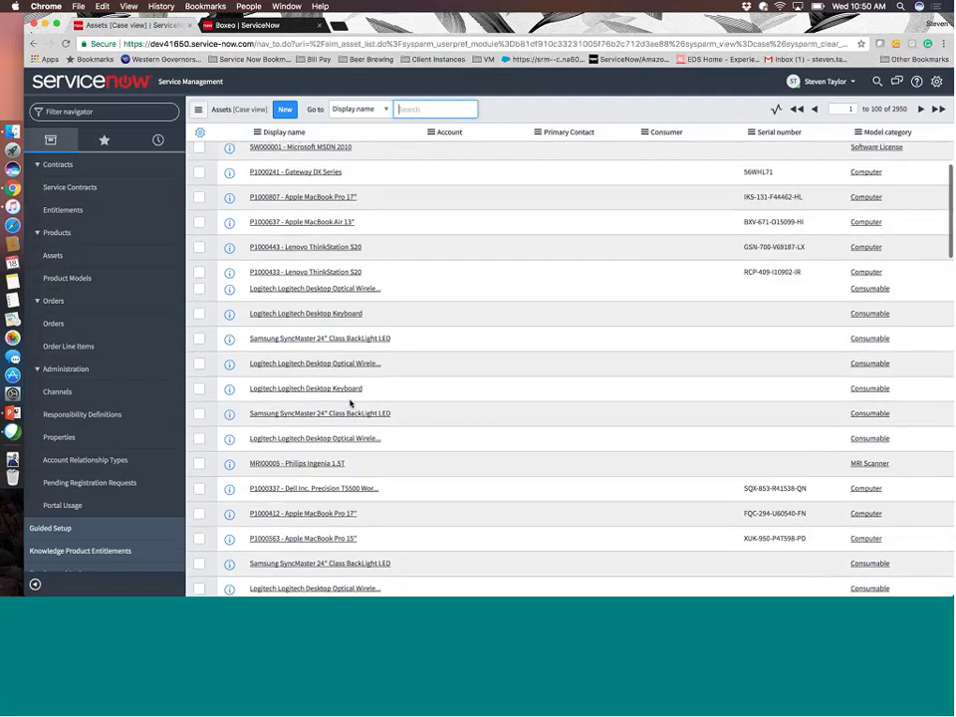
{"action": "scroll", "coordinate": [350, 402], "scroll_direction": "down", "scroll_amount": 8}
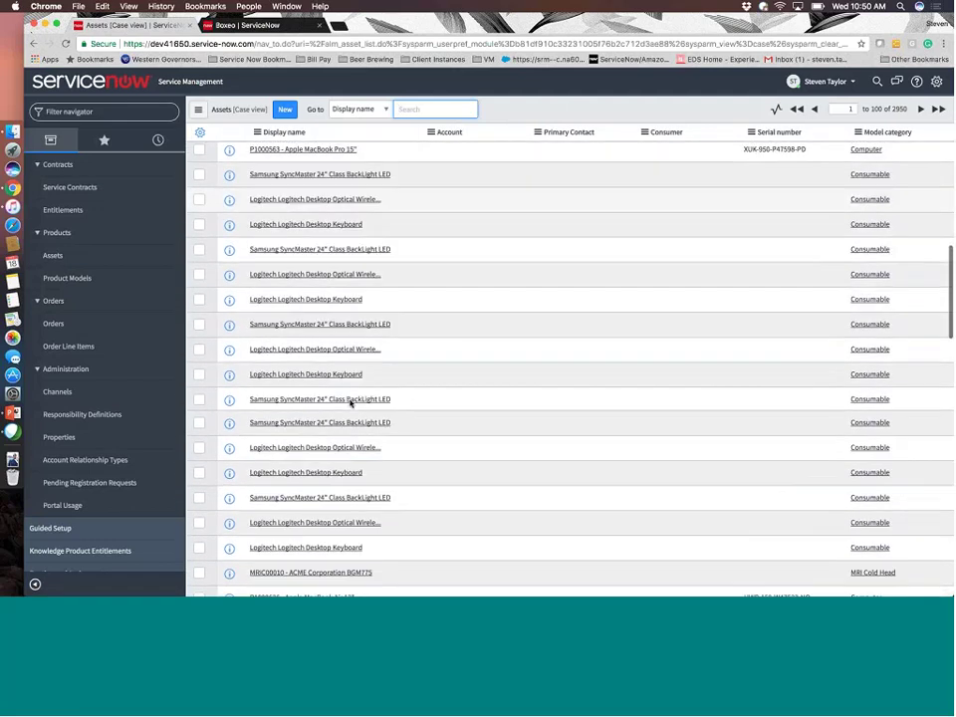
{"action": "scroll", "coordinate": [350, 403], "scroll_direction": "up", "scroll_amount": 15}
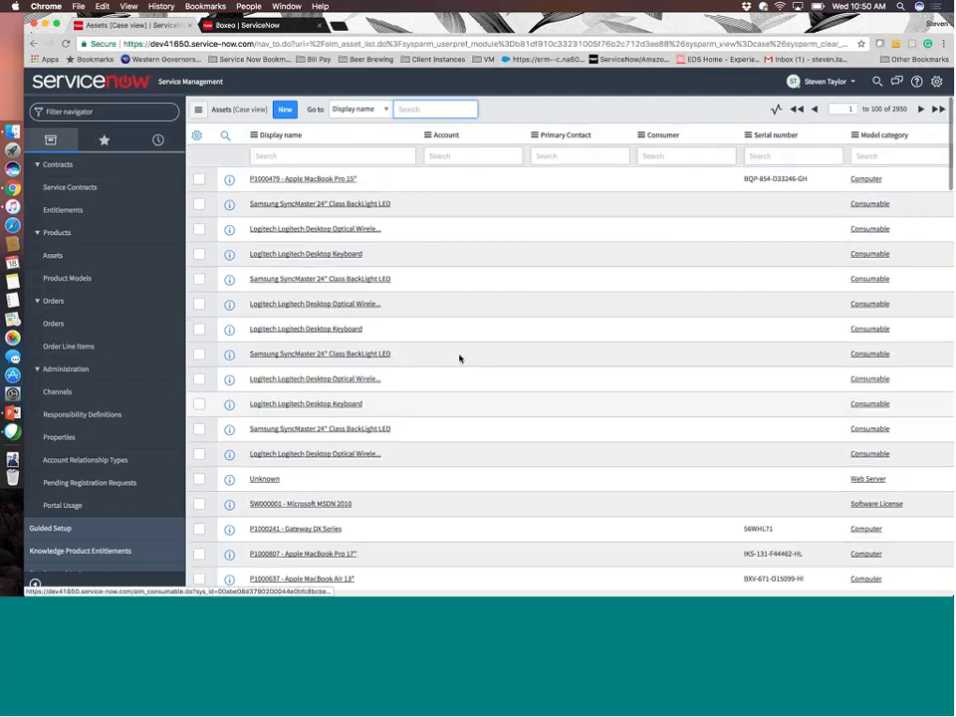
{"action": "scroll", "coordinate": [540, 365], "scroll_direction": "down", "scroll_amount": 10}
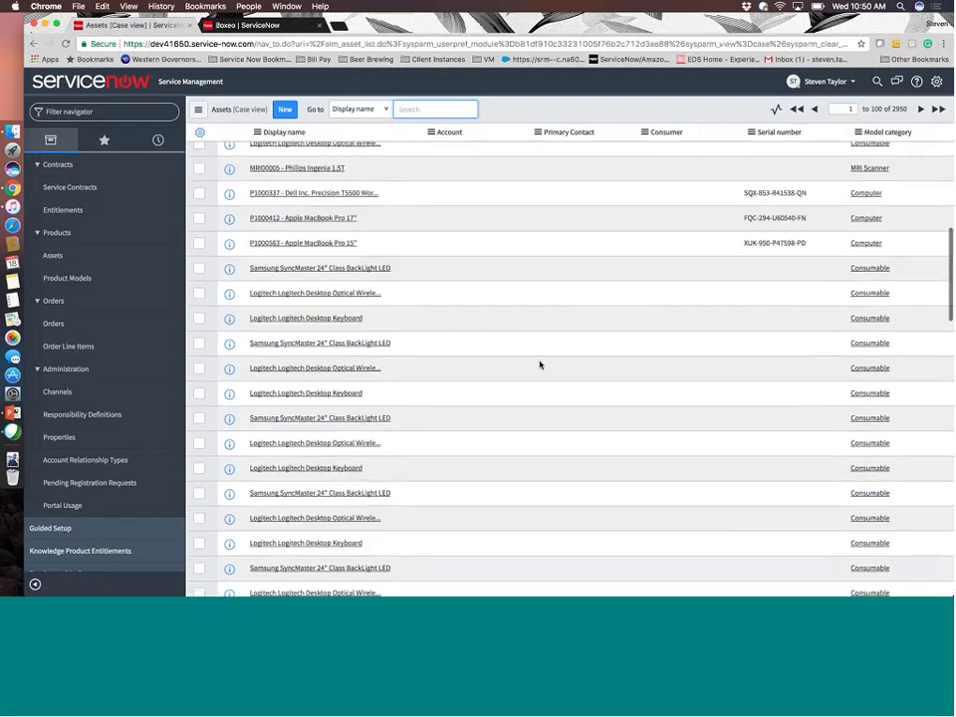
{"action": "scroll", "coordinate": [540, 364], "scroll_direction": "down", "scroll_amount": 15}
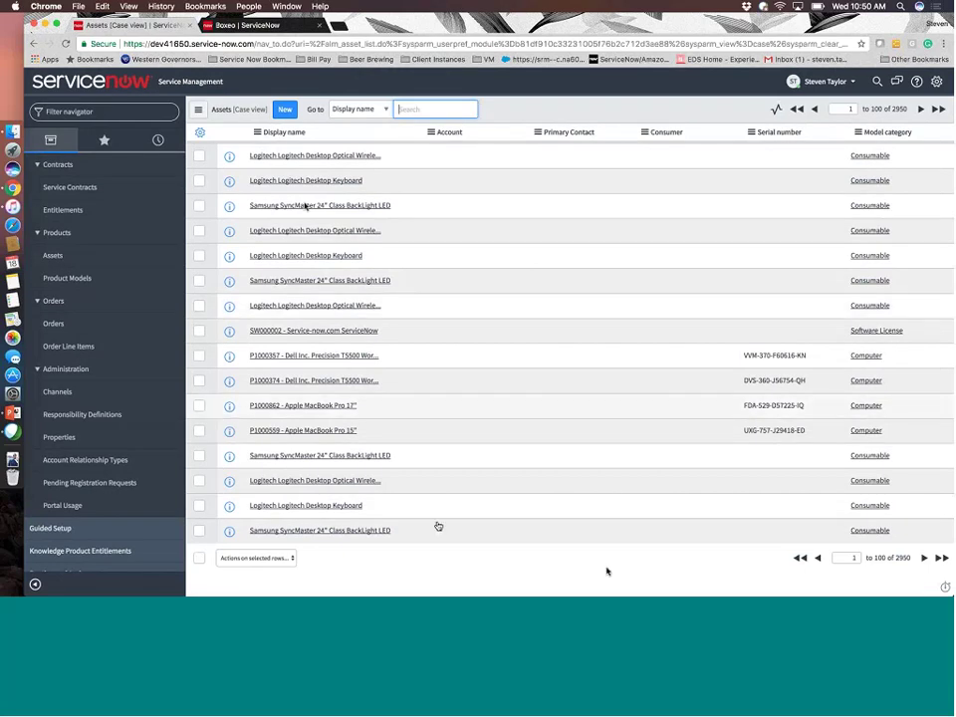
{"action": "double_click", "coordinate": [904, 559]}
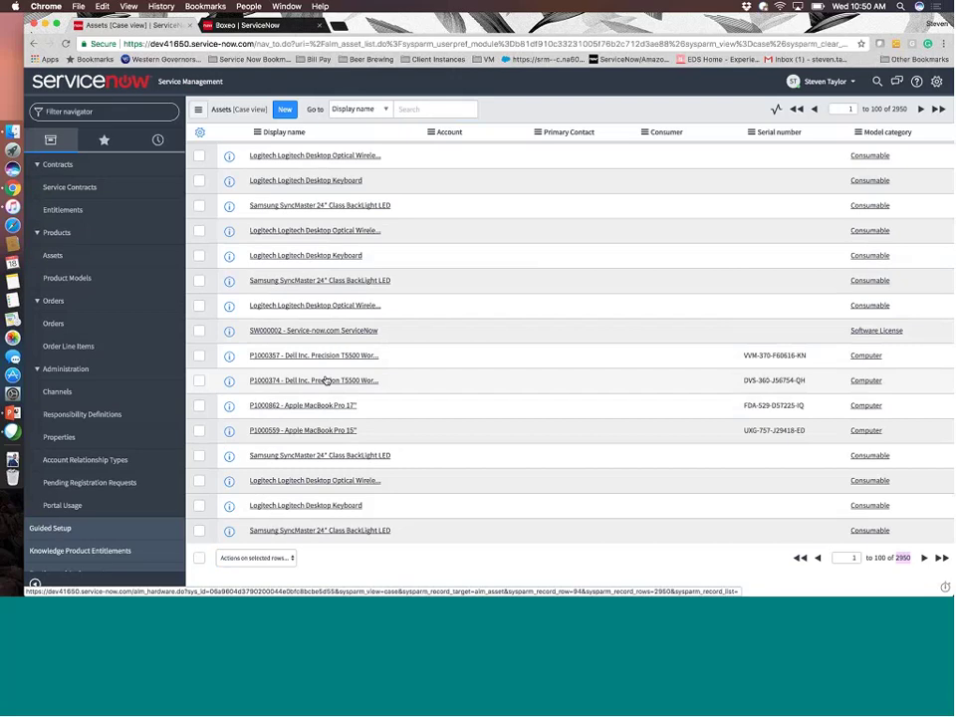
Open the Orders list to review orders ORD0000001 through ORD0000006.
{"action": "left_click", "coordinate": [84, 333]}
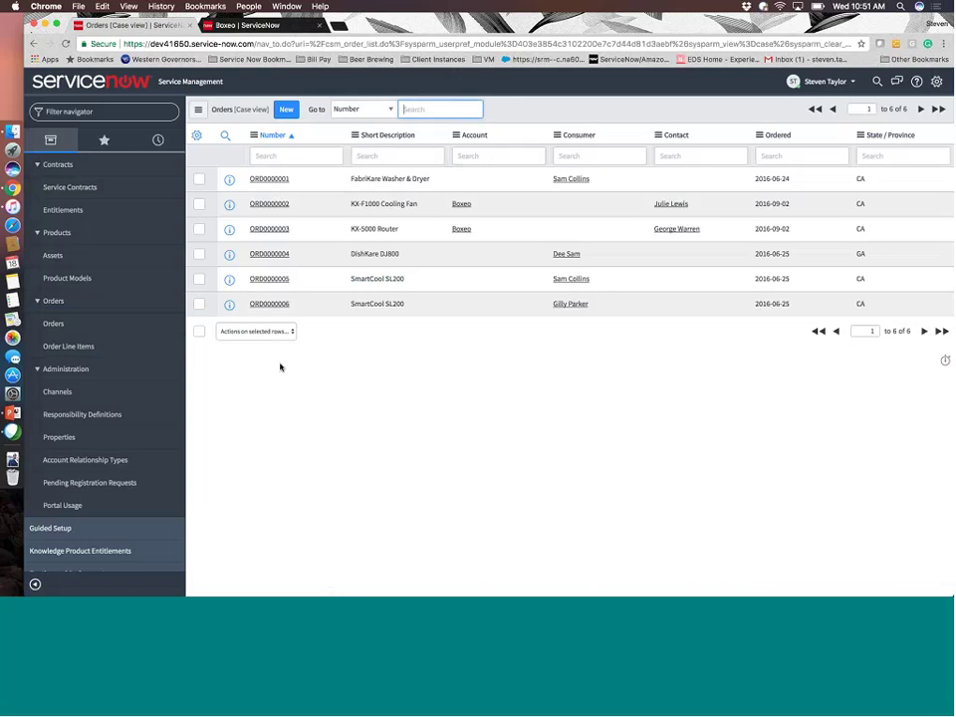
{"action": "scroll", "coordinate": [164, 337], "scroll_direction": "down", "scroll_amount": 2}
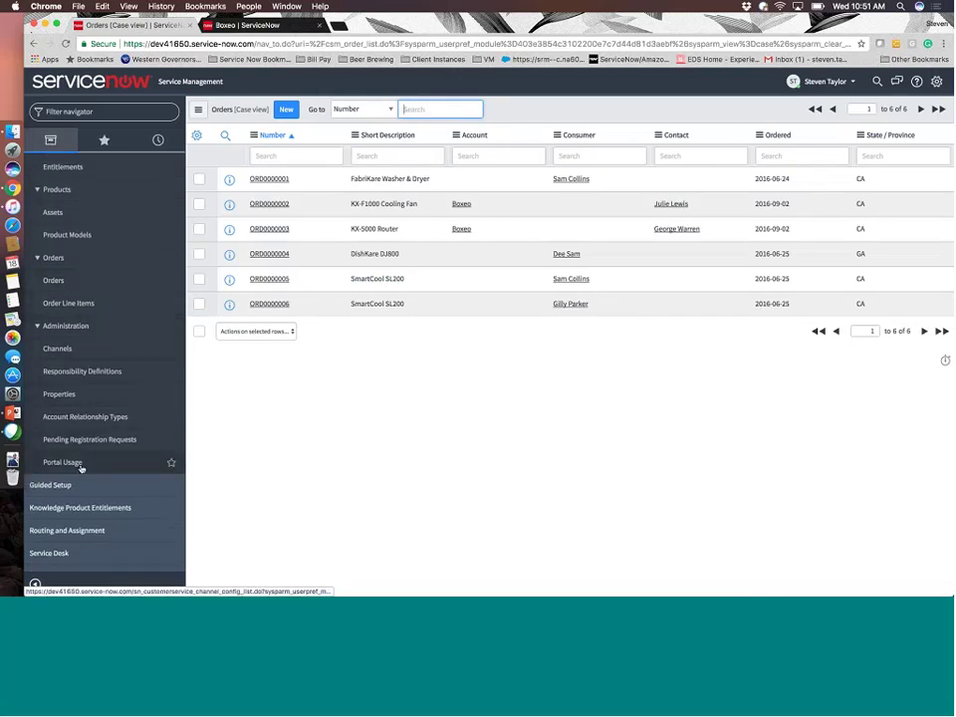
Open Customer Service properties and review the 'Case:' prefix and per-consumer limits.
{"action": "left_click", "coordinate": [79, 394]}
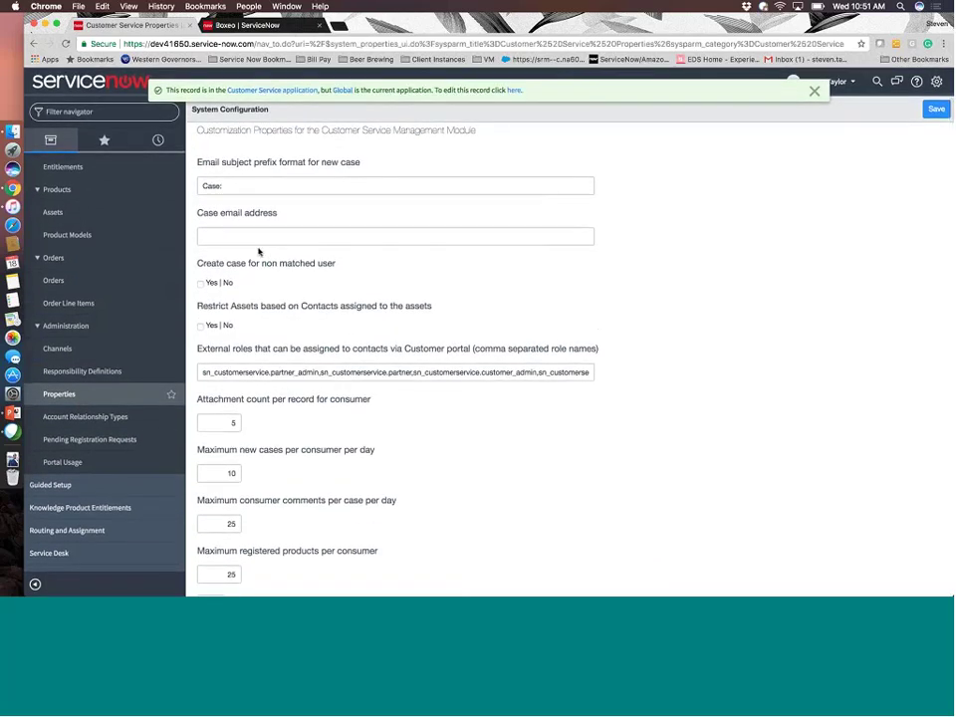
{"action": "left_click", "coordinate": [254, 237]}
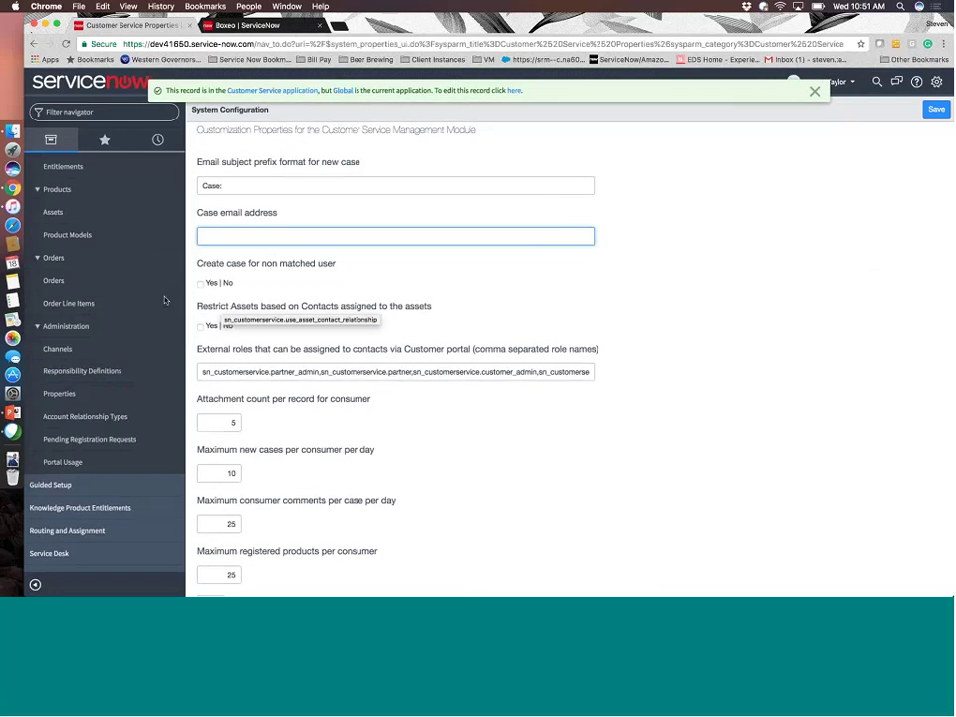
{"action": "scroll", "coordinate": [97, 361], "scroll_direction": "up", "scroll_amount": 5}
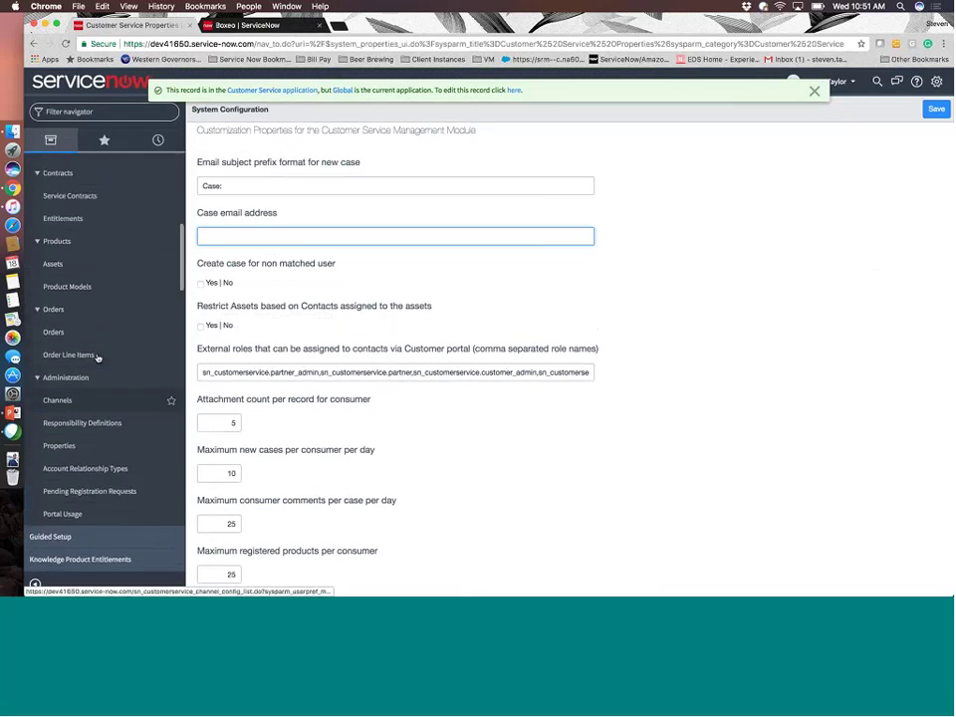
{"action": "scroll", "coordinate": [97, 359], "scroll_direction": "up", "scroll_amount": 7}
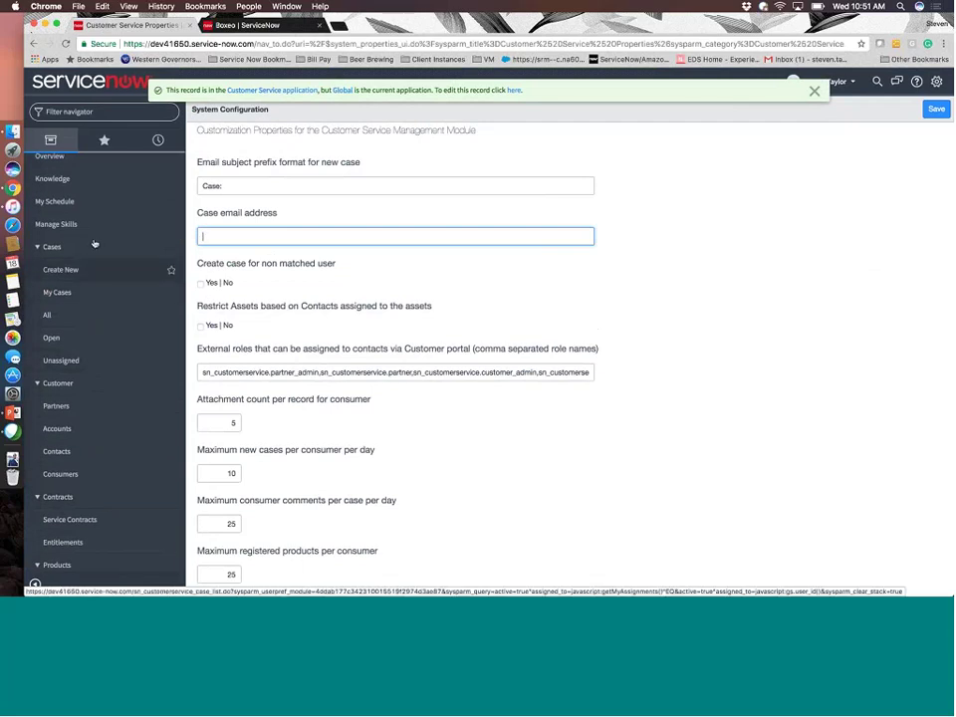
{"action": "scroll", "coordinate": [87, 312], "scroll_direction": "up", "scroll_amount": 2}
{"action": "scroll", "coordinate": [87, 294], "scroll_direction": "down", "scroll_amount": 3}
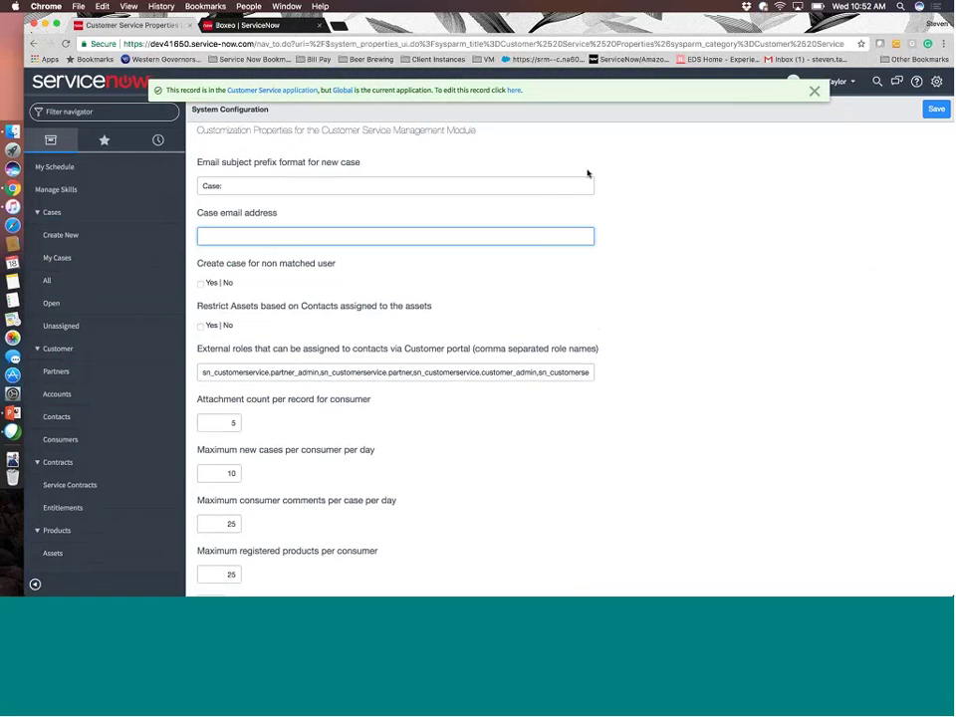
{"action": "scroll", "coordinate": [588, 172], "scroll_direction": "down", "scroll_amount": 1}
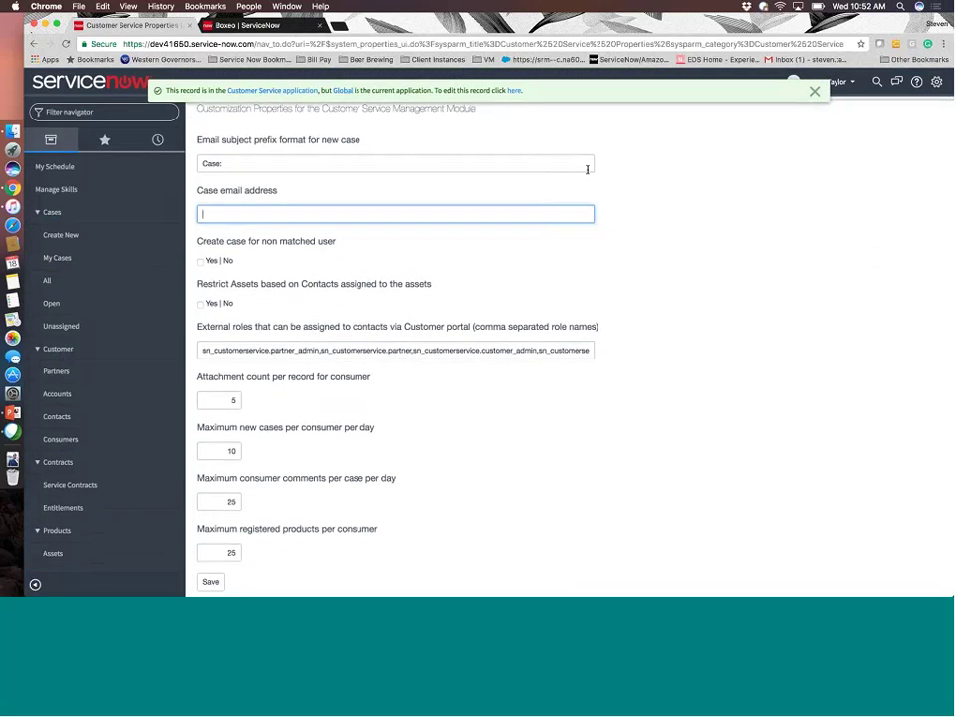
{"action": "scroll", "coordinate": [588, 170], "scroll_direction": "up", "scroll_amount": 1}
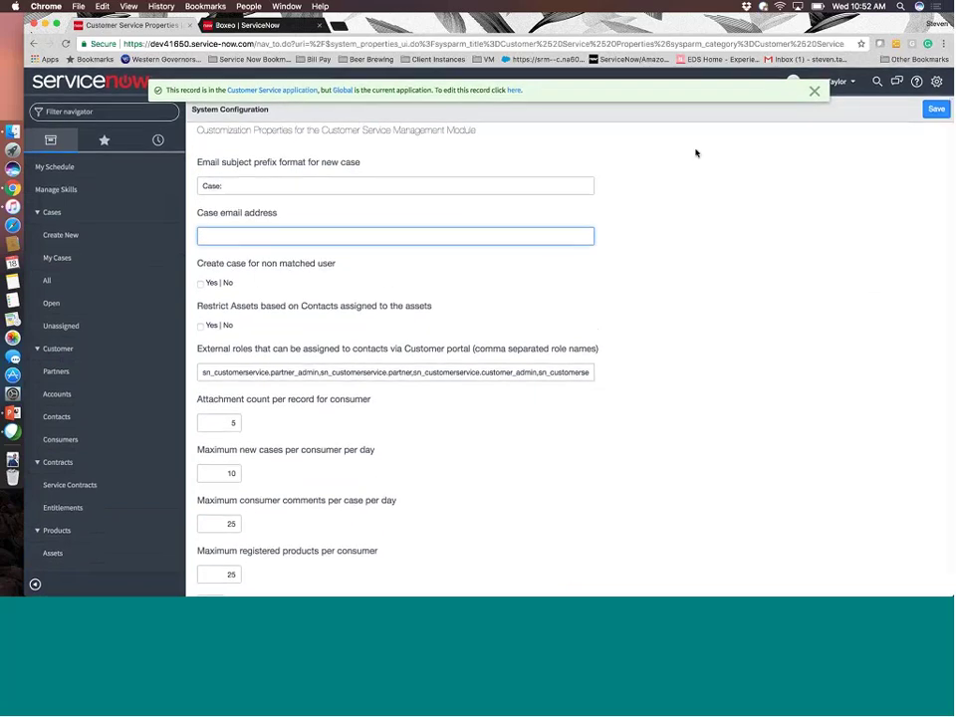
Dismiss the application scope notice and trim the address to the instance root.
{"action": "left_click", "coordinate": [813, 94]}
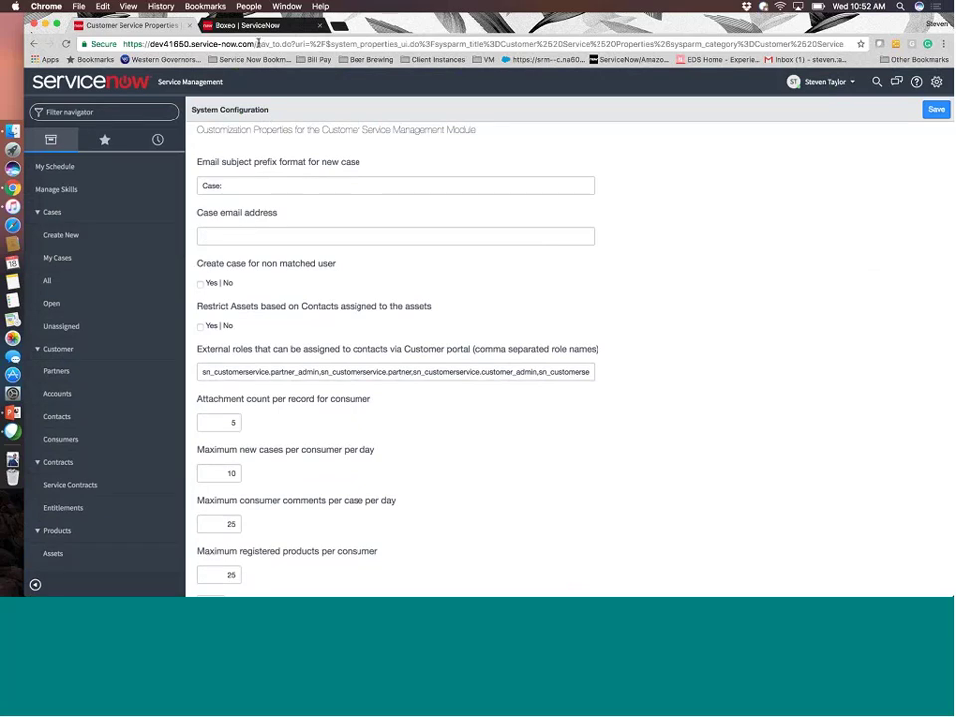
{"action": "left_click", "coordinate": [311, 44]}
{"action": "key", "text": "BackSpace"}
{"action": "key", "text": "Return"}
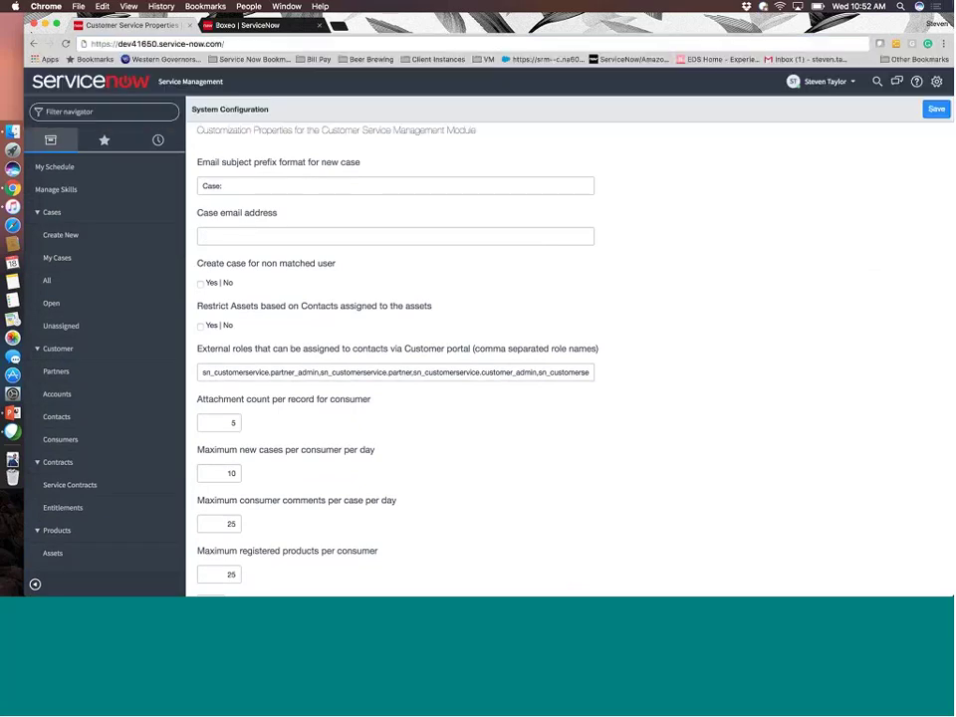
Impersonate a recently used customer contact to view the customer portal.
{"action": "left_click", "coordinate": [847, 82]}
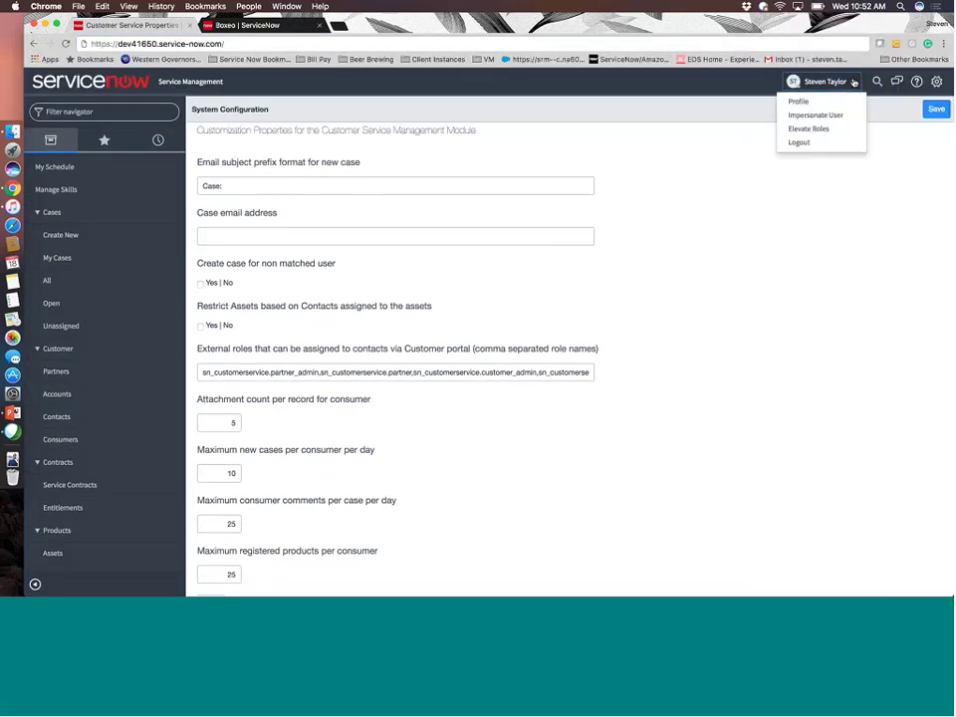
{"action": "left_click", "coordinate": [825, 116]}
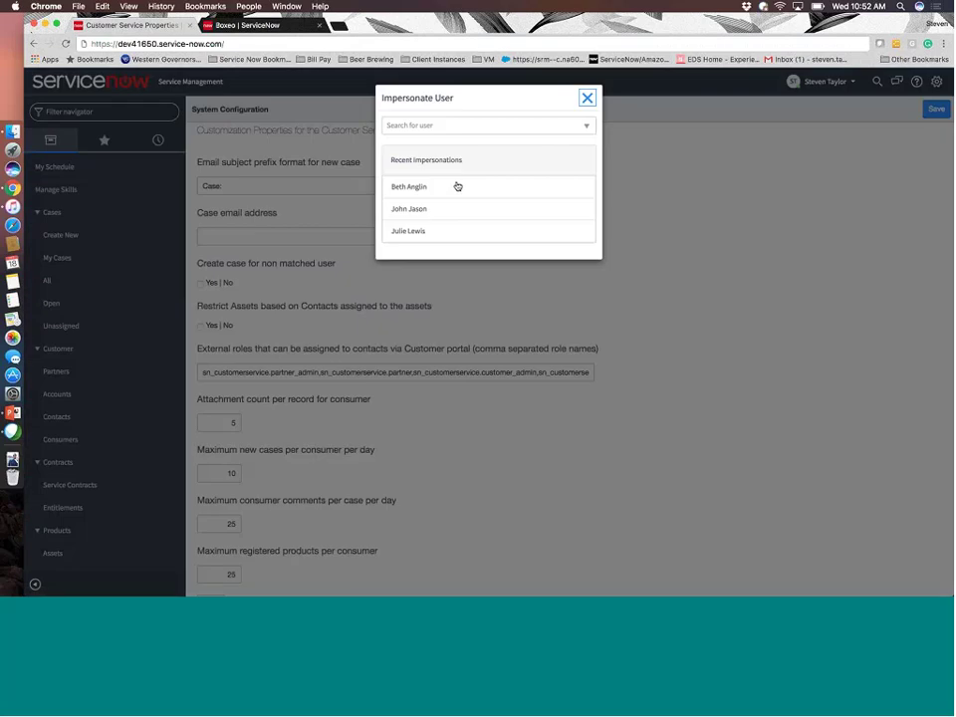
{"action": "left_click", "coordinate": [410, 231]}
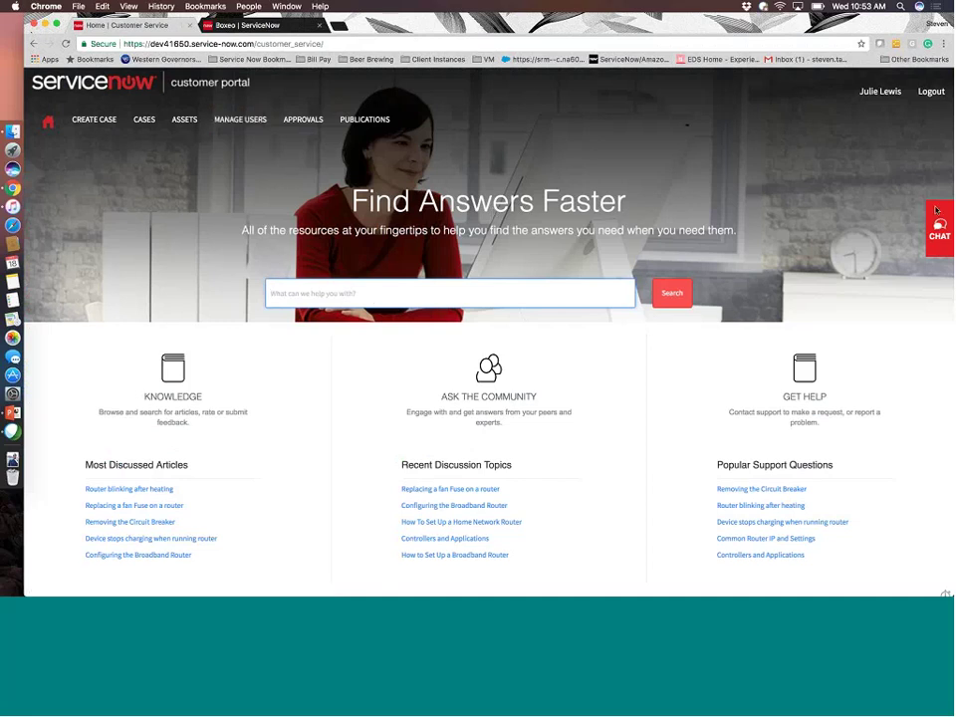
Open the impersonated customer's profile, then return to the portal home page.
{"action": "left_click", "coordinate": [881, 90]}
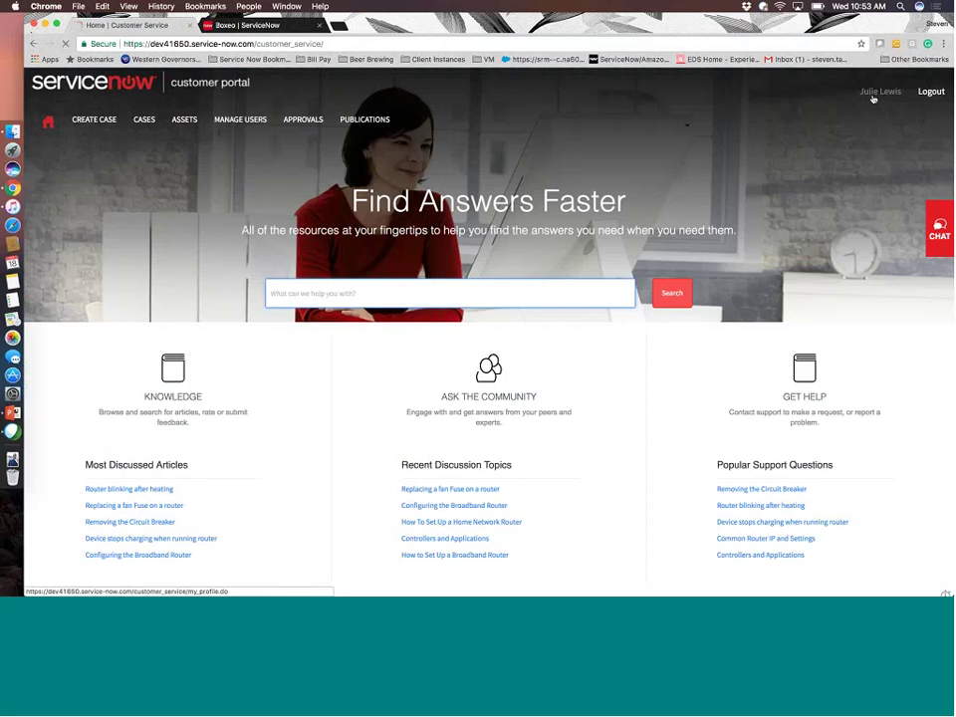
{"action": "left_click", "coordinate": [785, 111]}
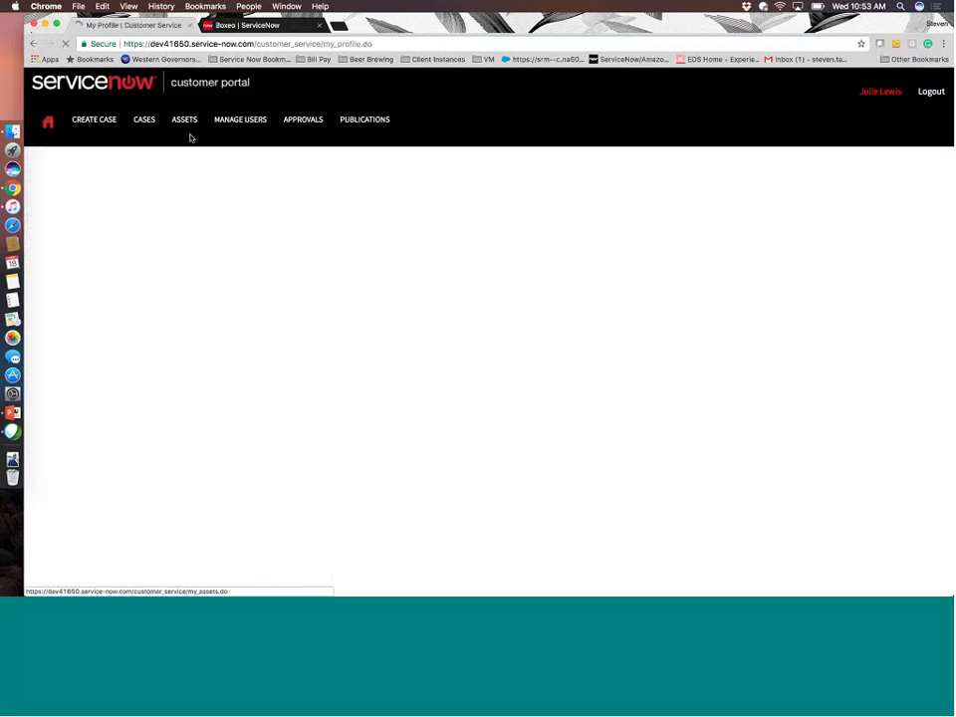
{"action": "left_click", "coordinate": [47, 121]}
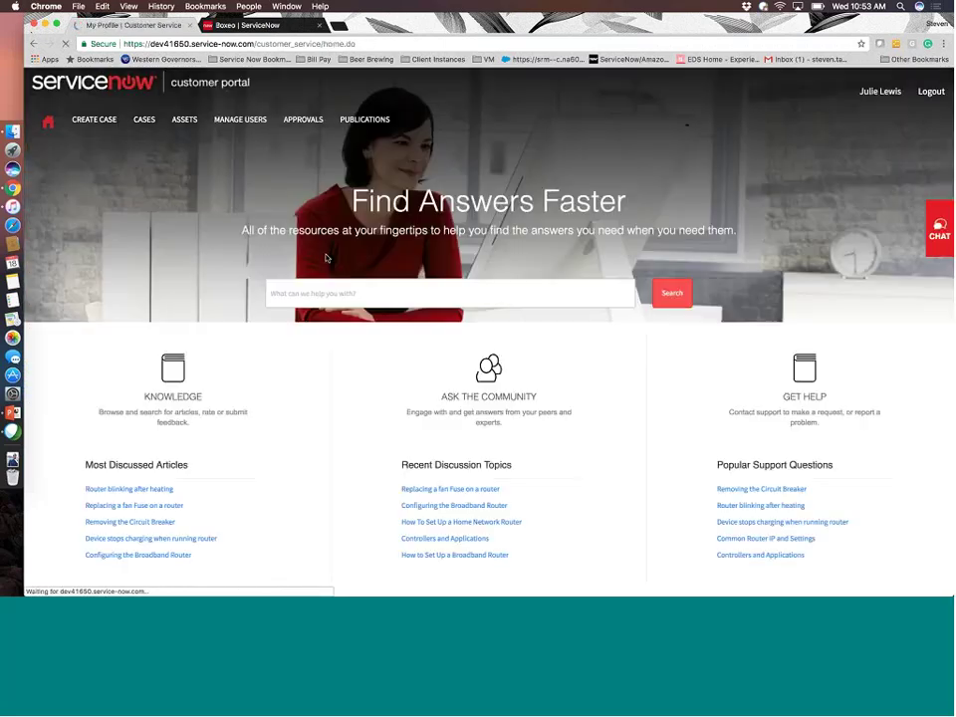
Search the portal for 'I need help' and select the search phrase.
{"action": "left_click", "coordinate": [337, 294]}
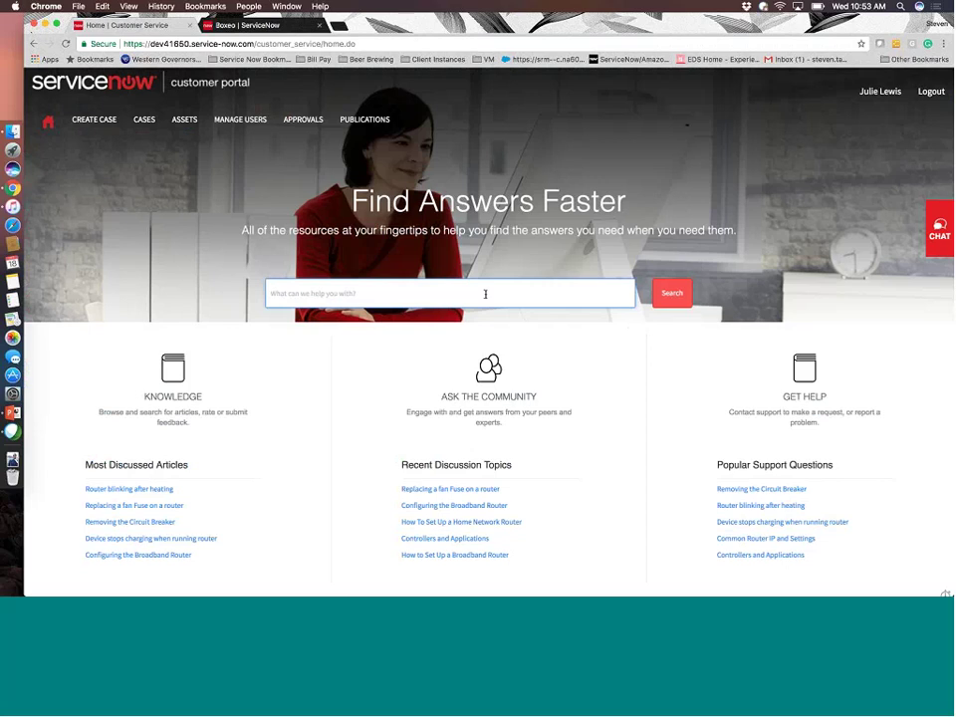
{"action": "type", "text": "I need help"}
{"action": "left_click", "coordinate": [670, 294]}
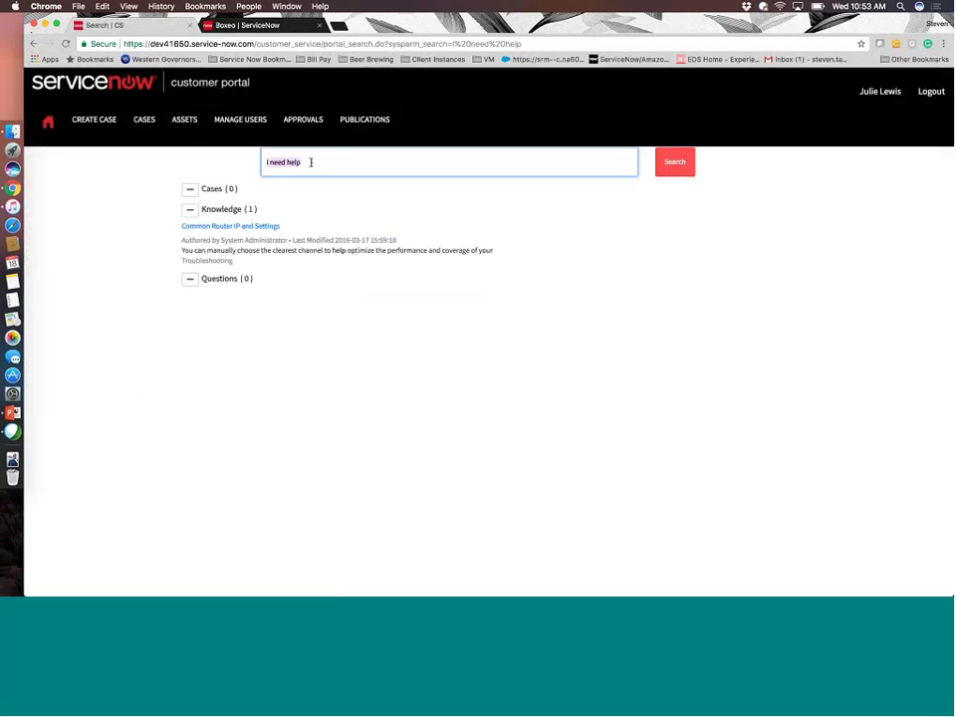
{"action": "left_click", "coordinate": [310, 161]}
{"action": "left_click_drag", "start_coordinate": [317, 167], "coordinate": [240, 164]}
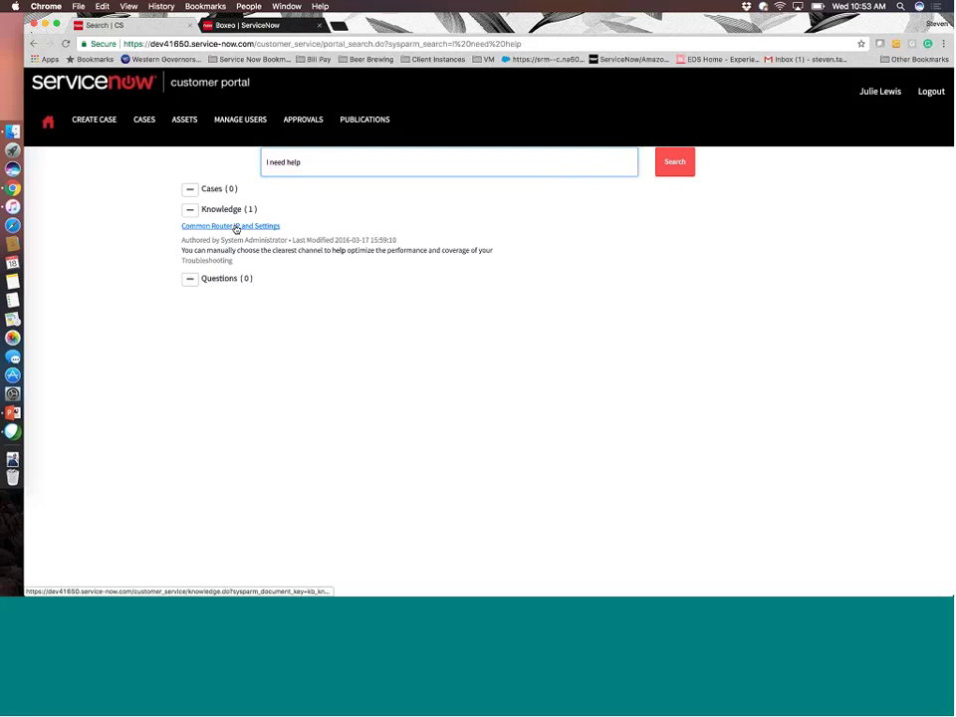
Read knowledge article KB0000107 'Common Router IP and Settings', then return to the portal home page.
{"action": "left_click", "coordinate": [237, 229]}
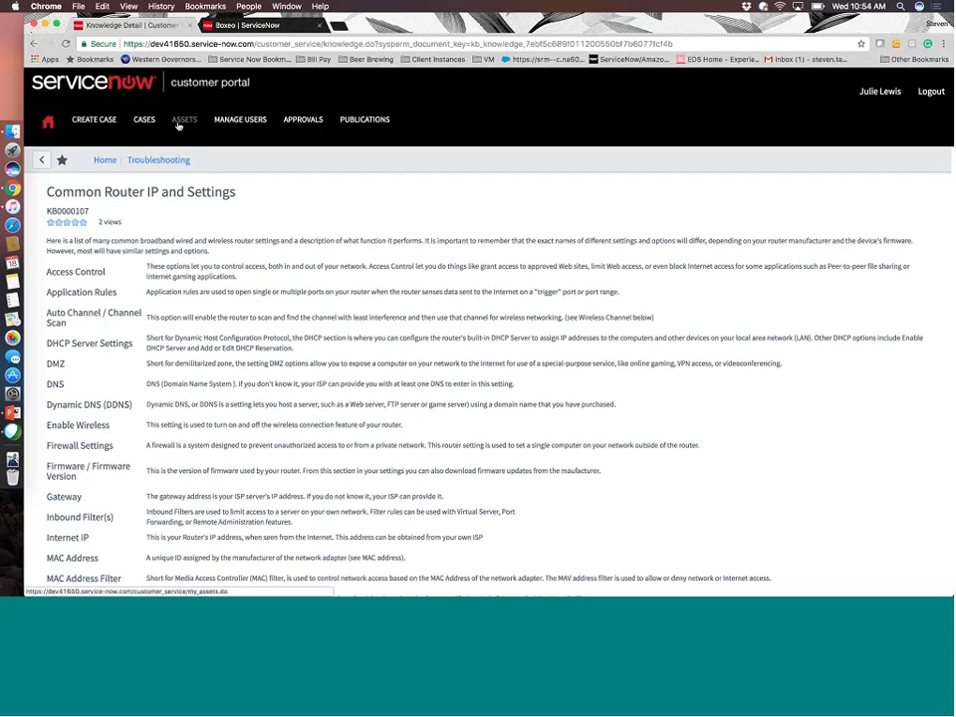
{"action": "left_click", "coordinate": [48, 122]}
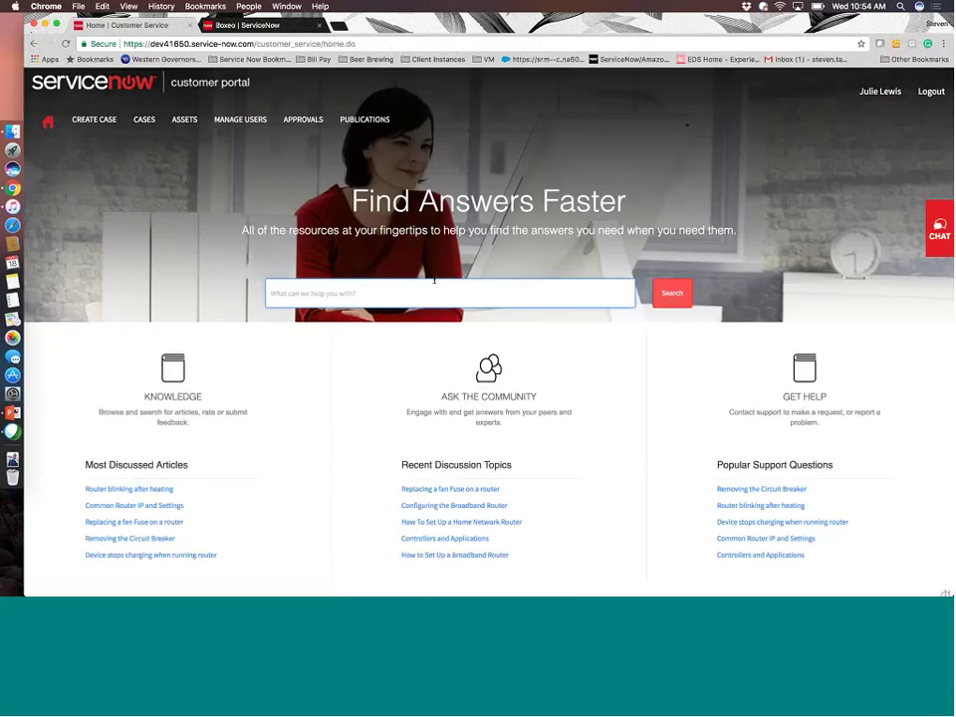
{"action": "scroll", "coordinate": [399, 322], "scroll_direction": "down", "scroll_amount": 1}
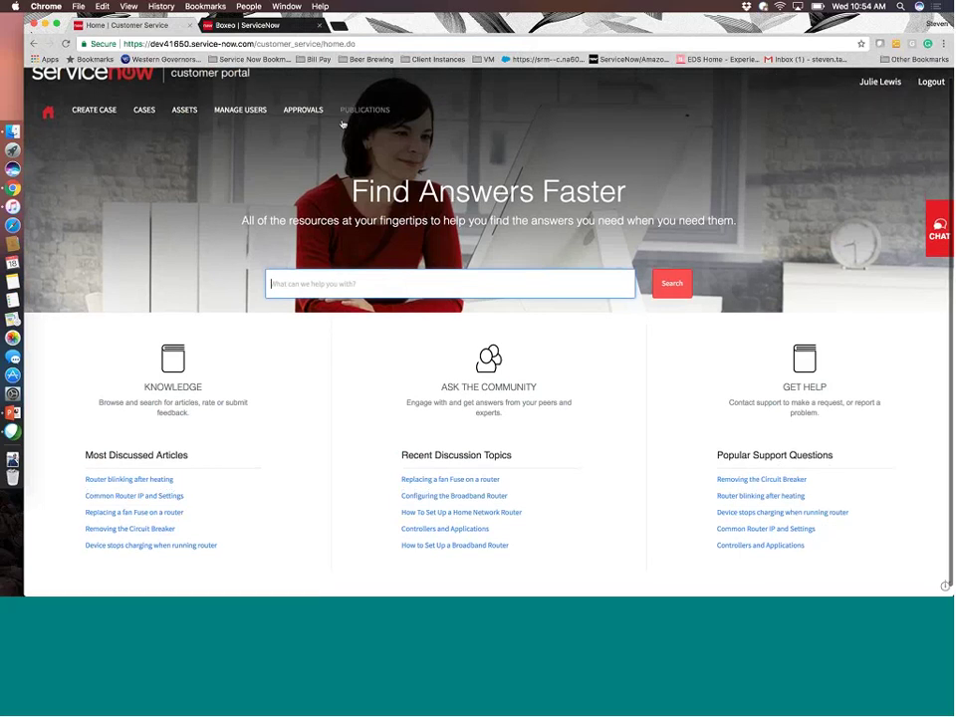
Review the activity of open case CS0001005 'help!', then return to the 12-case My Cases list.
{"action": "left_click", "coordinate": [148, 113]}
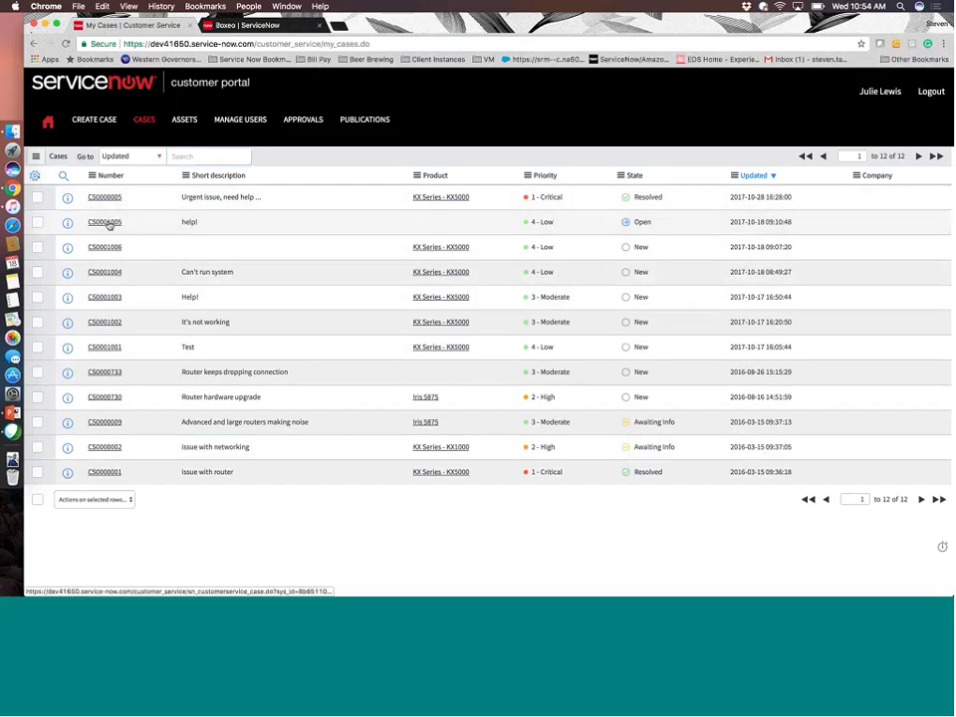
{"action": "left_click", "coordinate": [110, 223]}
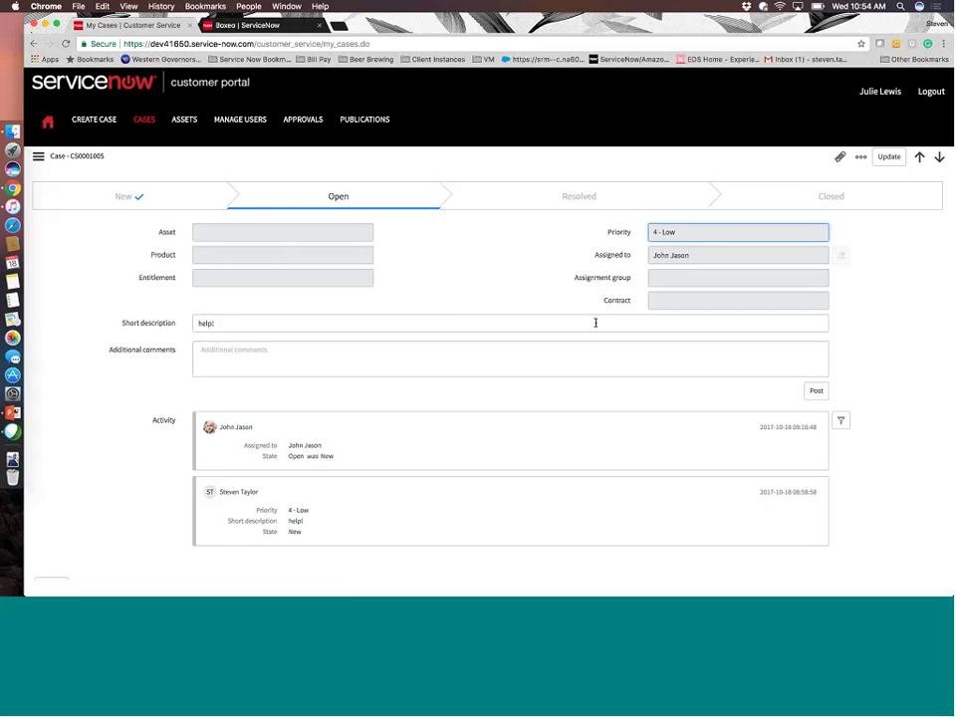
{"action": "scroll", "coordinate": [596, 345], "scroll_direction": "down", "scroll_amount": 2}
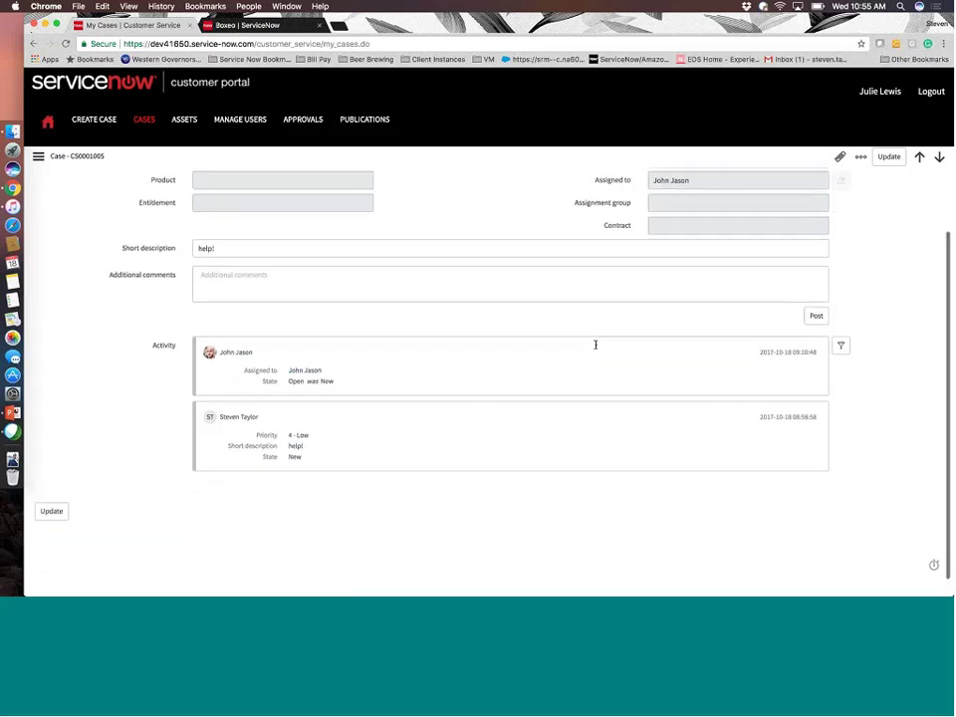
{"action": "scroll", "coordinate": [596, 344], "scroll_direction": "up", "scroll_amount": 2}
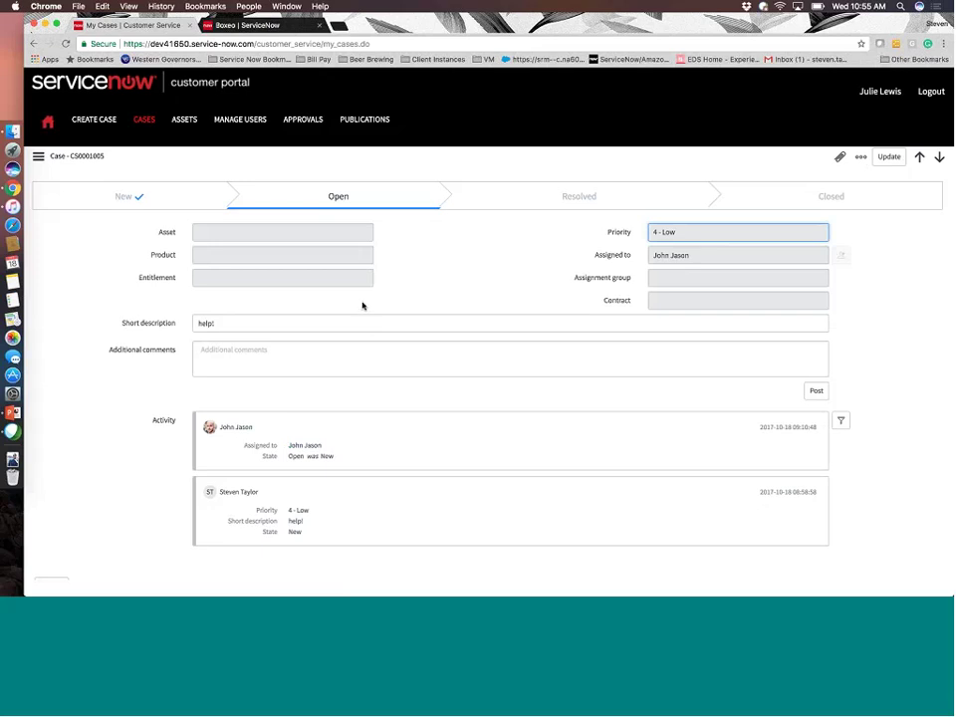
{"action": "scroll", "coordinate": [391, 297], "scroll_direction": "down", "scroll_amount": 2}
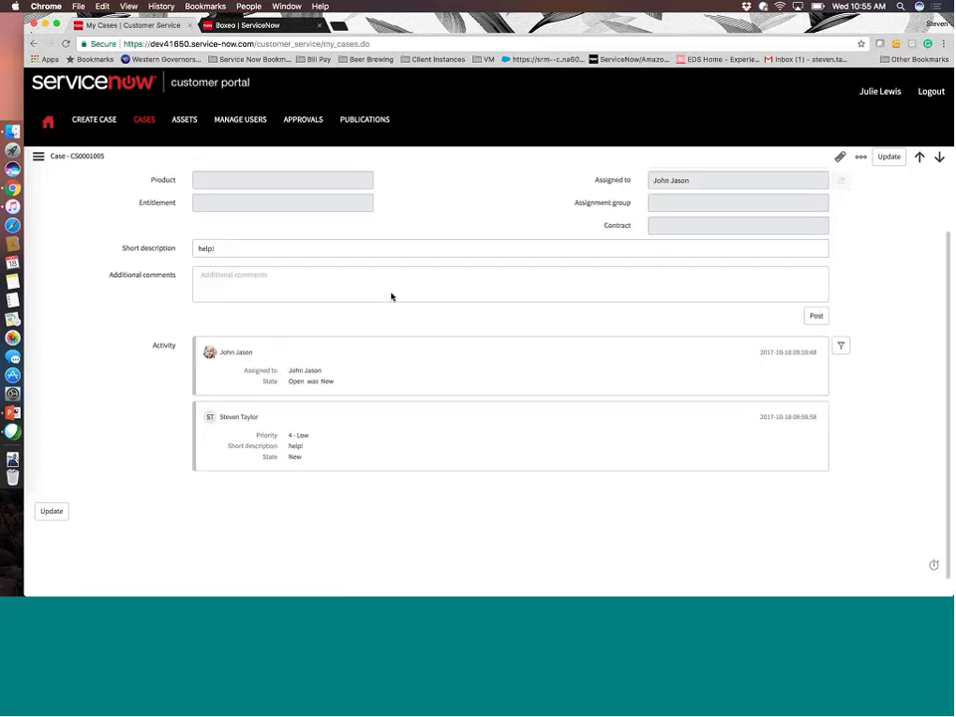
{"action": "scroll", "coordinate": [392, 297], "scroll_direction": "up", "scroll_amount": 2}
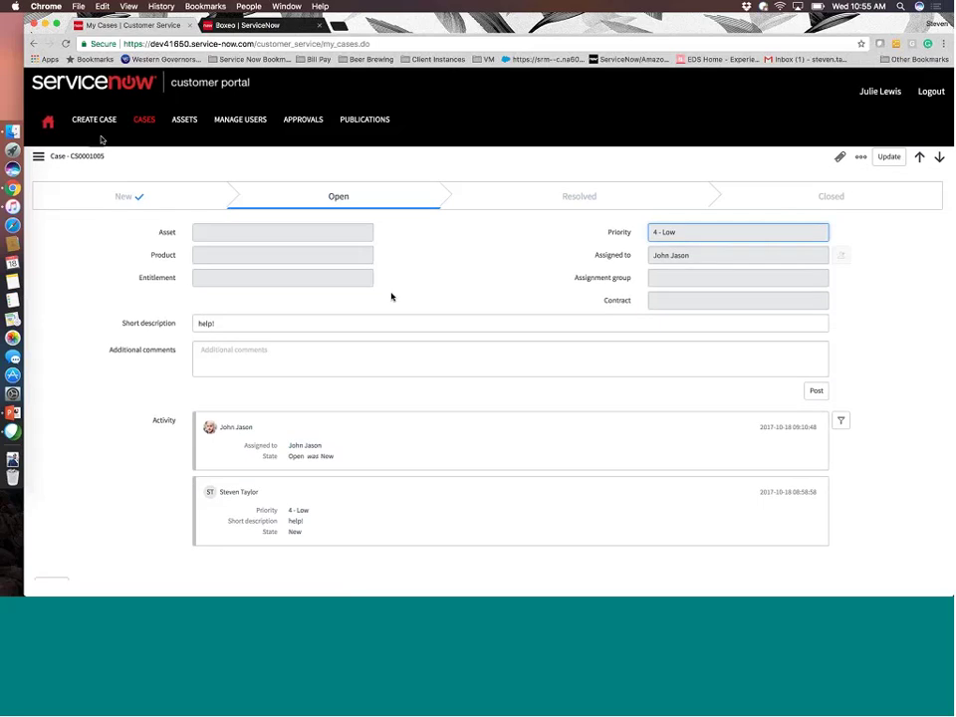
{"action": "left_click", "coordinate": [140, 122]}
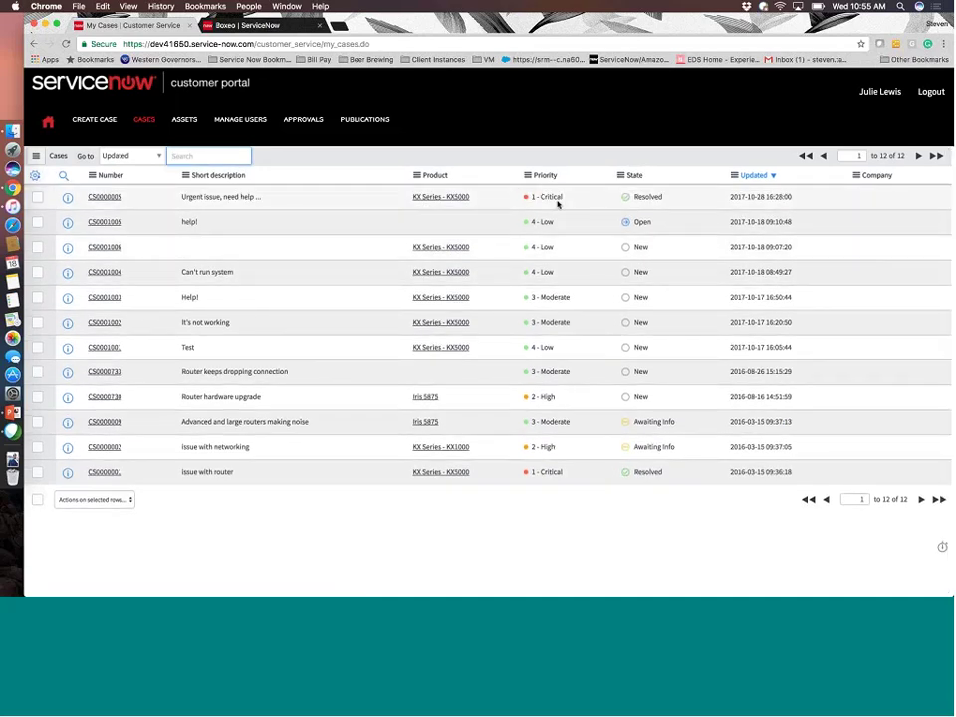
Inspect the context filter options on several Priority cells in the case list.
{"action": "right_click", "coordinate": [557, 199]}
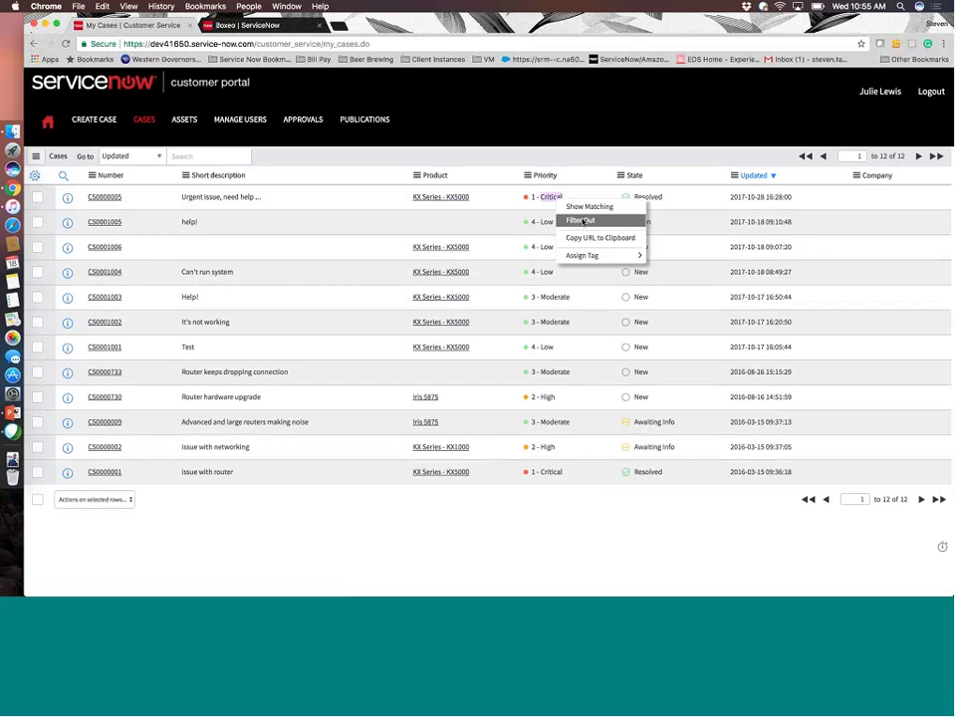
{"action": "left_click", "coordinate": [583, 221]}
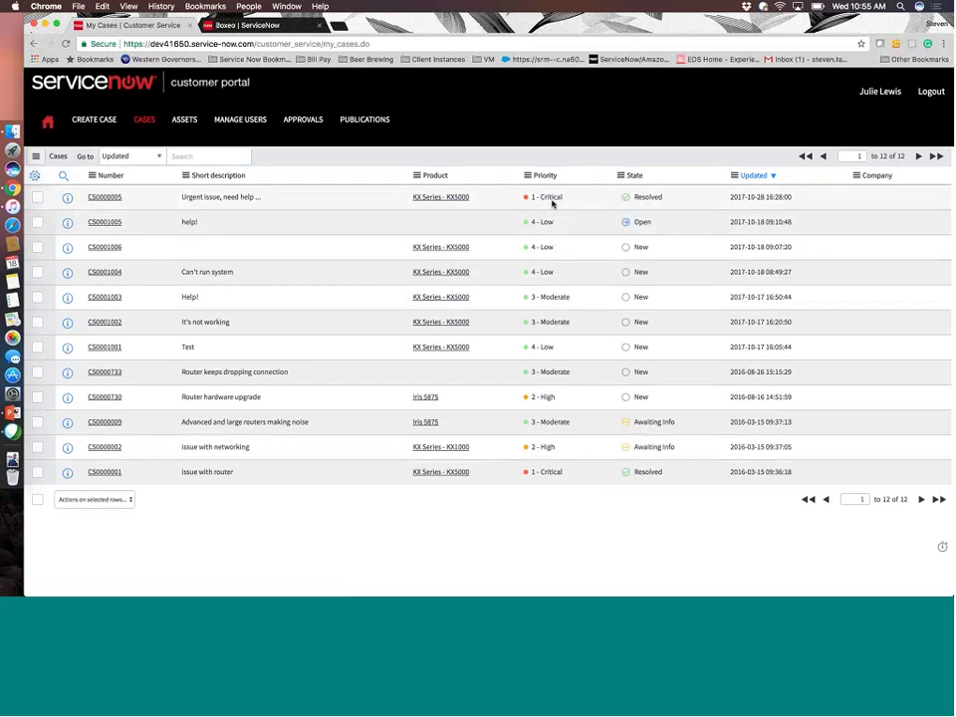
{"action": "right_click", "coordinate": [554, 205]}
{"action": "left_click", "coordinate": [578, 210]}
{"action": "scroll", "coordinate": [561, 196], "scroll_direction": "down", "scroll_amount": 1}
{"action": "right_click", "coordinate": [553, 280]}
{"action": "left_click", "coordinate": [550, 289]}
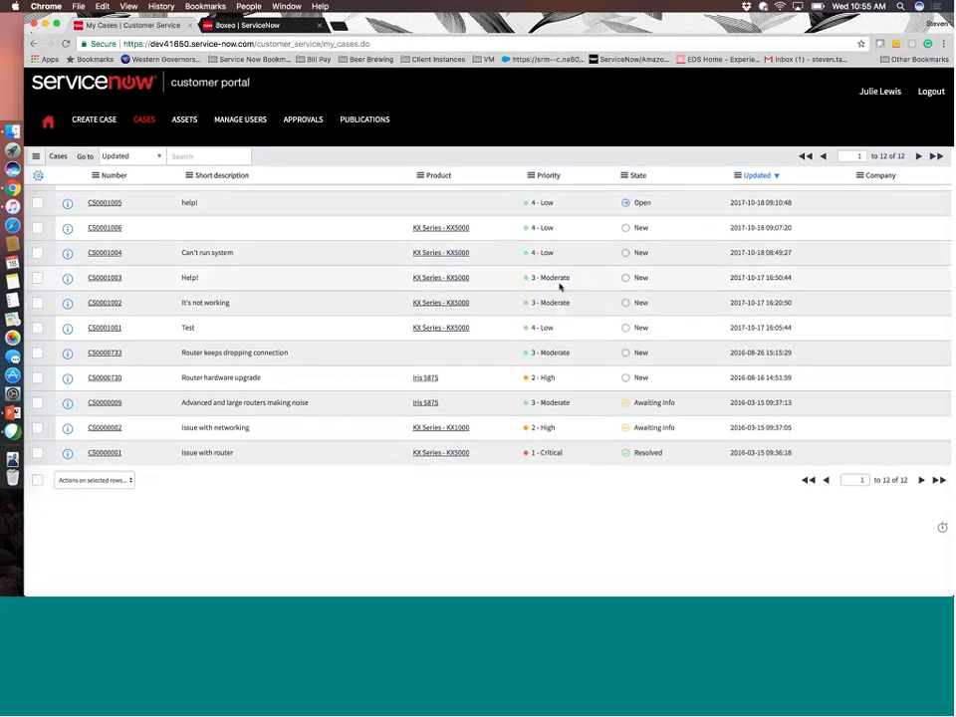
{"action": "scroll", "coordinate": [560, 287], "scroll_direction": "up", "scroll_amount": 1}
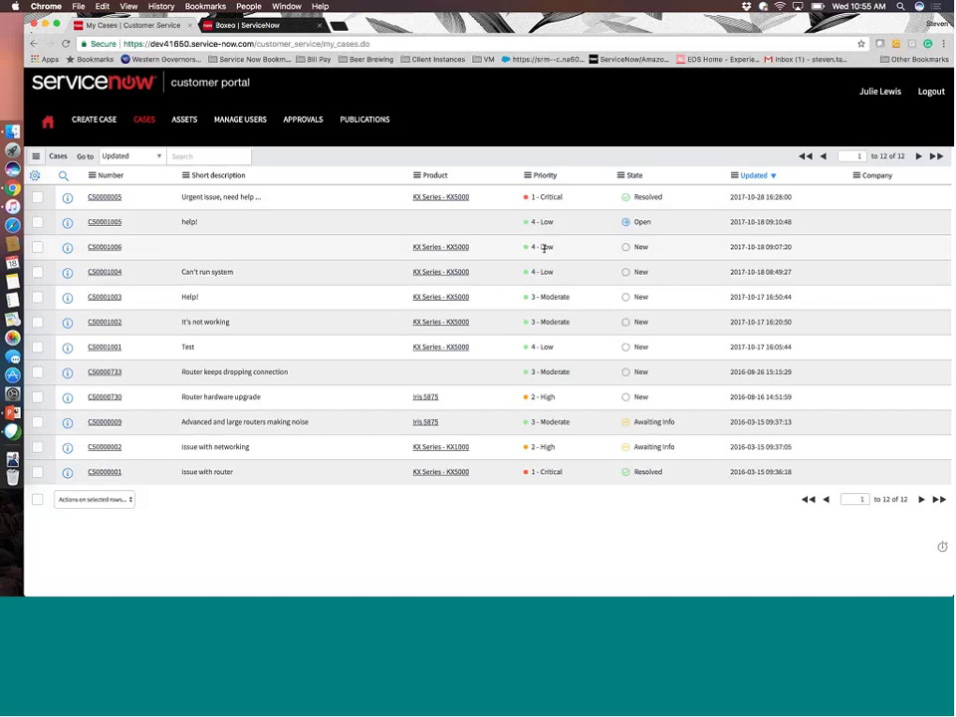
{"action": "right_click", "coordinate": [547, 250]}
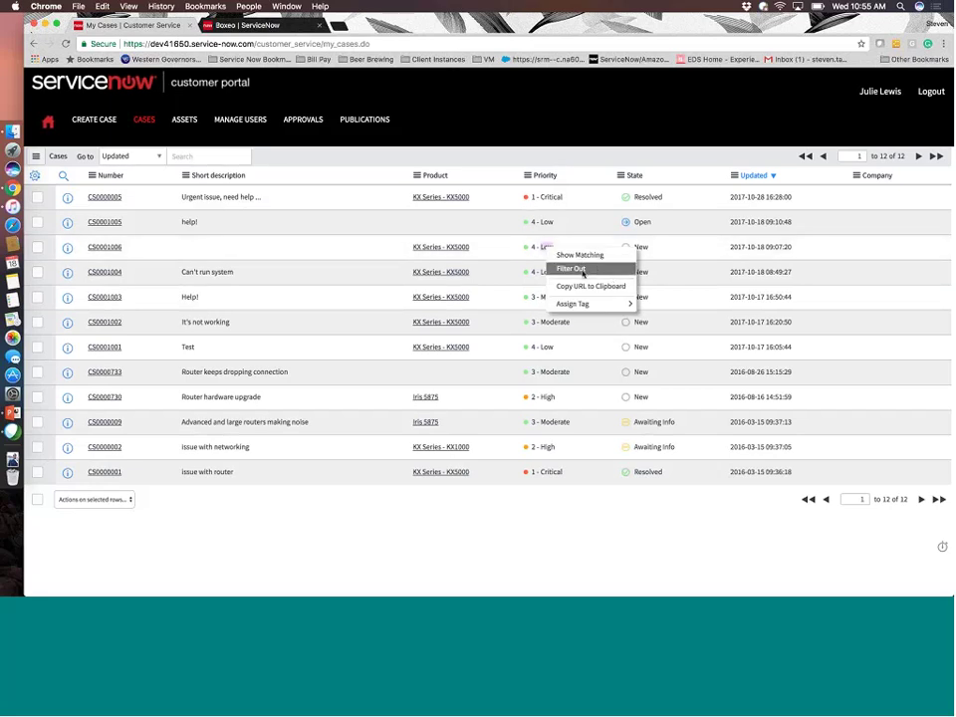
Sort the case list by Priority, then State, then Short description.
{"action": "left_click", "coordinate": [547, 176]}
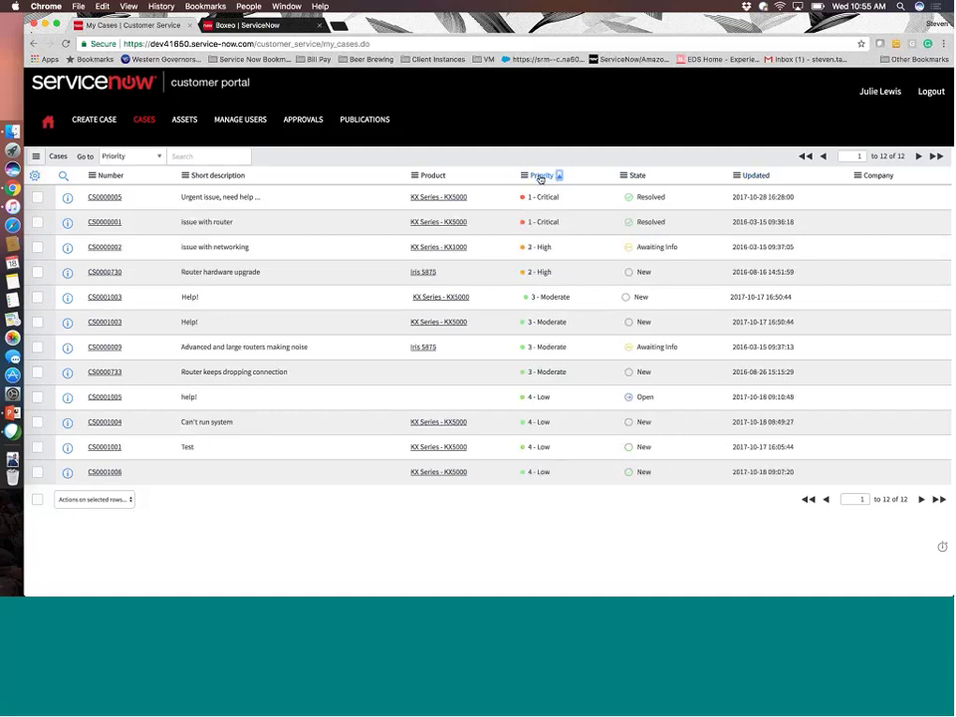
{"action": "left_click", "coordinate": [638, 175]}
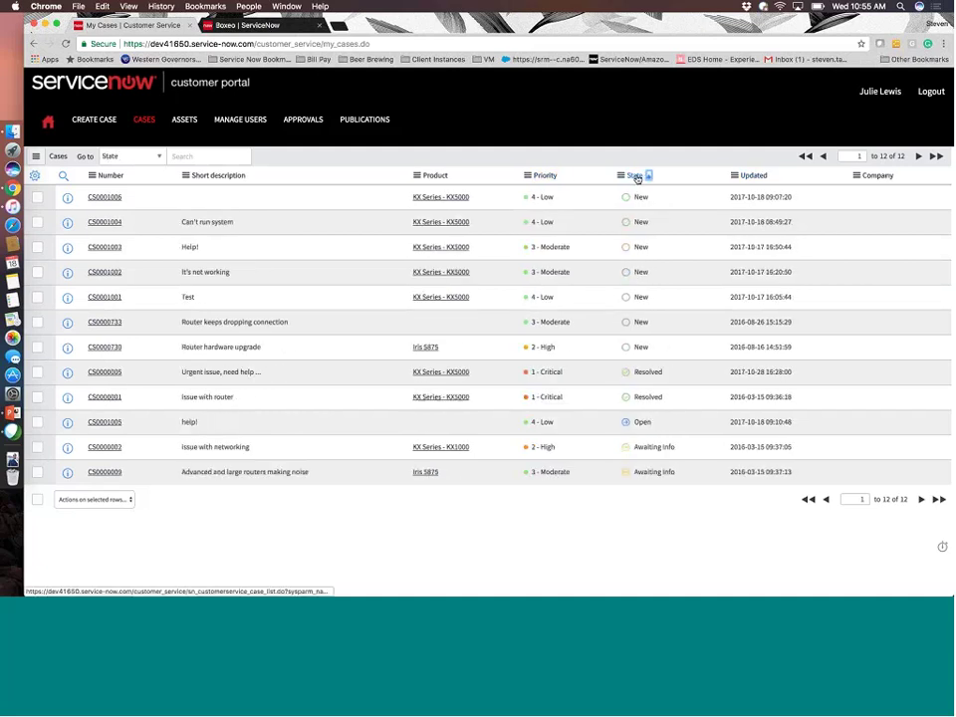
{"action": "left_click", "coordinate": [204, 176]}
Filter the Number column by 1006, then clear that filter.
{"action": "left_click", "coordinate": [62, 175]}
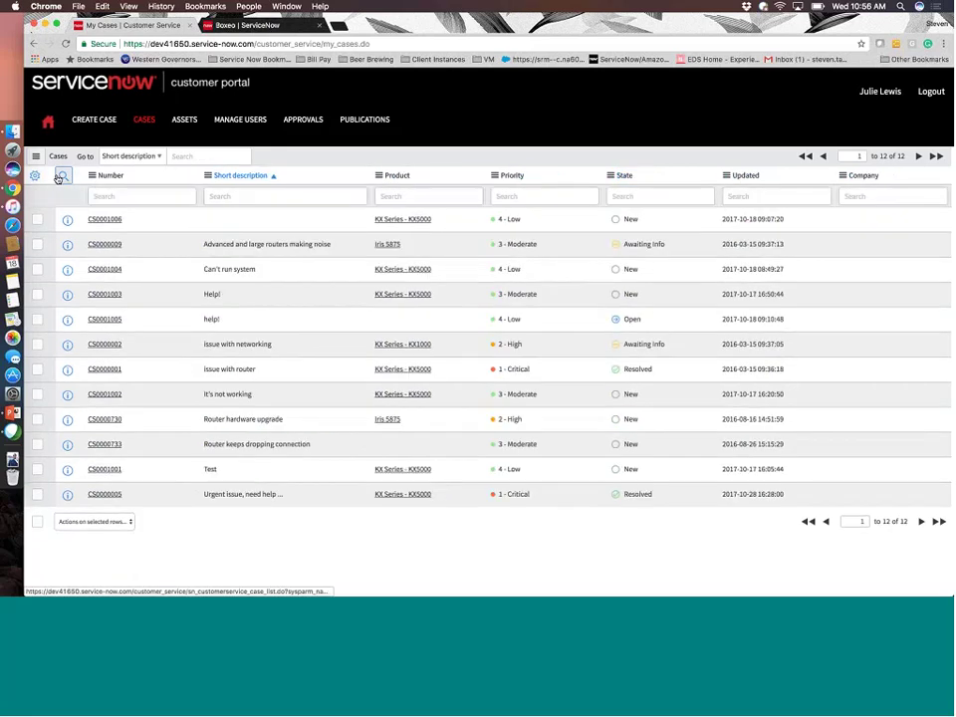
{"action": "left_click", "coordinate": [143, 196]}
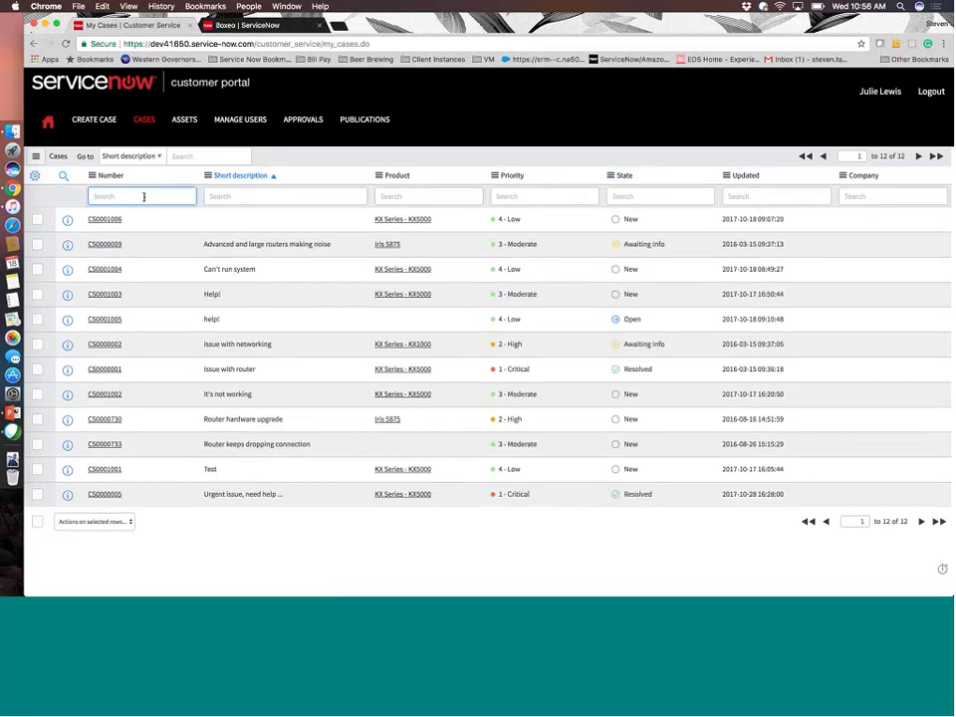
{"action": "type", "text": "1006"}
{"action": "key", "text": "Return"}
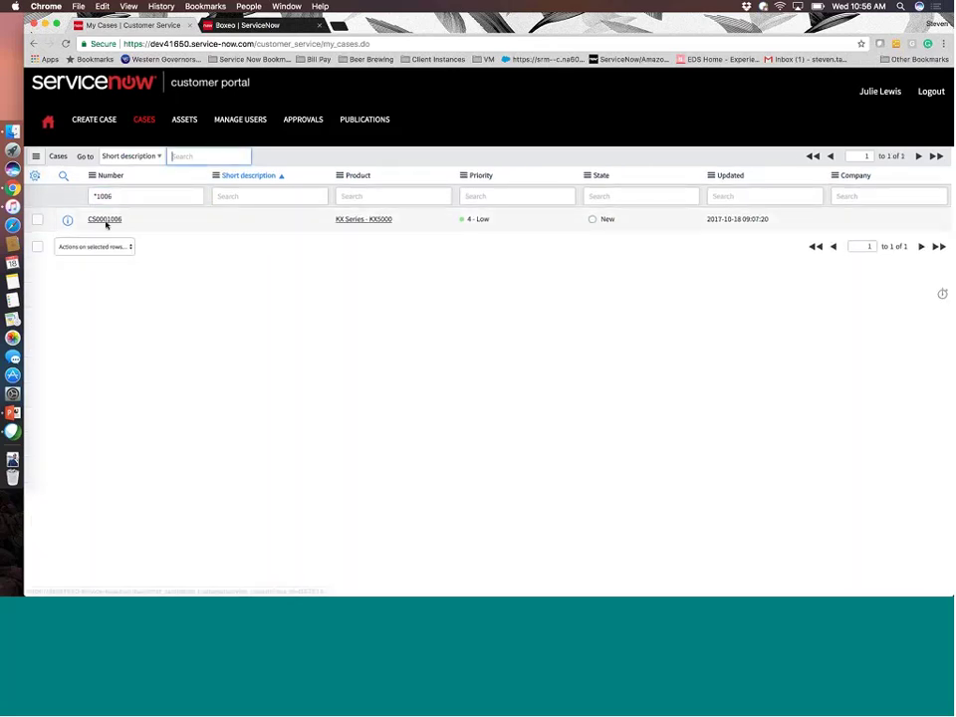
{"action": "left_click", "coordinate": [95, 197]}
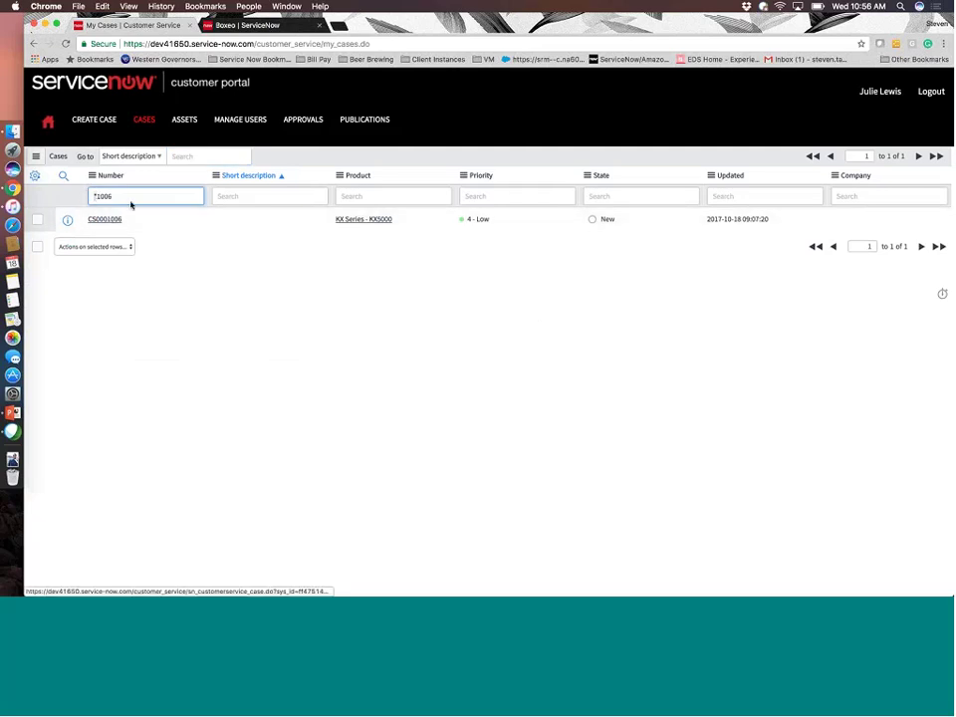
{"action": "key", "text": "BackSpace"}
{"action": "key", "text": "BackSpace"}
{"action": "key", "text": "BackSpace"}
{"action": "key", "text": "BackSpace"}
{"action": "key", "text": "BackSpace"}
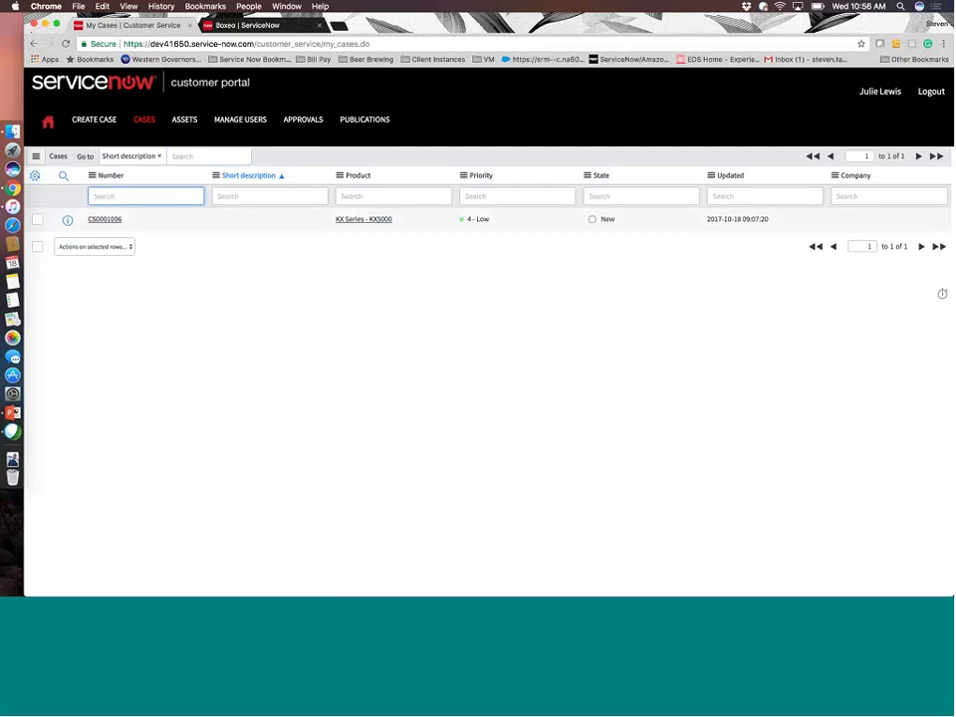
Filter the Product column by 'KX', leaving 8 cases.
{"action": "left_click", "coordinate": [361, 193]}
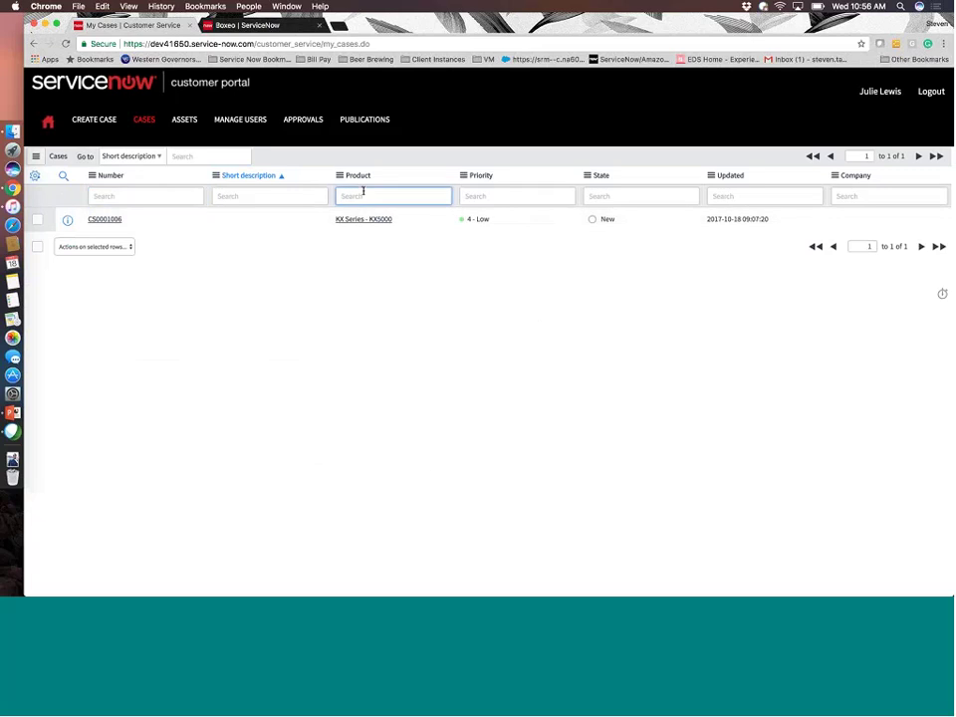
{"action": "type", "text": "KX"}
{"action": "key", "text": "Return"}
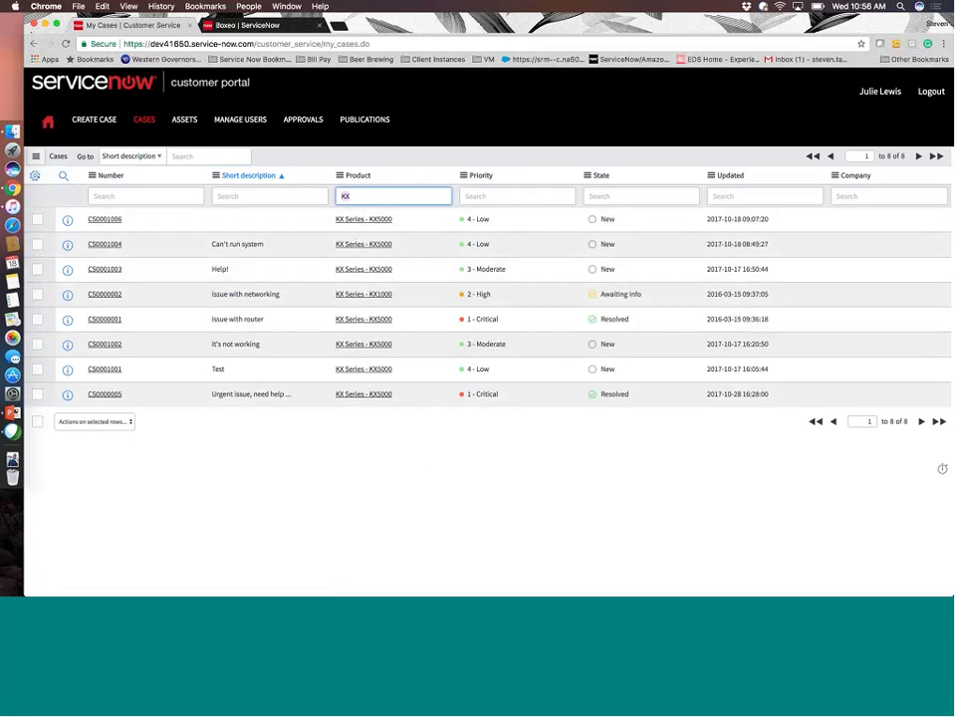
Review asset Iris 5875 (serial ABC123, Linux Server, $45,557.50) and its contact record.
{"action": "left_click", "coordinate": [180, 121]}
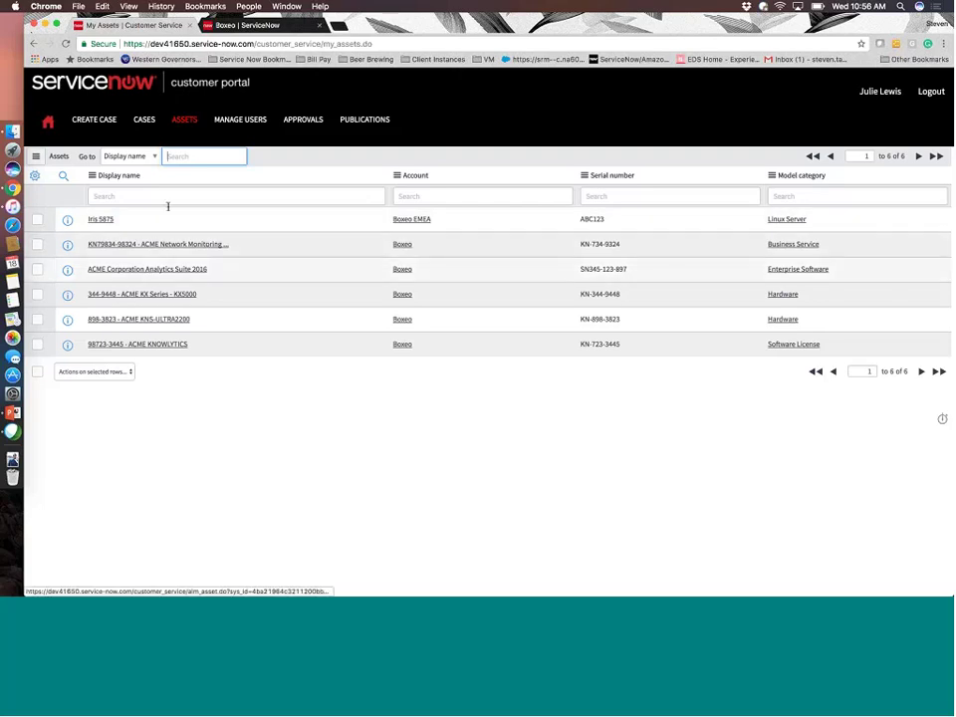
{"action": "left_click", "coordinate": [100, 220]}
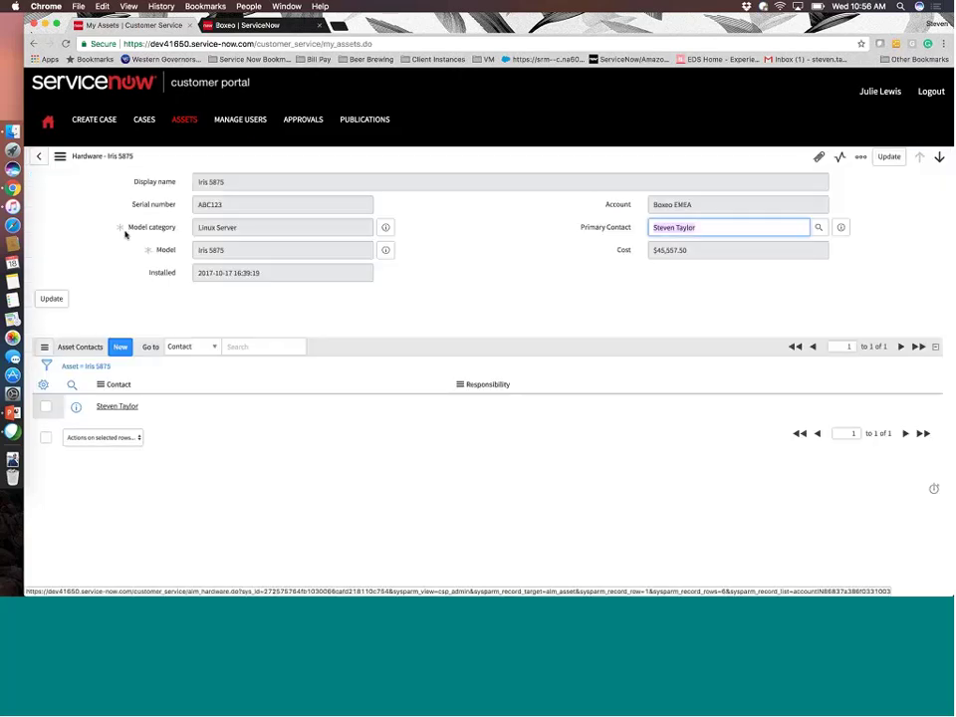
{"action": "left_click", "coordinate": [687, 255]}
{"action": "left_click", "coordinate": [199, 253]}
{"action": "key", "text": "shift+Tab"}
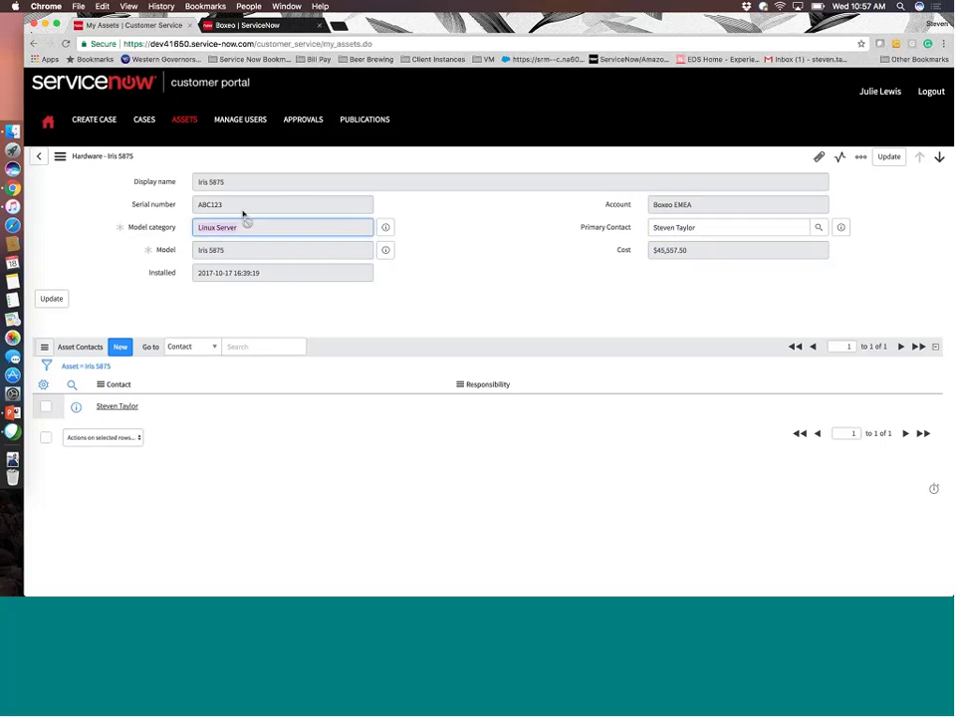
{"action": "key", "text": "shift+Tab"}
{"action": "left_click", "coordinate": [159, 319]}
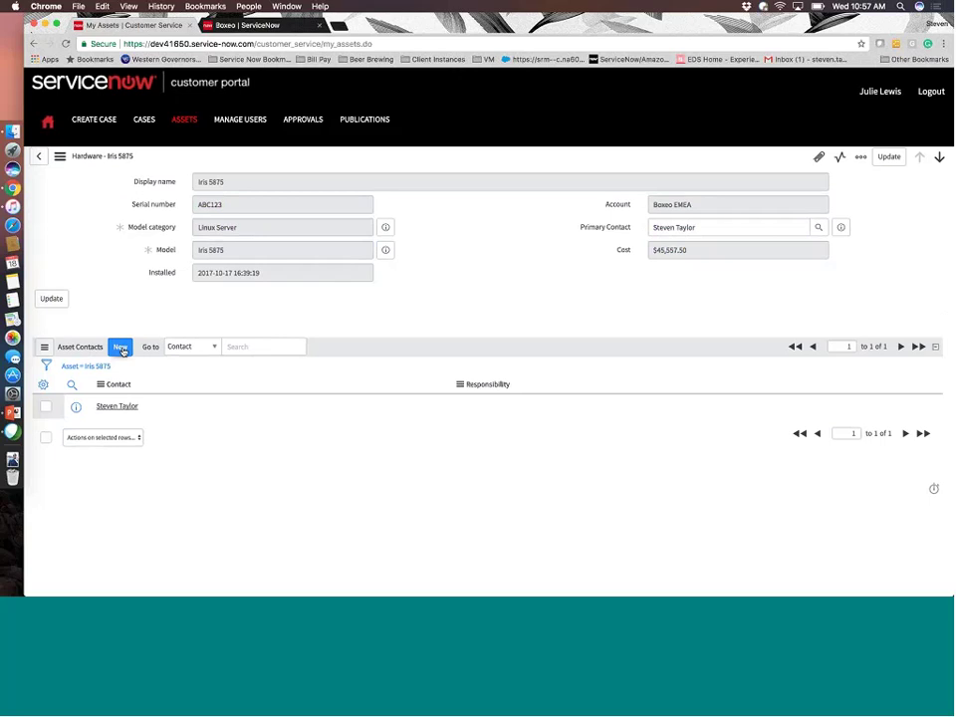
{"action": "left_click", "coordinate": [117, 405]}
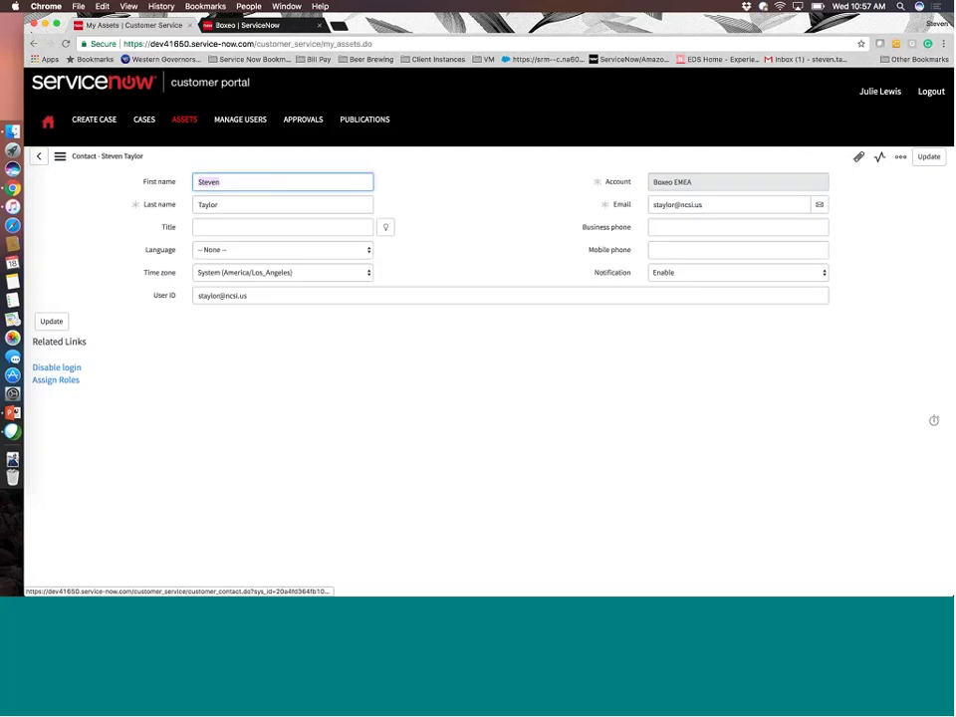
{"action": "left_click", "coordinate": [33, 44]}
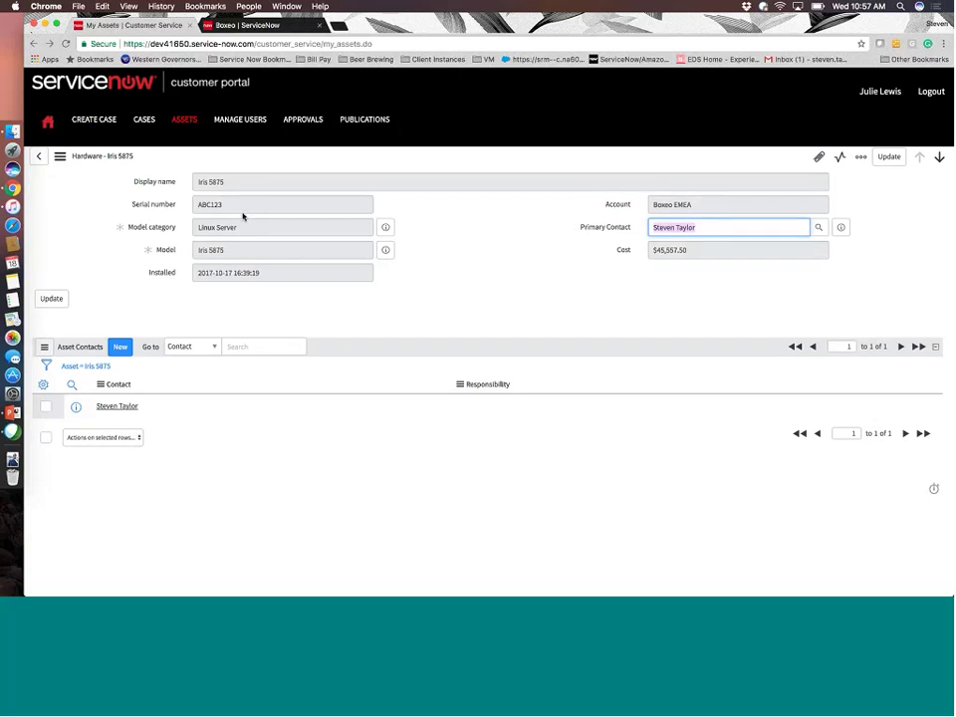
Start a new contact under Manage Users and enter its first and last name.
{"action": "left_click", "coordinate": [228, 123]}
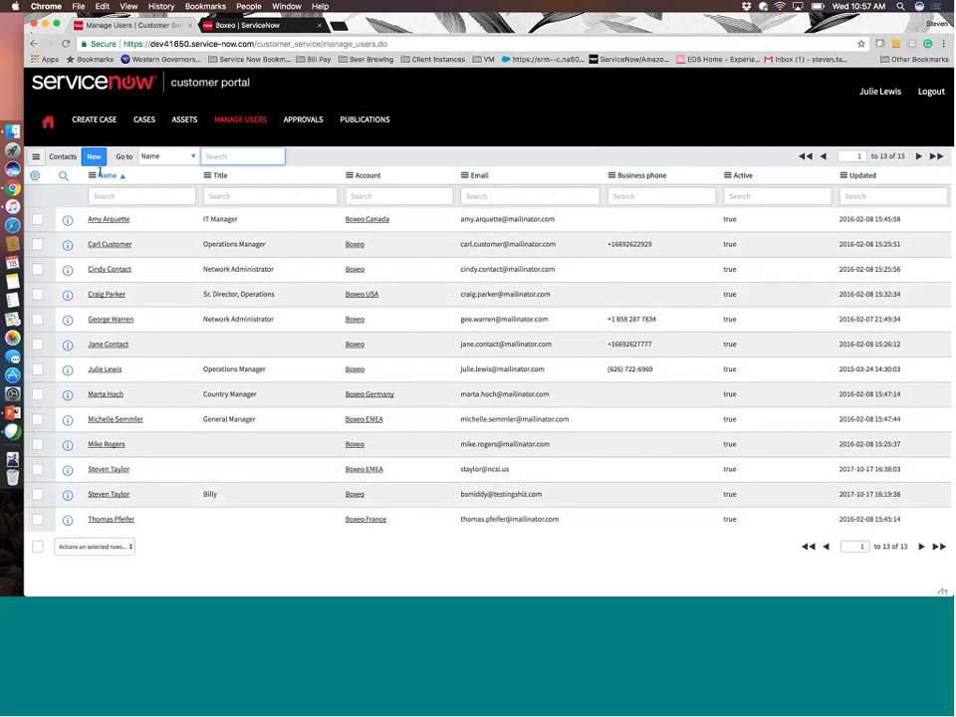
{"action": "left_click", "coordinate": [93, 160]}
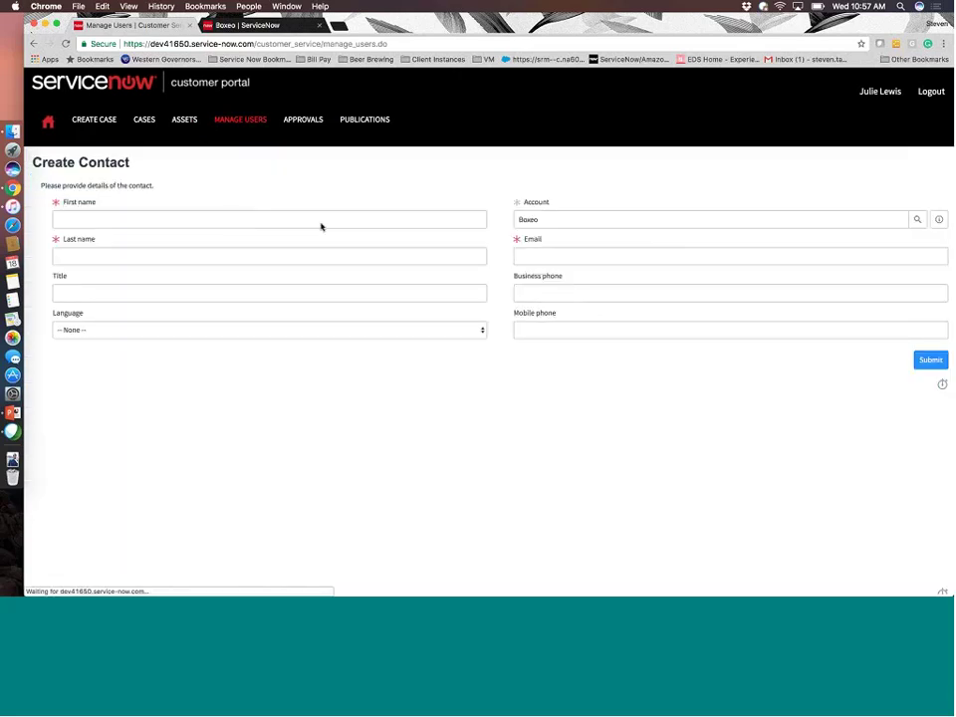
{"action": "left_click", "coordinate": [317, 221]}
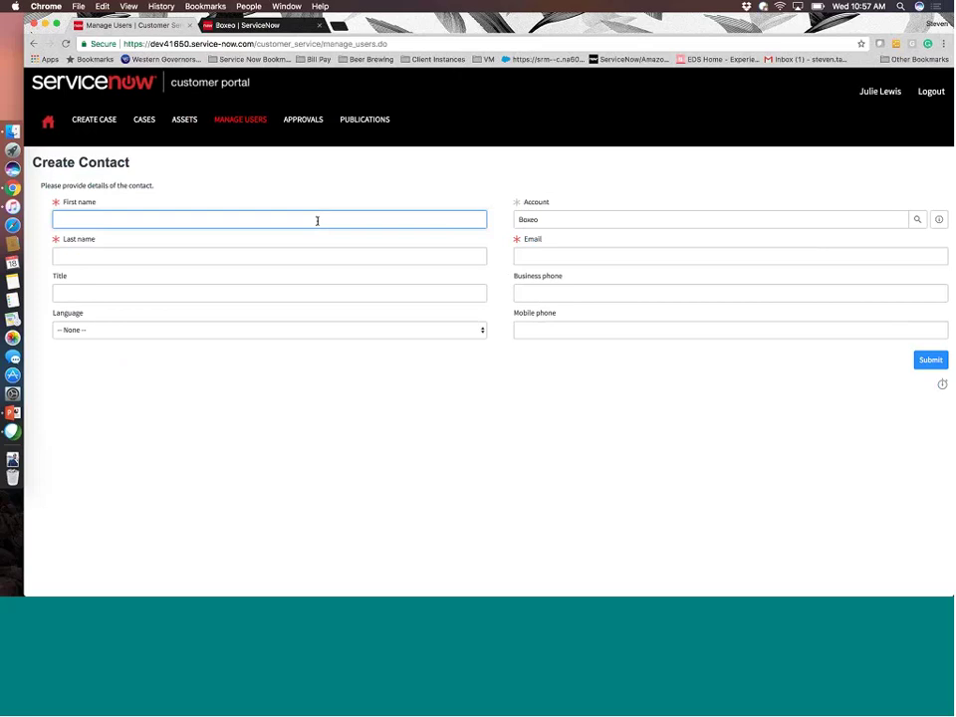
{"action": "type", "text": "Demo"}
{"action": "key", "text": "Tab"}
{"action": "type", "text": "Steve"}
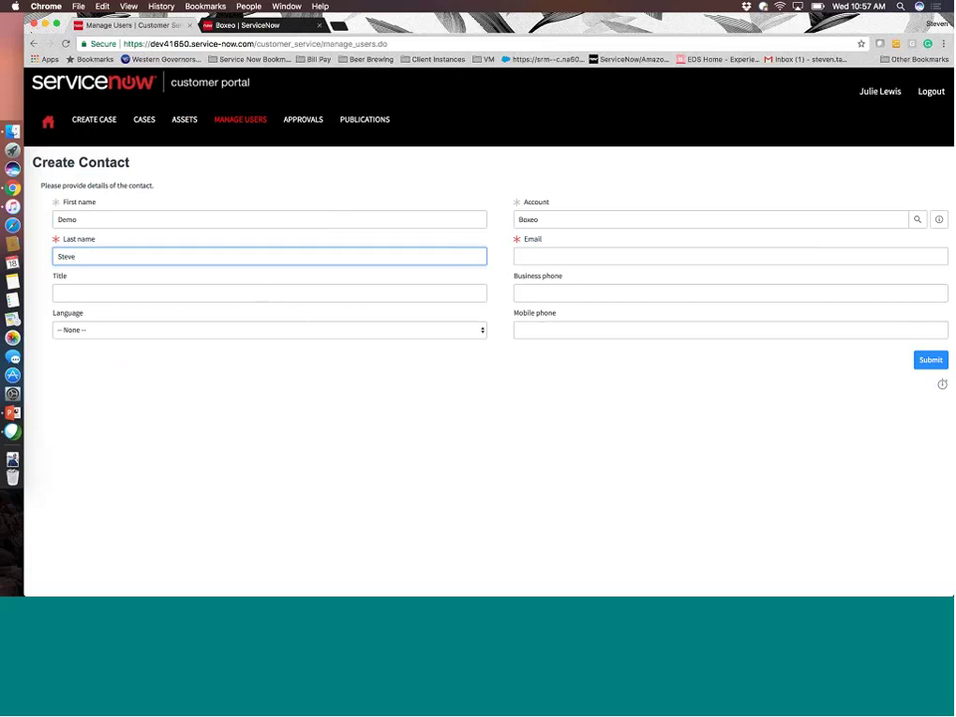
Set the contact's language to English, fill in e-mail and mobile phone, and submit.
{"action": "left_click", "coordinate": [400, 334]}
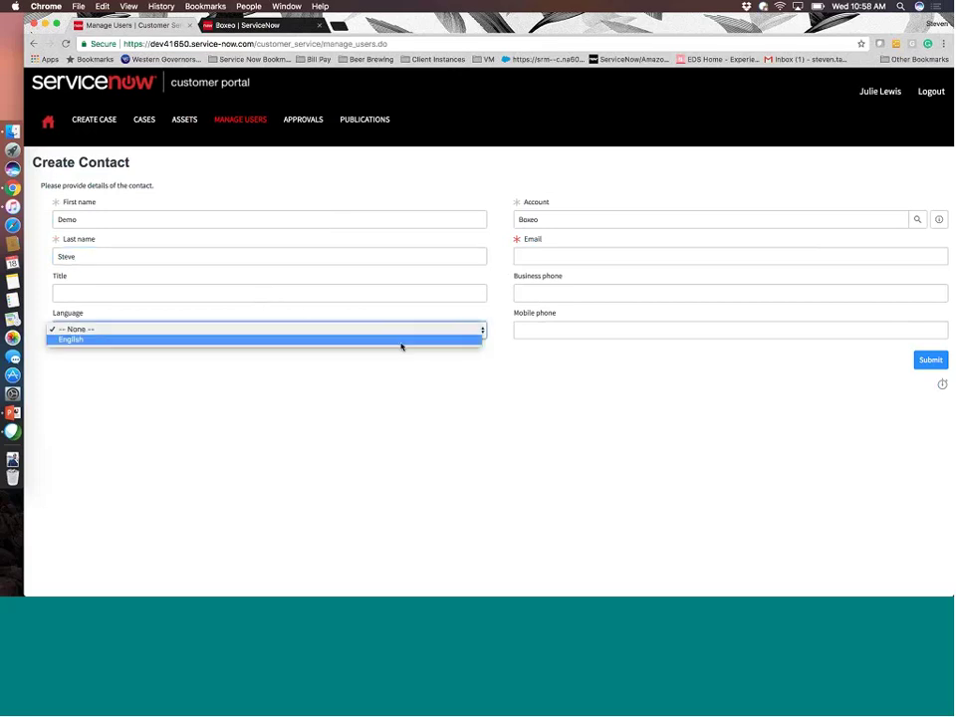
{"action": "left_click", "coordinate": [401, 345]}
{"action": "left_click", "coordinate": [581, 257]}
{"action": "type", "text": "Demo@"}
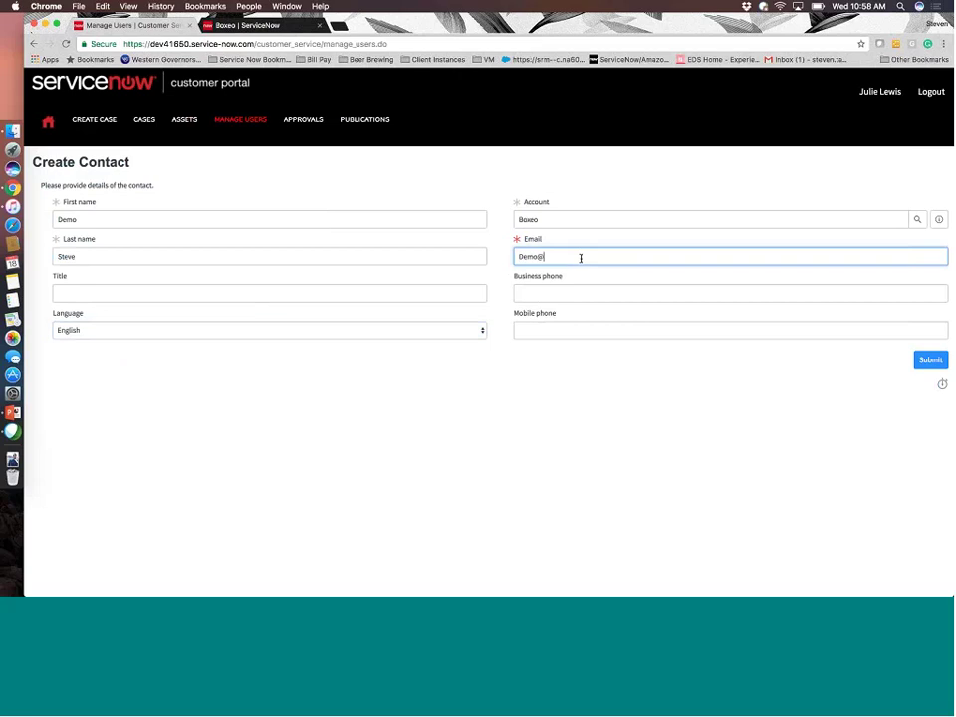
{"action": "type", "text": "example.com"}
{"action": "left_click", "coordinate": [591, 291]}
{"action": "left_click", "coordinate": [563, 329]}
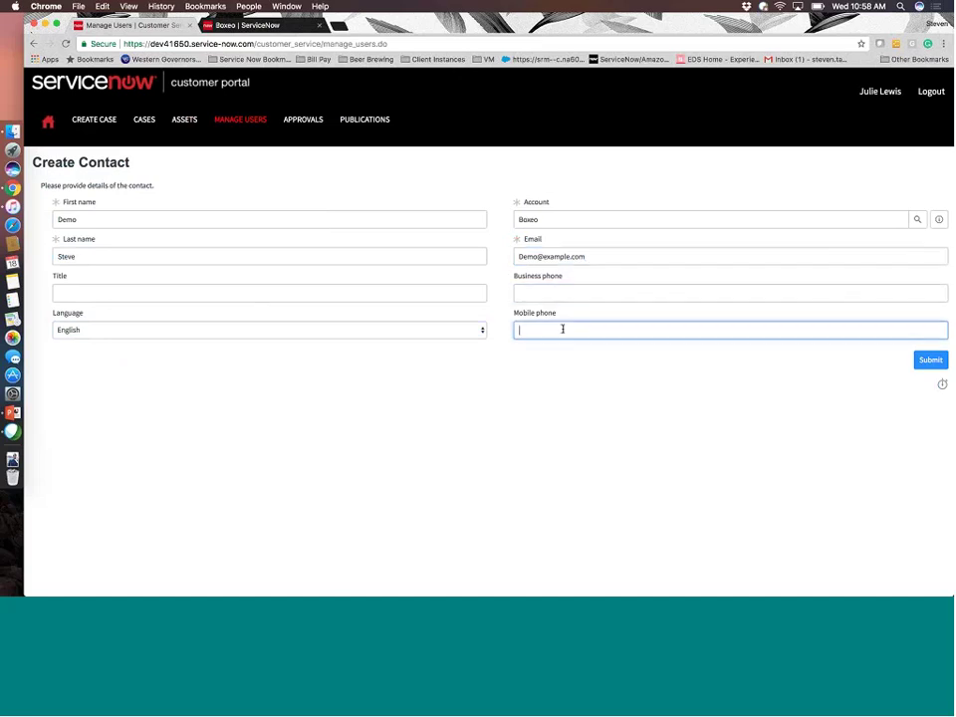
{"action": "type", "text": "555-555-5555"}
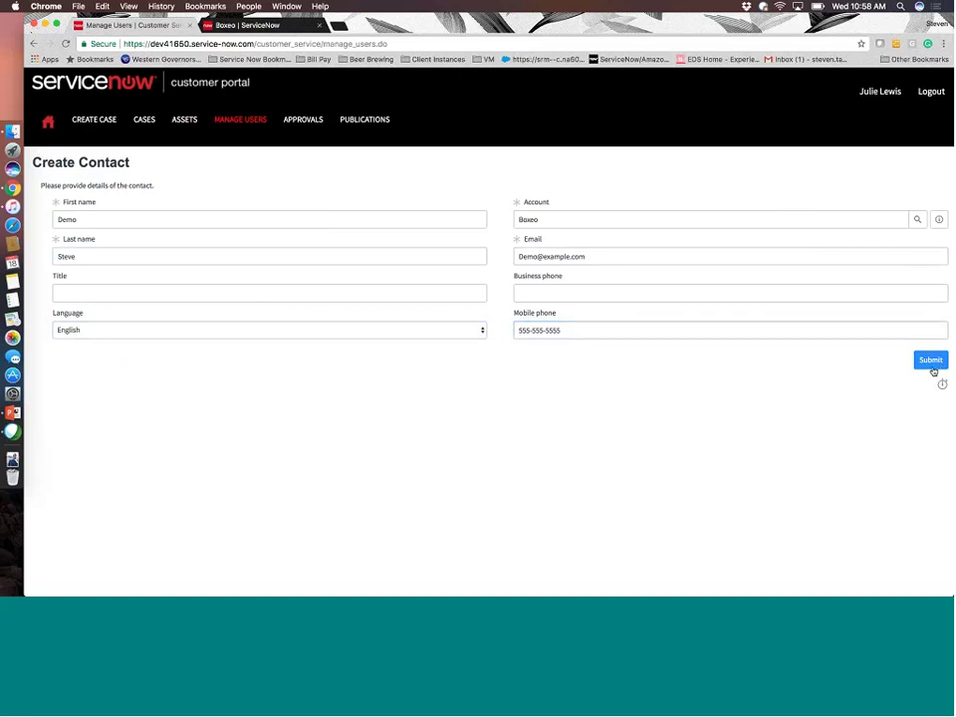
{"action": "left_click", "coordinate": [931, 360]}
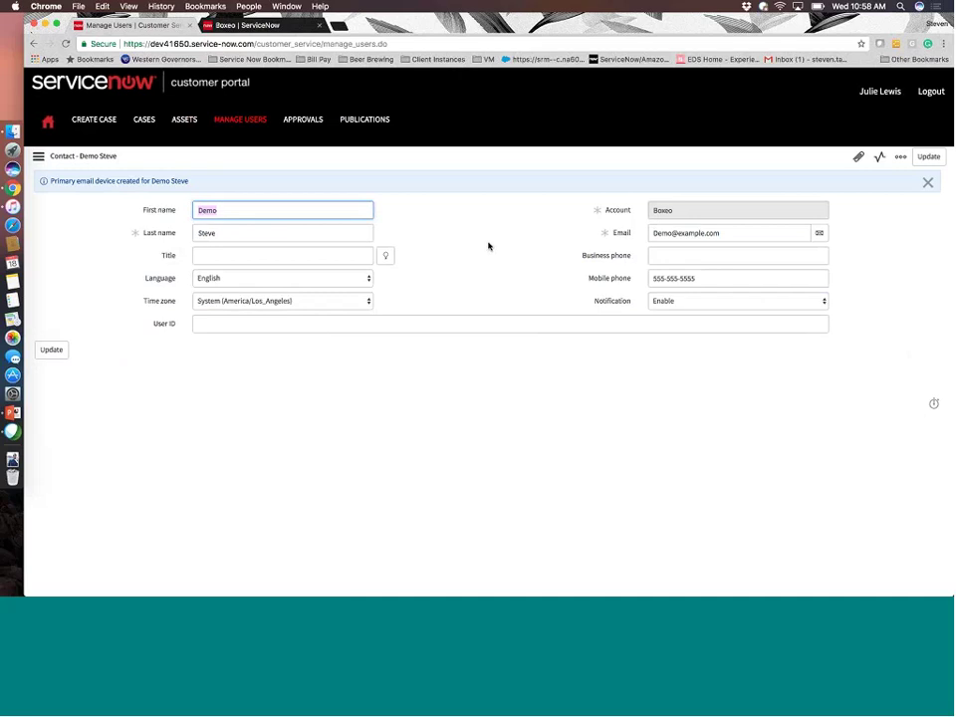
Enter the contact's user ID and save the contact record.
{"action": "left_click", "coordinate": [352, 322]}
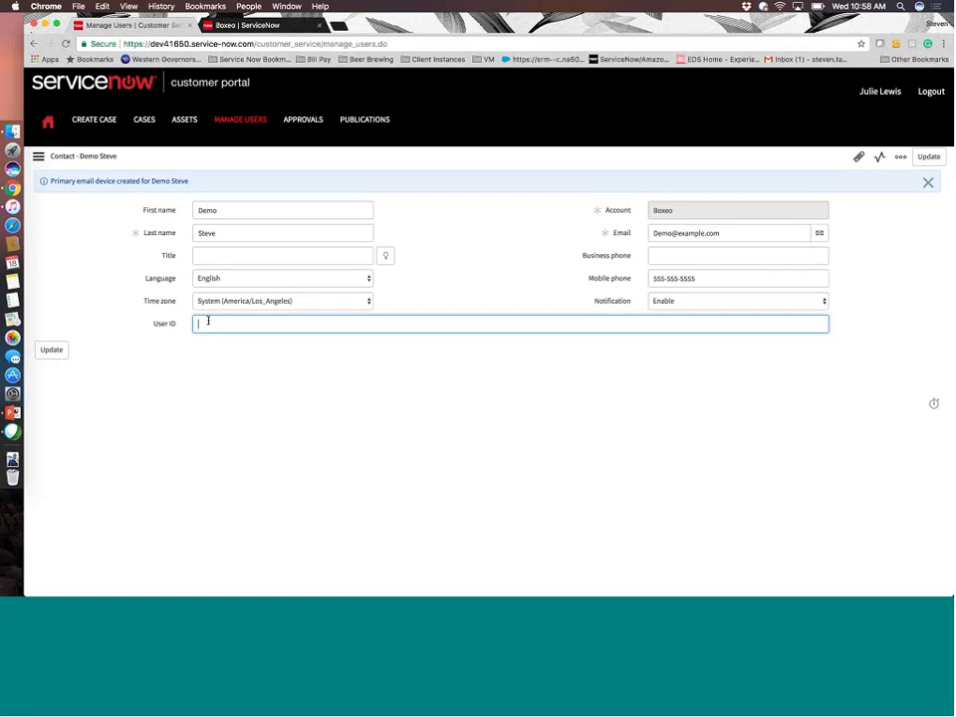
{"action": "type", "text": "demo.steven"}
{"action": "key", "text": "BackSpace"}
{"action": "left_click", "coordinate": [181, 324]}
{"action": "right_click", "coordinate": [574, 165]}
{"action": "left_click", "coordinate": [587, 169]}
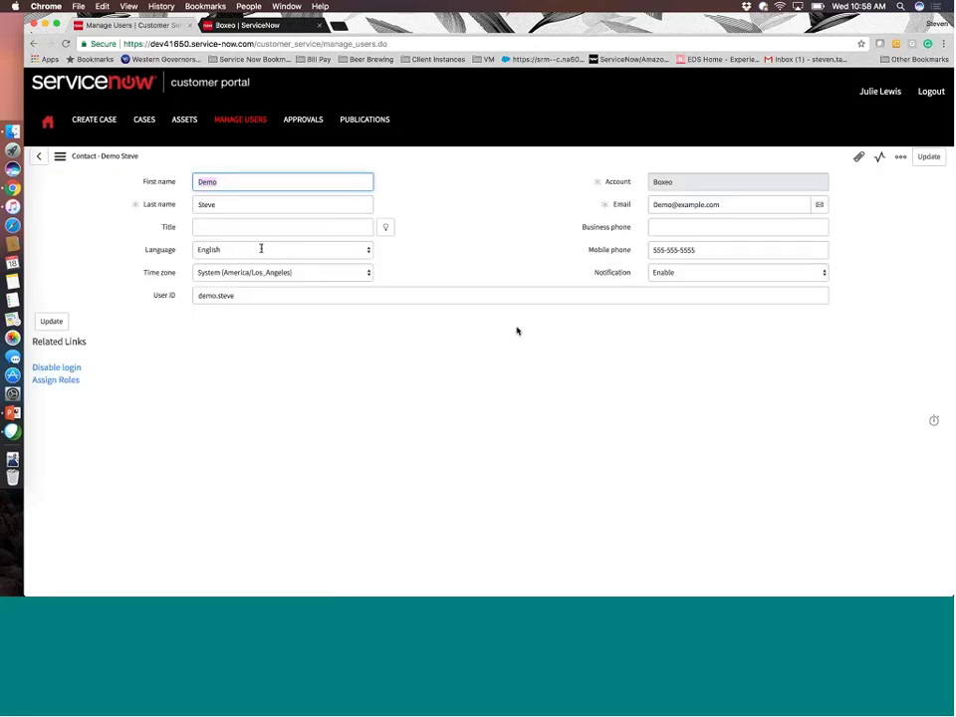
Move through the business phone field and select the user ID value.
{"action": "left_click", "coordinate": [703, 203]}
{"action": "key", "text": "Tab"}
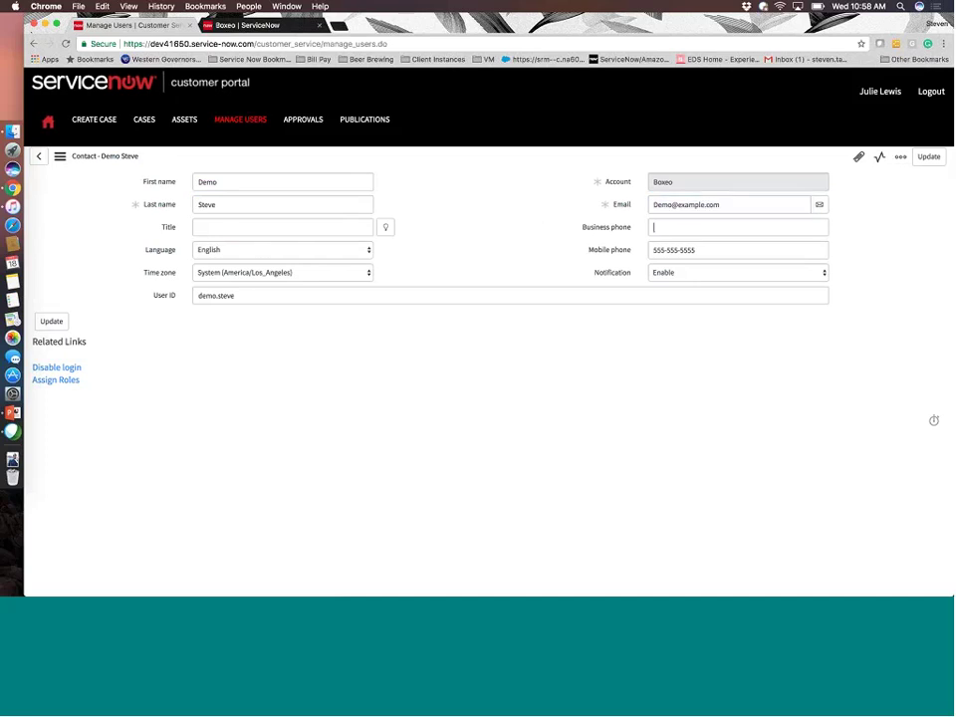
{"action": "left_click_drag", "start_coordinate": [259, 295], "coordinate": [175, 289]}
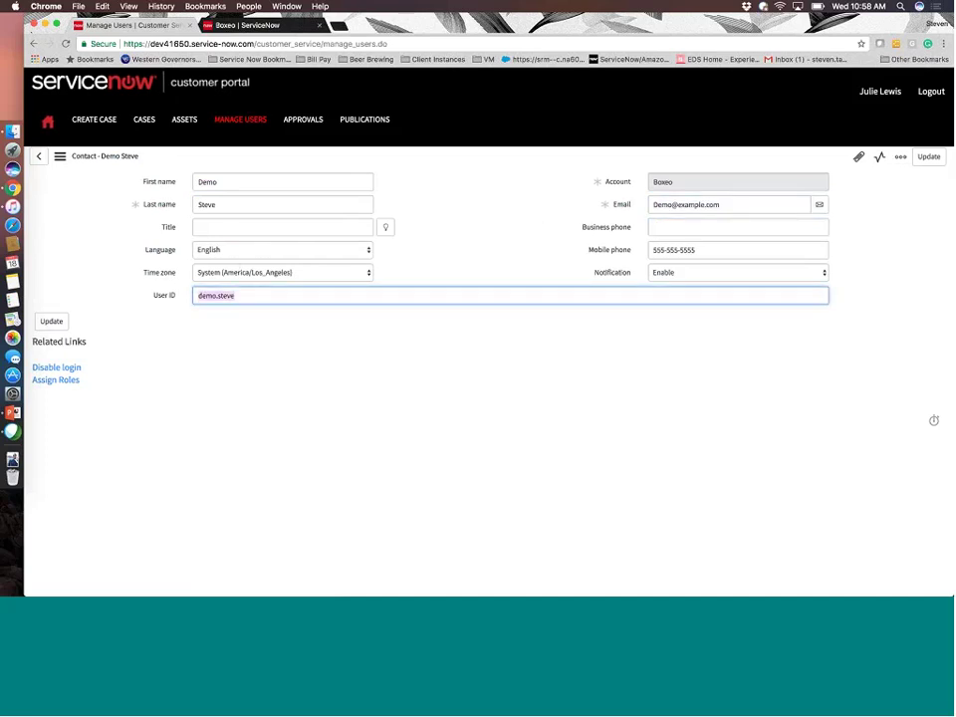
Give the contact the sn_customerservice.customer_admin role and disable its portal login.
{"action": "left_click", "coordinate": [55, 381]}
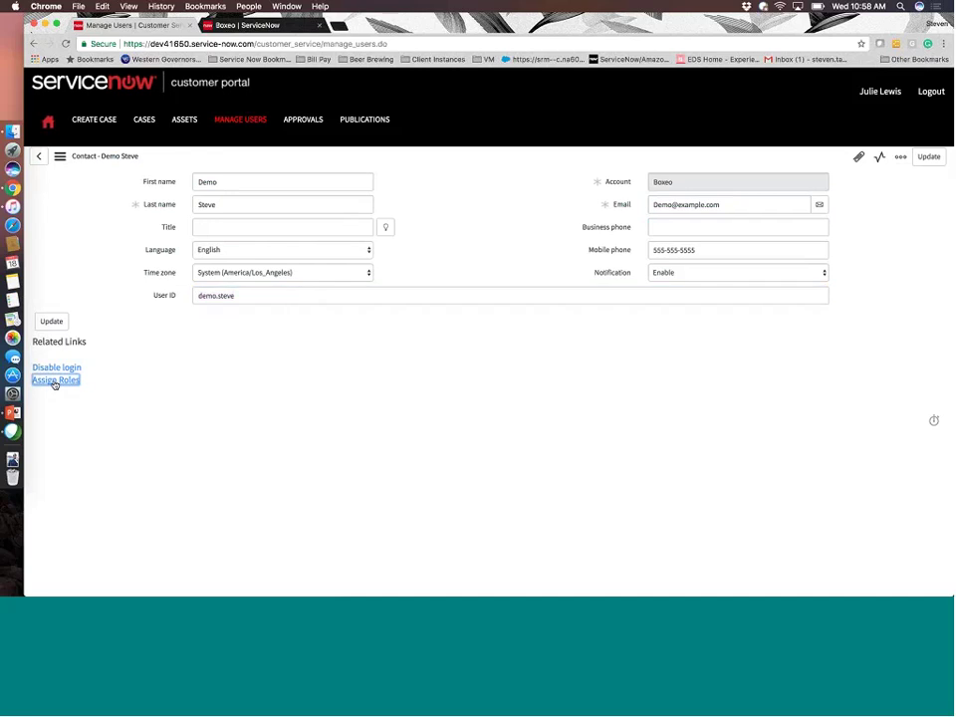
{"action": "left_click", "coordinate": [363, 225]}
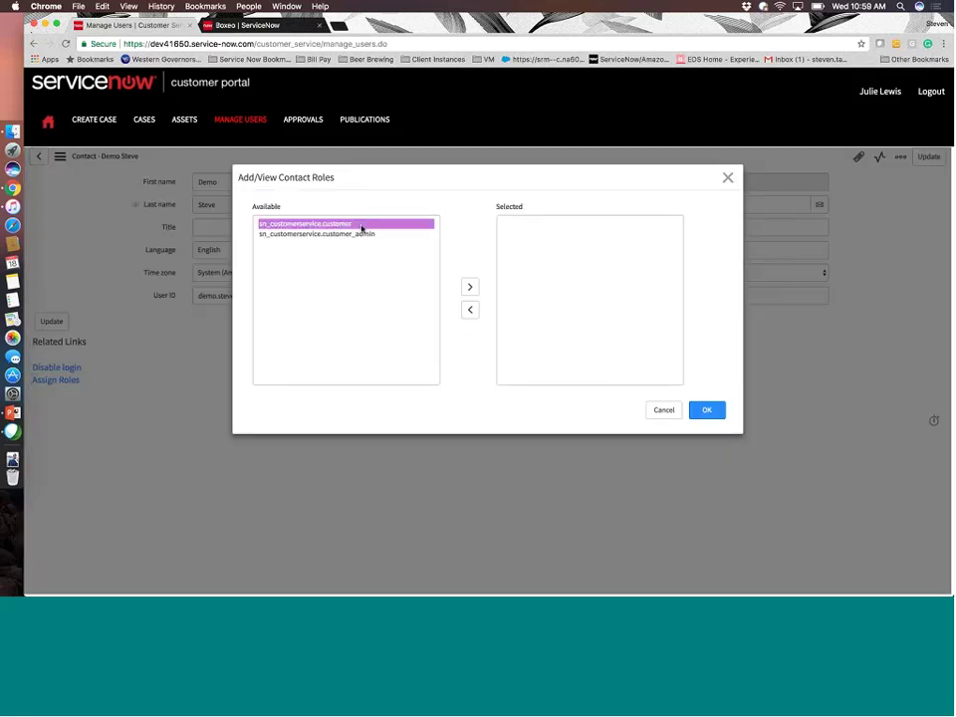
{"action": "left_click", "coordinate": [338, 235]}
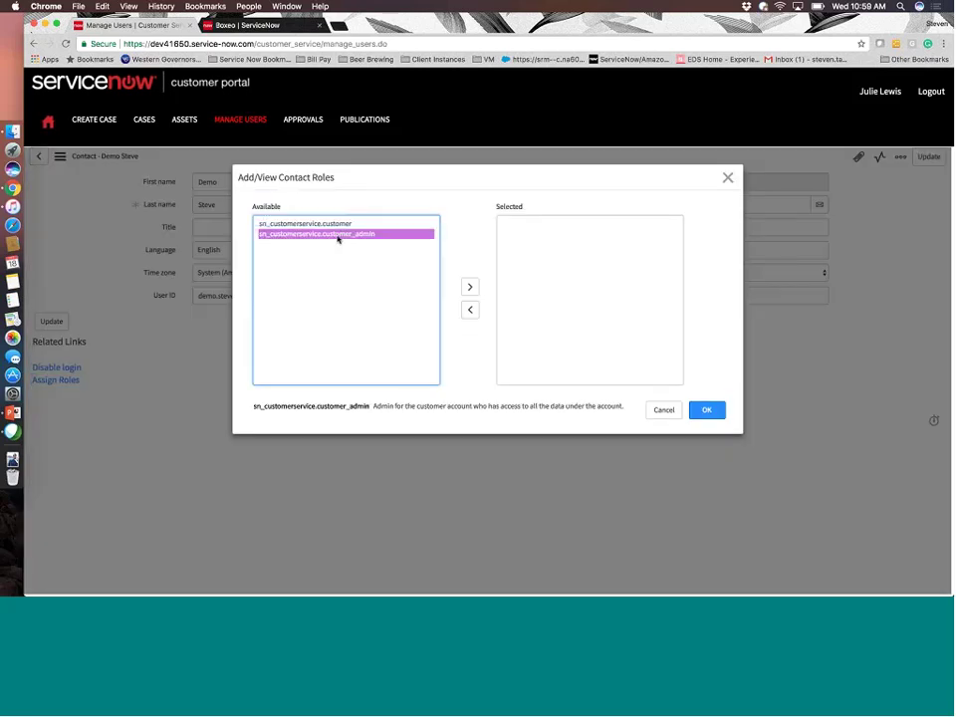
{"action": "left_click", "coordinate": [471, 287]}
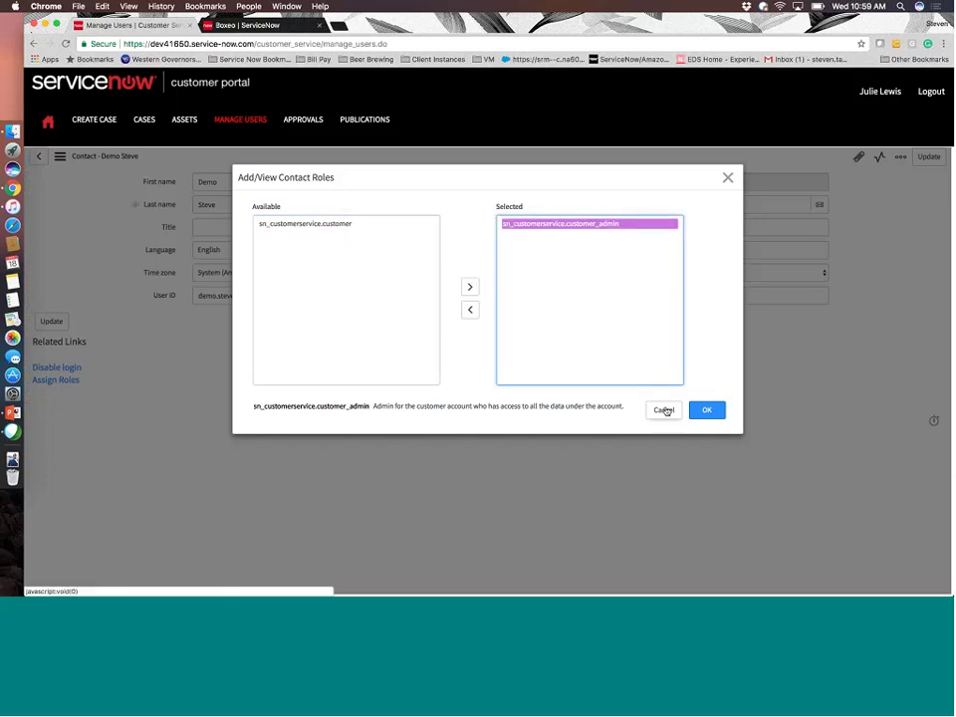
{"action": "left_click", "coordinate": [704, 413]}
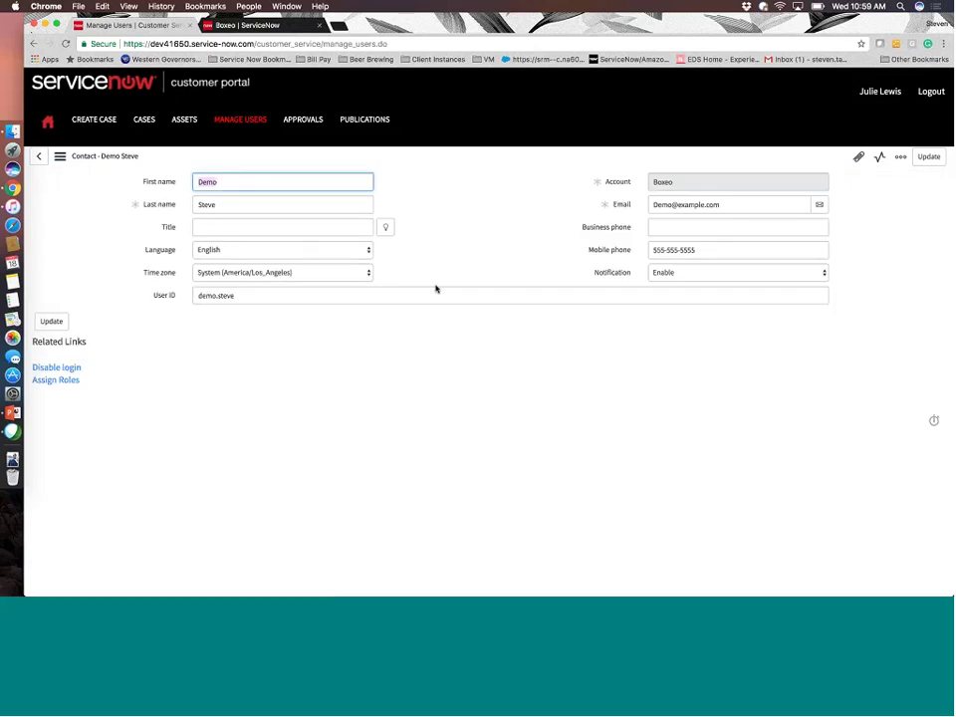
{"action": "key", "text": "Left"}
{"action": "left_click", "coordinate": [57, 372]}
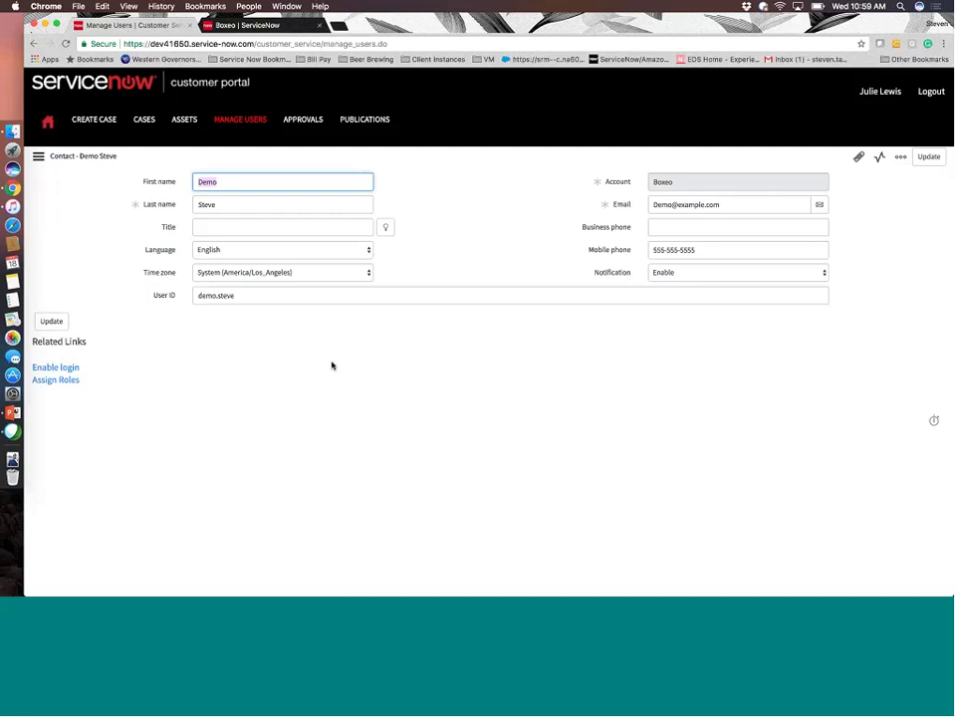
Approve the first pending user registration request, then go to the Publications list.
{"action": "left_click", "coordinate": [297, 120]}
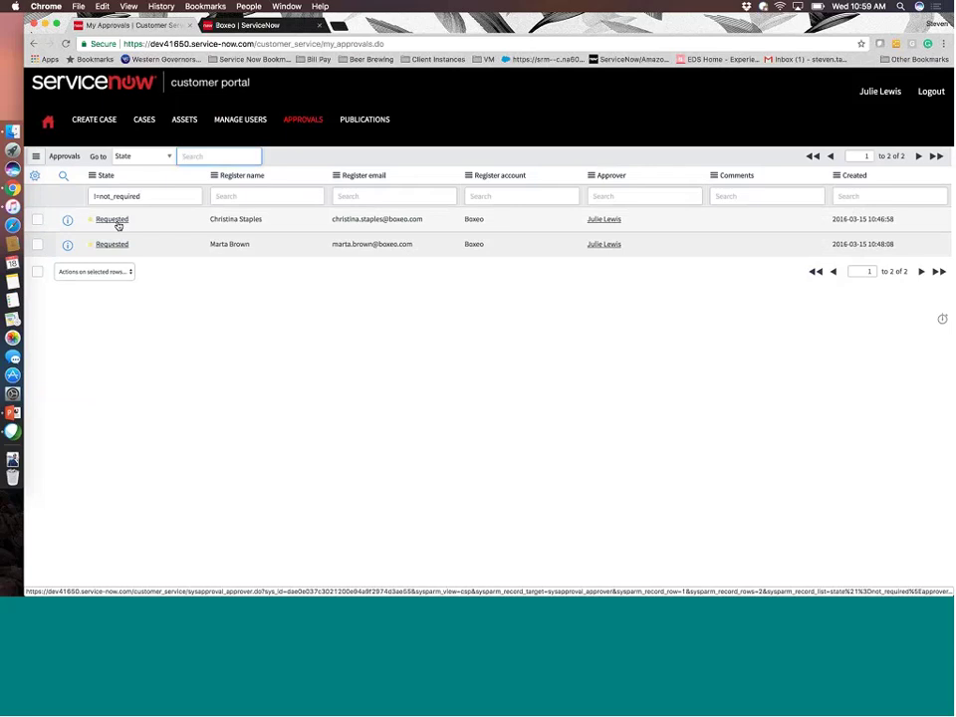
{"action": "left_click", "coordinate": [118, 221]}
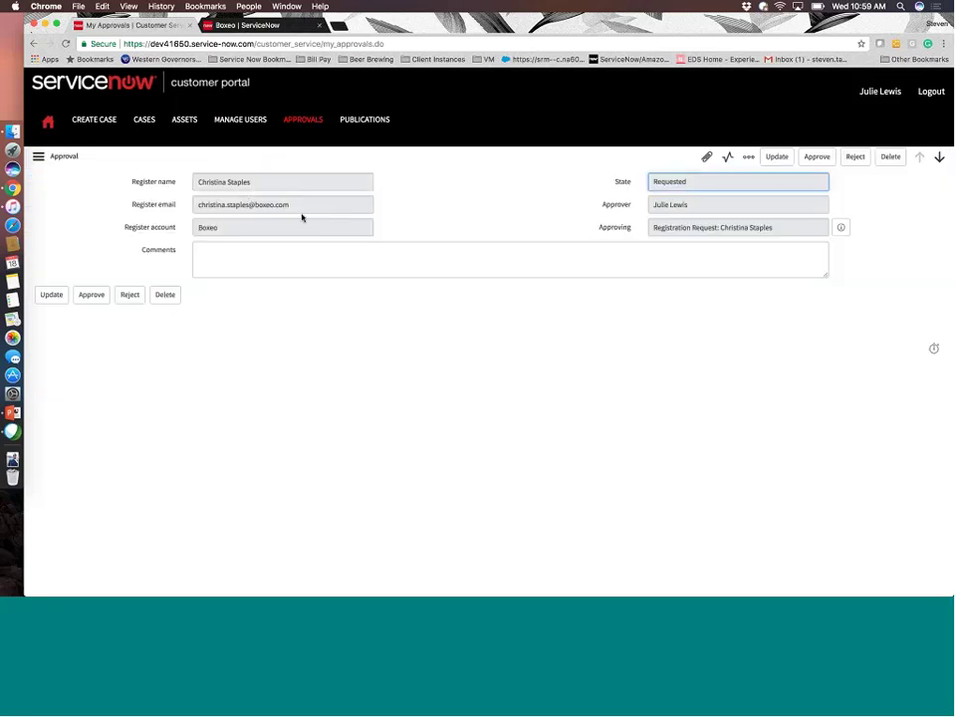
{"action": "left_click", "coordinate": [211, 233]}
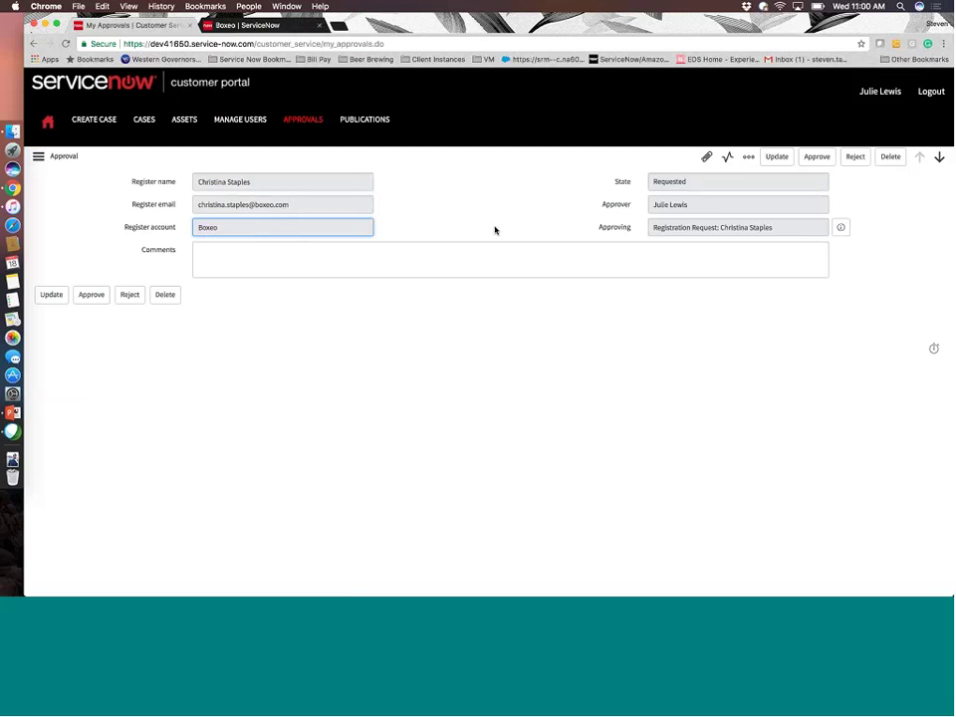
{"action": "left_click", "coordinate": [89, 296]}
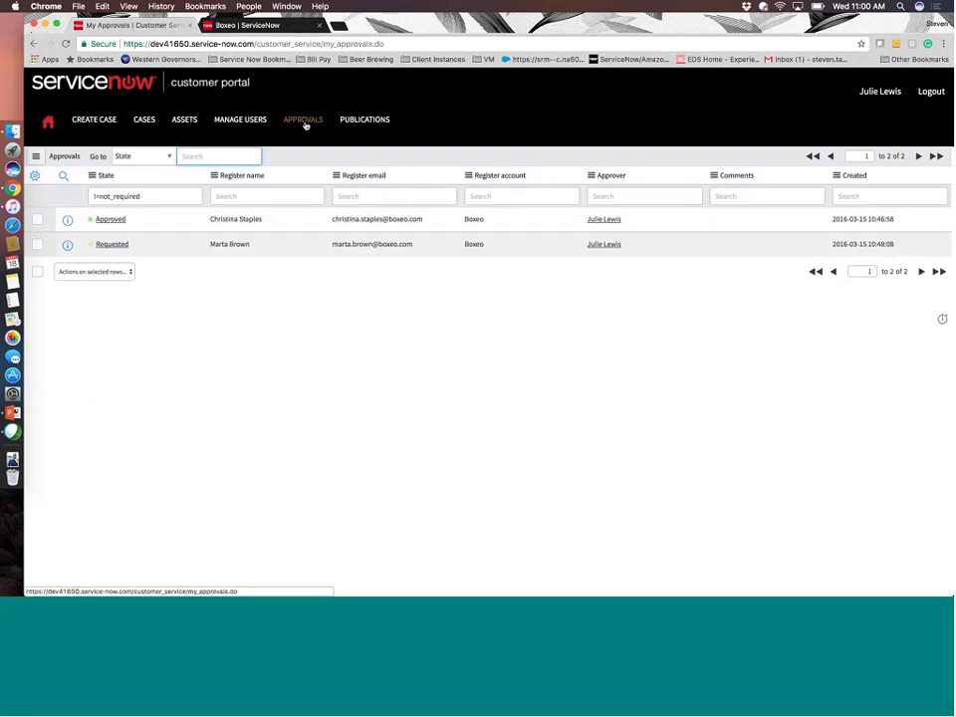
{"action": "left_click", "coordinate": [136, 140]}
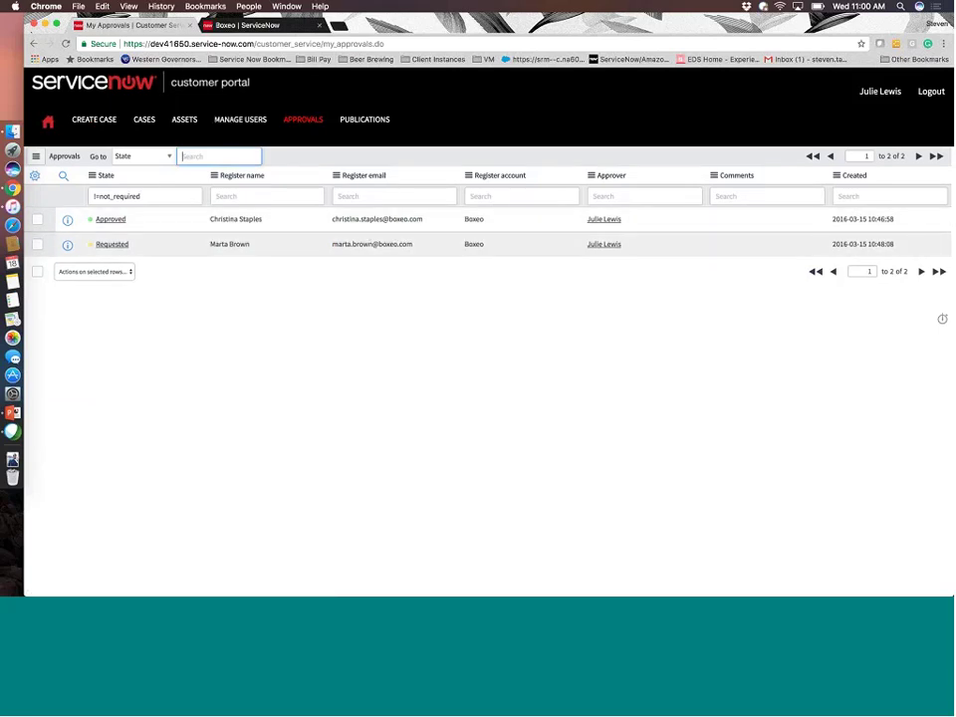
{"action": "left_click", "coordinate": [351, 131]}
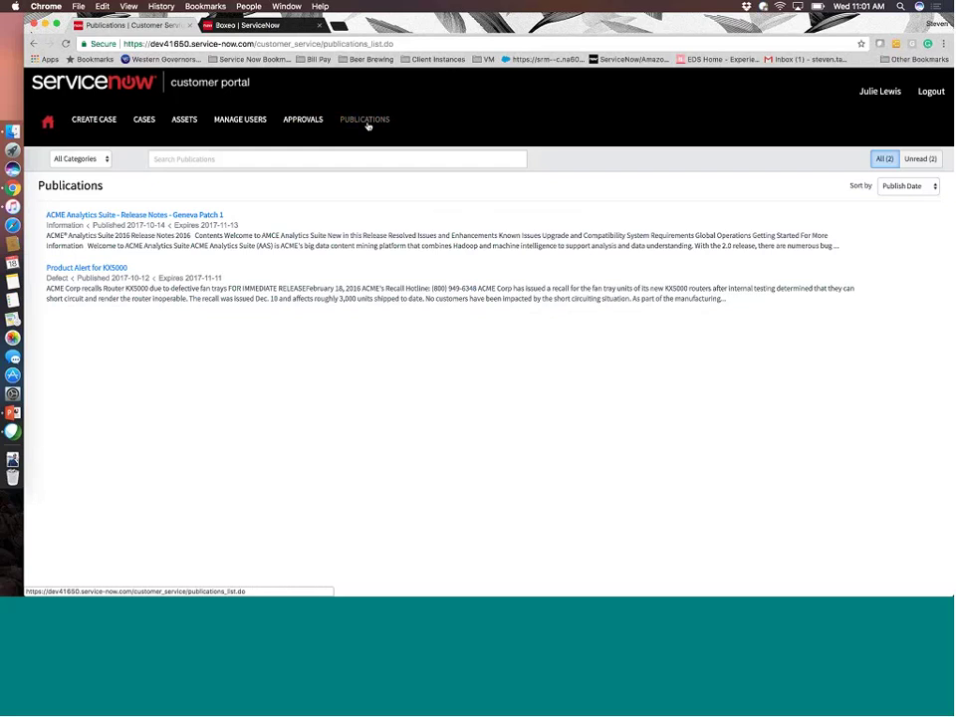
Read through the 'Product Alert for KX5000' fan tray recall publication.
{"action": "left_click", "coordinate": [121, 268]}
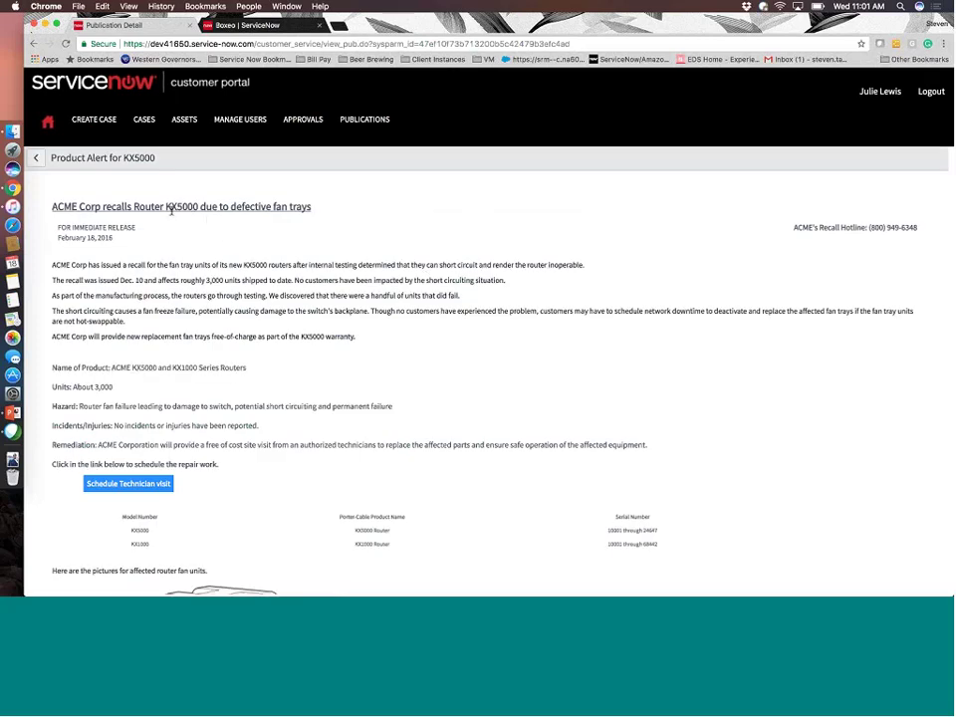
{"action": "scroll", "coordinate": [205, 290], "scroll_direction": "down", "scroll_amount": 5}
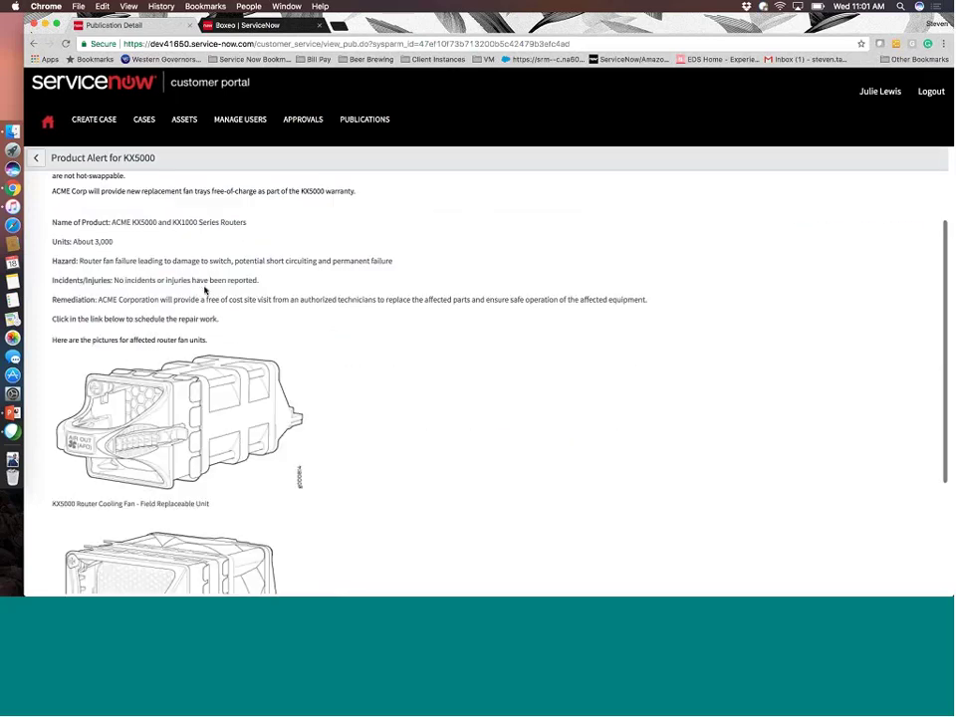
{"action": "scroll", "coordinate": [204, 290], "scroll_direction": "up", "scroll_amount": 5}
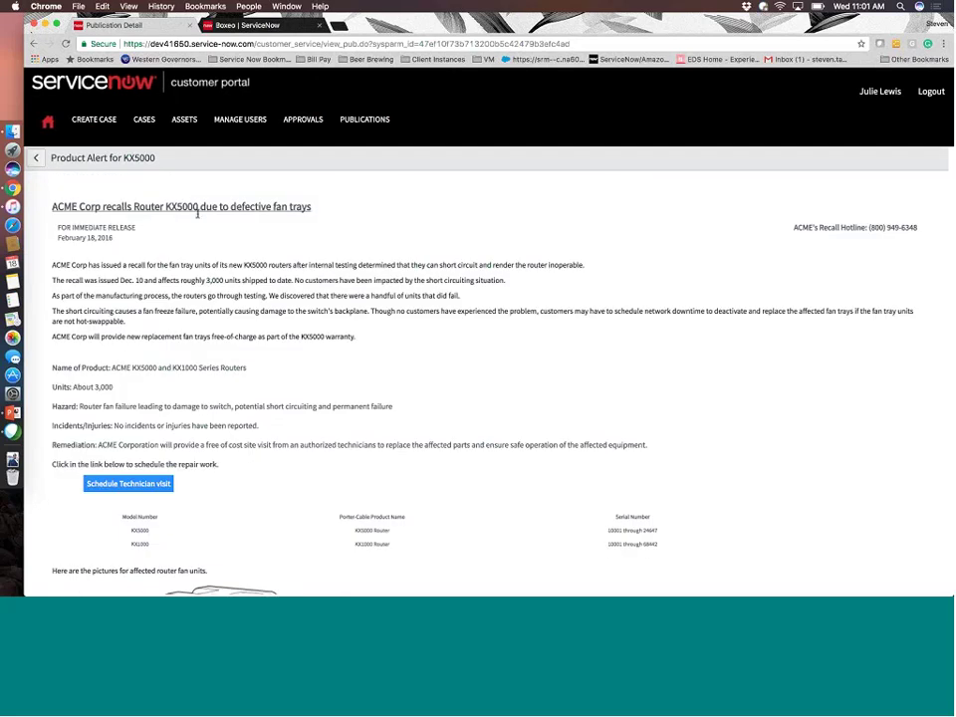
{"action": "scroll", "coordinate": [245, 284], "scroll_direction": "down", "scroll_amount": 3}
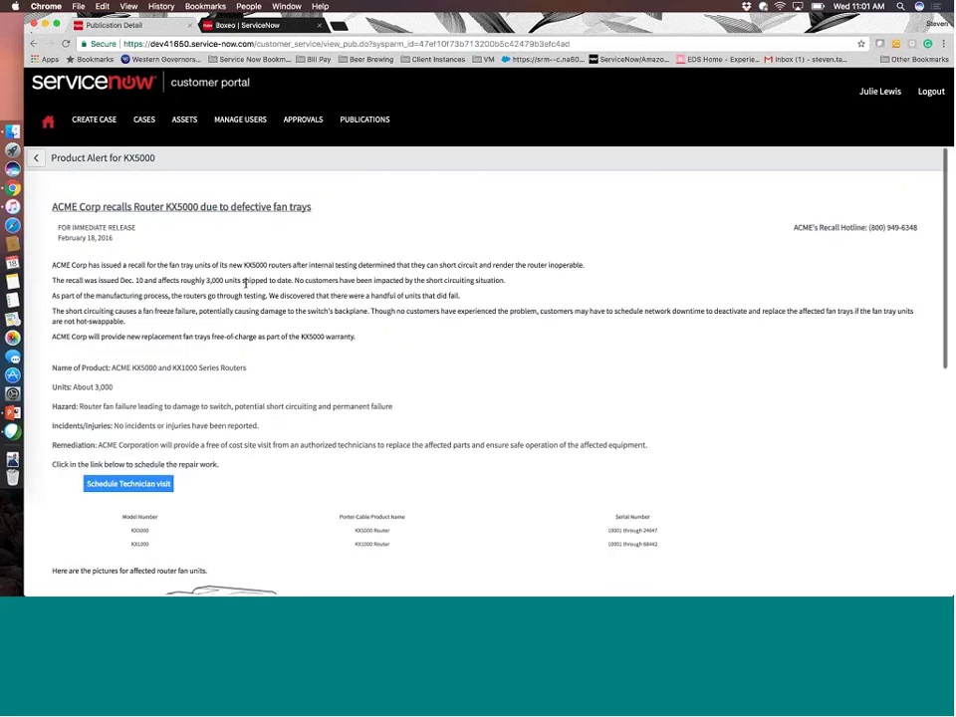
{"action": "scroll", "coordinate": [245, 282], "scroll_direction": "up", "scroll_amount": 5}
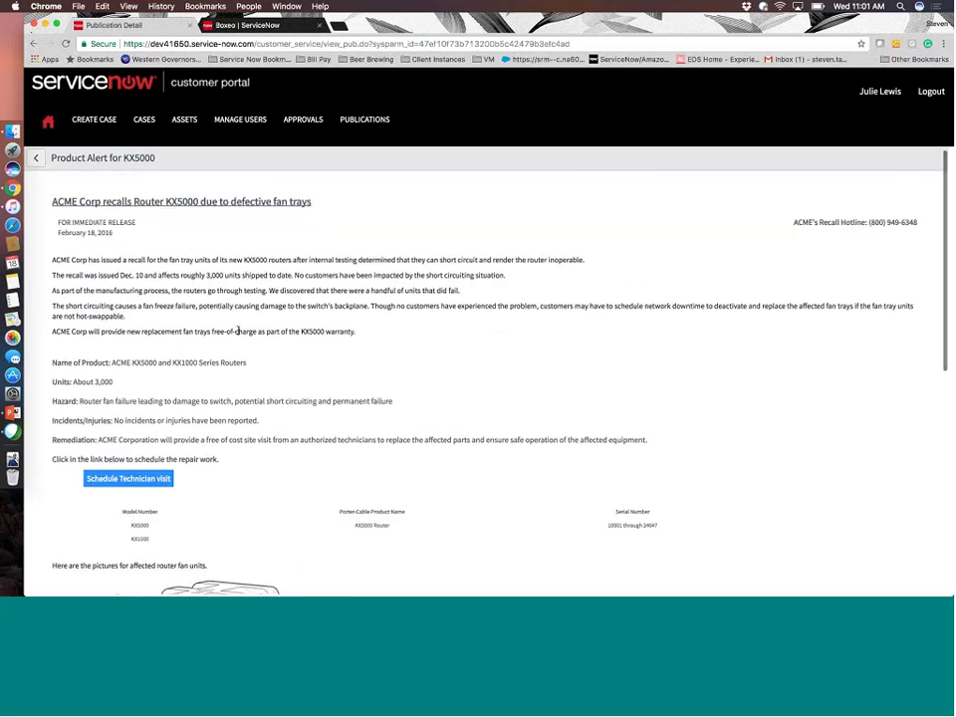
{"action": "scroll", "coordinate": [255, 315], "scroll_direction": "down", "scroll_amount": 5}
{"action": "scroll", "coordinate": [253, 316], "scroll_direction": "up", "scroll_amount": 5}
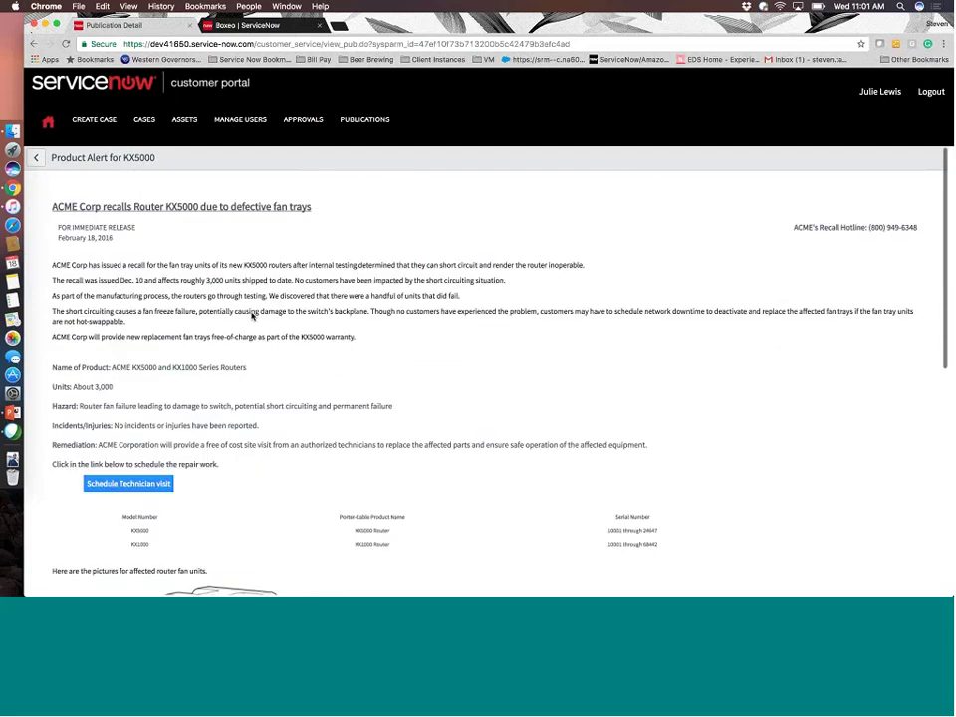
{"action": "scroll", "coordinate": [253, 315], "scroll_direction": "down", "scroll_amount": 5}
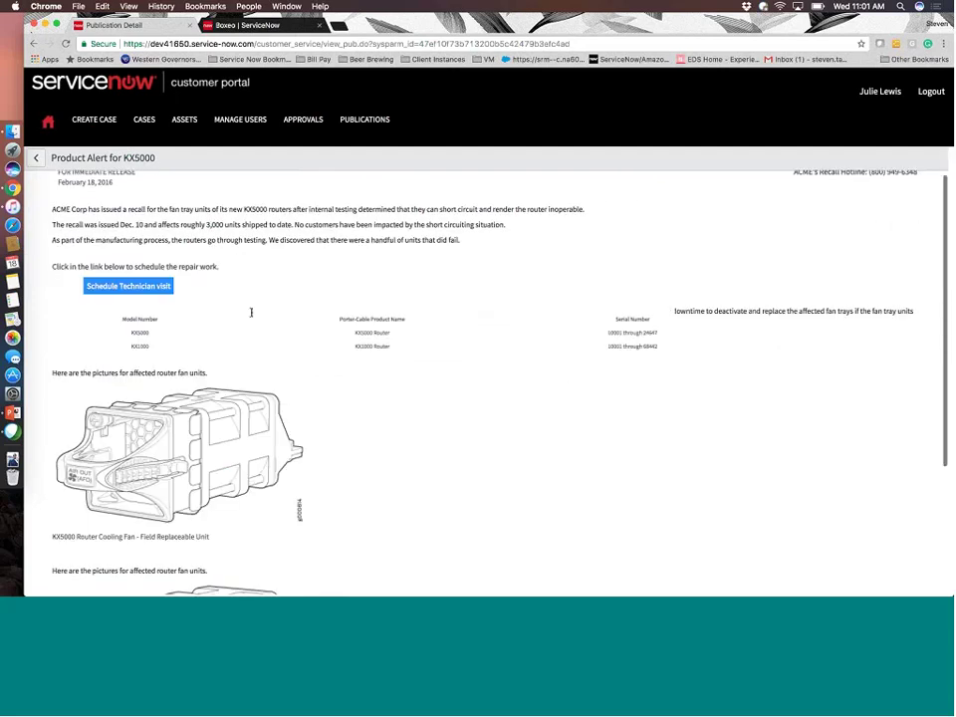
{"action": "left_click", "coordinate": [121, 288]}
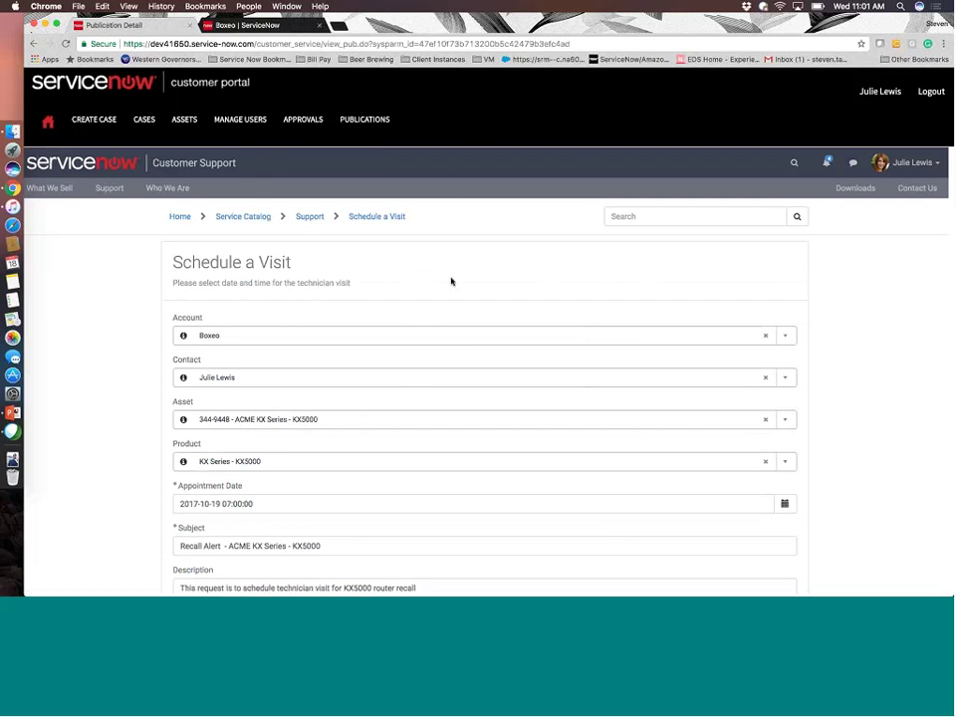
{"action": "scroll", "coordinate": [864, 295], "scroll_direction": "down", "scroll_amount": 3}
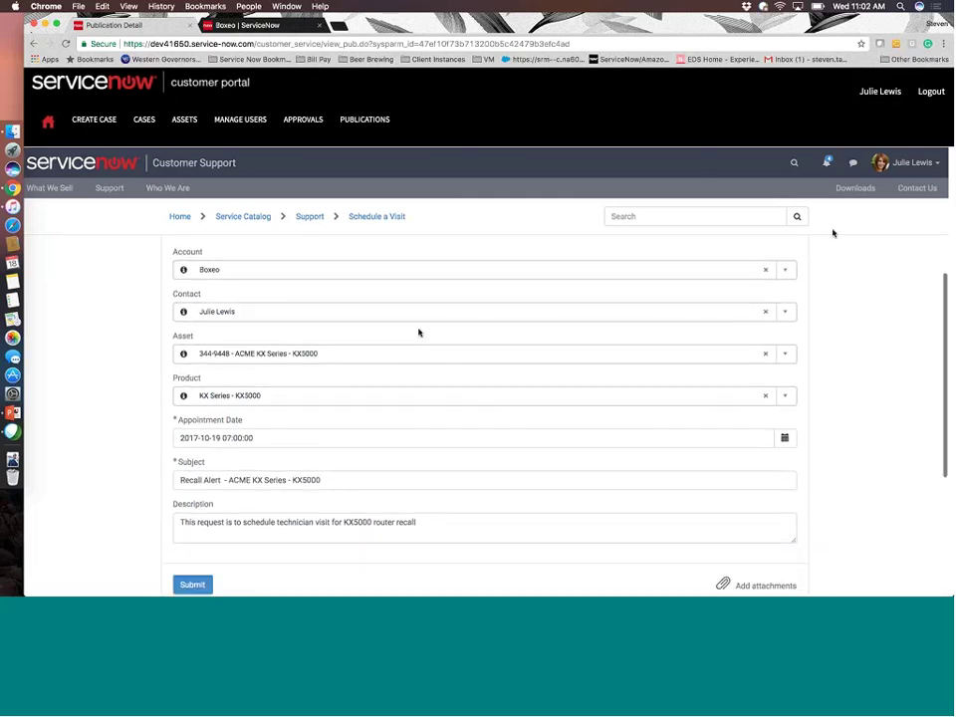
{"action": "scroll", "coordinate": [418, 332], "scroll_direction": "down", "scroll_amount": 3}
{"action": "scroll", "coordinate": [418, 333], "scroll_direction": "up", "scroll_amount": 5}
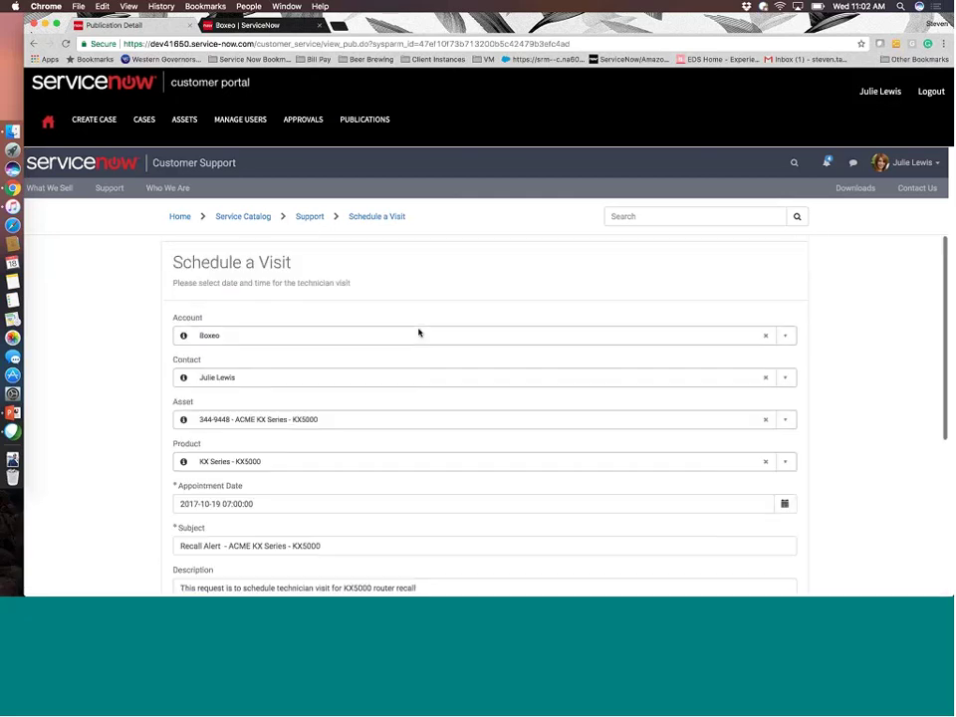
{"action": "scroll", "coordinate": [419, 333], "scroll_direction": "down", "scroll_amount": 3}
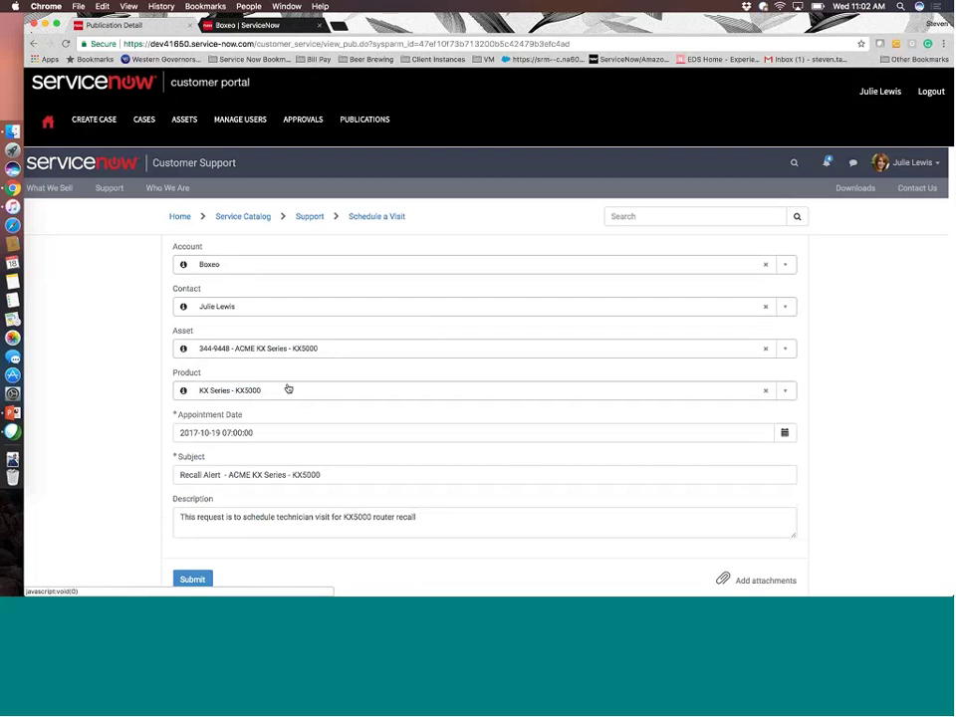
{"action": "scroll", "coordinate": [288, 389], "scroll_direction": "down", "scroll_amount": 3}
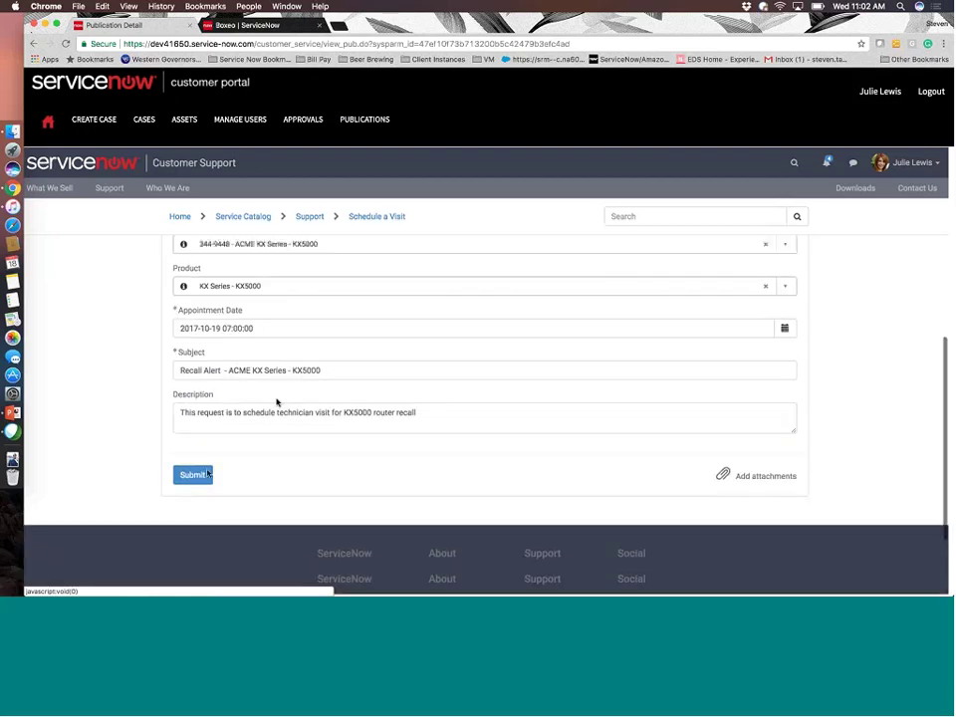
{"action": "scroll", "coordinate": [252, 439], "scroll_direction": "up", "scroll_amount": 3}
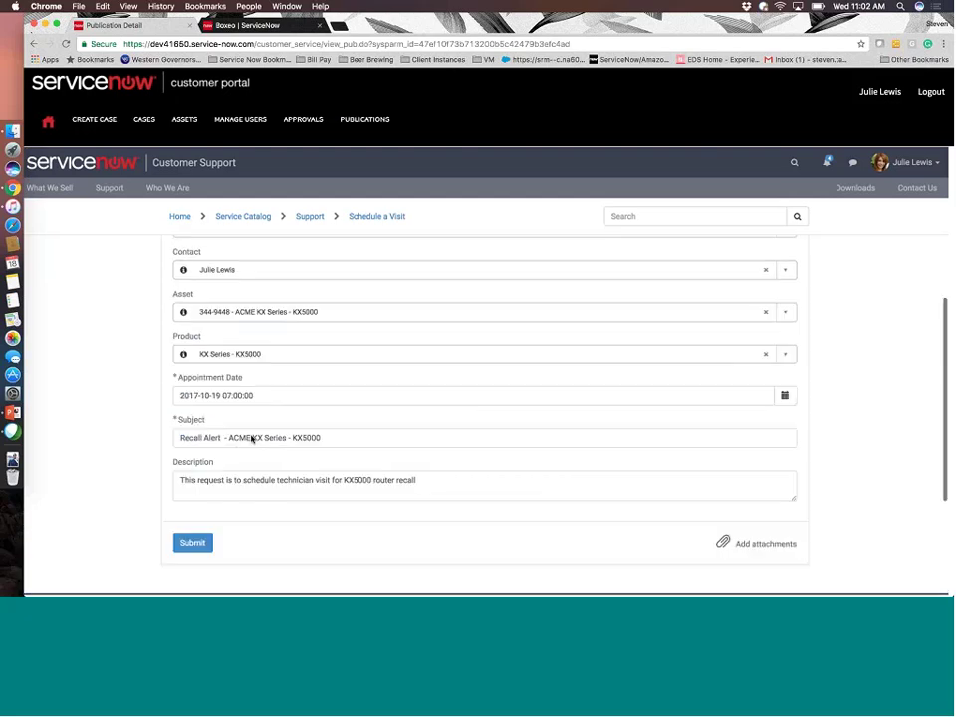
{"action": "scroll", "coordinate": [252, 439], "scroll_direction": "down", "scroll_amount": 2}
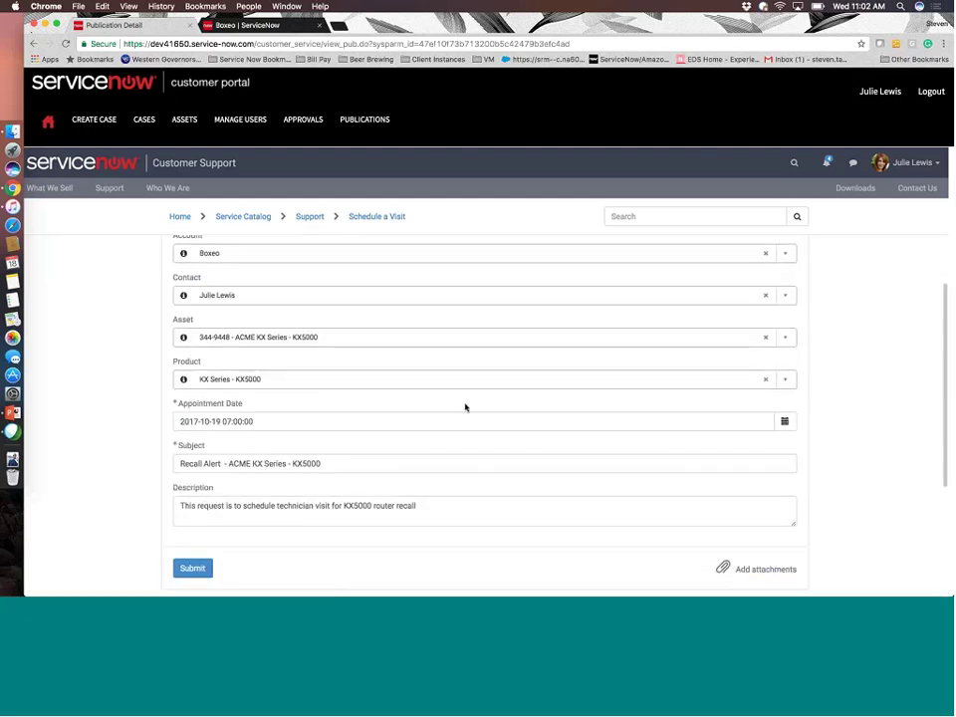
Change the technician visit appointment to 2017-11-03 and submit the request.
{"action": "left_click", "coordinate": [785, 421]}
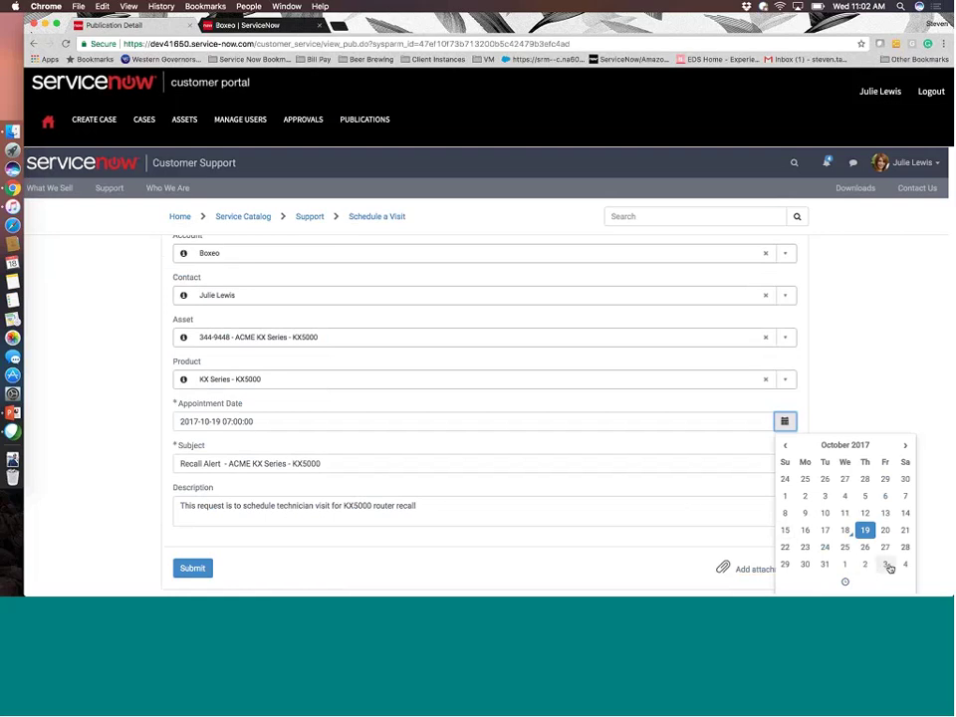
{"action": "left_click", "coordinate": [890, 568]}
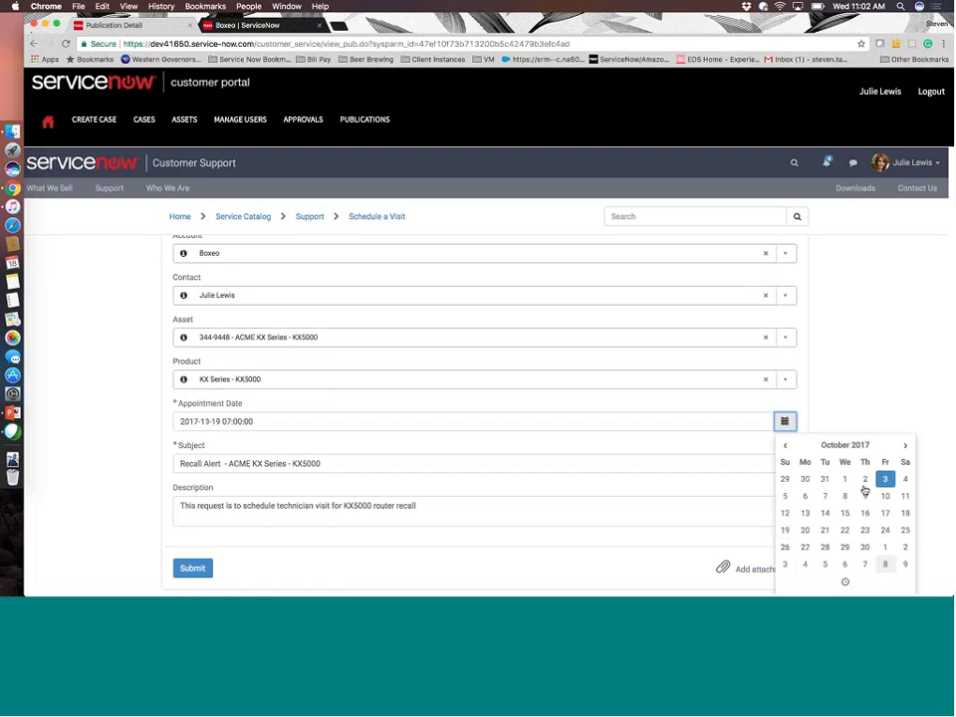
{"action": "scroll", "coordinate": [891, 394], "scroll_direction": "down", "scroll_amount": 4}
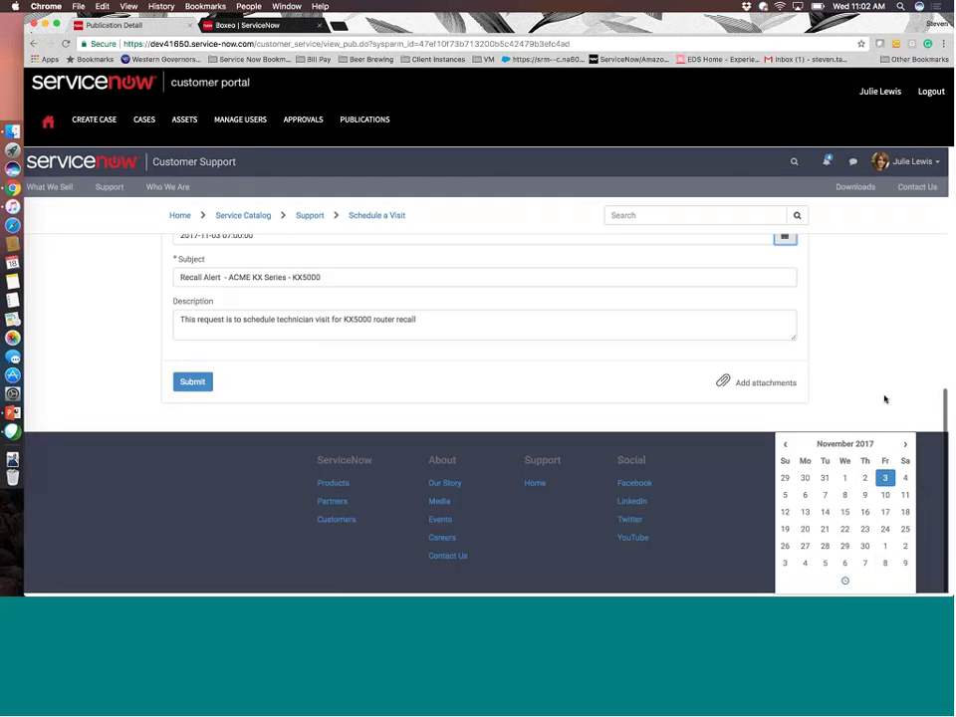
{"action": "scroll", "coordinate": [884, 400], "scroll_direction": "up", "scroll_amount": 2}
{"action": "left_click", "coordinate": [885, 397]}
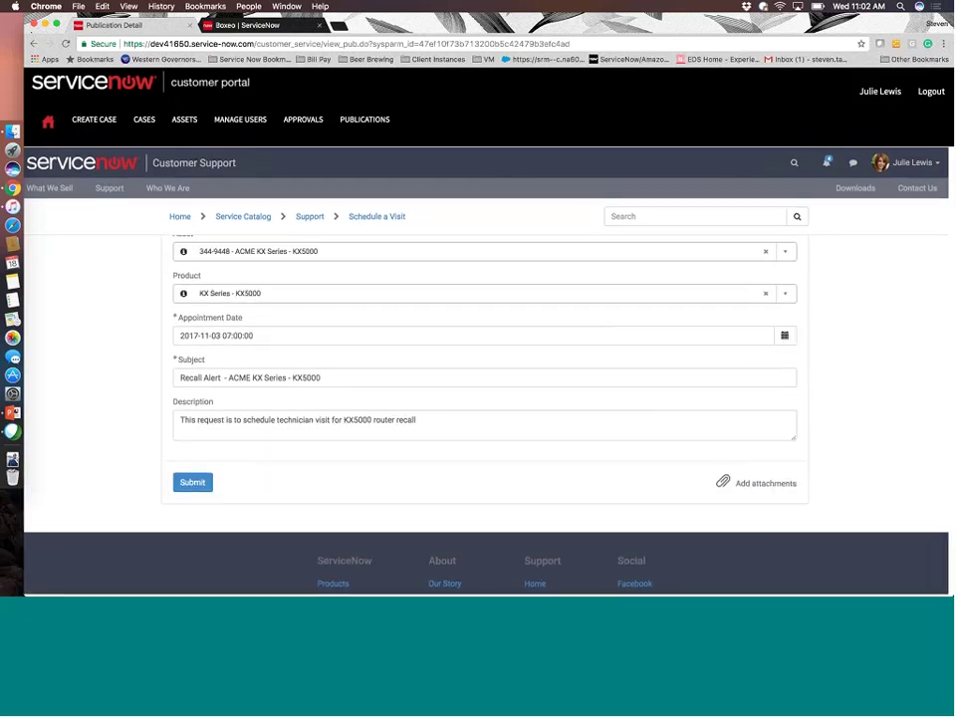
{"action": "left_click", "coordinate": [191, 483]}
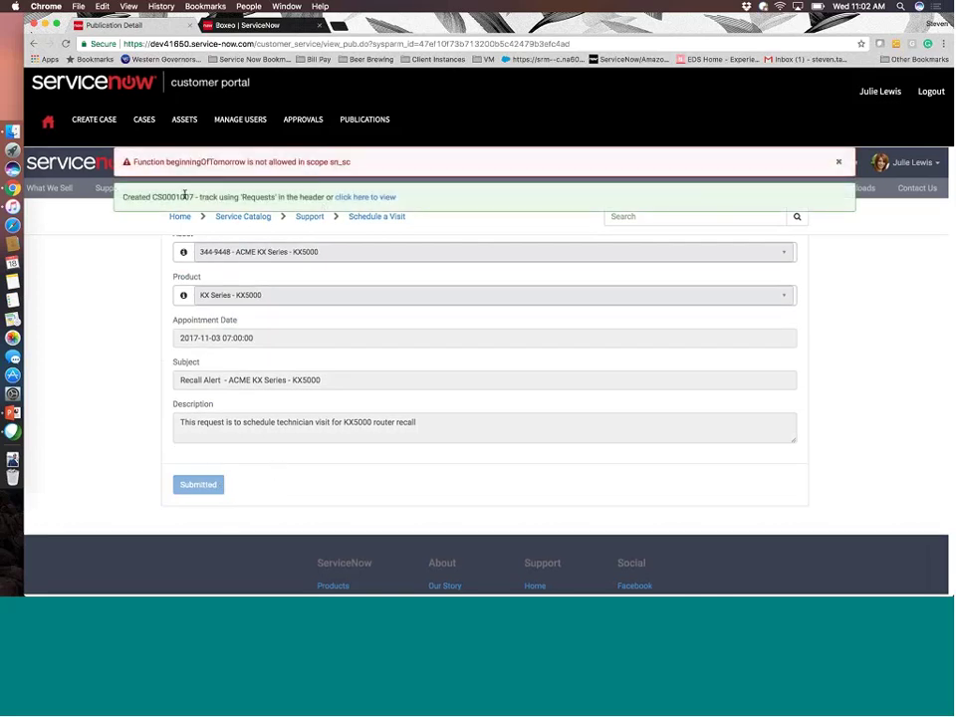
Open new case CS0001007 and post the message 'Please update me asap' on it.
{"action": "double_click", "coordinate": [184, 196]}
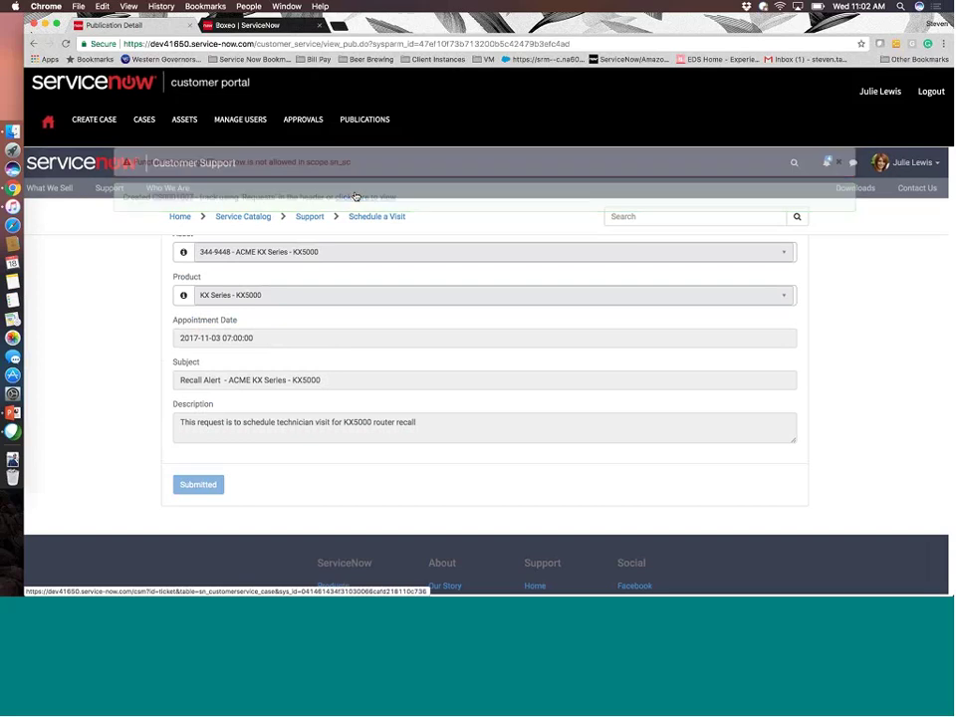
{"action": "left_click", "coordinate": [356, 196]}
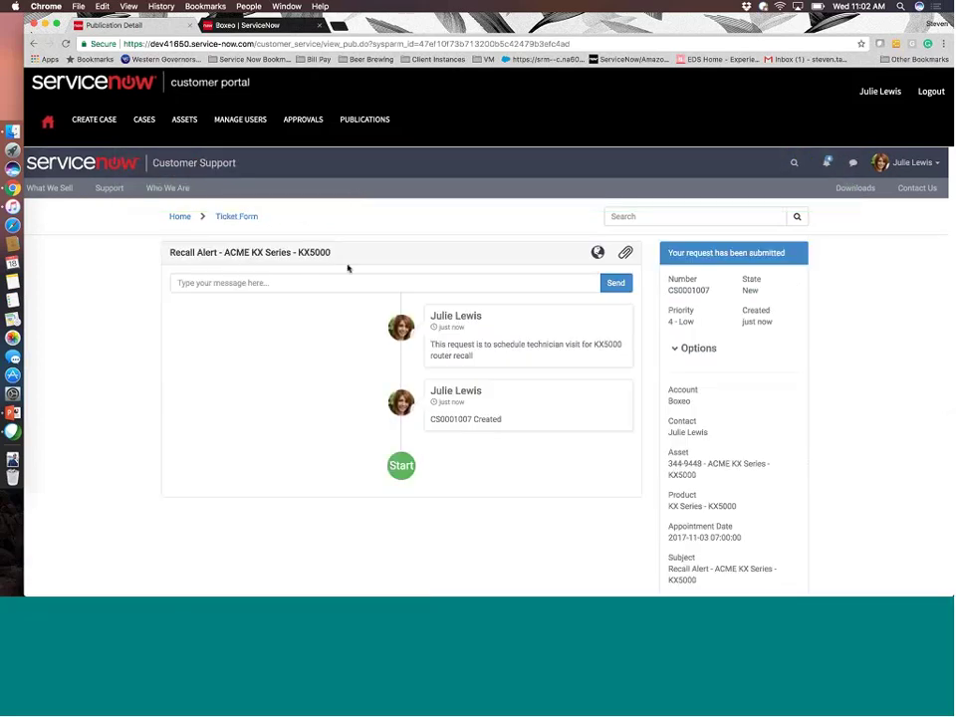
{"action": "scroll", "coordinate": [695, 359], "scroll_direction": "down", "scroll_amount": 1}
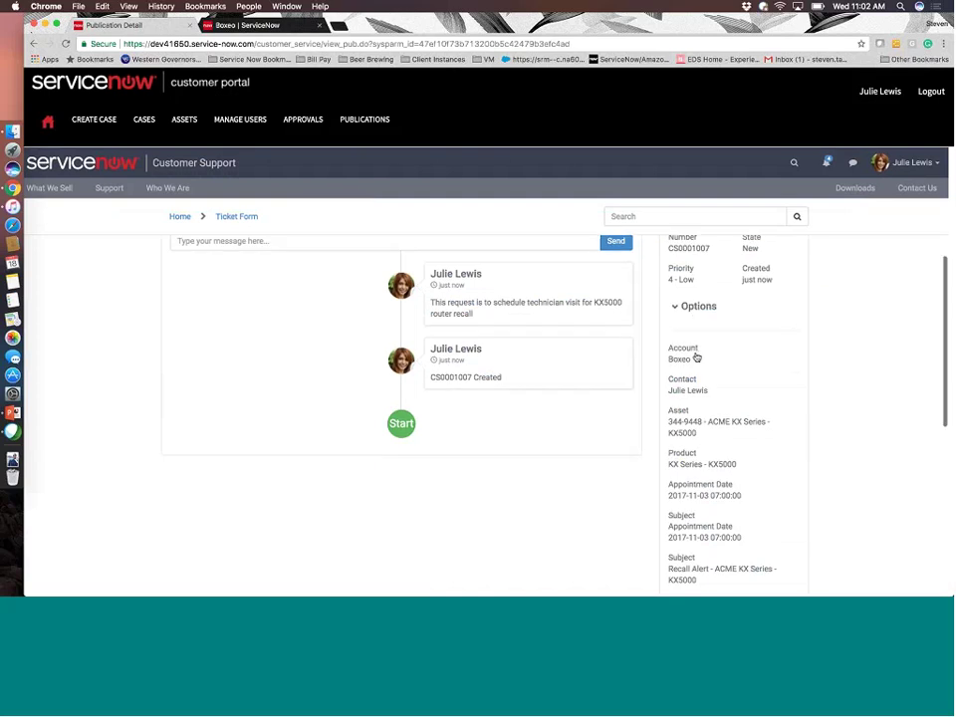
{"action": "scroll", "coordinate": [695, 356], "scroll_direction": "up", "scroll_amount": 1}
{"action": "left_click", "coordinate": [407, 281]}
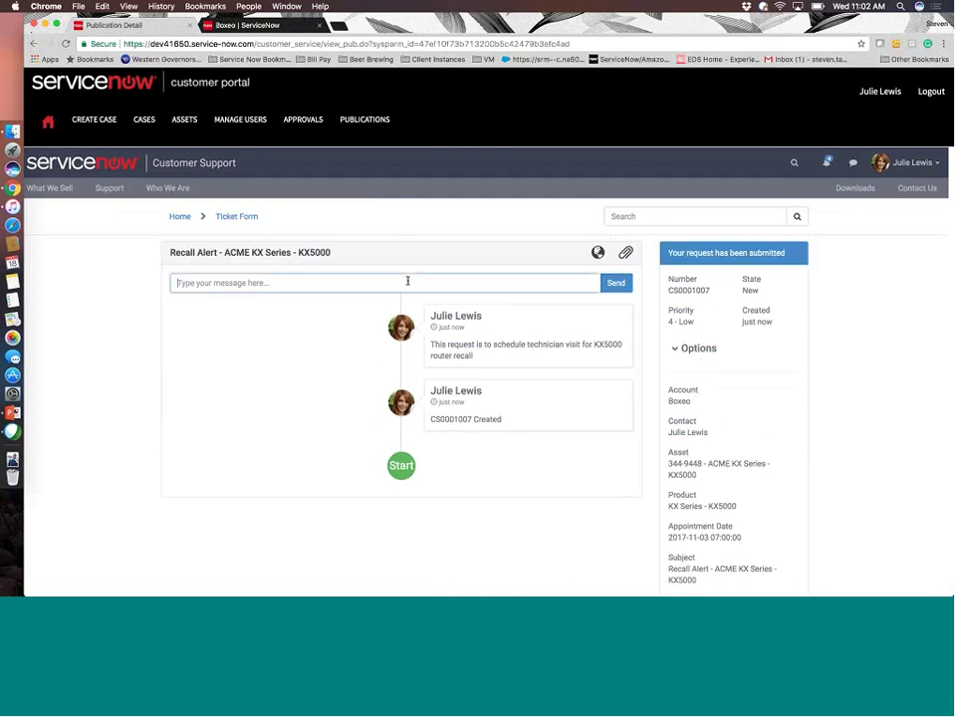
{"action": "type", "text": "Please update me asap"}
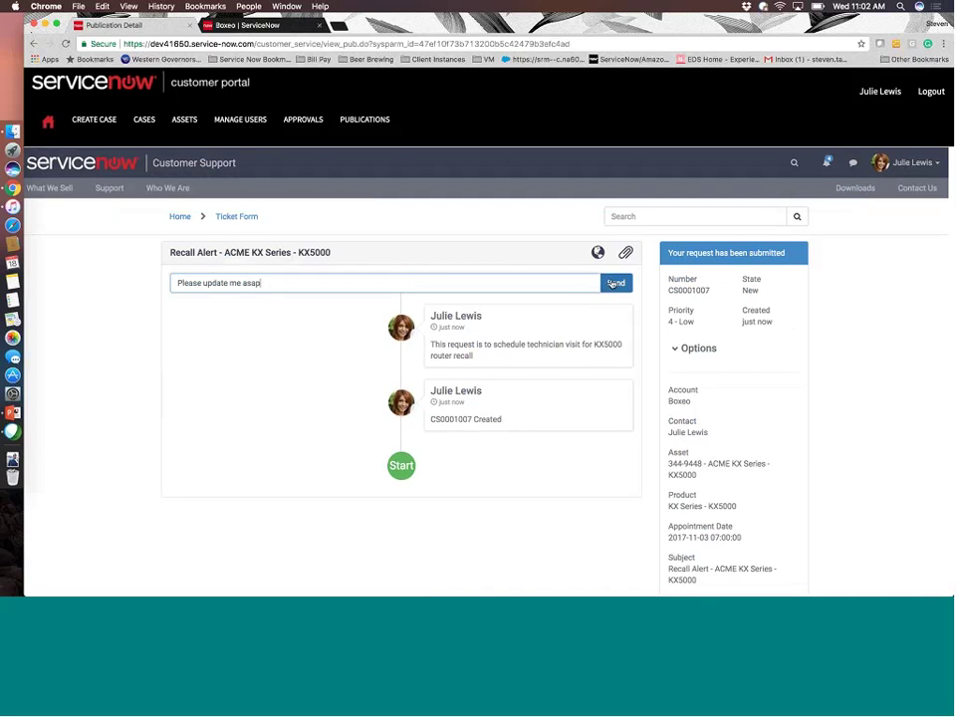
{"action": "left_click", "coordinate": [612, 284]}
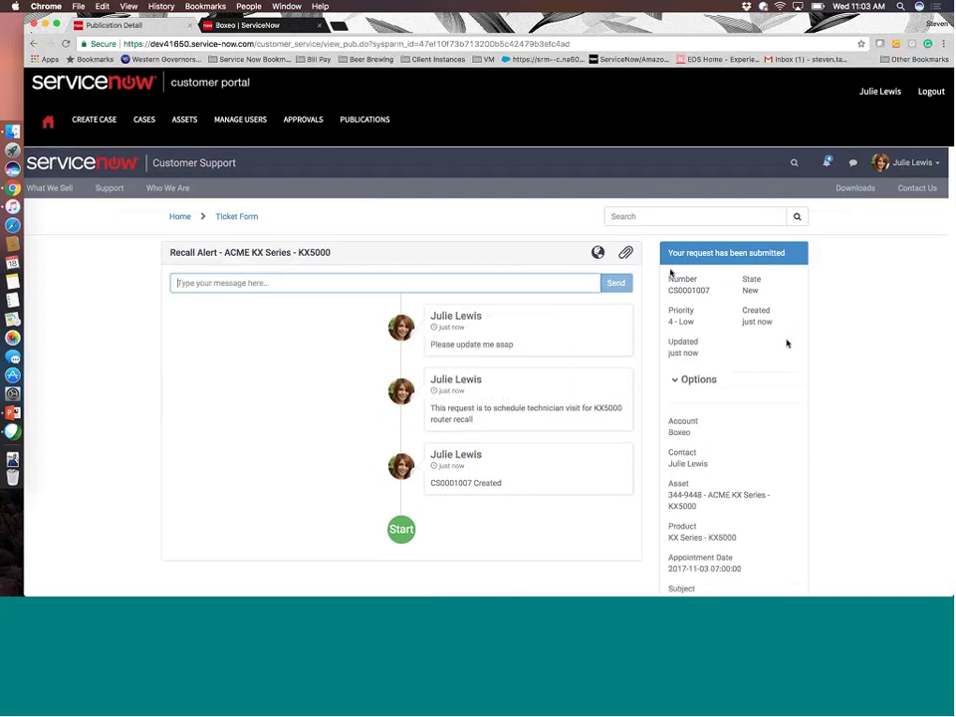
Collapse and re-expand the case's Options details and review the timeline.
{"action": "left_click", "coordinate": [675, 383]}
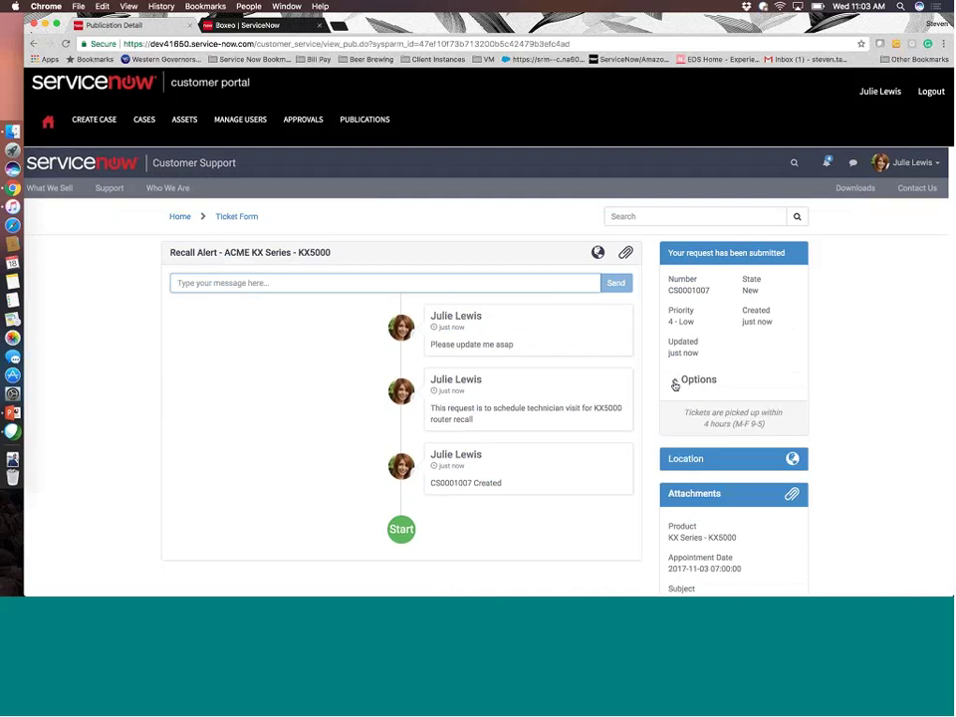
{"action": "left_click", "coordinate": [675, 383]}
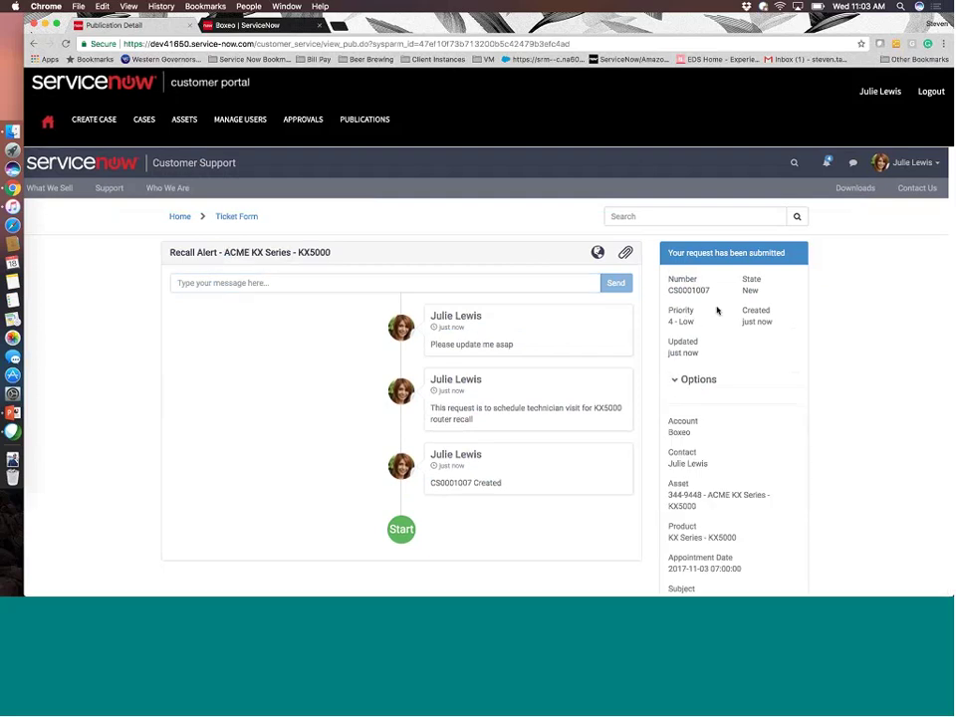
{"action": "scroll", "coordinate": [818, 312], "scroll_direction": "down", "scroll_amount": 1}
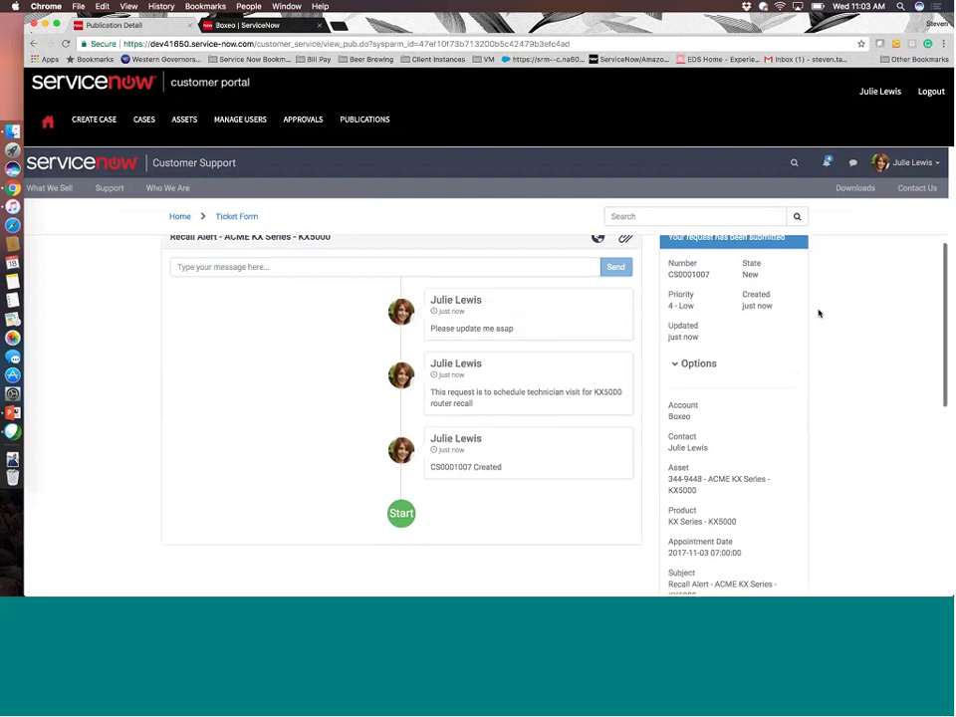
{"action": "scroll", "coordinate": [818, 312], "scroll_direction": "down", "scroll_amount": 3}
{"action": "scroll", "coordinate": [777, 303], "scroll_direction": "up", "scroll_amount": 1}
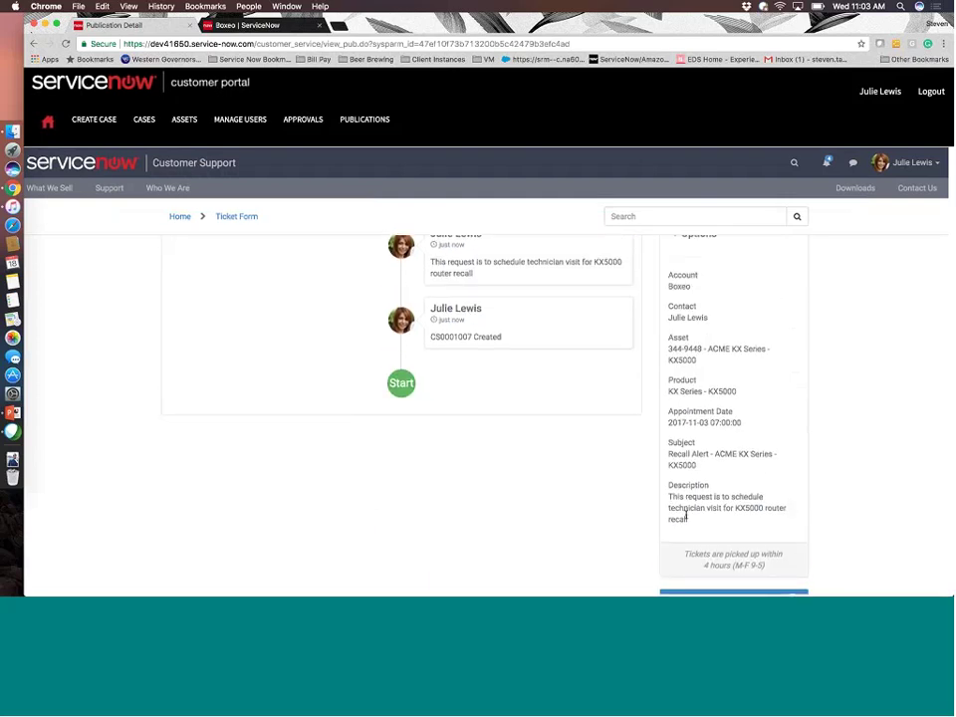
{"action": "scroll", "coordinate": [690, 520], "scroll_direction": "down", "scroll_amount": 3}
{"action": "scroll", "coordinate": [690, 520], "scroll_direction": "down", "scroll_amount": 5}
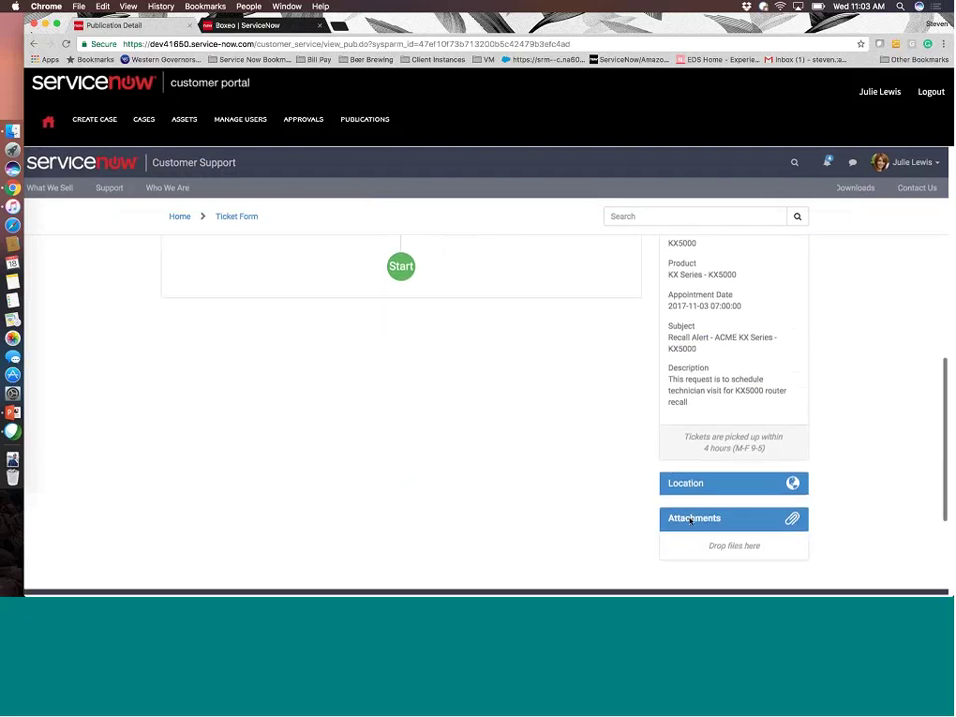
{"action": "scroll", "coordinate": [711, 508], "scroll_direction": "up", "scroll_amount": 10}
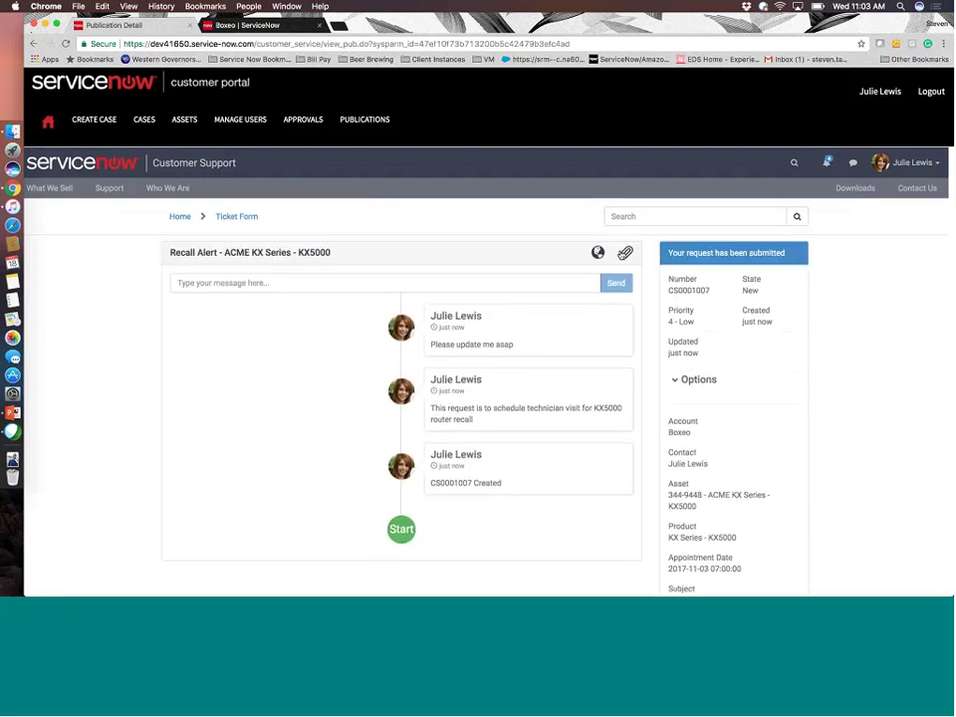
Check in the current location on the Recall Alert case, allowing the browser to share location.
{"action": "left_click", "coordinate": [598, 253]}
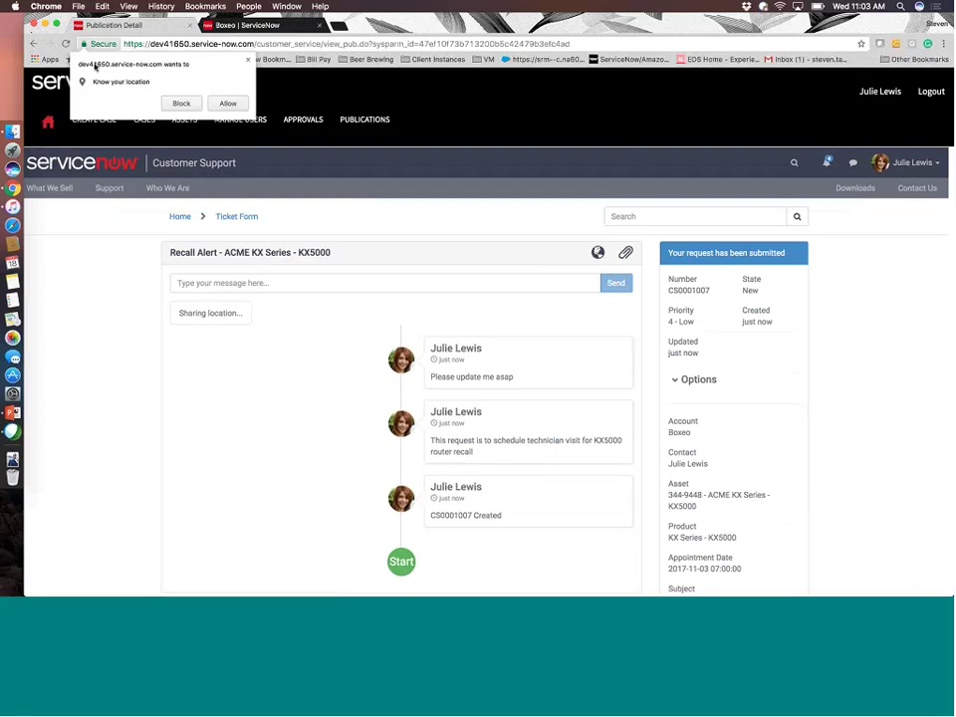
{"action": "left_click", "coordinate": [227, 106]}
{"action": "scroll", "coordinate": [555, 248], "scroll_direction": "down", "scroll_amount": 4}
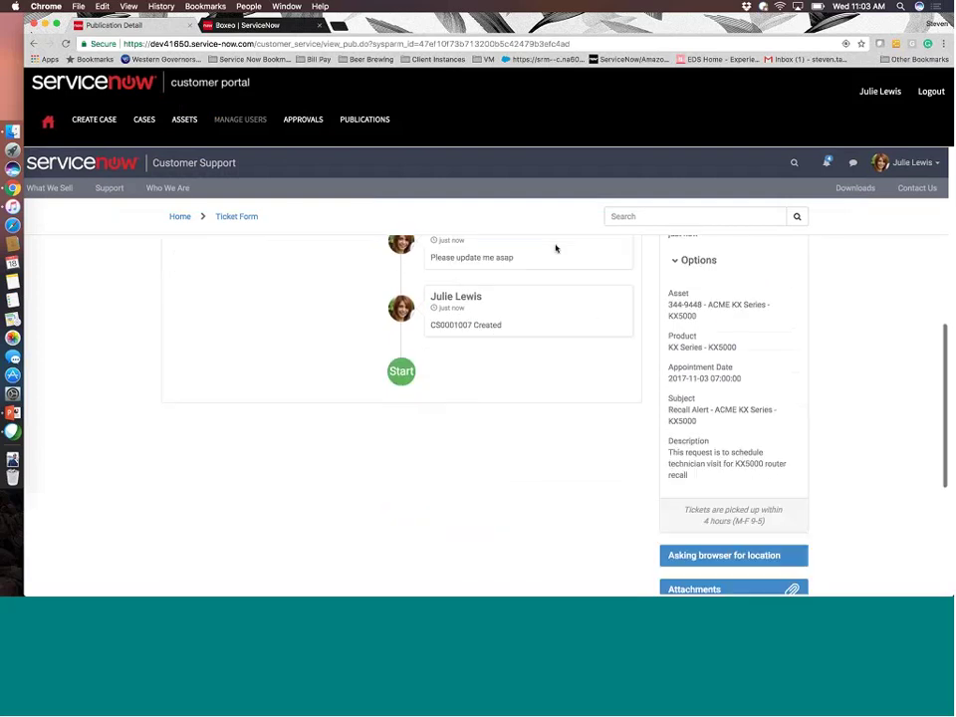
{"action": "scroll", "coordinate": [556, 249], "scroll_direction": "down", "scroll_amount": 3}
{"action": "scroll", "coordinate": [556, 249], "scroll_direction": "up", "scroll_amount": 8}
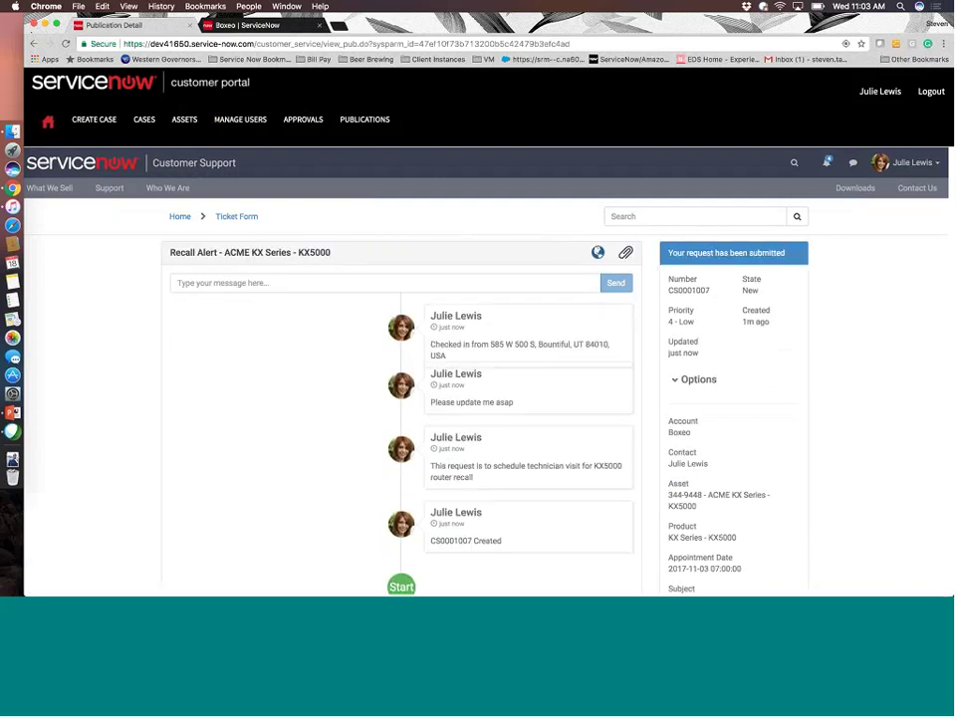
{"action": "triple_click", "coordinate": [507, 341]}
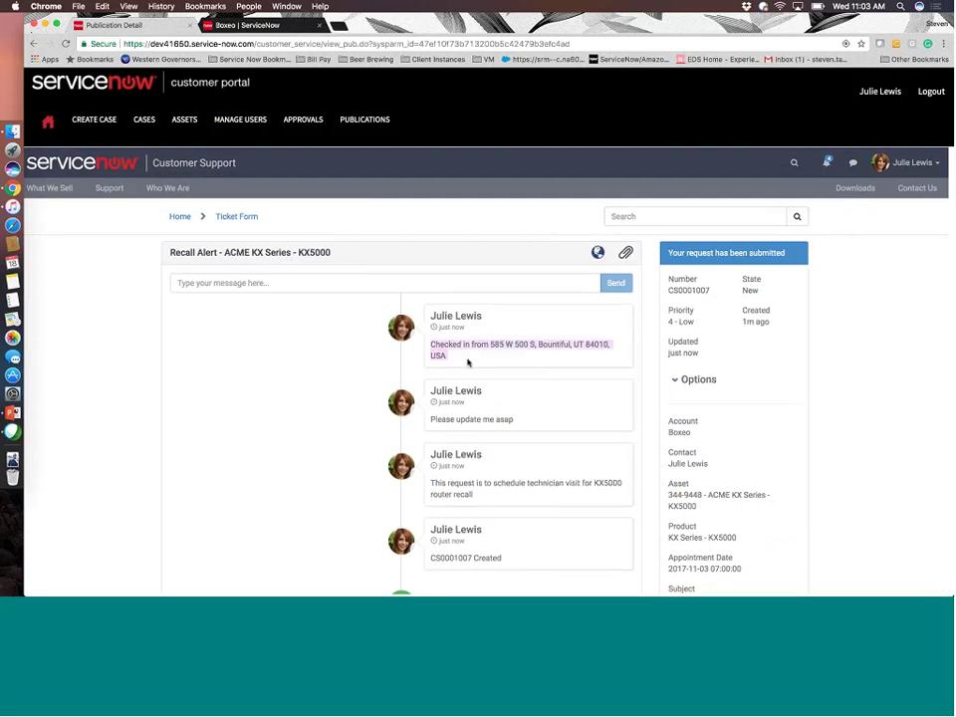
{"action": "left_click", "coordinate": [425, 343]}
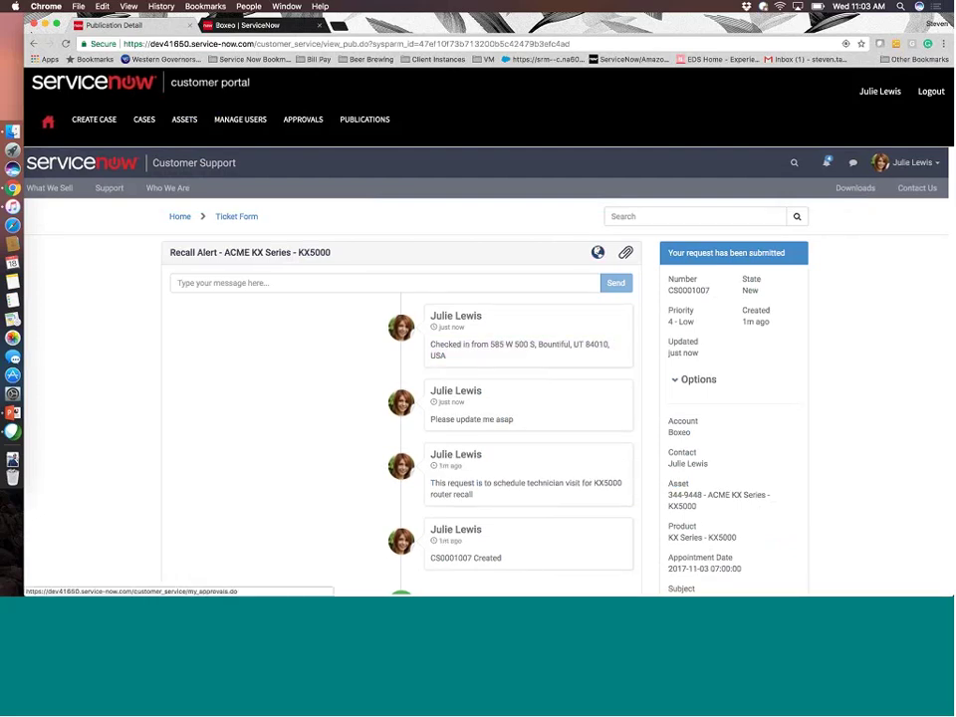
Go to My Cases and sort by number descending so CS0001007 is on top.
{"action": "left_click", "coordinate": [48, 123]}
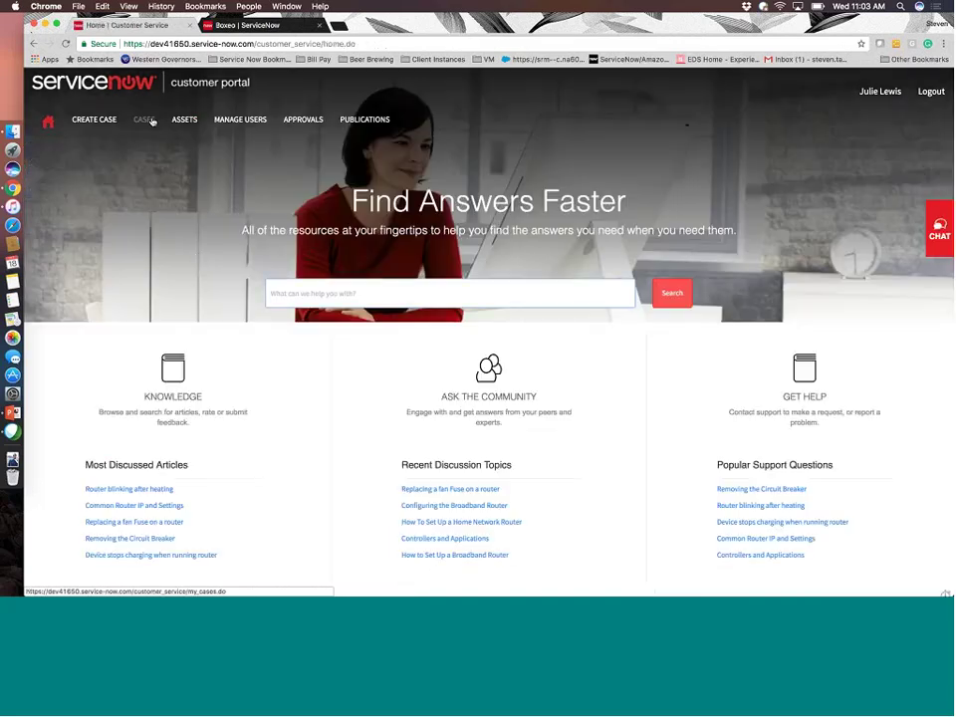
{"action": "left_click", "coordinate": [145, 119]}
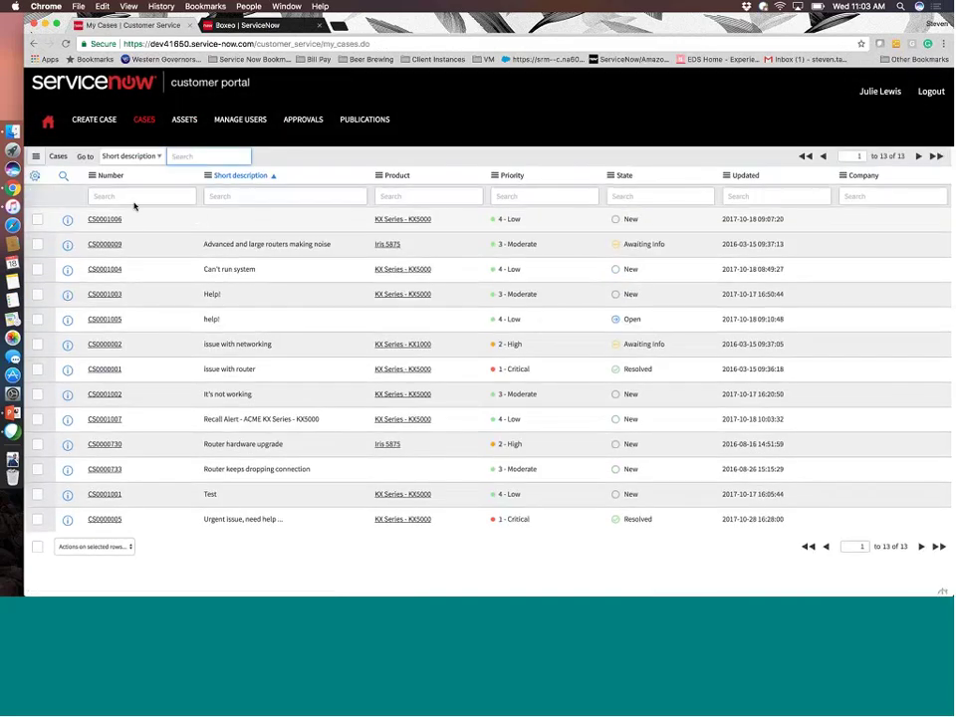
{"action": "left_click", "coordinate": [115, 177]}
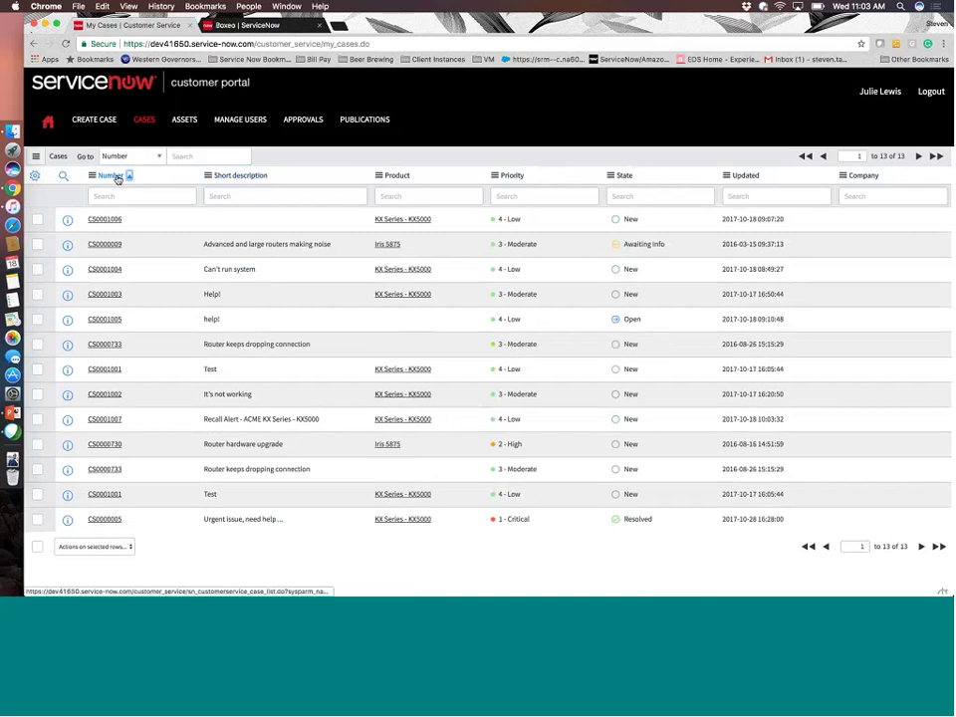
{"action": "left_click", "coordinate": [118, 176]}
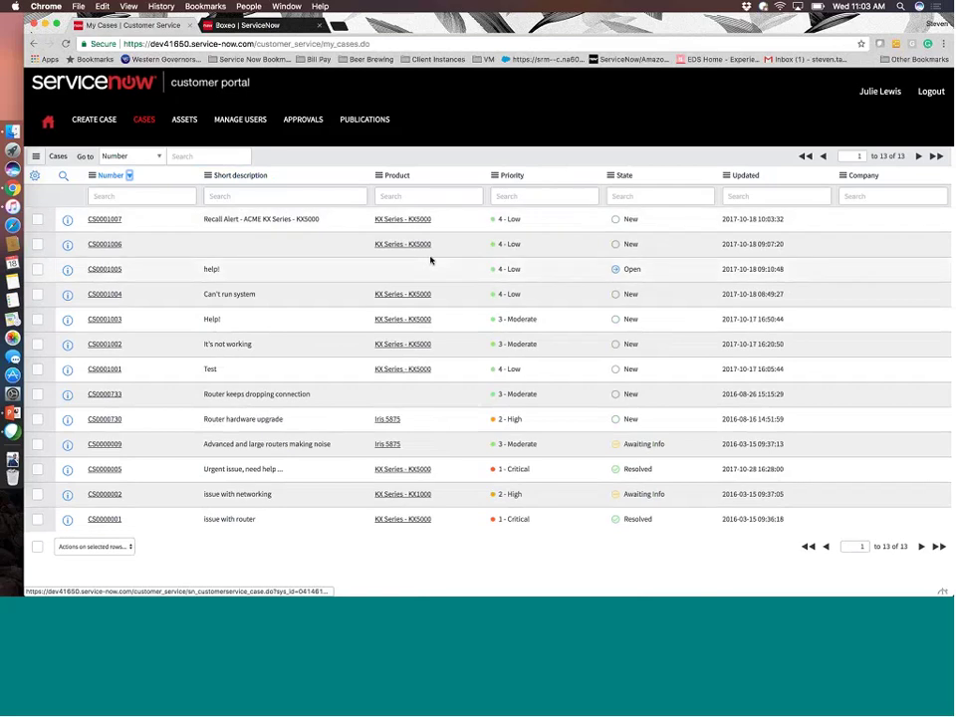
Open case CS0001007 from My Cases and close it, bringing up the satisfaction survey.
{"action": "left_click", "coordinate": [115, 220]}
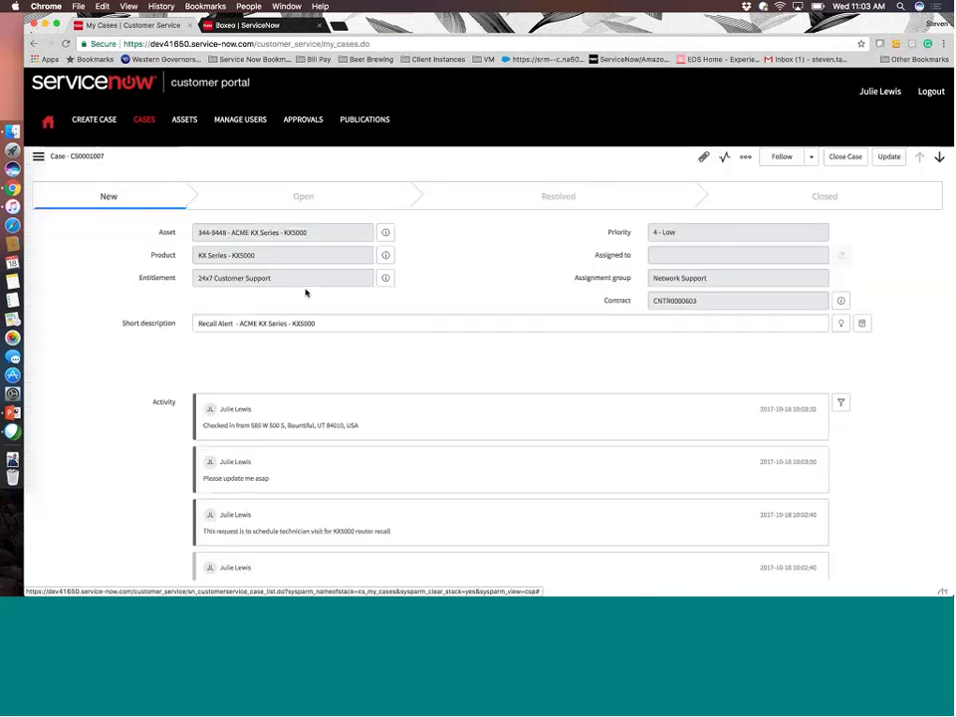
{"action": "scroll", "coordinate": [441, 290], "scroll_direction": "down", "scroll_amount": 4}
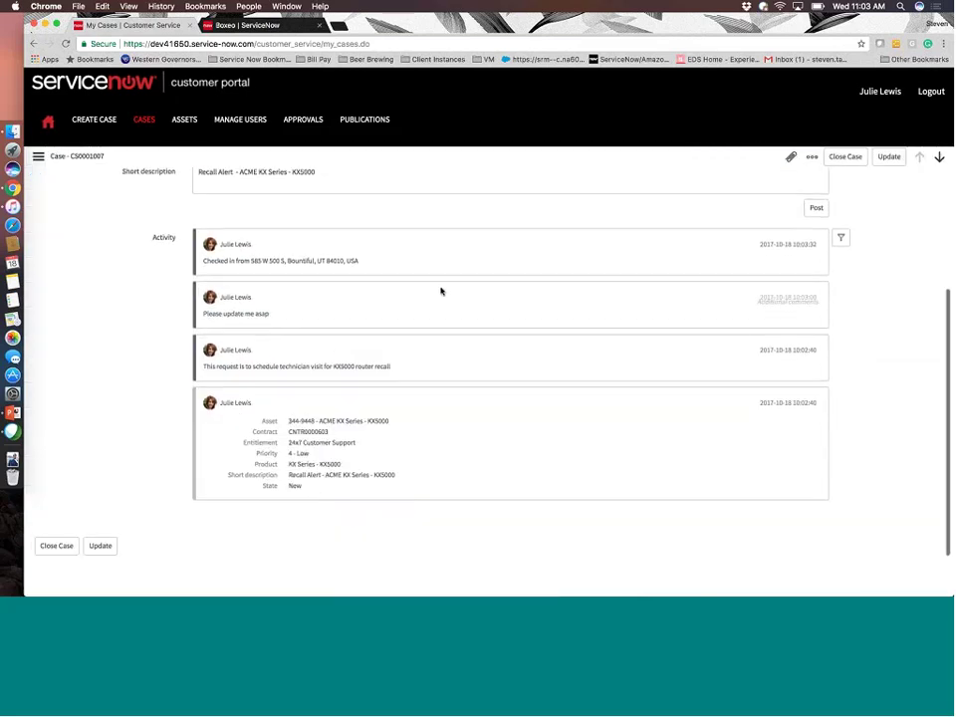
{"action": "scroll", "coordinate": [442, 290], "scroll_direction": "up", "scroll_amount": 3}
{"action": "scroll", "coordinate": [441, 291], "scroll_direction": "up", "scroll_amount": 1}
{"action": "left_click", "coordinate": [241, 348]}
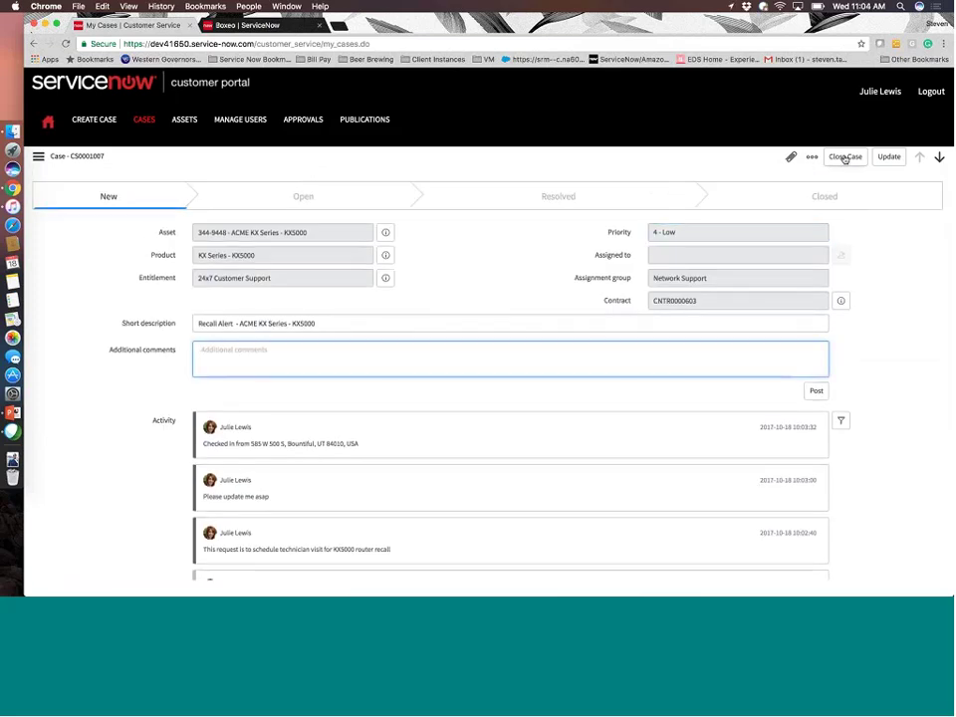
{"action": "scroll", "coordinate": [557, 279], "scroll_direction": "down", "scroll_amount": 4}
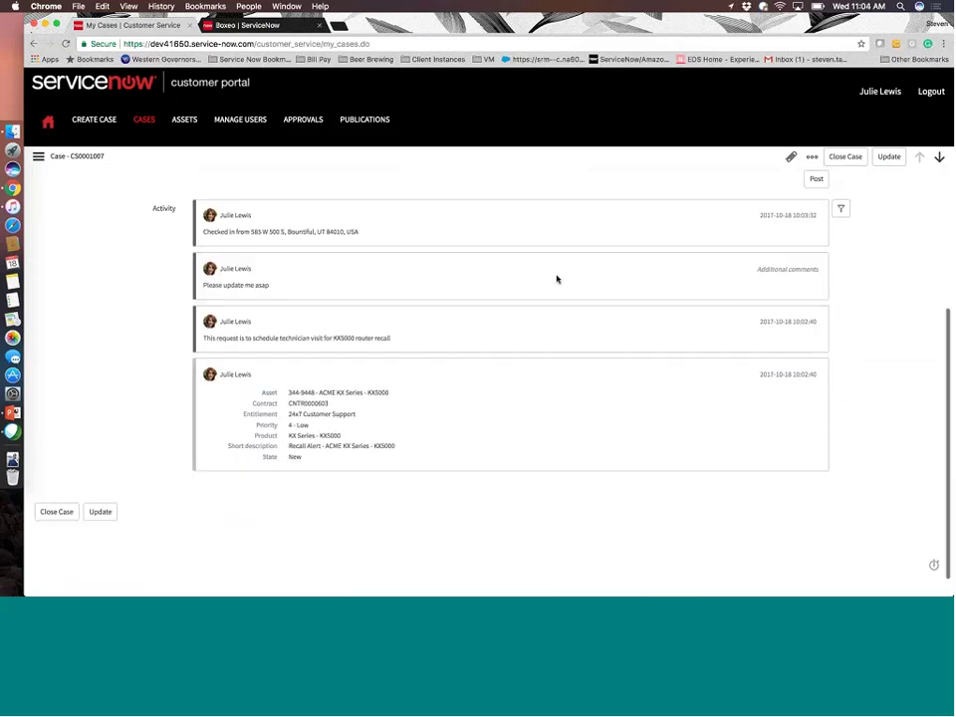
{"action": "scroll", "coordinate": [557, 279], "scroll_direction": "up", "scroll_amount": 4}
{"action": "left_click", "coordinate": [843, 160]}
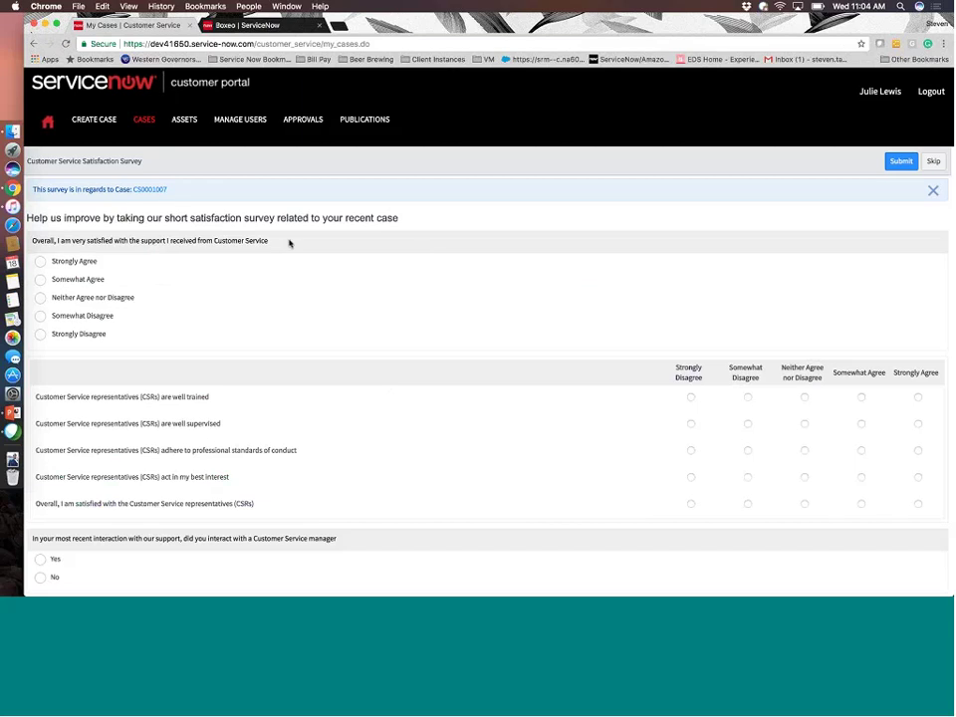
Look over the satisfaction survey without answering, then return to the portal home page.
{"action": "scroll", "coordinate": [277, 290], "scroll_direction": "down", "scroll_amount": 5}
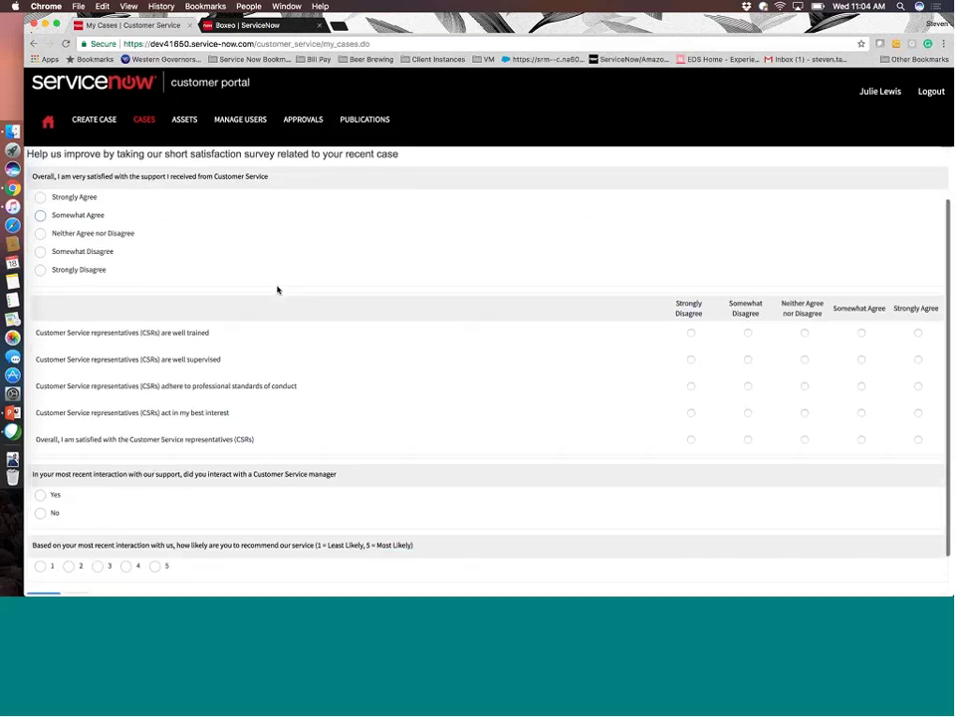
{"action": "scroll", "coordinate": [278, 289], "scroll_direction": "up", "scroll_amount": 5}
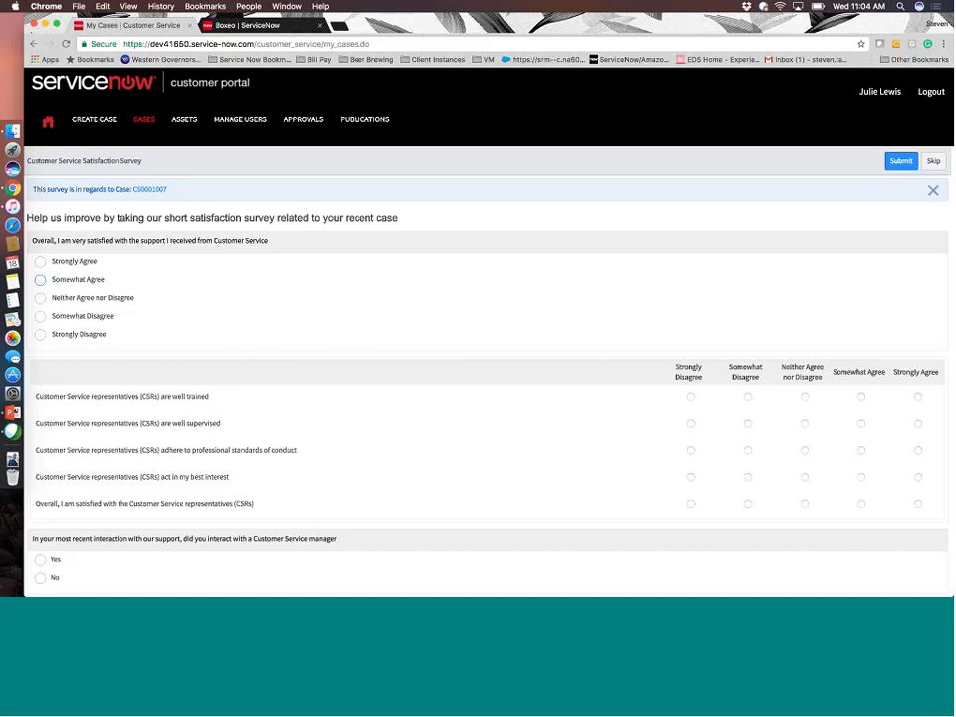
{"action": "left_click", "coordinate": [47, 122]}
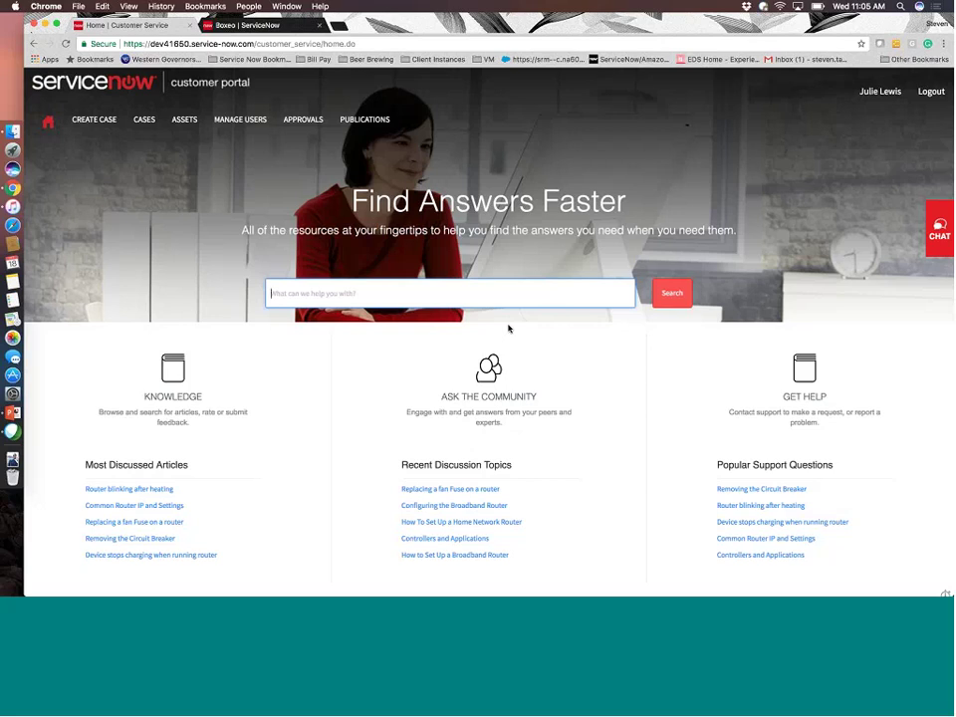
{"action": "left_click", "coordinate": [944, 7]}
{"action": "left_click", "coordinate": [945, 7]}
{"action": "left_click_drag", "start_coordinate": [945, 594], "coordinate": [369, 596]}
{"action": "left_click_drag", "start_coordinate": [257, 88], "coordinate": [716, 128]}
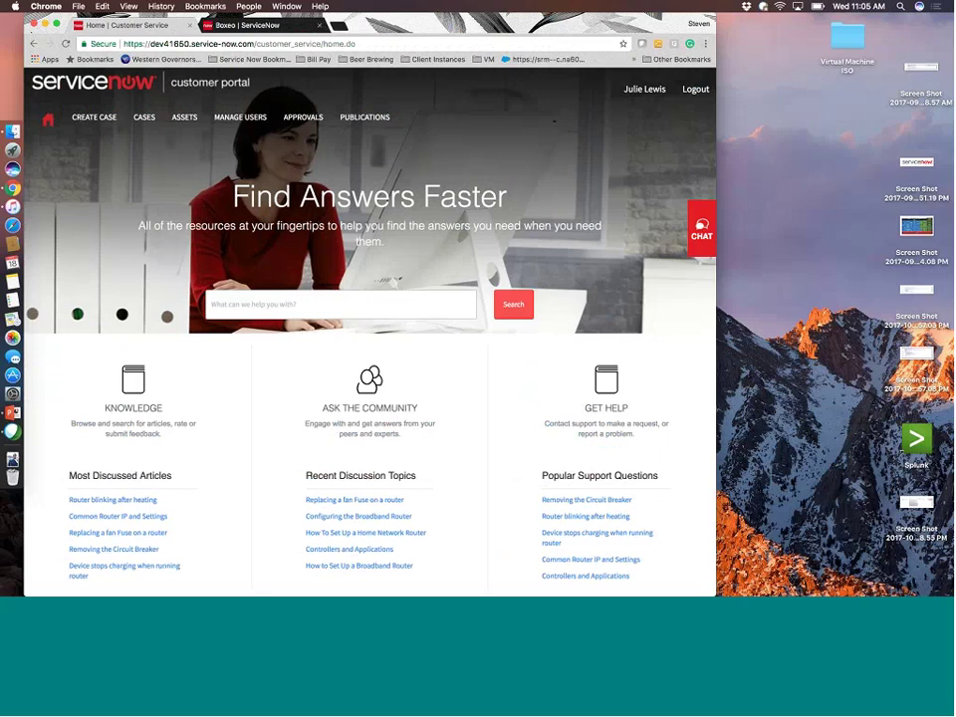
{"action": "left_click_drag", "start_coordinate": [716, 128], "coordinate": [955, 129]}
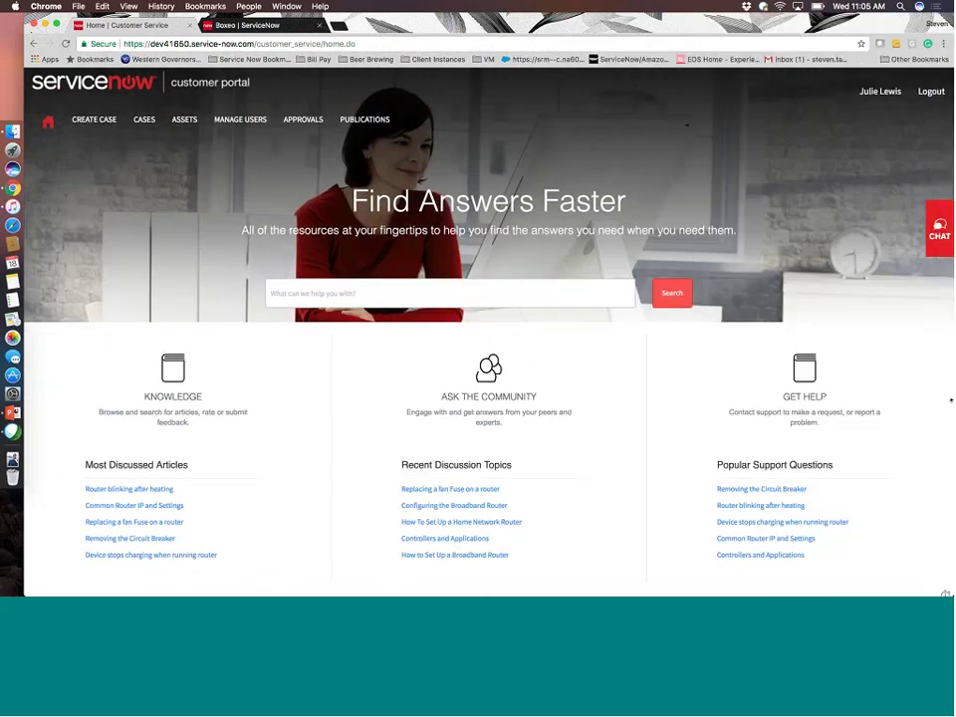
Start a live chat, send 'My router is broken', and reposition the chat window.
{"action": "left_click", "coordinate": [939, 231]}
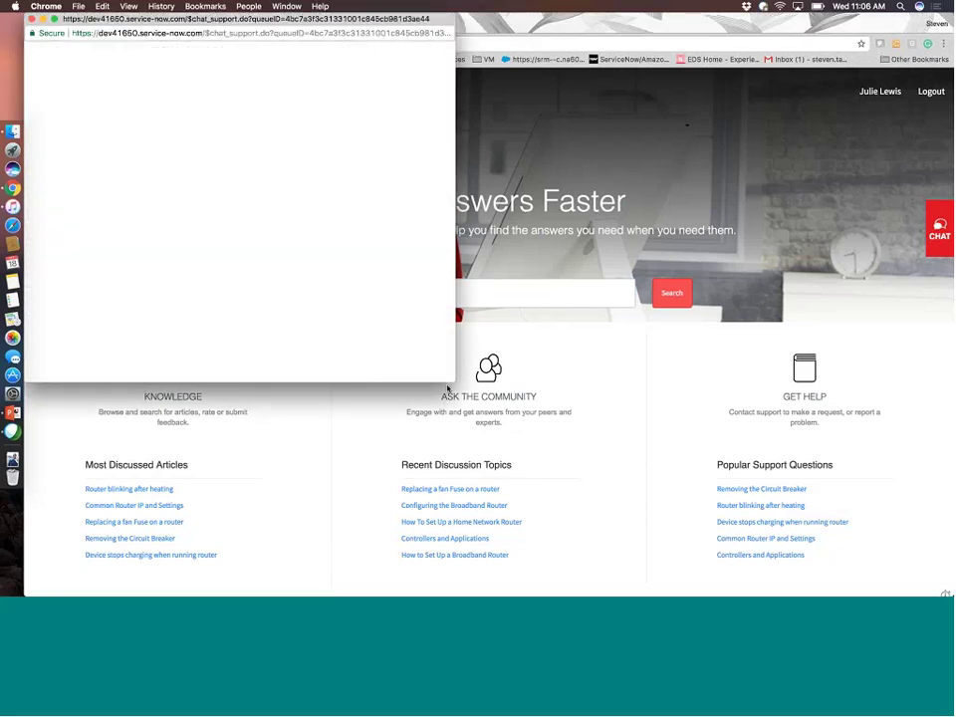
{"action": "left_click_drag", "start_coordinate": [455, 382], "coordinate": [460, 445]}
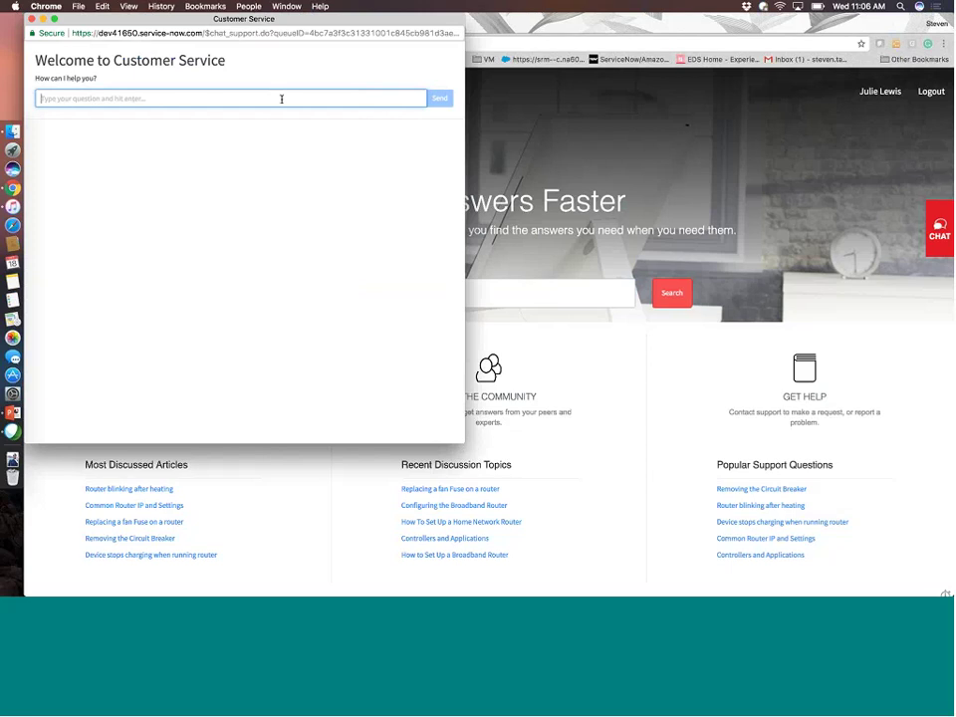
{"action": "type", "text": "My rou"}
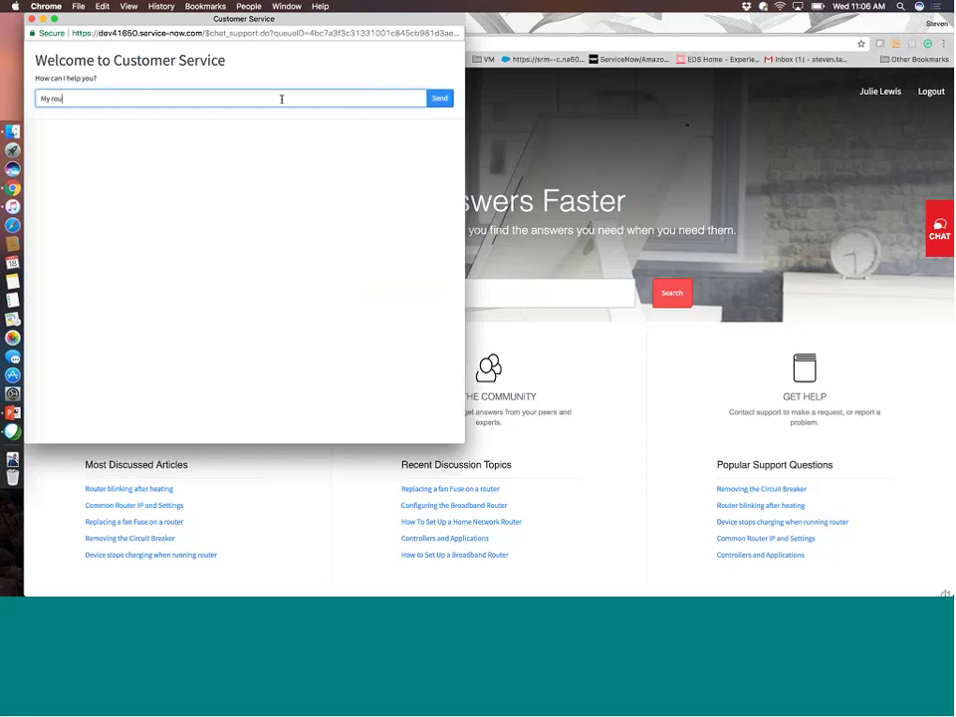
{"action": "type", "text": "ter p"}
{"action": "type", "text": "s broken"}
{"action": "left_click", "coordinate": [436, 96]}
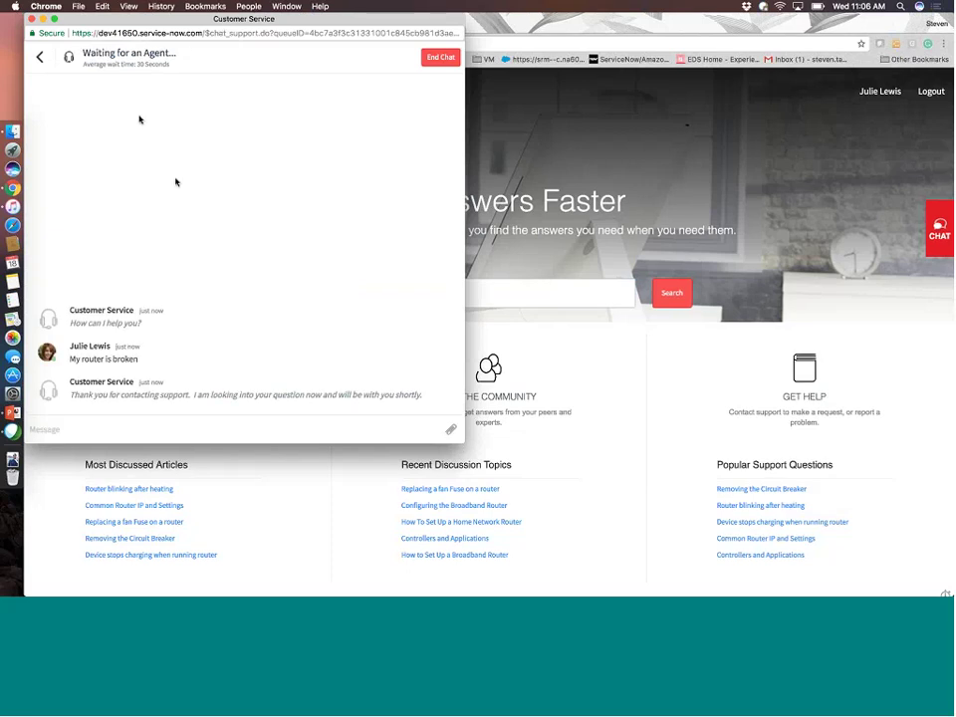
{"action": "left_click_drag", "start_coordinate": [229, 15], "coordinate": [412, 111]}
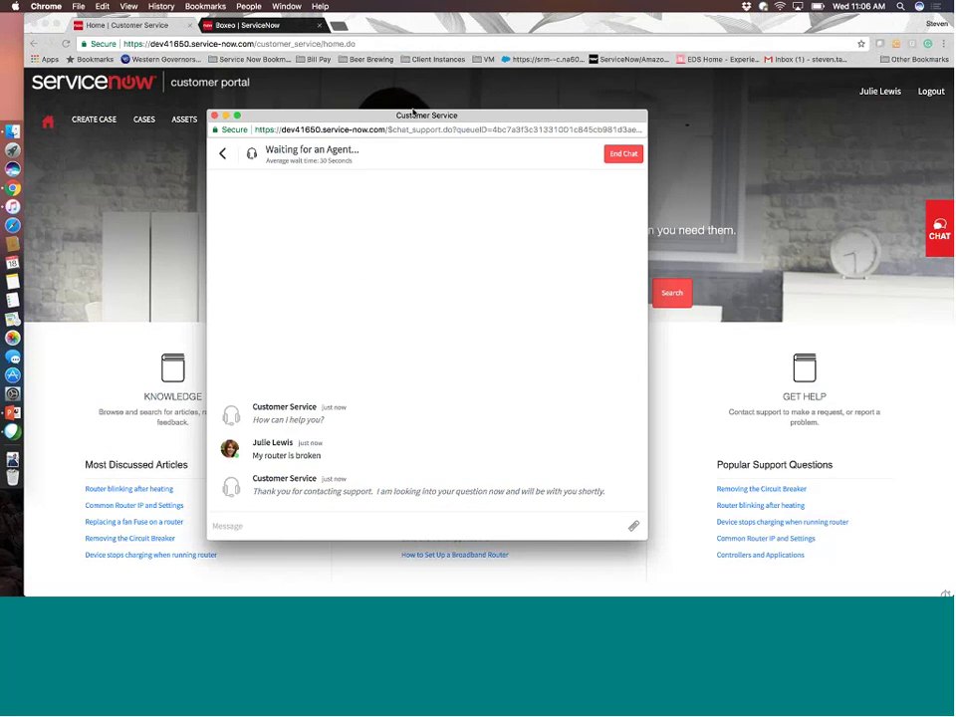
{"action": "left_click_drag", "start_coordinate": [414, 111], "coordinate": [411, 90]}
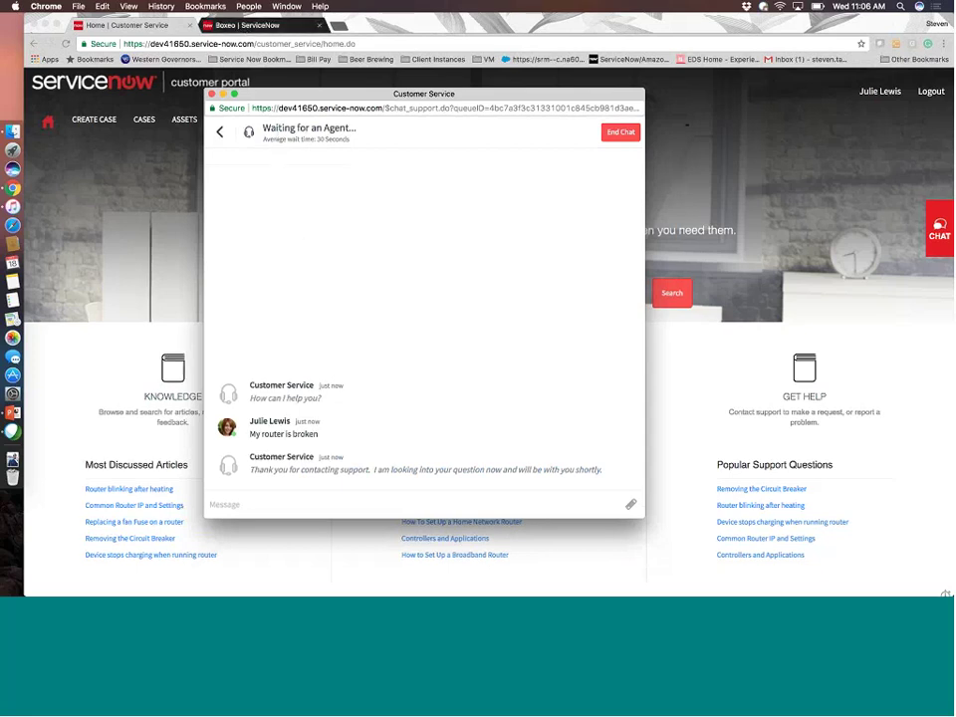
{"action": "left_click", "coordinate": [262, 27]}
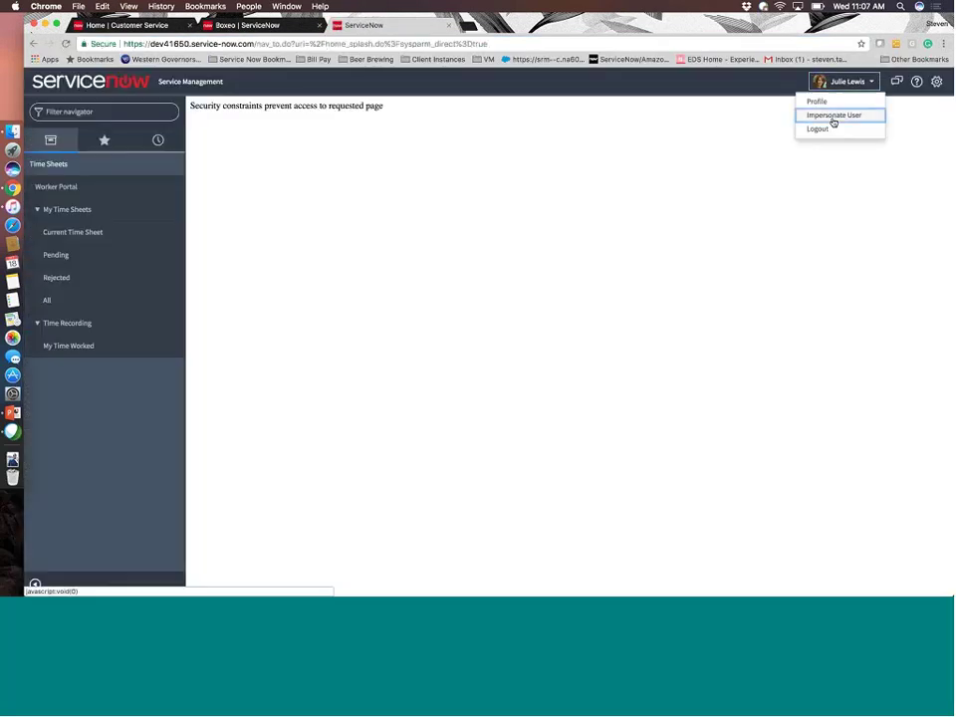
Impersonate the support agent and open the Connect conversations sidebar.
{"action": "left_click", "coordinate": [833, 116]}
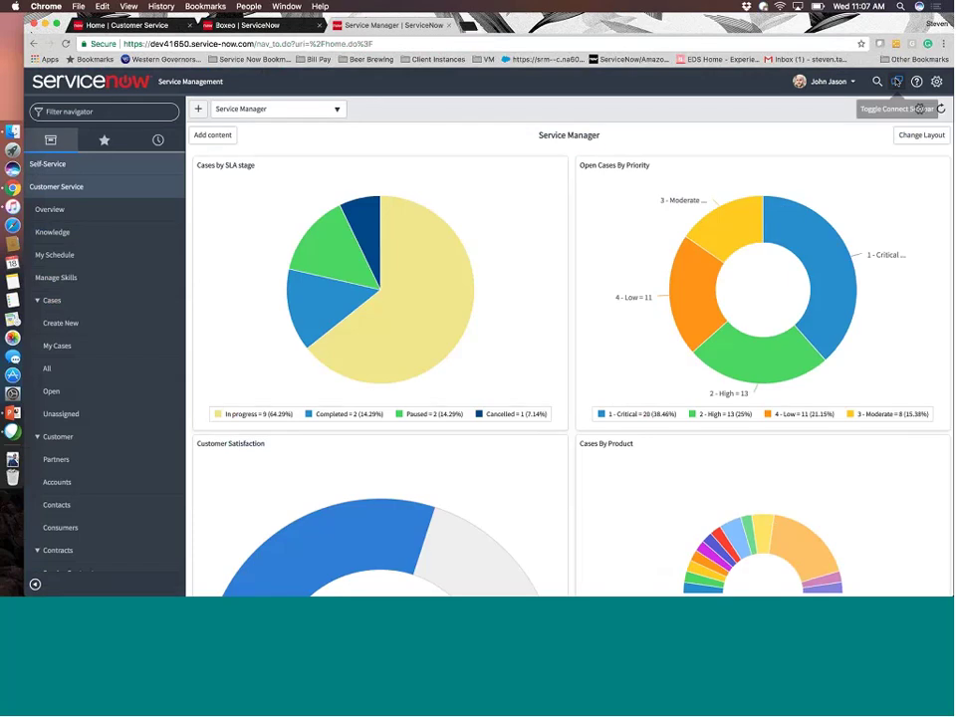
{"action": "left_click", "coordinate": [897, 81]}
Accept the waiting router chat and greet the customer by name, saying you'll look into the issue.
{"action": "left_click", "coordinate": [912, 112]}
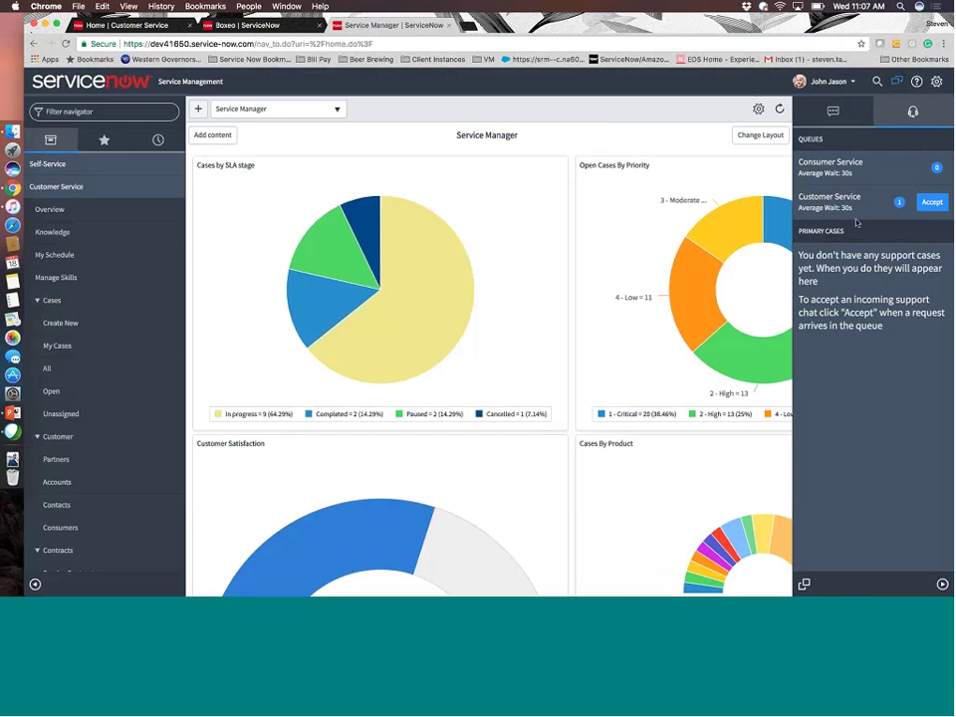
{"action": "left_click", "coordinate": [930, 204]}
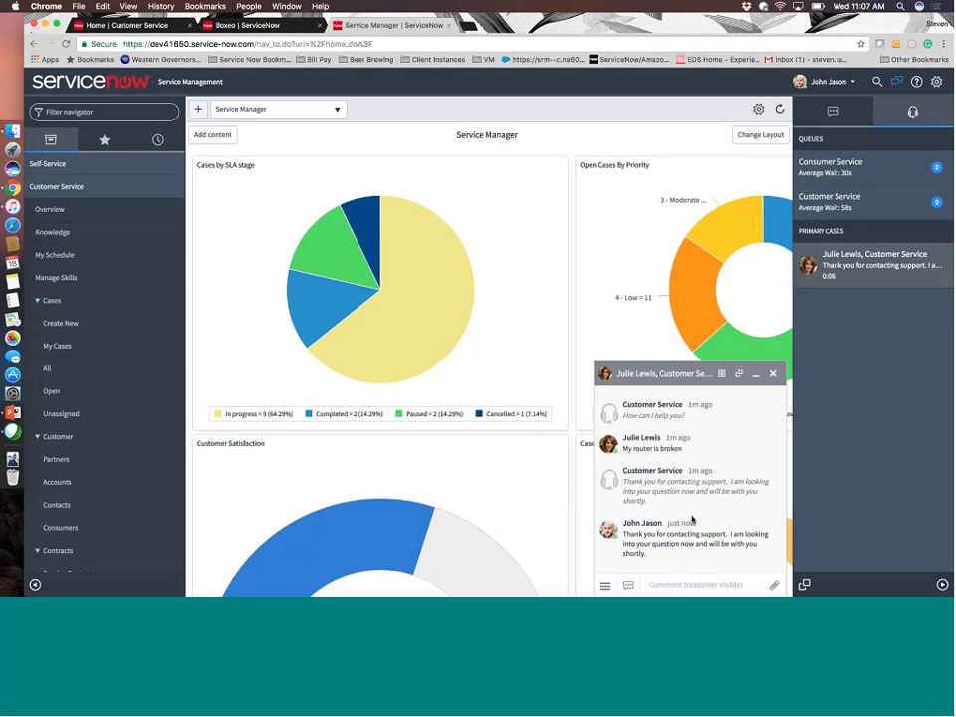
{"action": "left_click", "coordinate": [654, 590]}
{"action": "left_click", "coordinate": [629, 589]}
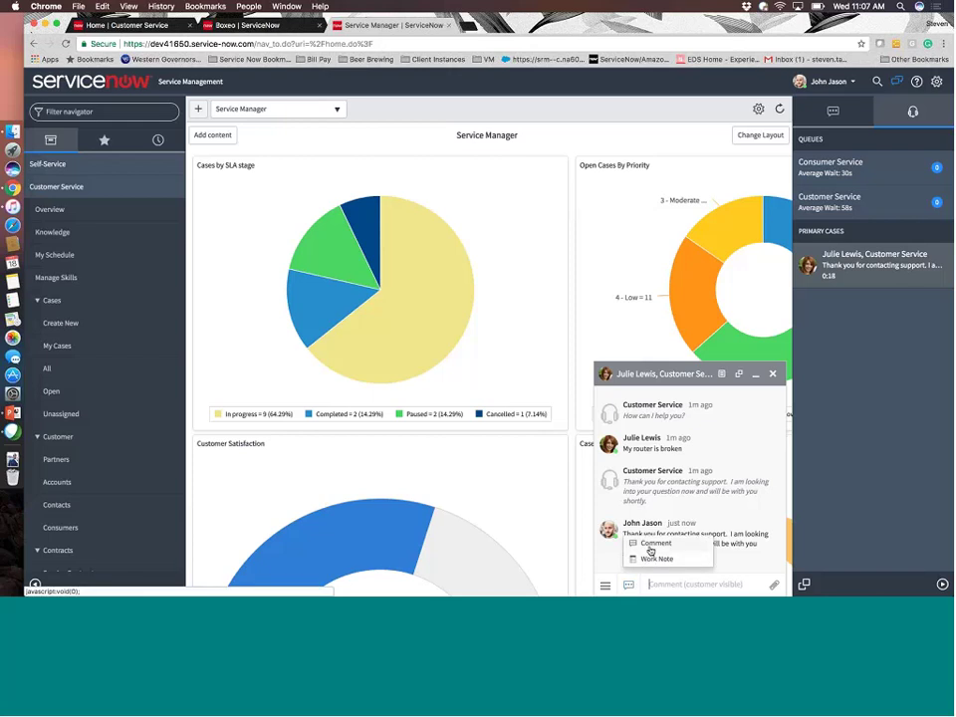
{"action": "left_click", "coordinate": [653, 545]}
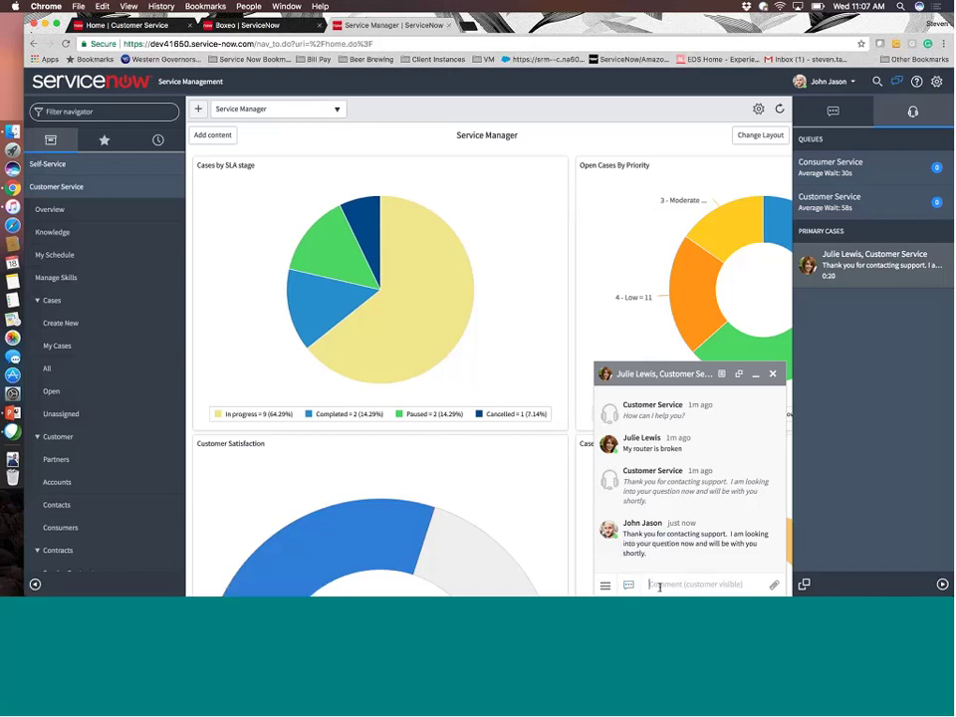
{"action": "type", "text": "Hello Julie, Iet me look into your issue"}
{"action": "key", "text": "Return"}
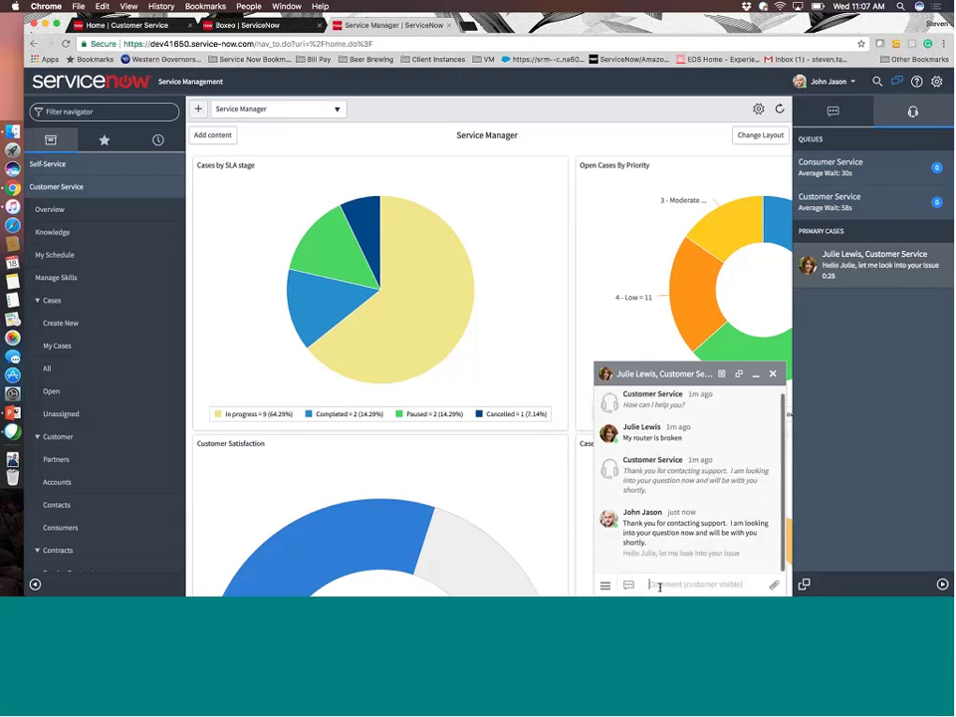
Post the internal work note 'KX5000 is broken' in the chat.
{"action": "left_click", "coordinate": [630, 586]}
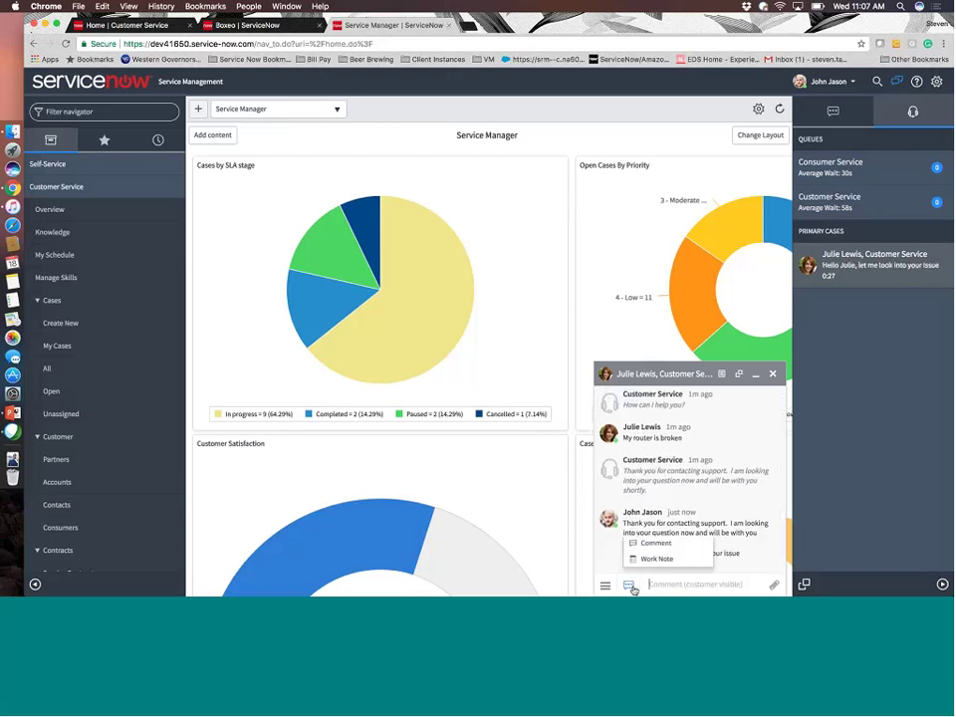
{"action": "left_click", "coordinate": [650, 559]}
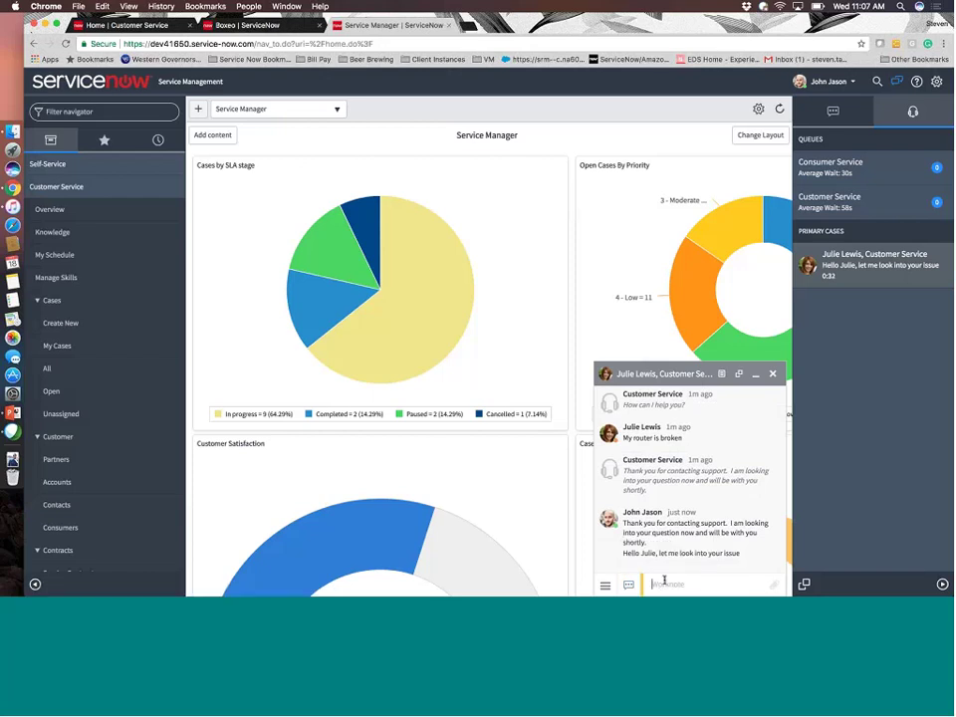
{"action": "type", "text": "K"}
{"action": "type", "text": "B000"}
{"action": "type", "text": "0 is broken"}
{"action": "key", "text": "Return"}
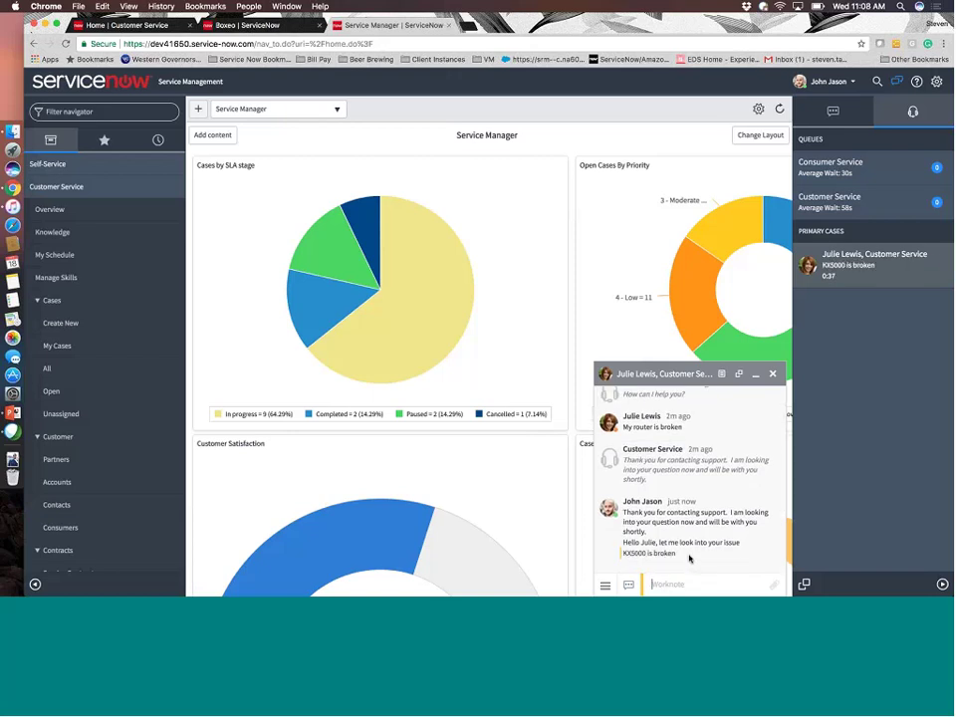
{"action": "triple_click", "coordinate": [615, 558]}
{"action": "left_click", "coordinate": [637, 554]}
{"action": "triple_click", "coordinate": [623, 554]}
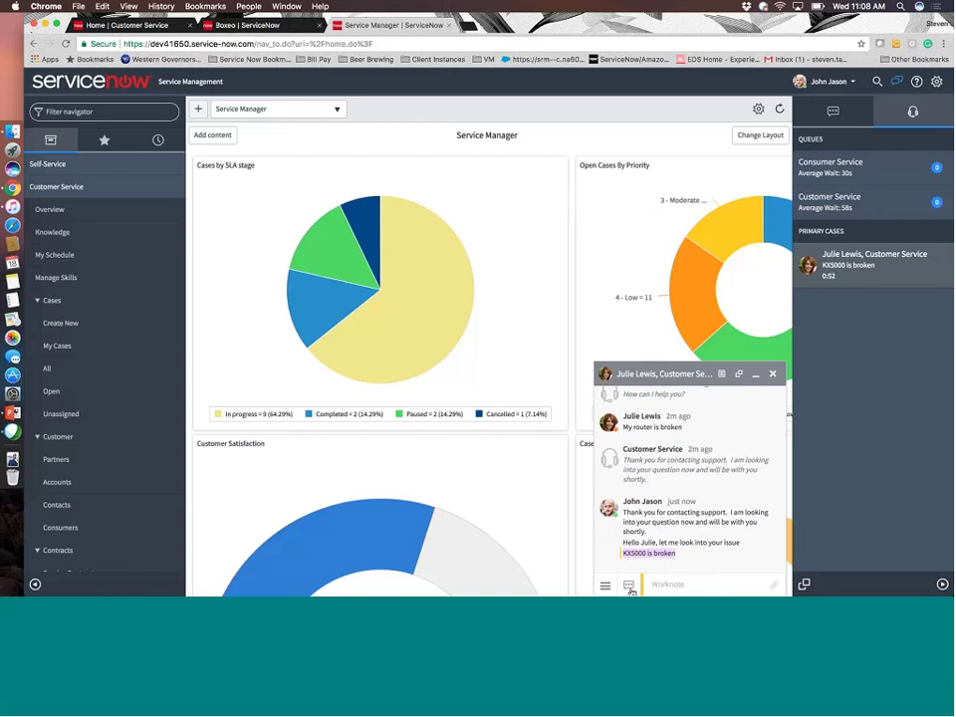
Send the customer-visible comment 'Okay I'm ready to help'.
{"action": "left_click", "coordinate": [662, 578]}
{"action": "left_click", "coordinate": [648, 543]}
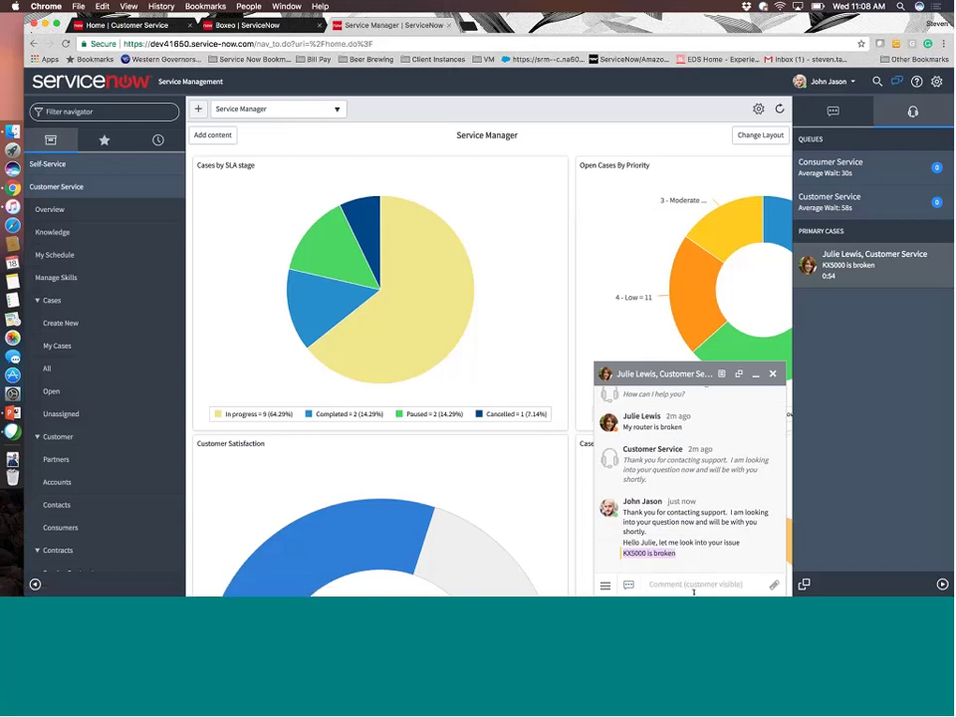
{"action": "left_click", "coordinate": [692, 587]}
{"action": "type", "text": "Okay I'm ready to help"}
{"action": "key", "text": "Return"}
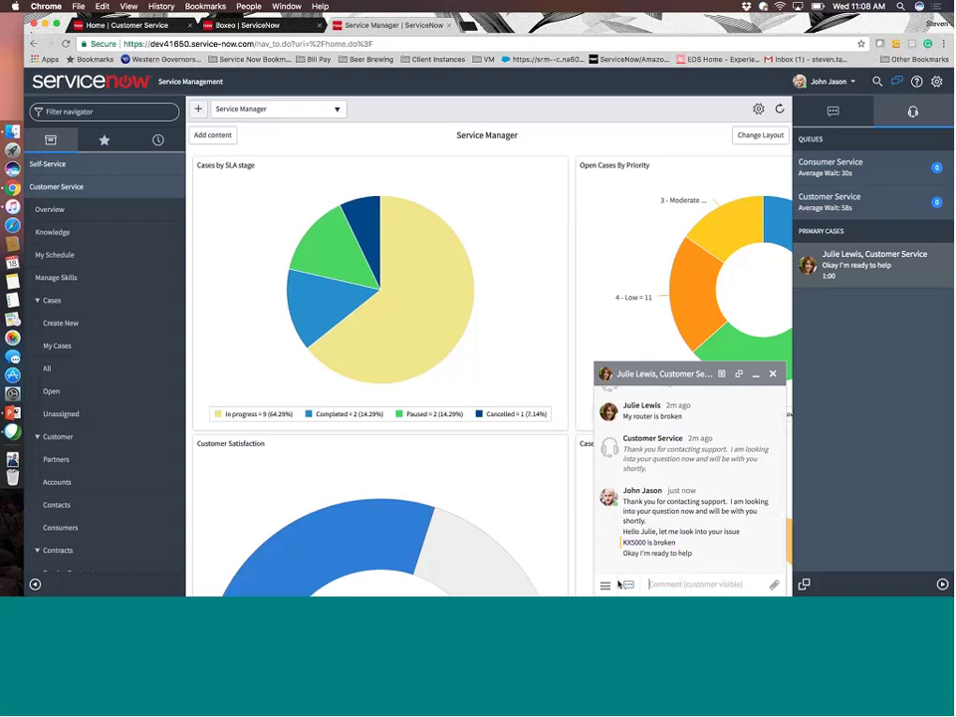
{"action": "left_click", "coordinate": [606, 587]}
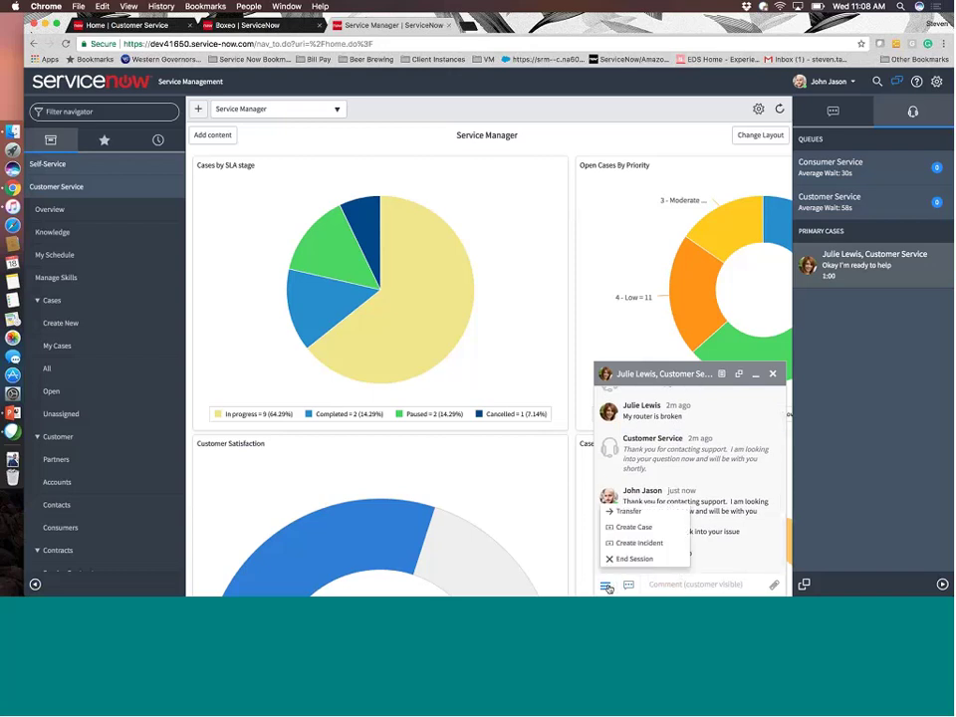
Create a case from the chat, keeping the prefilled Chat channel, Boxeo account and contact.
{"action": "left_click", "coordinate": [629, 527]}
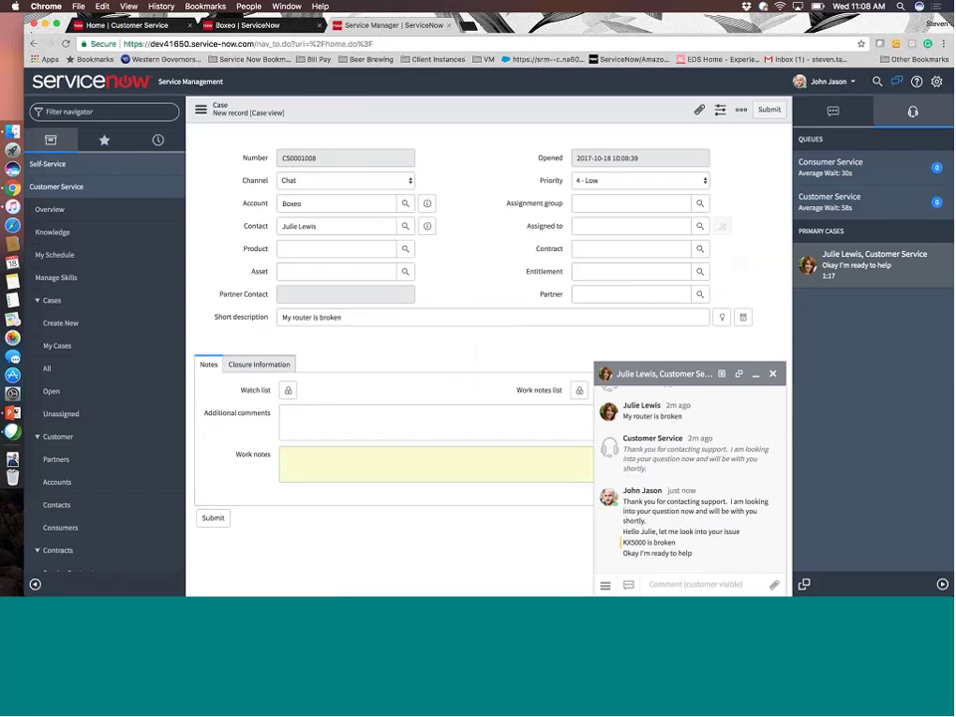
{"action": "left_click", "coordinate": [316, 184]}
{"action": "left_click", "coordinate": [315, 181]}
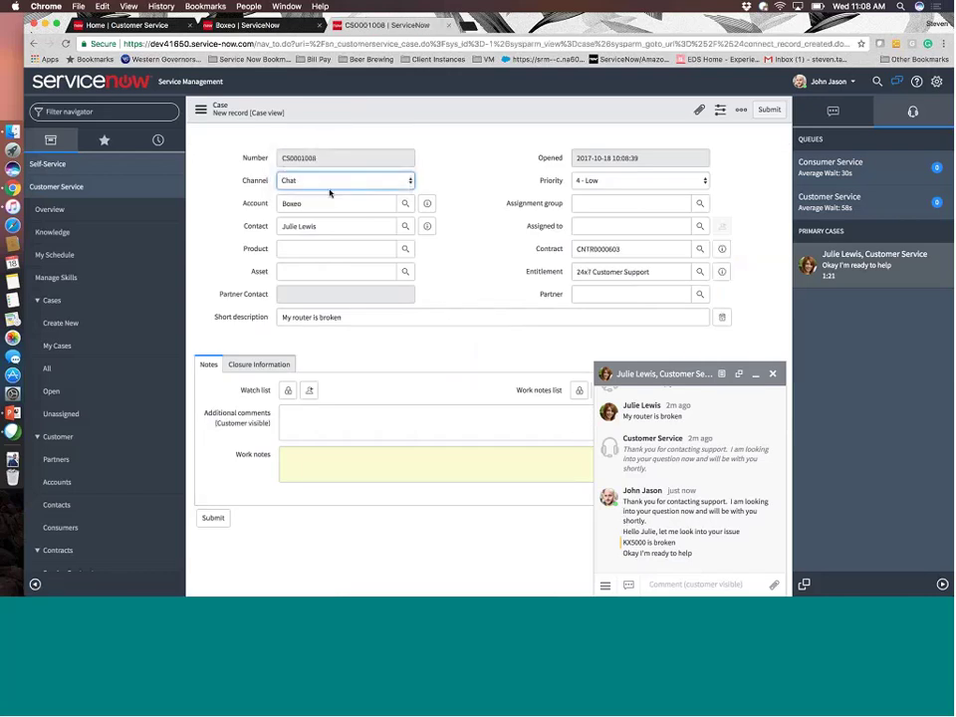
{"action": "left_click", "coordinate": [307, 204]}
{"action": "left_click", "coordinate": [304, 227]}
{"action": "key", "text": "Tab"}
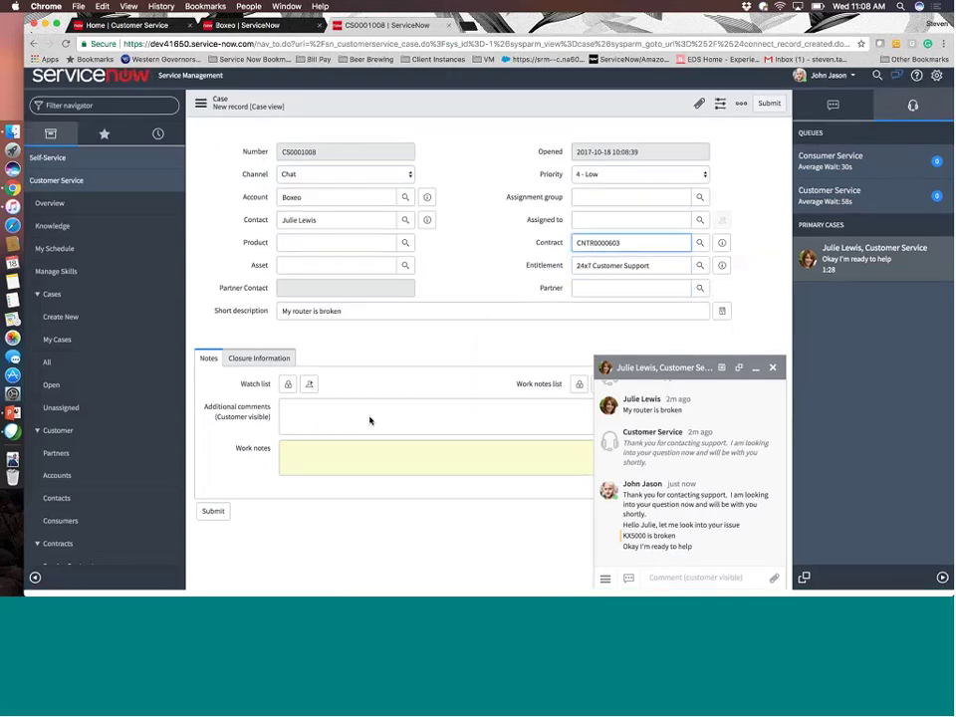
{"action": "left_click", "coordinate": [514, 455]}
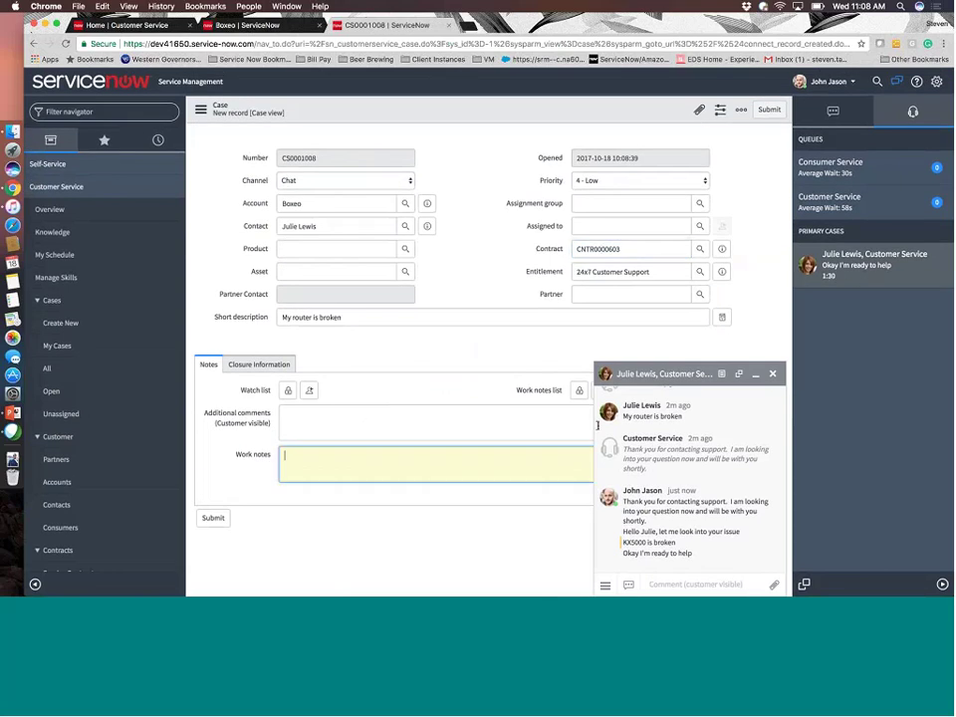
{"action": "left_click", "coordinate": [772, 373]}
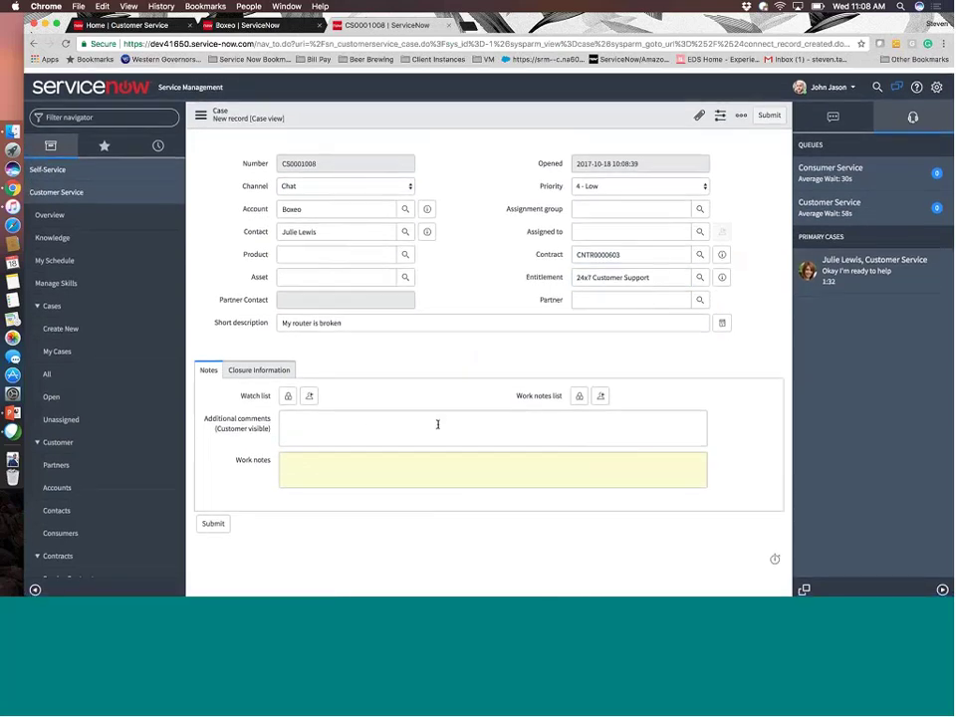
{"action": "left_click", "coordinate": [399, 414]}
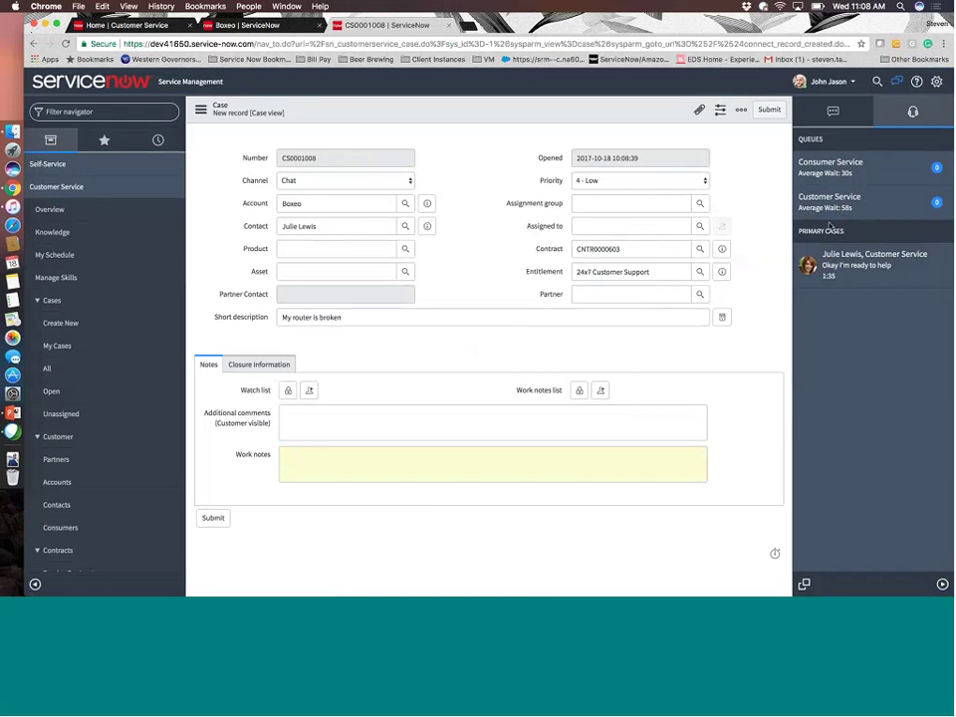
Tell the customer 'Okay, I have created a ticket for you' and save case CS0001008.
{"action": "left_click", "coordinate": [859, 264]}
{"action": "left_click", "coordinate": [687, 584]}
{"action": "type", "text": "Okay, I"}
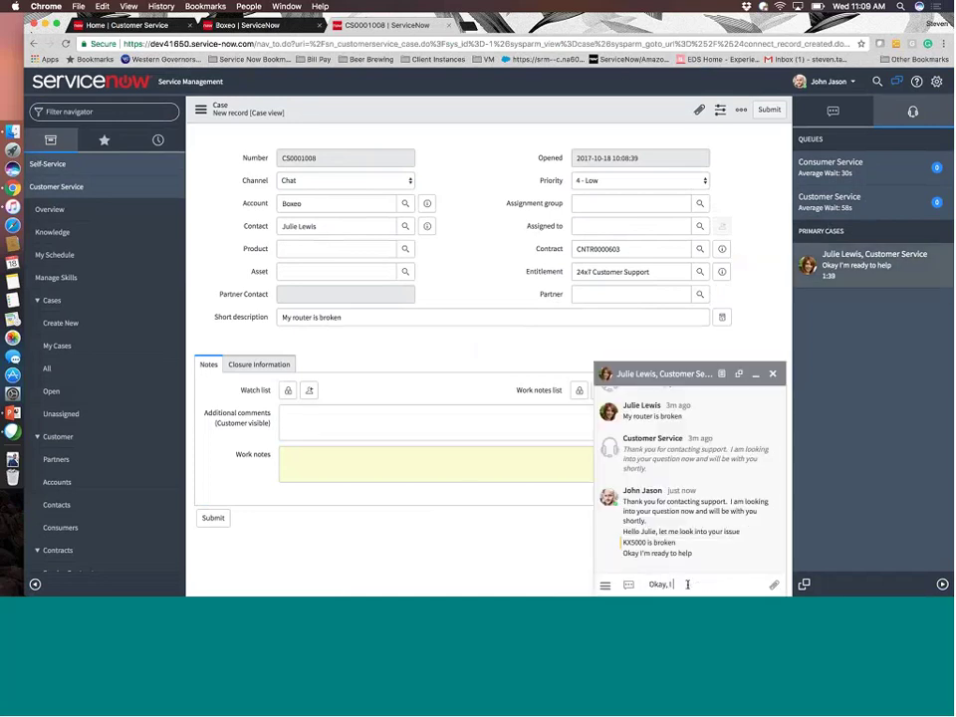
{"action": "type", "text": " have c"}
{"action": "type", "text": "rate"}
{"action": "type", "text": "ed a ticket"}
{"action": "type", "text": " for you"}
{"action": "key", "text": "Return"}
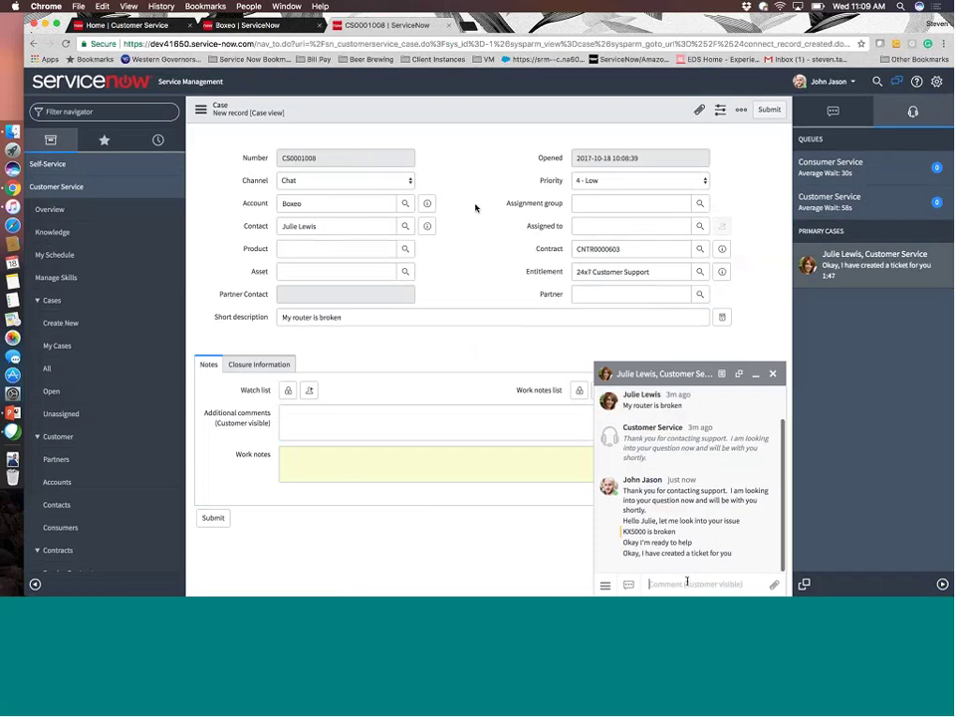
{"action": "right_click", "coordinate": [468, 116]}
{"action": "left_click", "coordinate": [477, 120]}
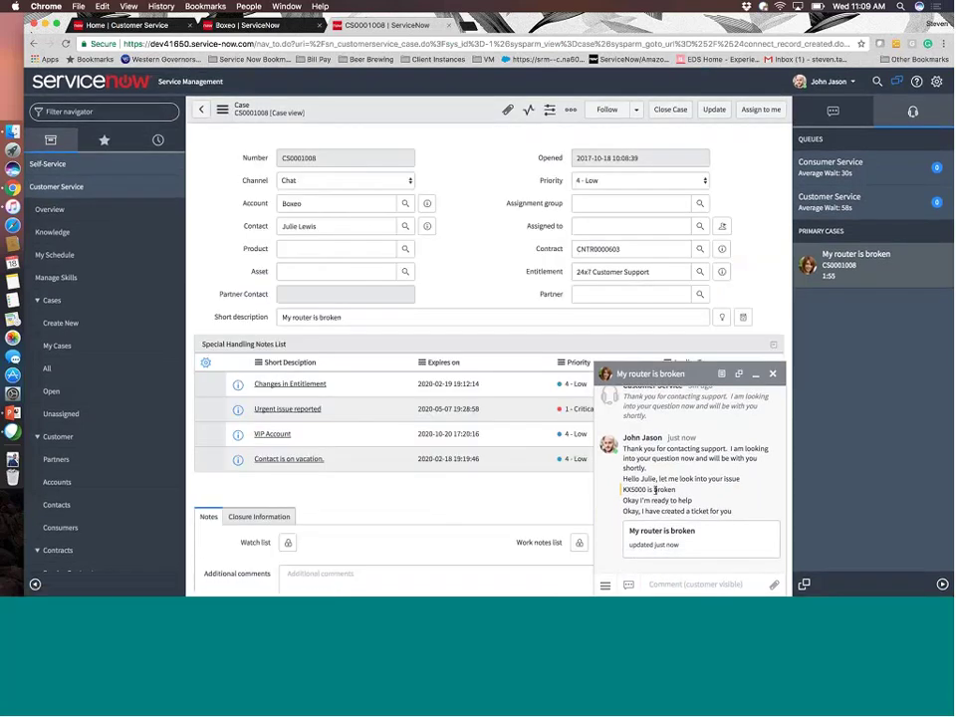
Clear accidental text selections on the case form and chat window.
{"action": "scroll", "coordinate": [687, 478], "scroll_direction": "up", "scroll_amount": 5}
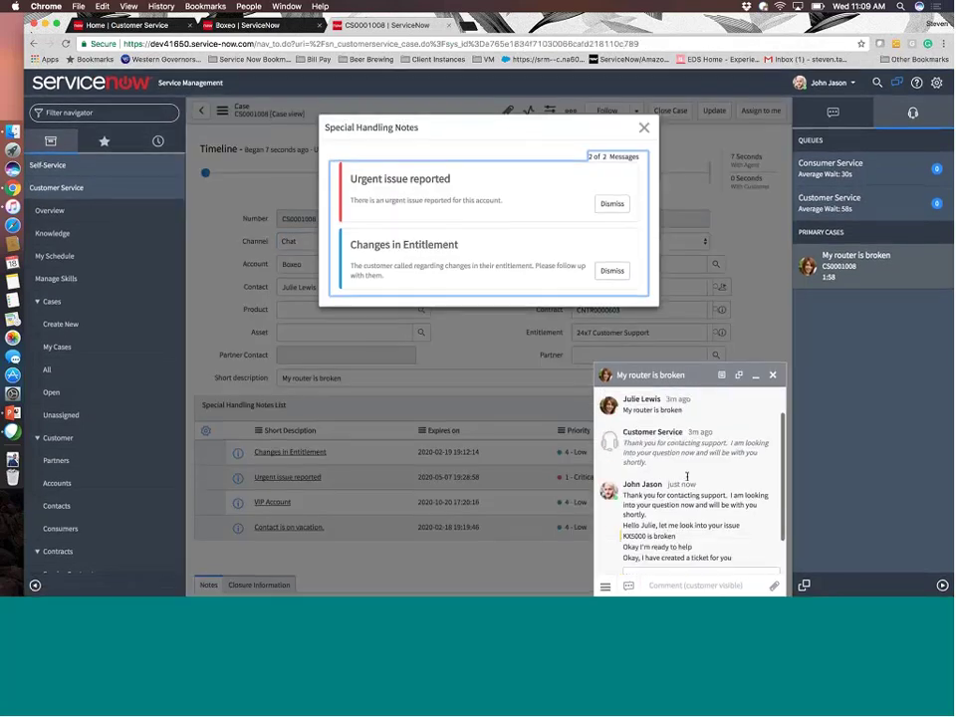
{"action": "scroll", "coordinate": [686, 478], "scroll_direction": "down", "scroll_amount": 5}
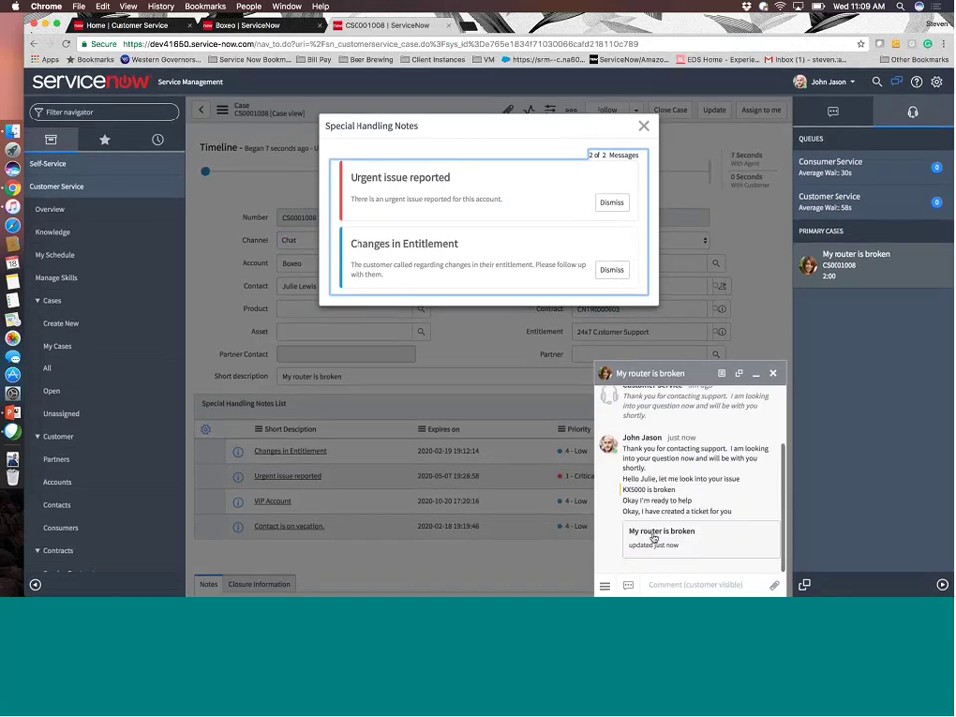
{"action": "left_click", "coordinate": [645, 127]}
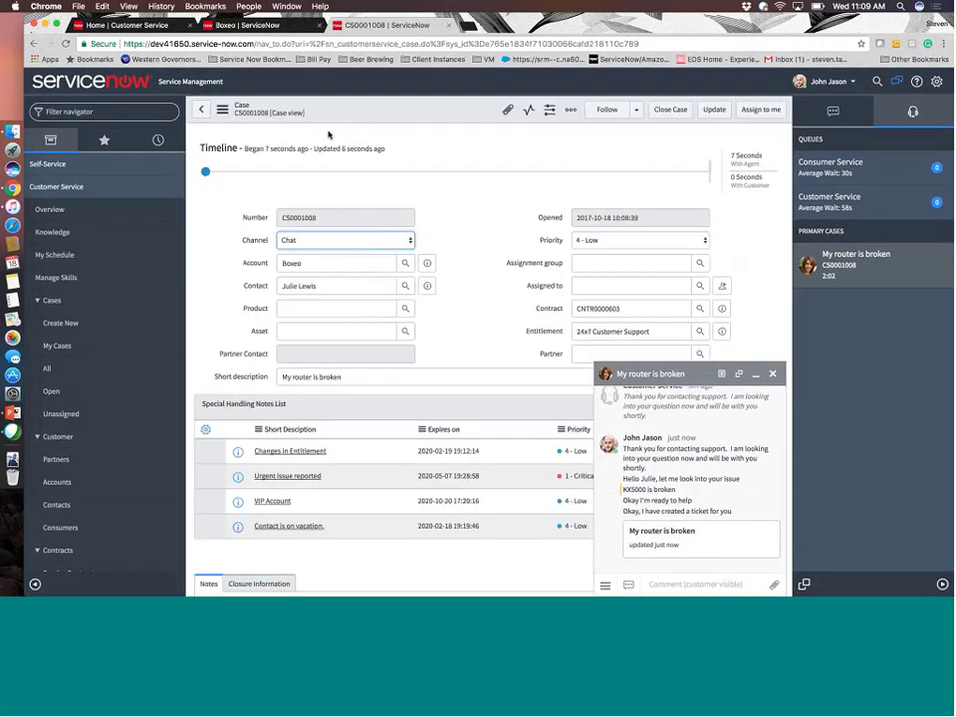
{"action": "left_click_drag", "start_coordinate": [242, 114], "coordinate": [305, 112]}
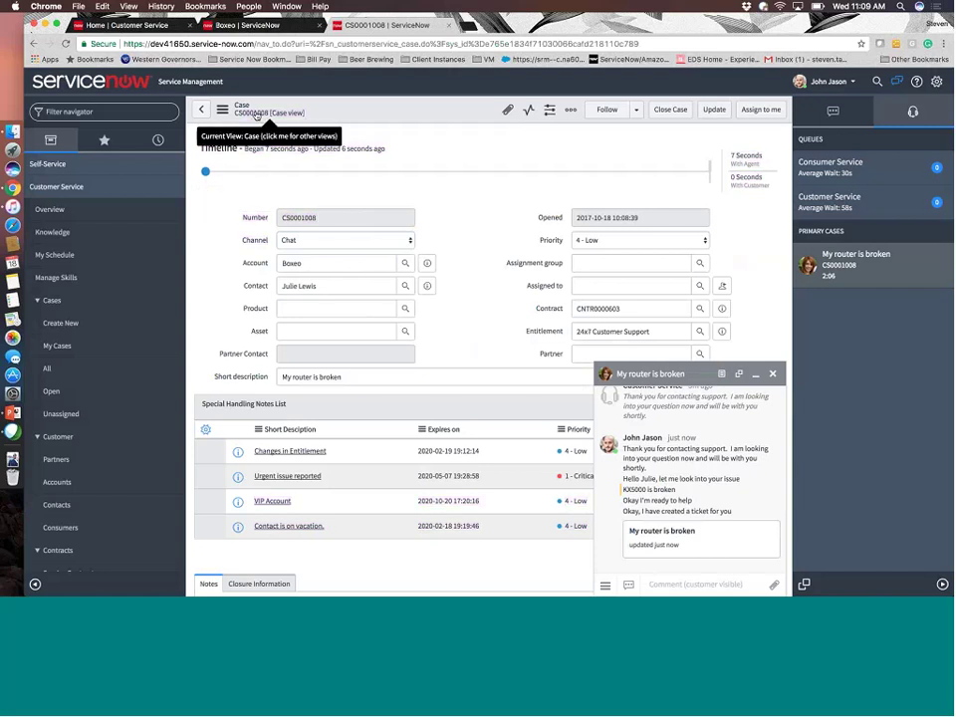
{"action": "left_click_drag", "start_coordinate": [239, 118], "coordinate": [344, 212]}
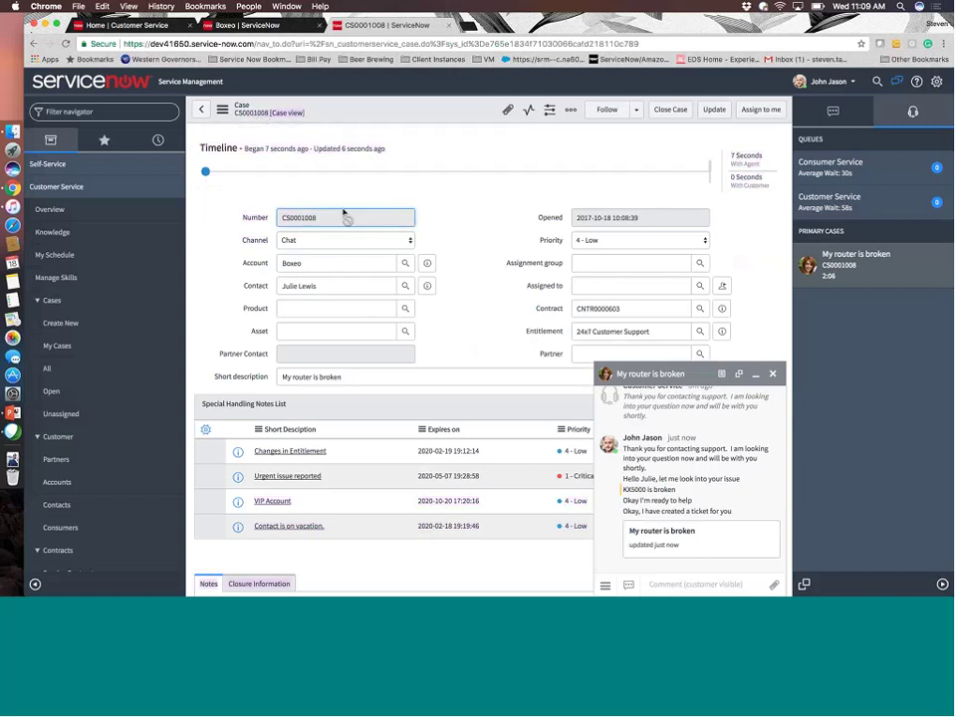
{"action": "left_click_drag", "start_coordinate": [239, 118], "coordinate": [461, 206]}
{"action": "left_click", "coordinate": [461, 206]}
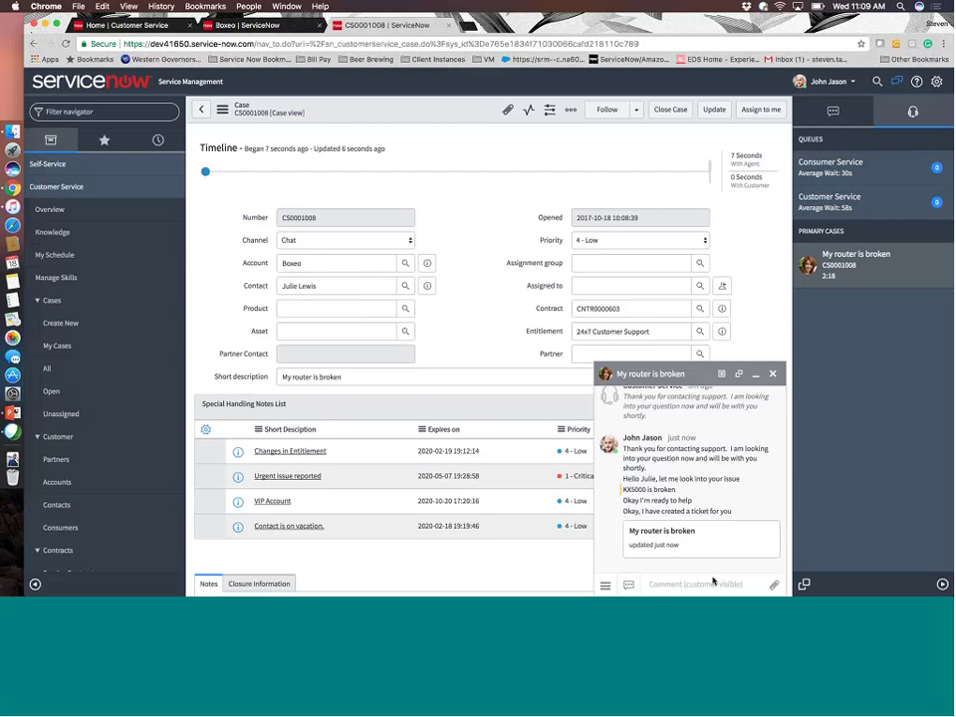
{"action": "left_click", "coordinate": [289, 216]}
{"action": "left_click", "coordinate": [416, 184]}
{"action": "left_click", "coordinate": [608, 354]}
Copy the CS0001008 case URL, send it in the chat, and open the case from the link.
{"action": "right_click", "coordinate": [262, 113]}
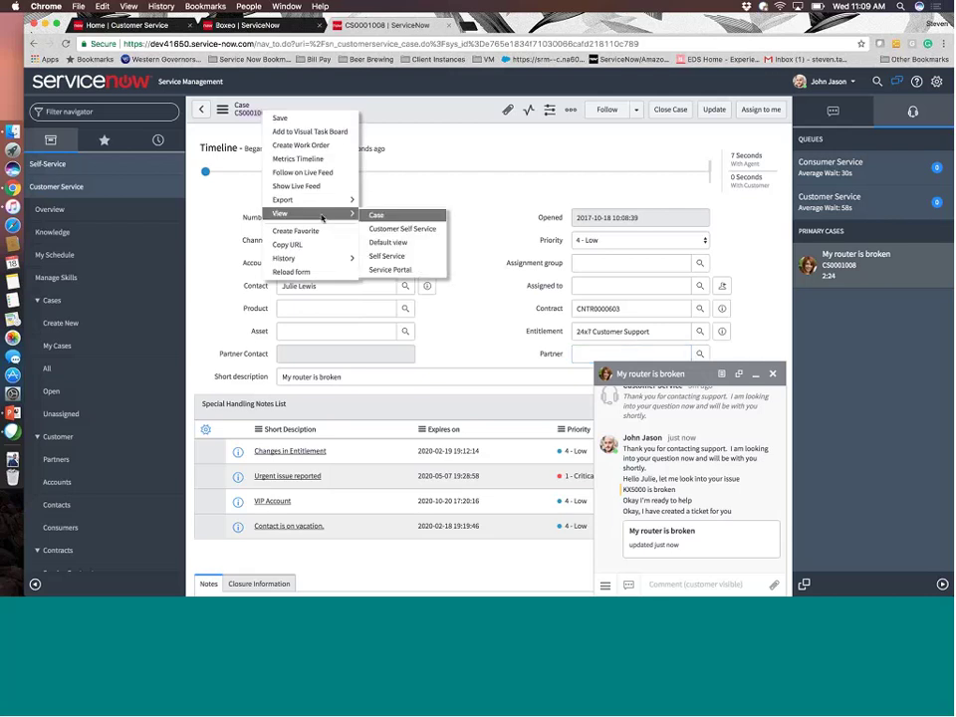
{"action": "left_click", "coordinate": [322, 245]}
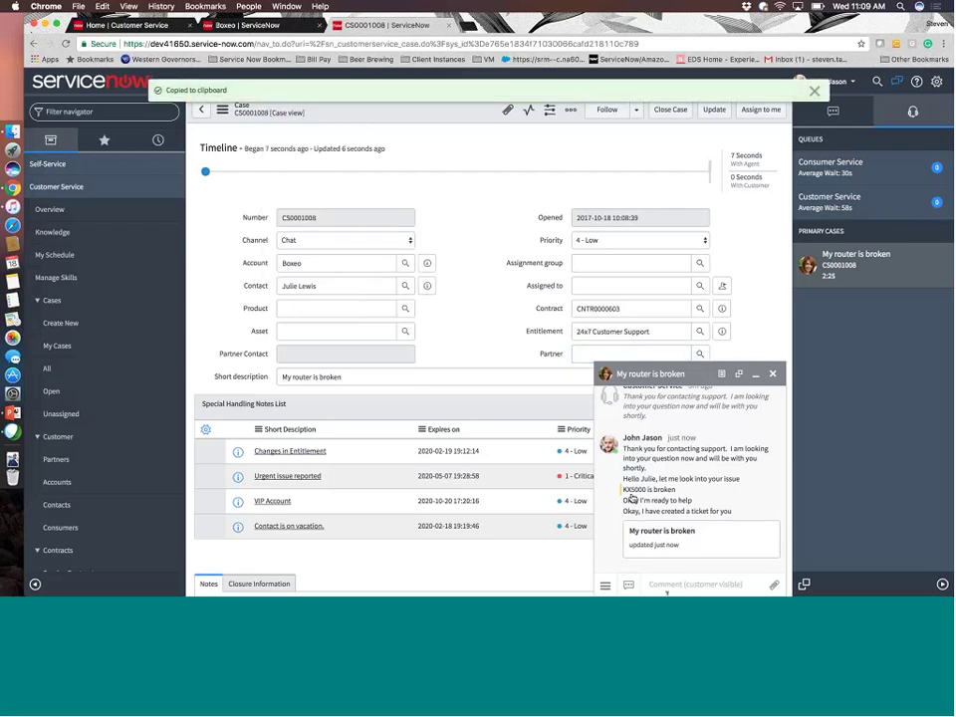
{"action": "key", "text": "super+v"}
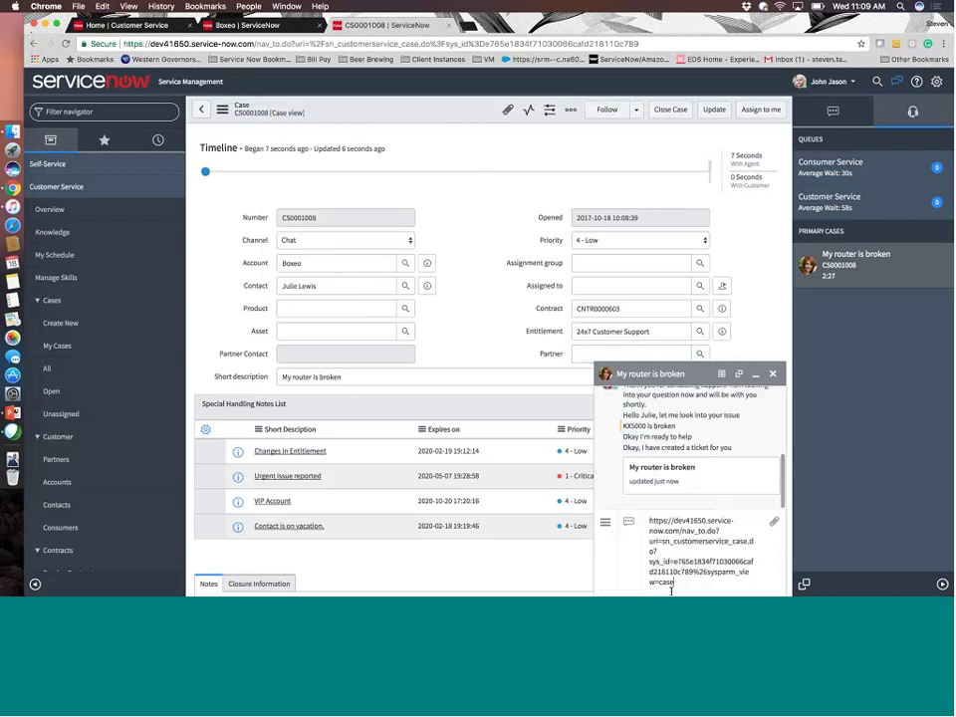
{"action": "key", "text": "Return"}
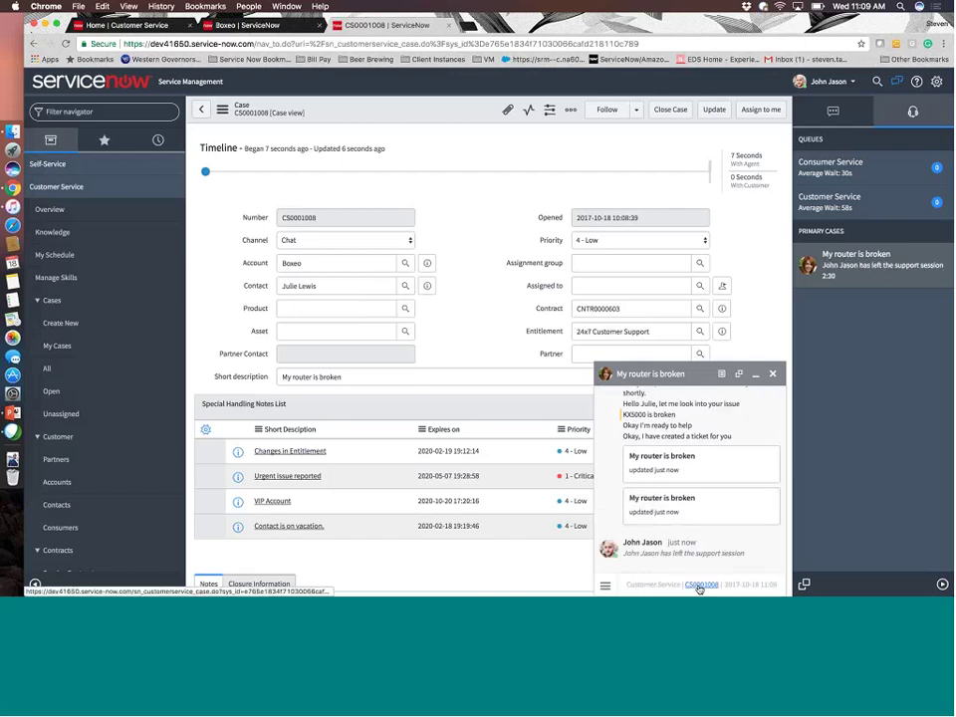
{"action": "left_click", "coordinate": [699, 586]}
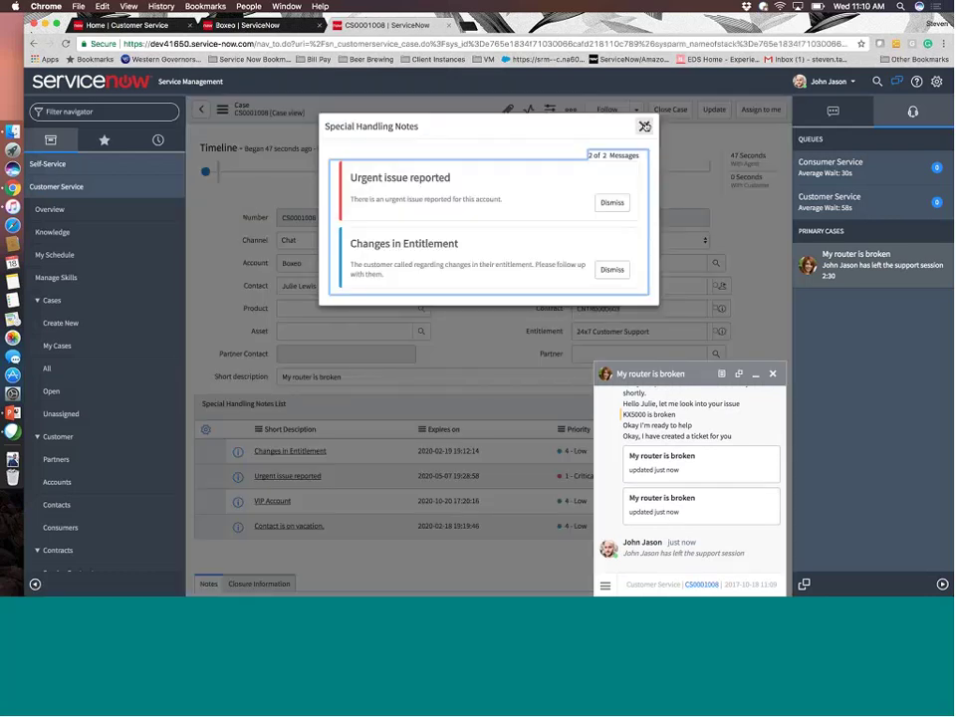
Dismiss the special handling notes, impersonate the case's customer contact, and select the address path for the customer_service portal.
{"action": "left_click", "coordinate": [645, 127]}
{"action": "left_click", "coordinate": [827, 82]}
{"action": "left_click", "coordinate": [816, 115]}
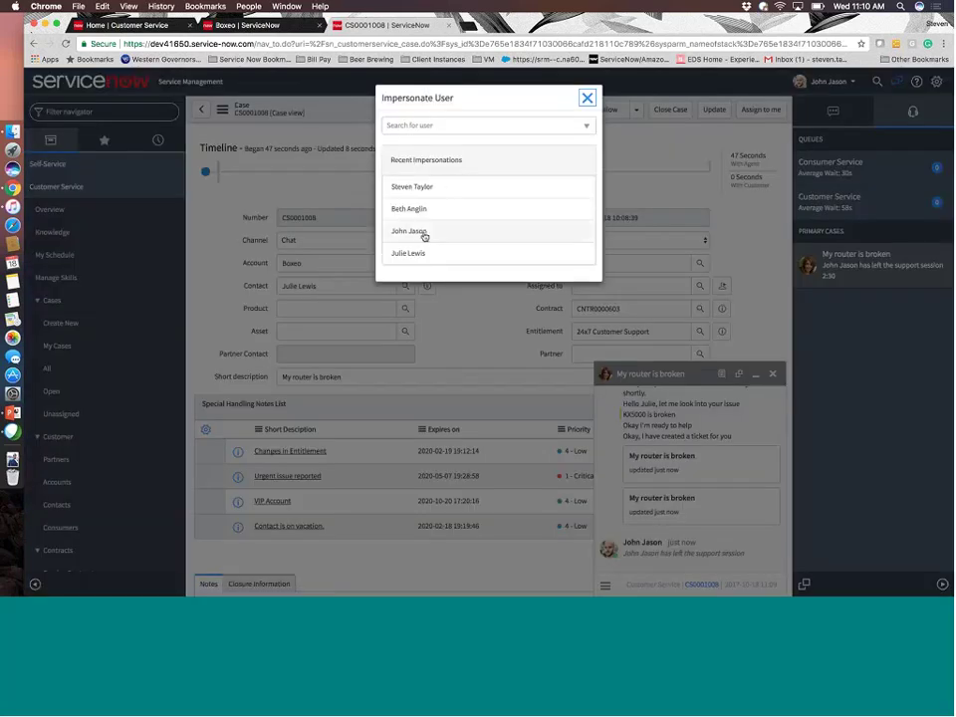
{"action": "left_click", "coordinate": [423, 255]}
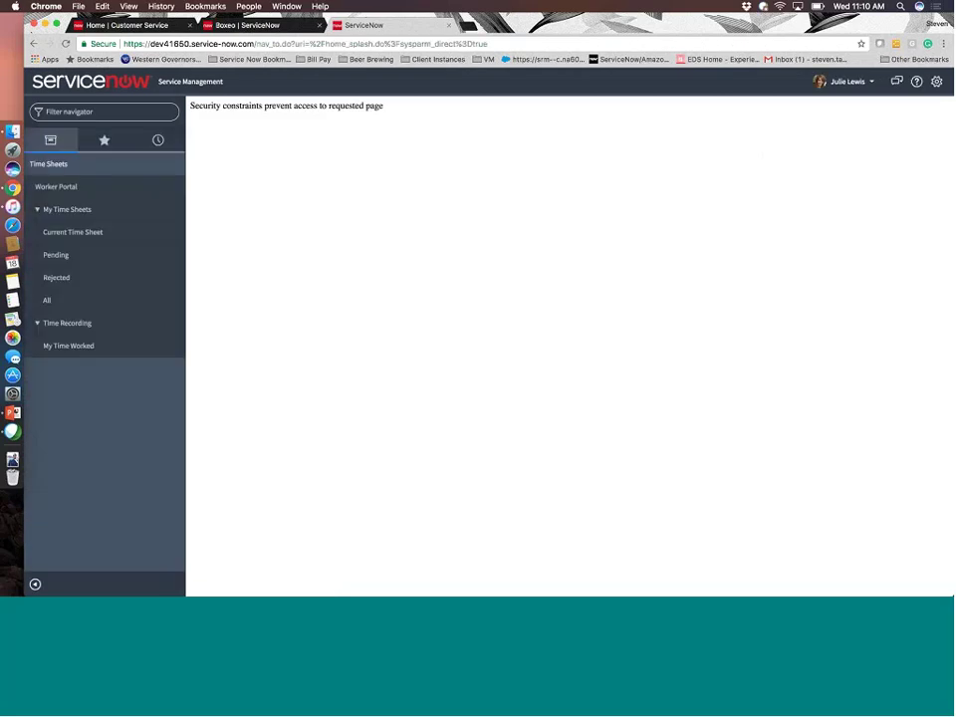
{"action": "left_click_drag", "start_coordinate": [256, 43], "coordinate": [488, 44]}
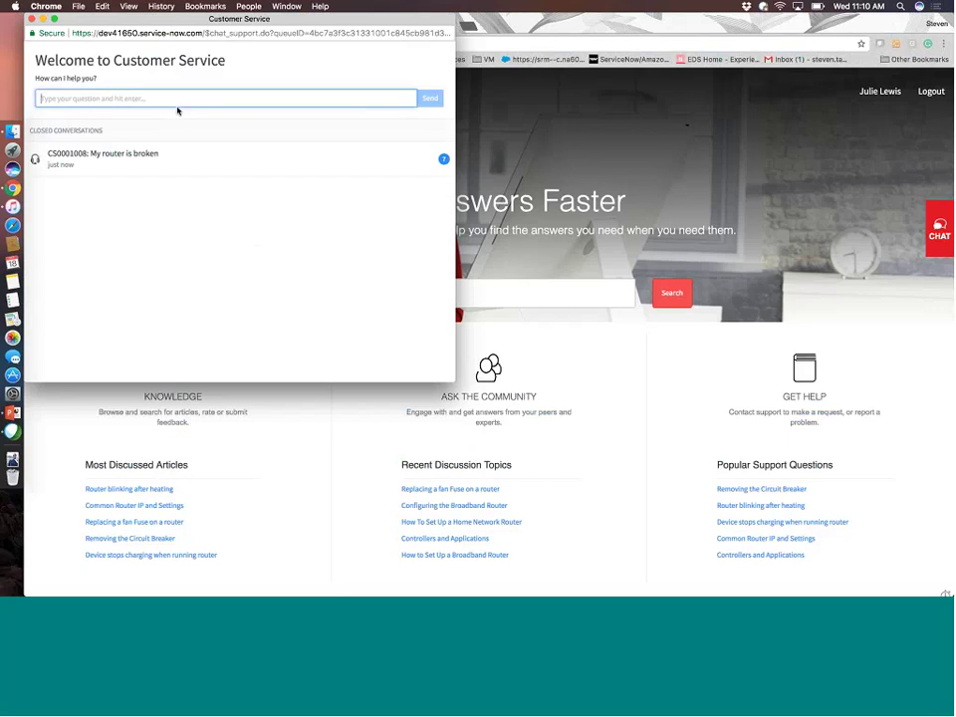
Open the closed CS0001008 'My router is broken' chat conversation and scroll through its history.
{"action": "left_click", "coordinate": [84, 161]}
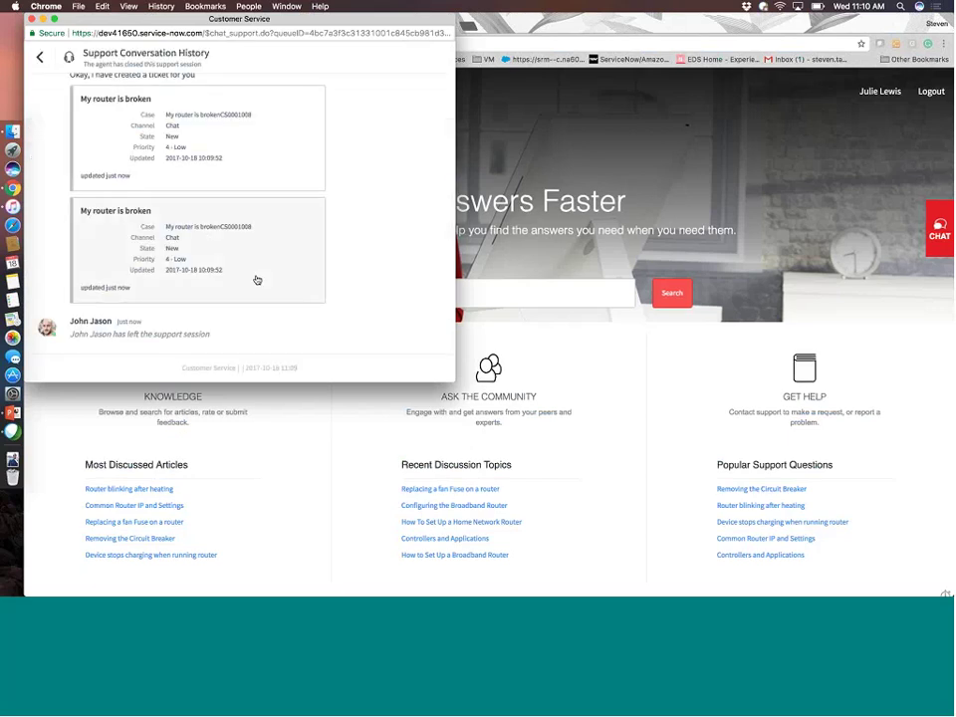
{"action": "scroll", "coordinate": [256, 280], "scroll_direction": "up", "scroll_amount": 3}
{"action": "scroll", "coordinate": [256, 280], "scroll_direction": "up", "scroll_amount": 2}
{"action": "scroll", "coordinate": [256, 280], "scroll_direction": "down", "scroll_amount": 5}
{"action": "scroll", "coordinate": [256, 280], "scroll_direction": "up", "scroll_amount": 2}
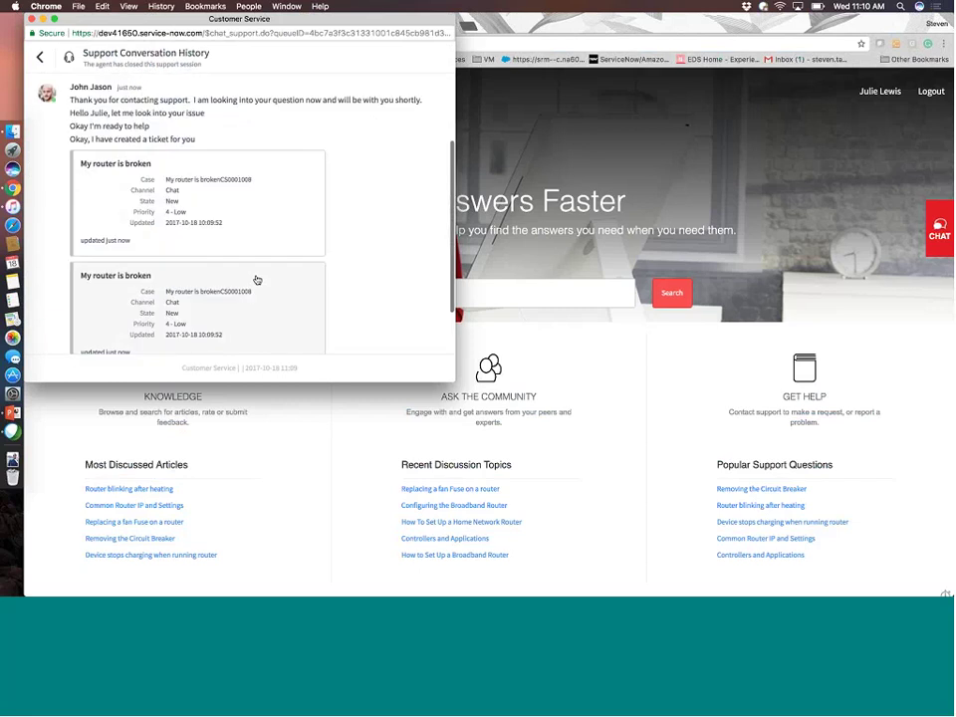
{"action": "scroll", "coordinate": [256, 279], "scroll_direction": "up", "scroll_amount": 1}
{"action": "scroll", "coordinate": [256, 280], "scroll_direction": "up", "scroll_amount": 1}
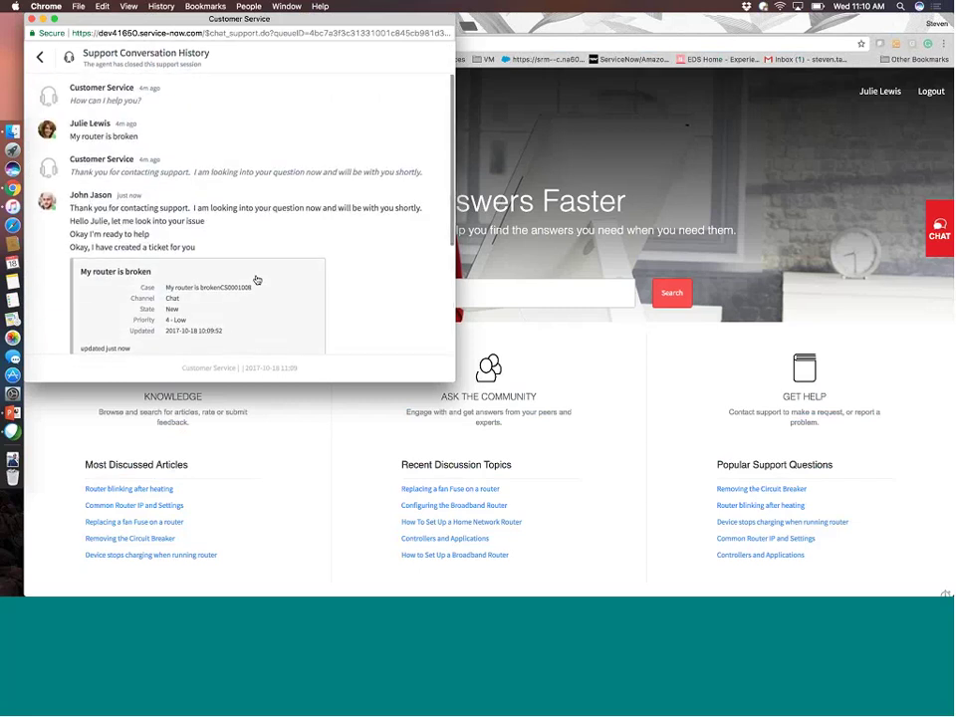
{"action": "scroll", "coordinate": [256, 280], "scroll_direction": "down", "scroll_amount": 3}
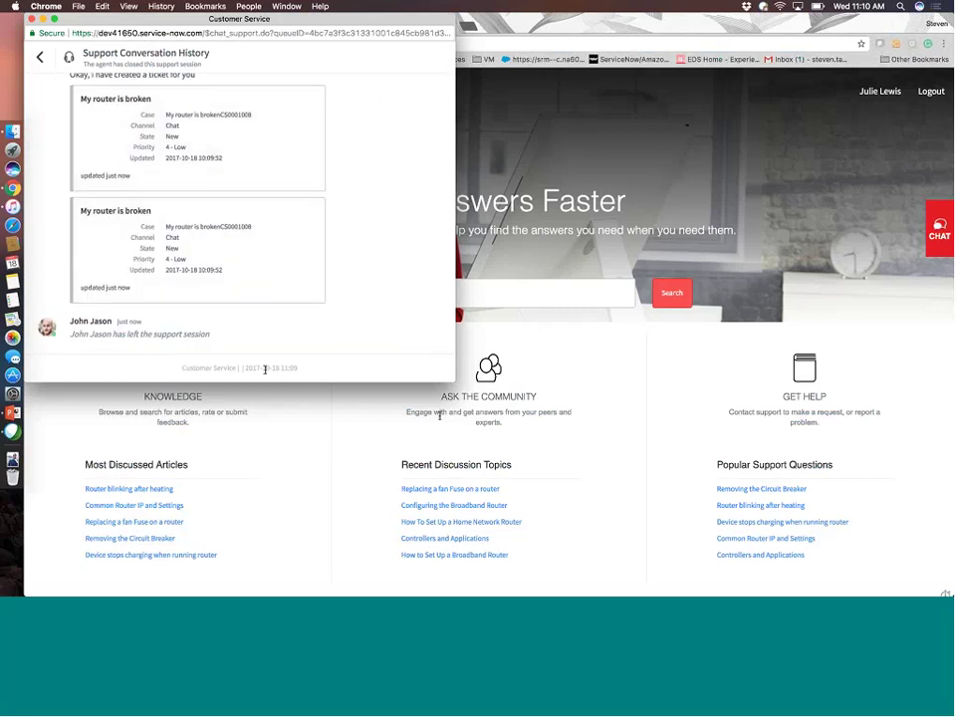
Enlarge the chat window to review more history, then show the customer's My Cases list.
{"action": "left_click_drag", "start_coordinate": [455, 381], "coordinate": [535, 525]}
{"action": "scroll", "coordinate": [429, 342], "scroll_direction": "up", "scroll_amount": 1}
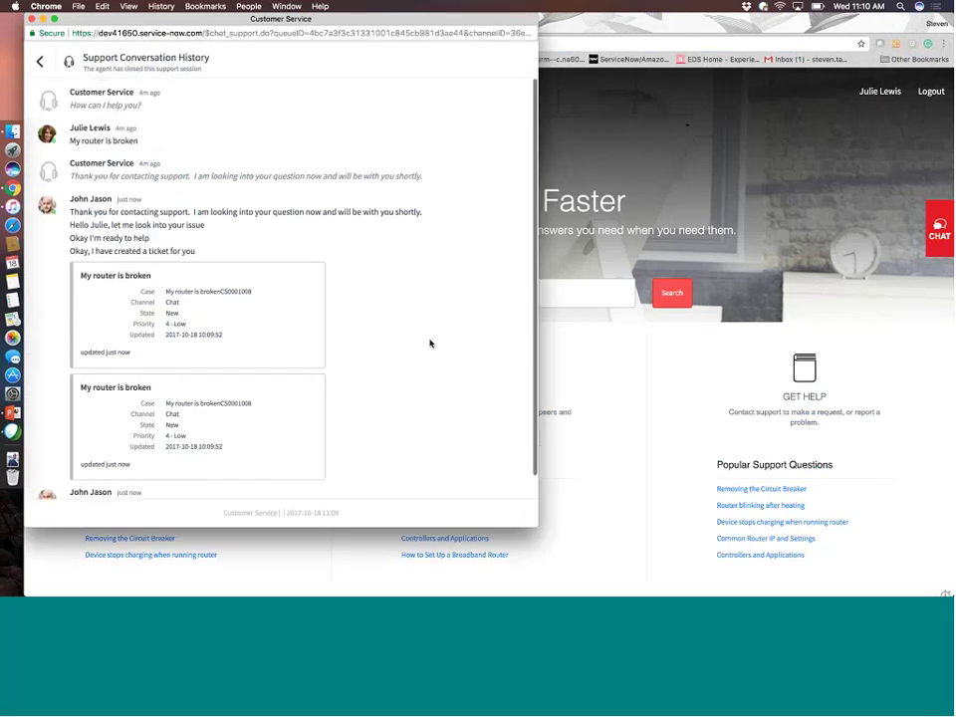
{"action": "scroll", "coordinate": [429, 343], "scroll_direction": "down", "scroll_amount": 1}
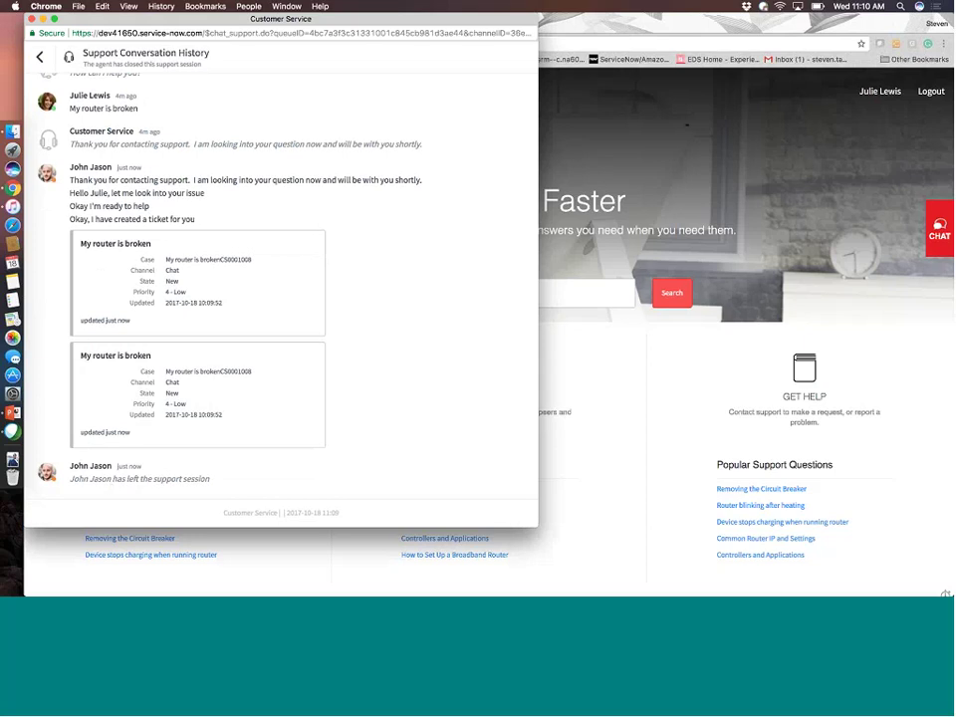
{"action": "left_click", "coordinate": [589, 379]}
{"action": "left_click", "coordinate": [144, 122]}
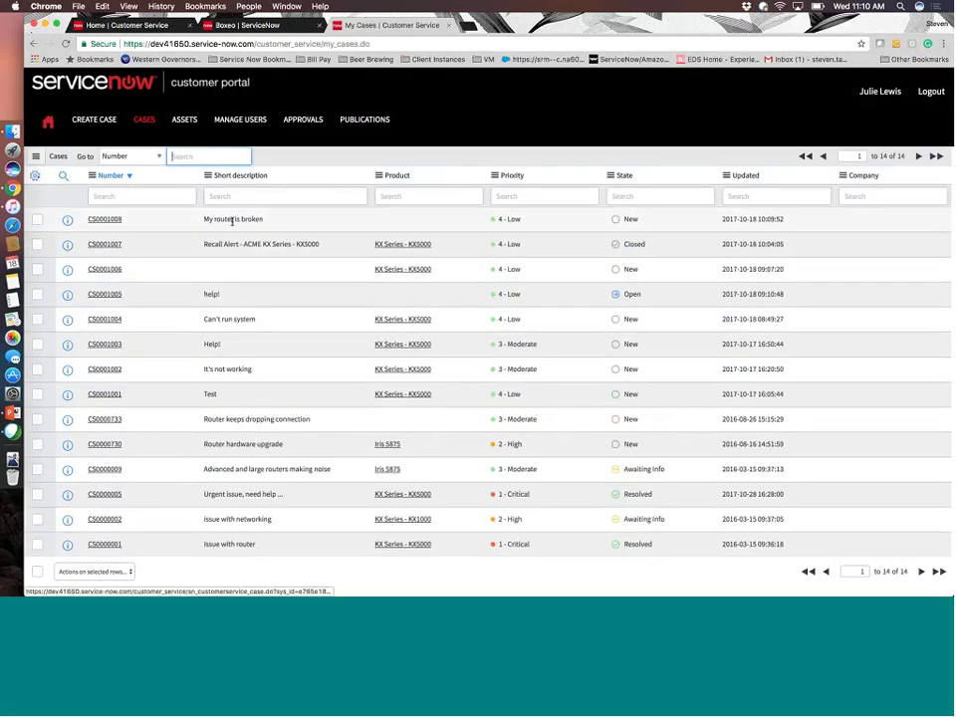
Open case CS0001008, review the chat transcript in its activity, and start an additional comment.
{"action": "left_click", "coordinate": [110, 220]}
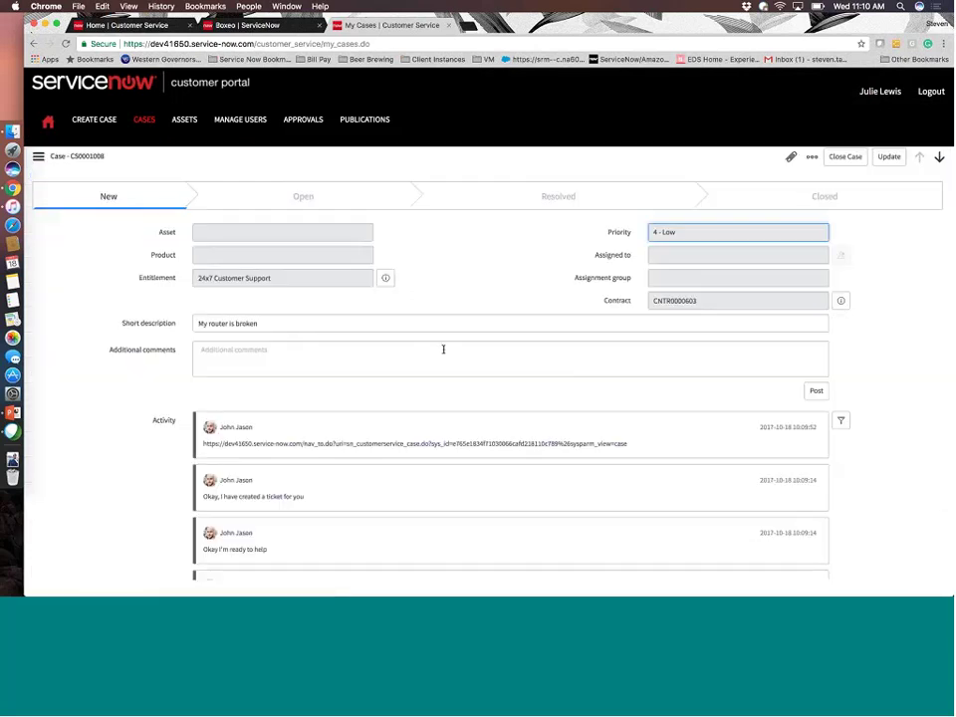
{"action": "scroll", "coordinate": [444, 348], "scroll_direction": "down", "scroll_amount": 3}
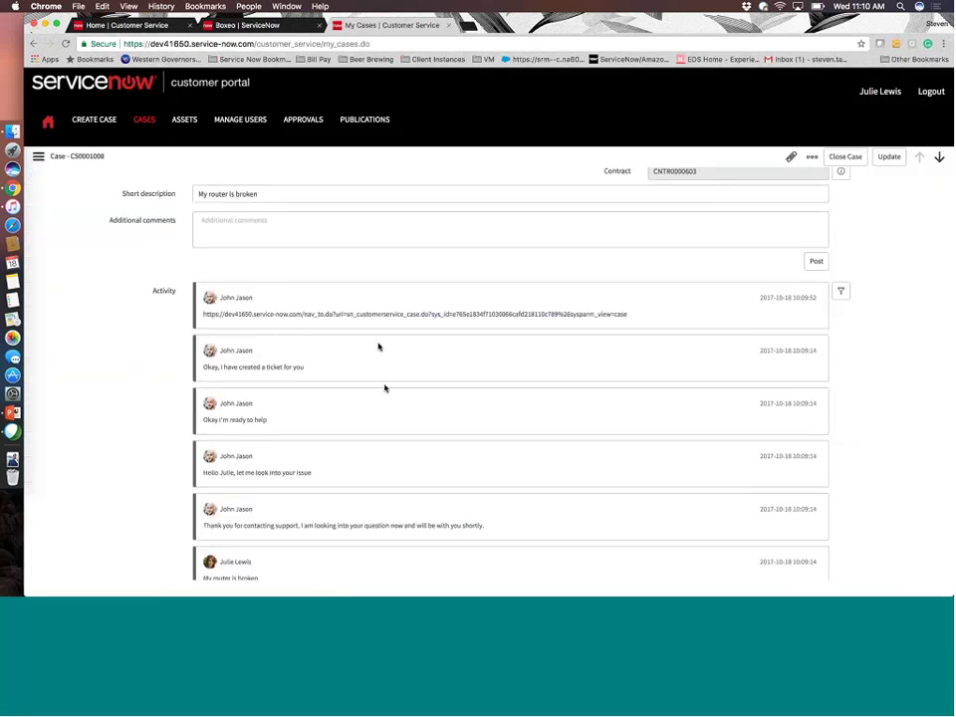
{"action": "scroll", "coordinate": [385, 388], "scroll_direction": "down", "scroll_amount": 5}
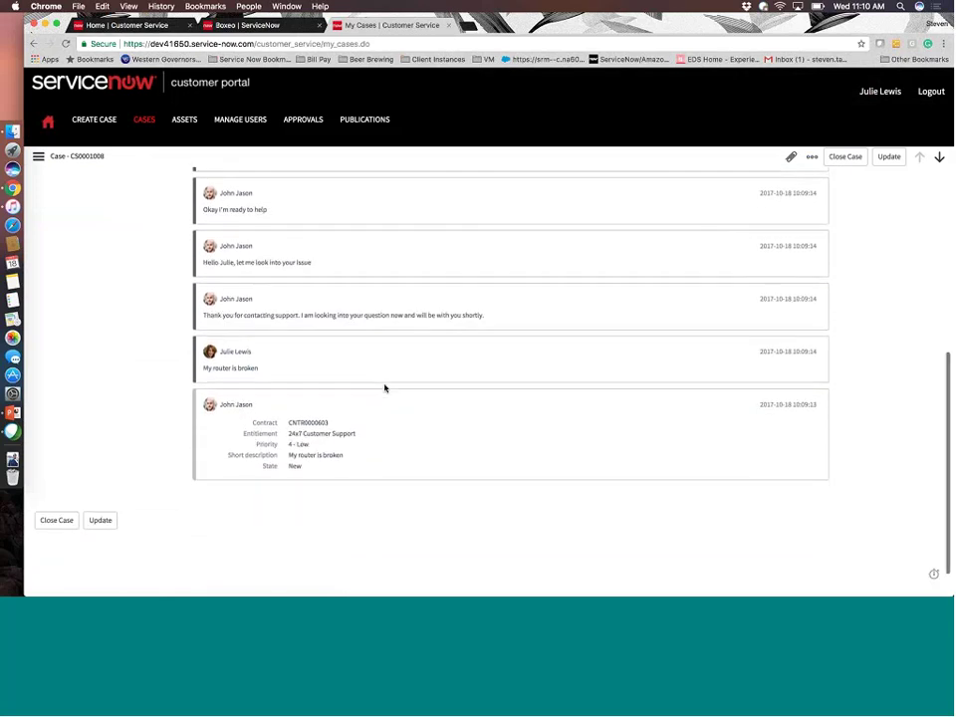
{"action": "scroll", "coordinate": [385, 389], "scroll_direction": "up", "scroll_amount": 3}
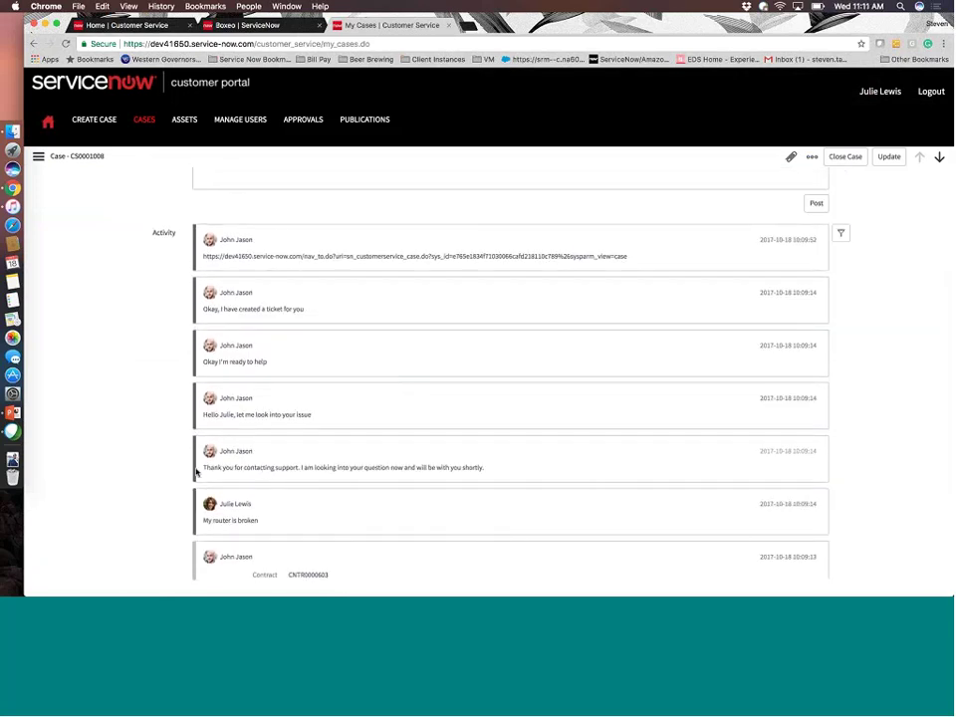
{"action": "scroll", "coordinate": [399, 399], "scroll_direction": "up", "scroll_amount": 4}
{"action": "left_click", "coordinate": [264, 347]}
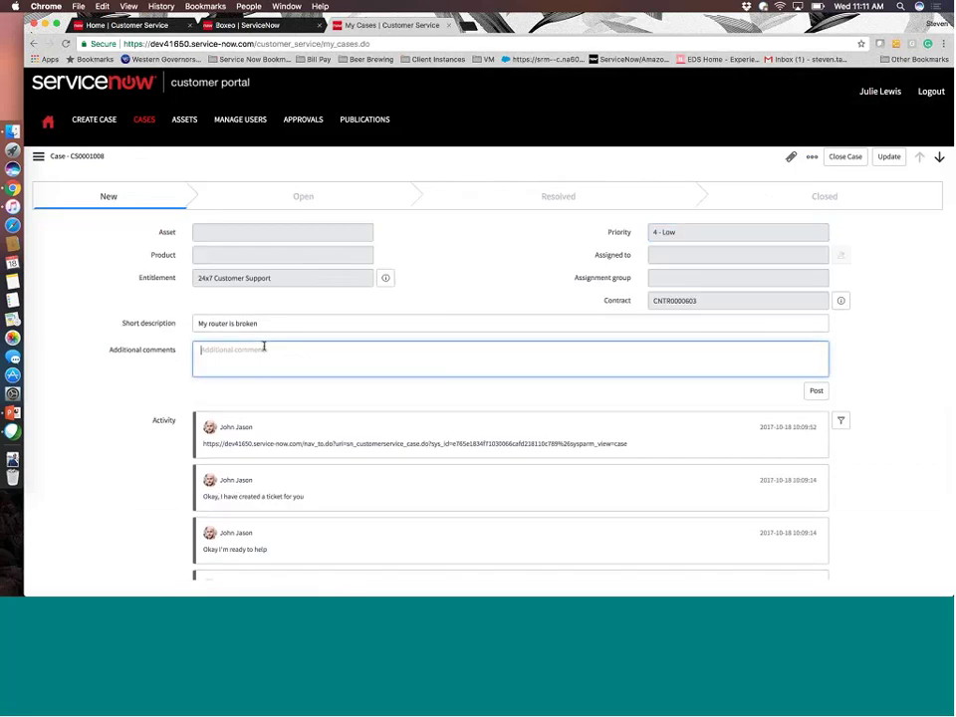